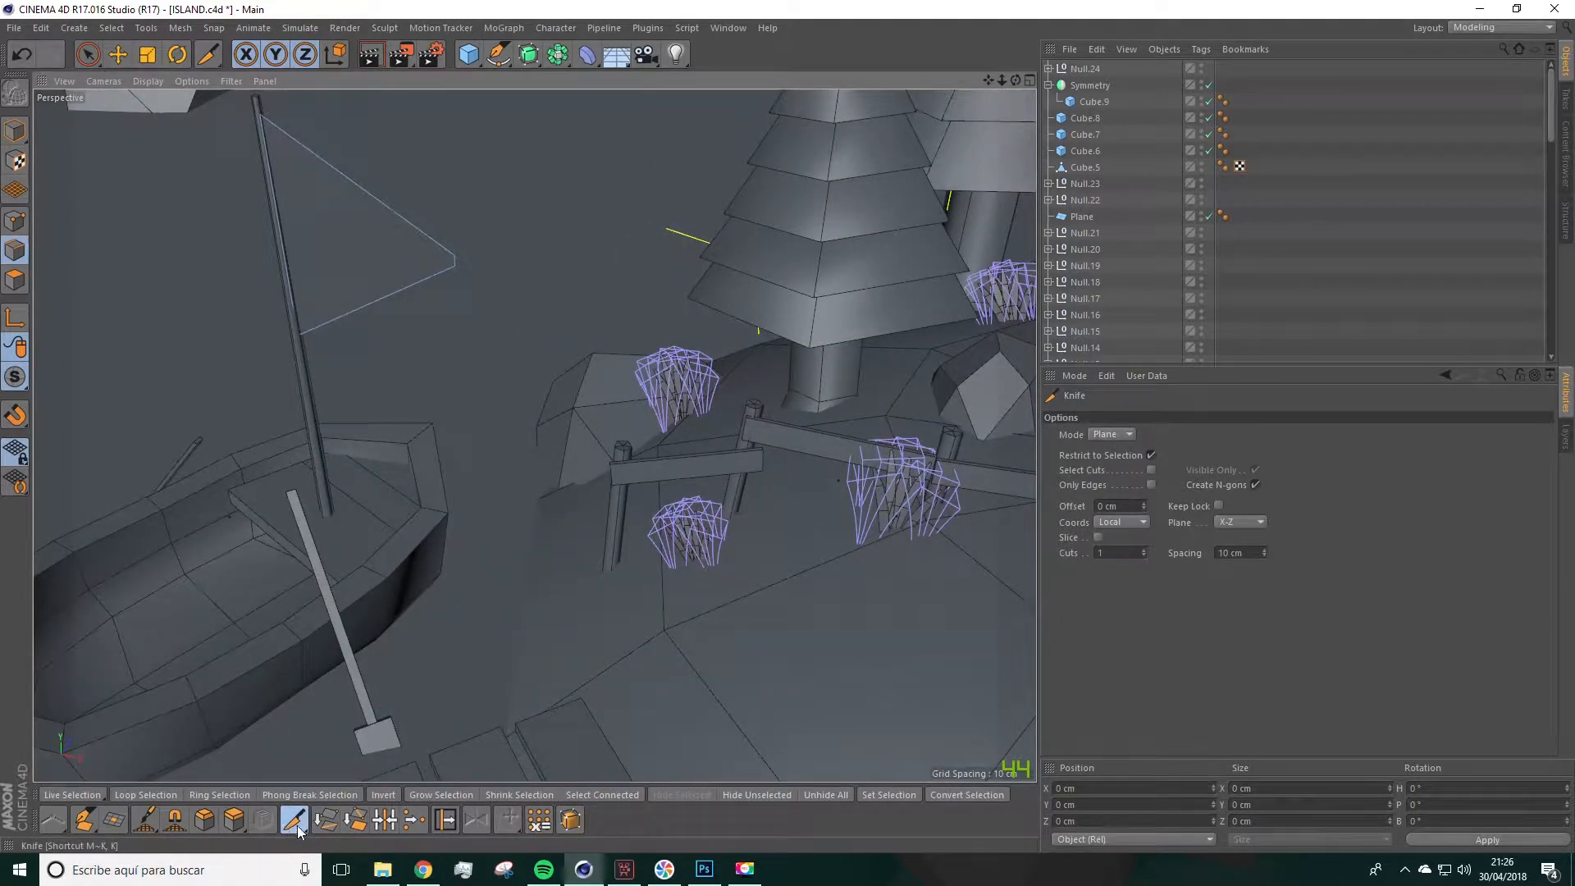
Step: Cut the boat's sail with two vertical plane-mode Knife cuts, one nearer the mast and one nearer the tip
{"action": "middle_click_drag", "start_coordinate": [602, 287], "coordinate": [738, 456], "text": "alt"}
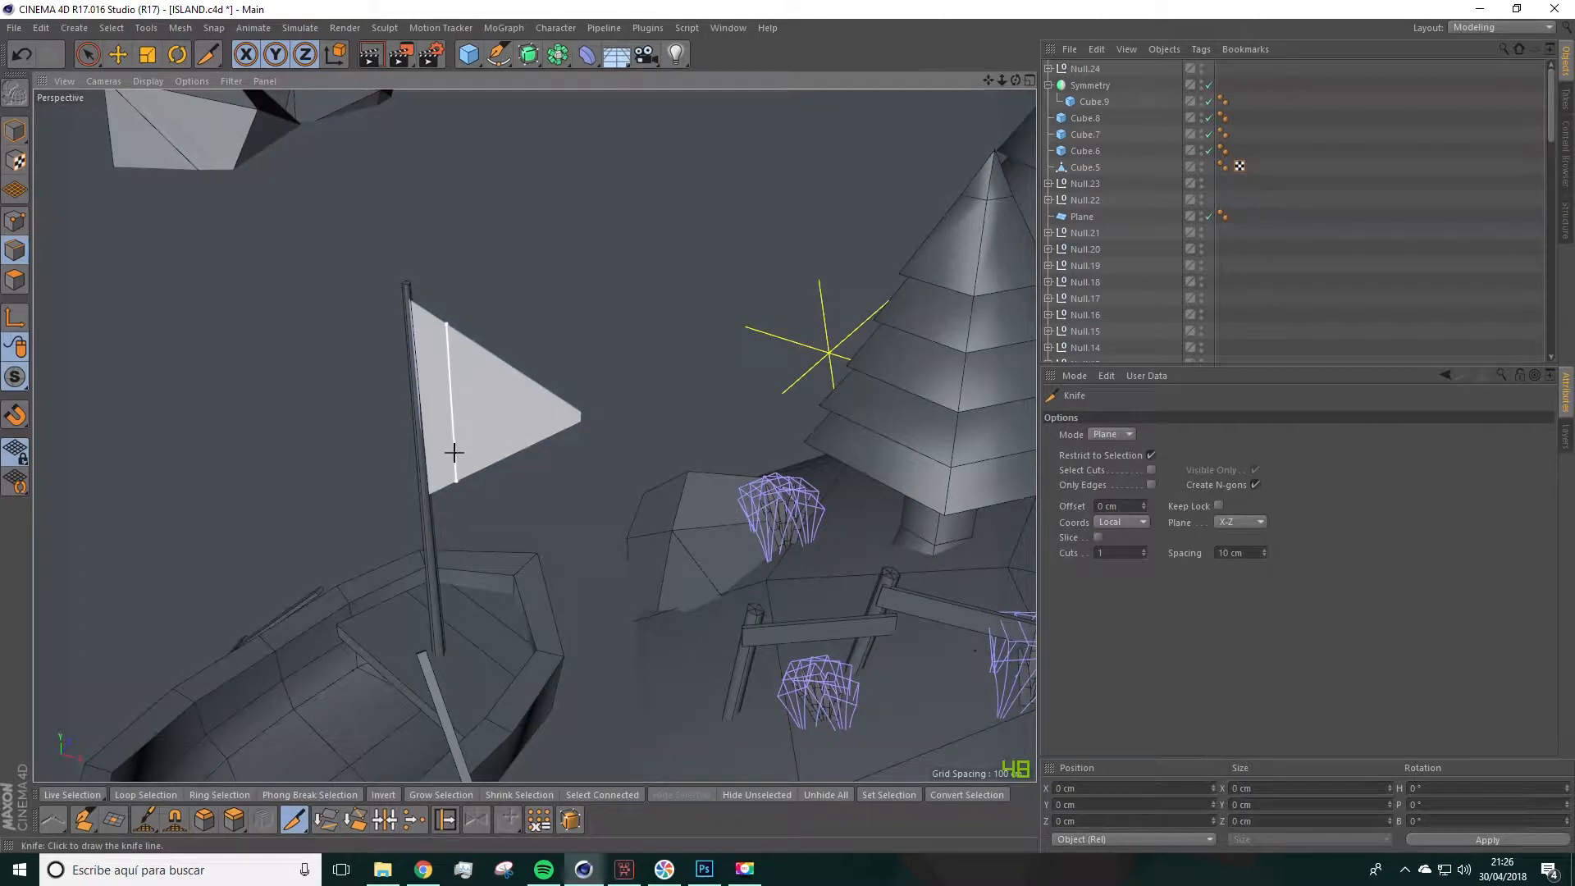
{"action": "left_click", "coordinate": [462, 453]}
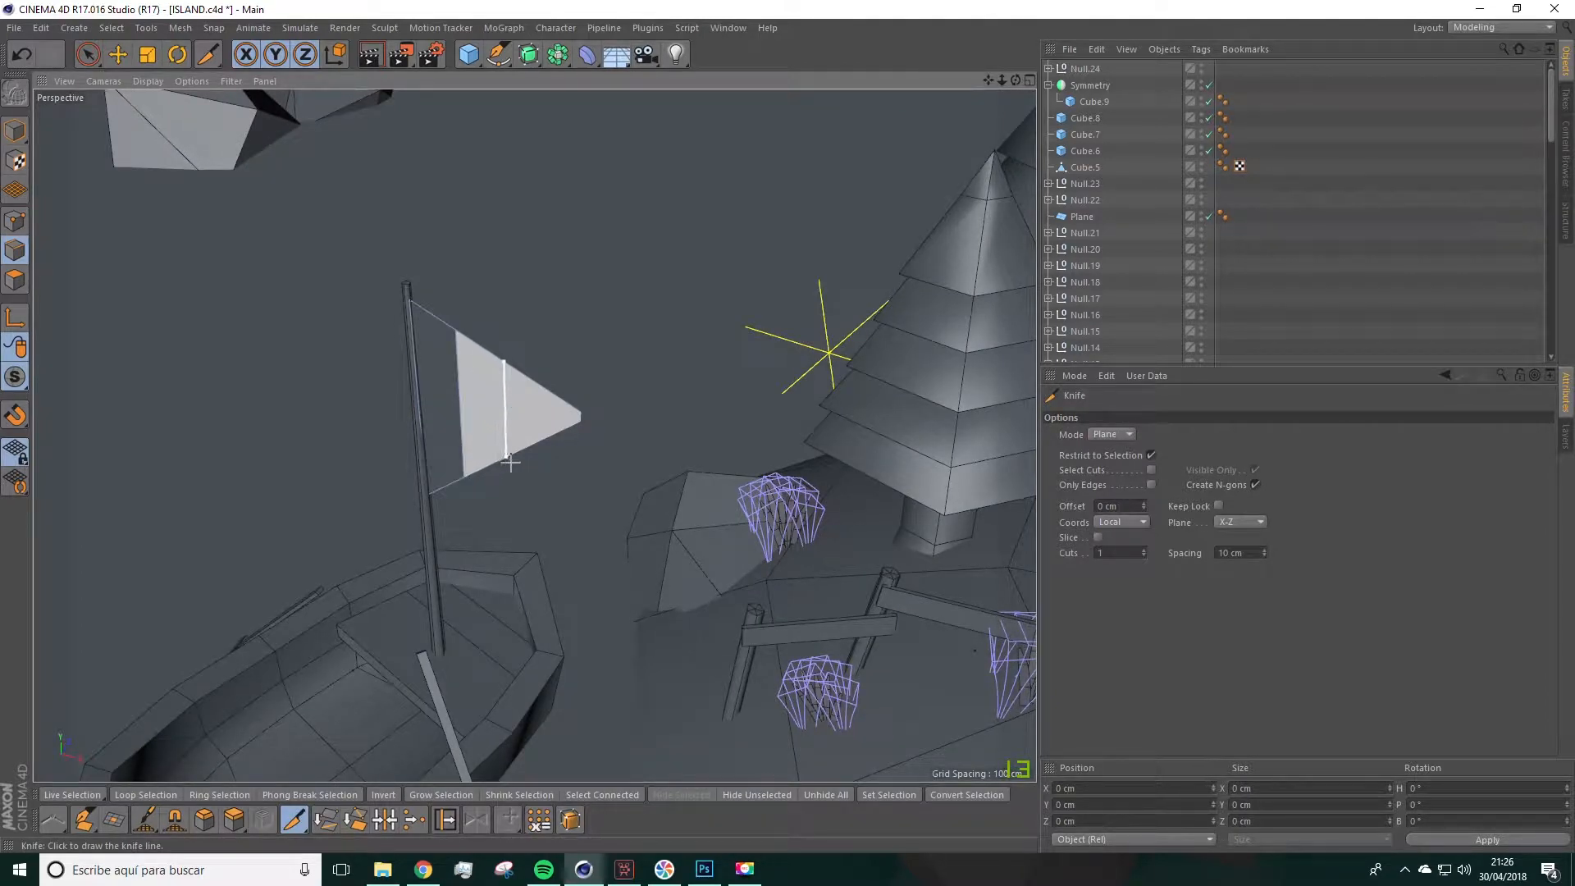
{"action": "left_click", "coordinate": [508, 459]}
Step: Select the upper and lower points of the sail's cut nearest the mast
{"action": "left_click", "coordinate": [16, 220]}
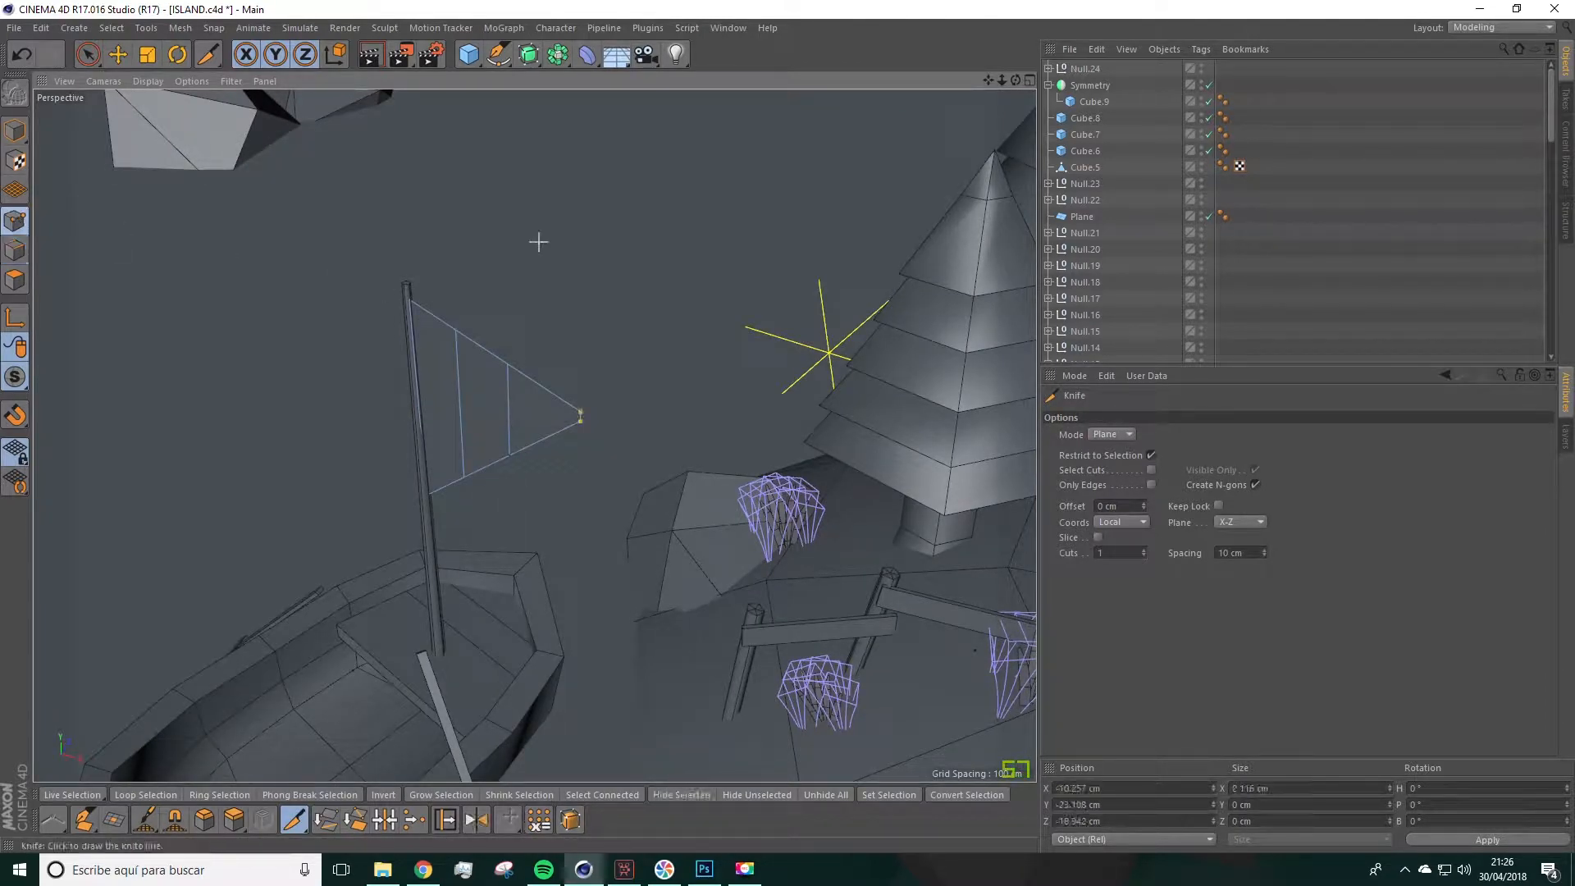
{"action": "key", "text": "space"}
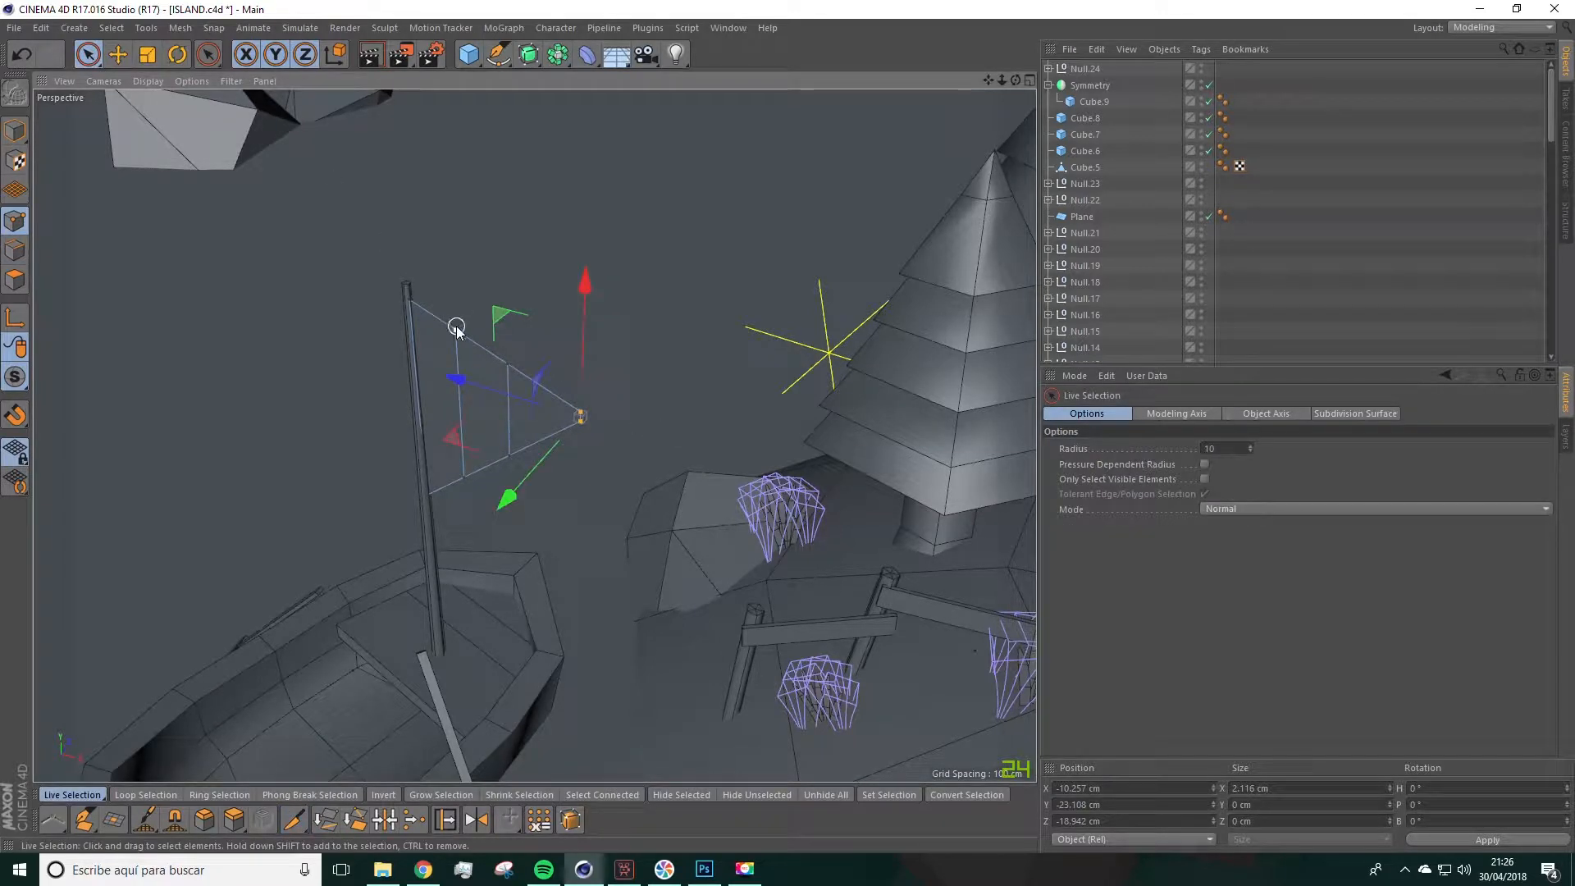
{"action": "left_click", "coordinate": [466, 479], "text": "shift"}
{"action": "left_click_drag", "start_coordinate": [492, 433], "coordinate": [472, 351], "text": "alt"}
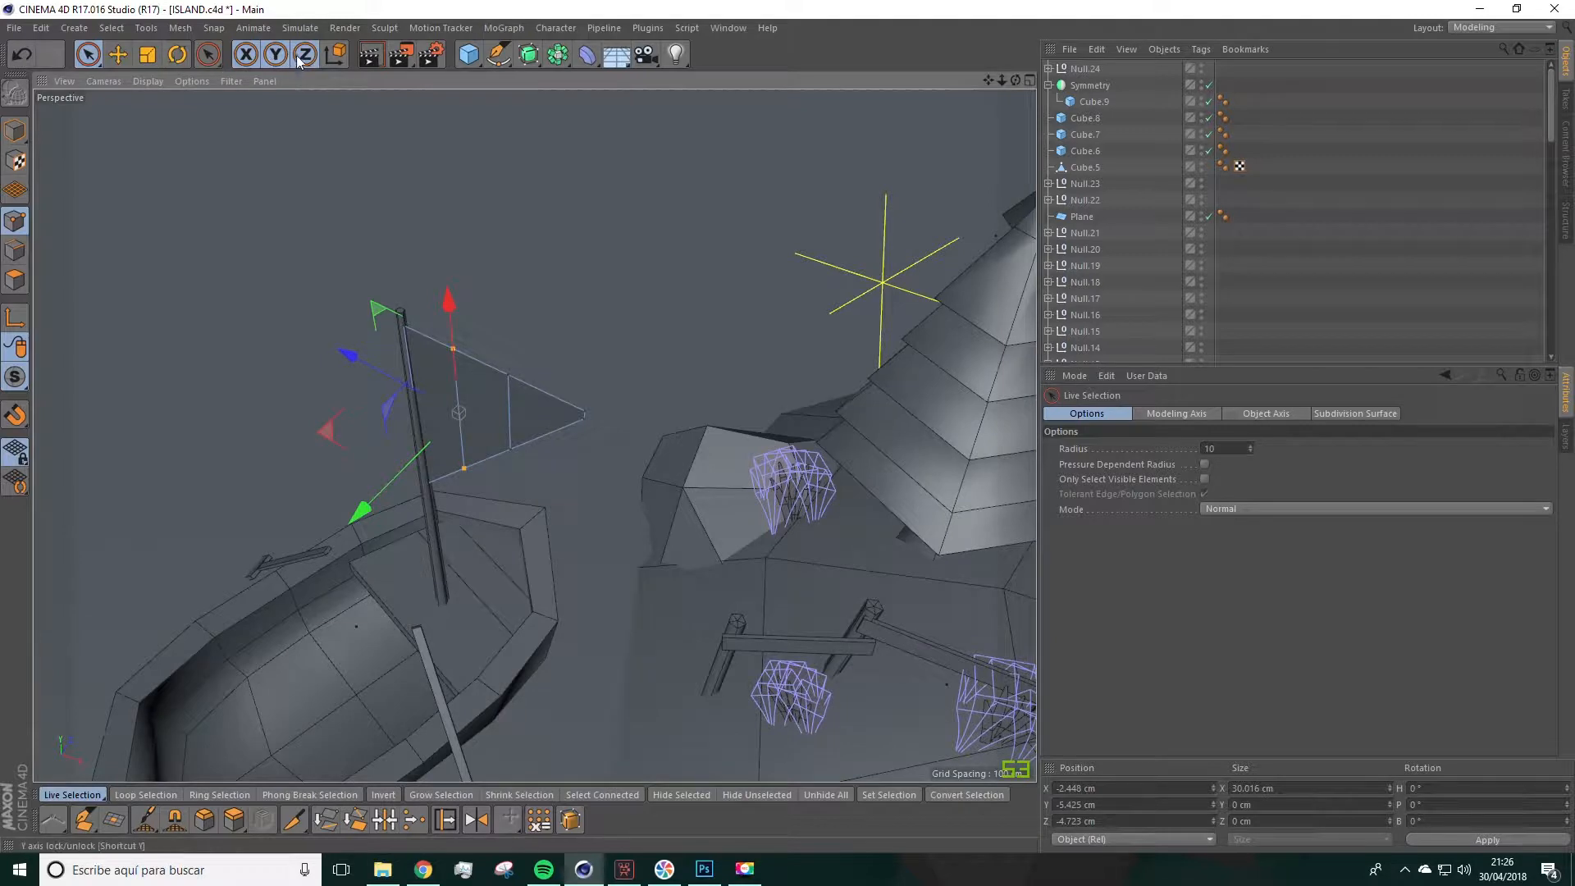
{"action": "left_click", "coordinate": [333, 57]}
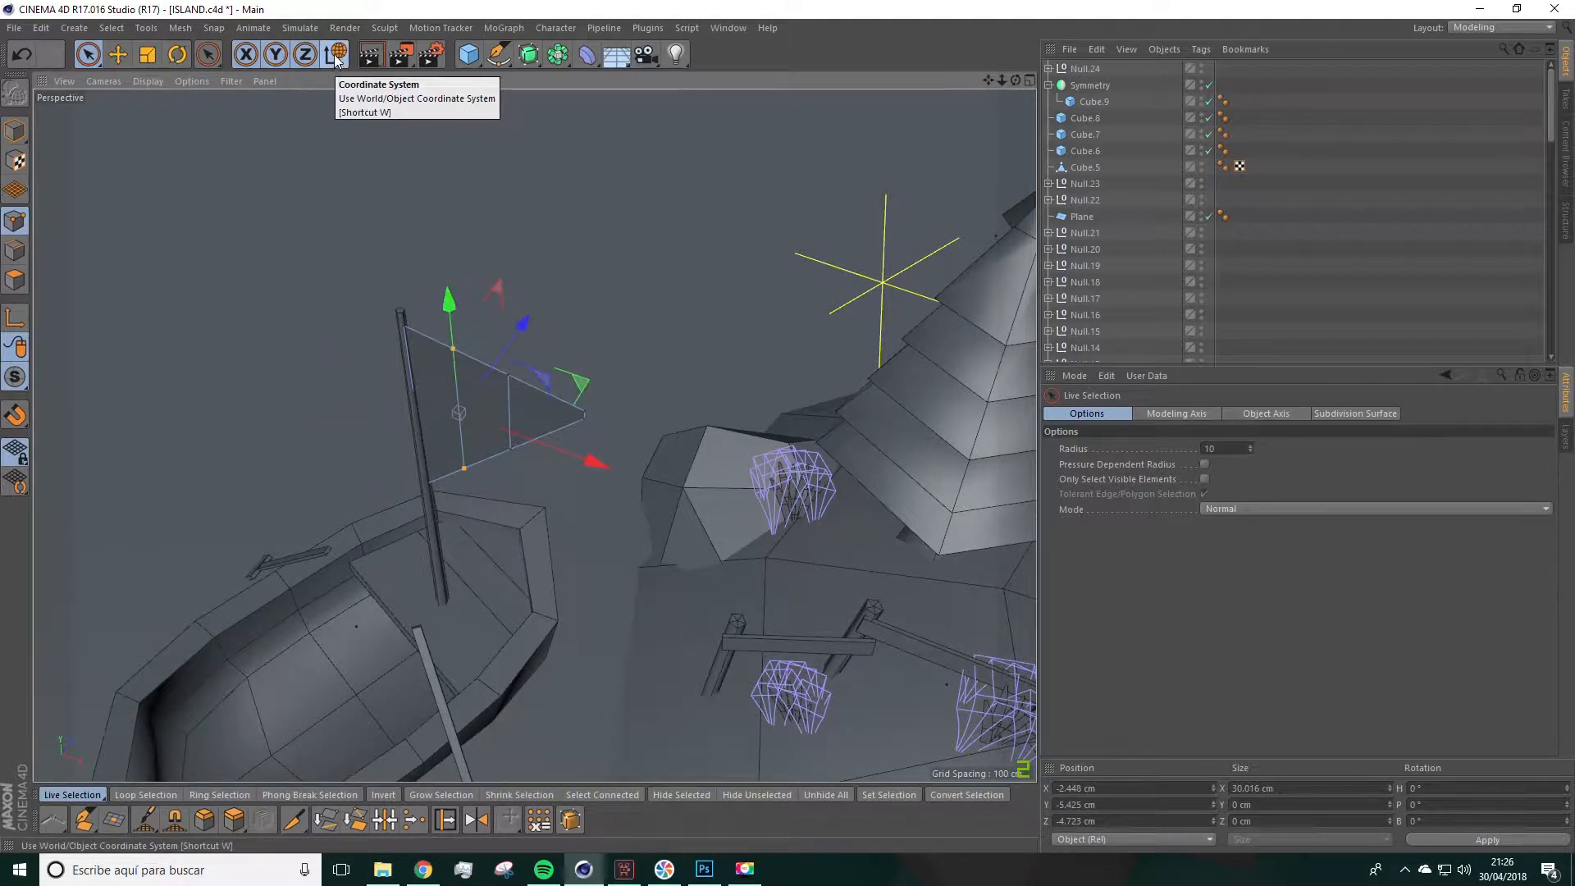
{"action": "left_click", "coordinate": [336, 59]}
{"action": "left_click", "coordinate": [336, 58]}
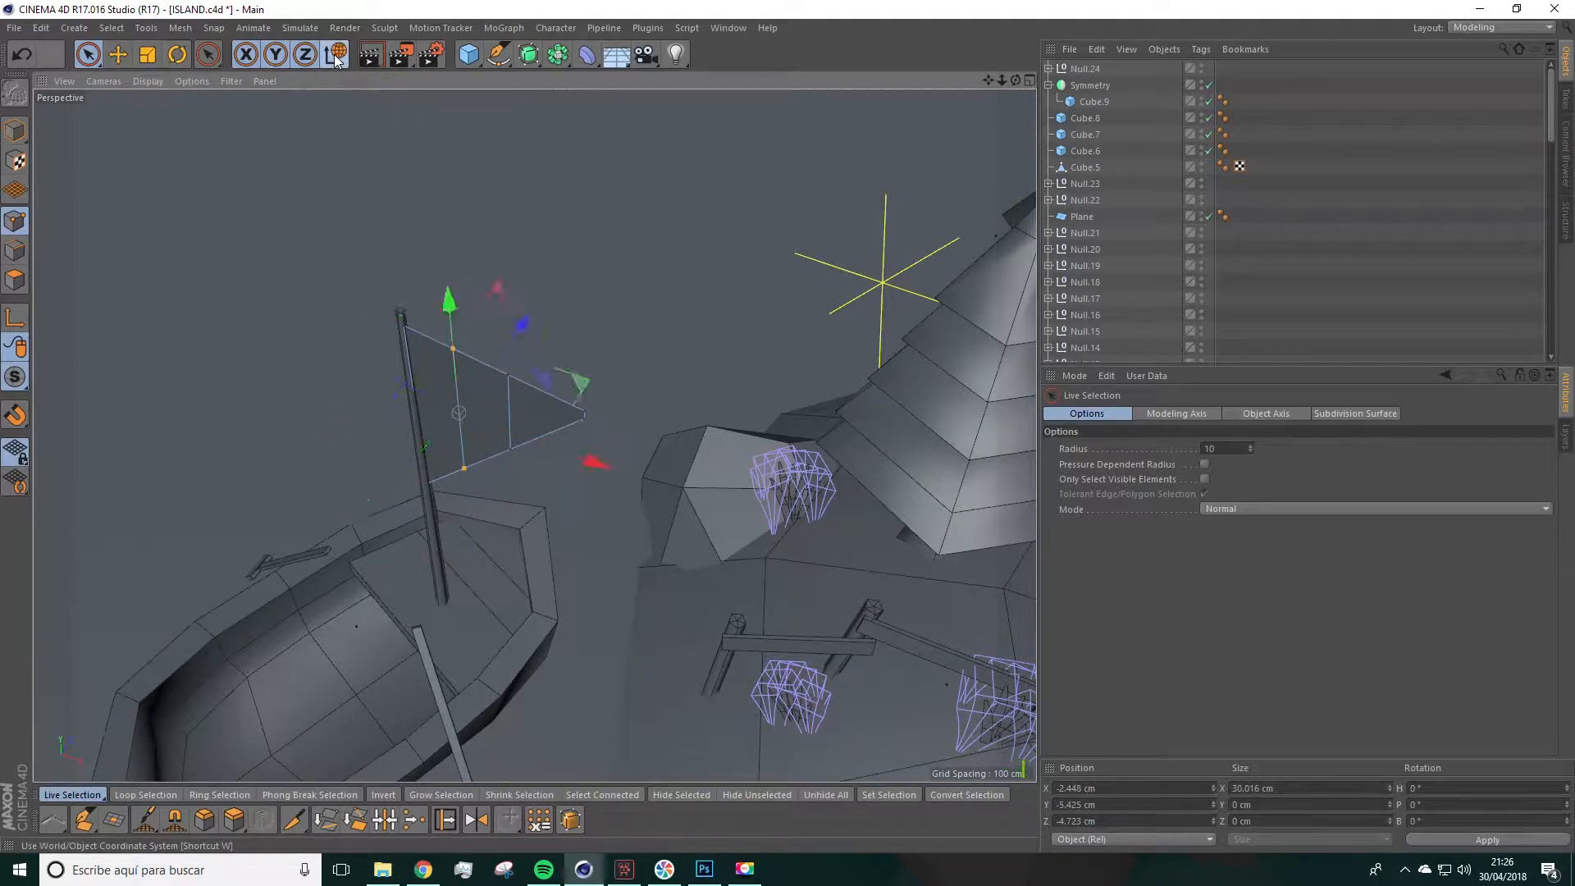
{"action": "left_click_drag", "start_coordinate": [322, 125], "coordinate": [450, 305], "text": "alt"}
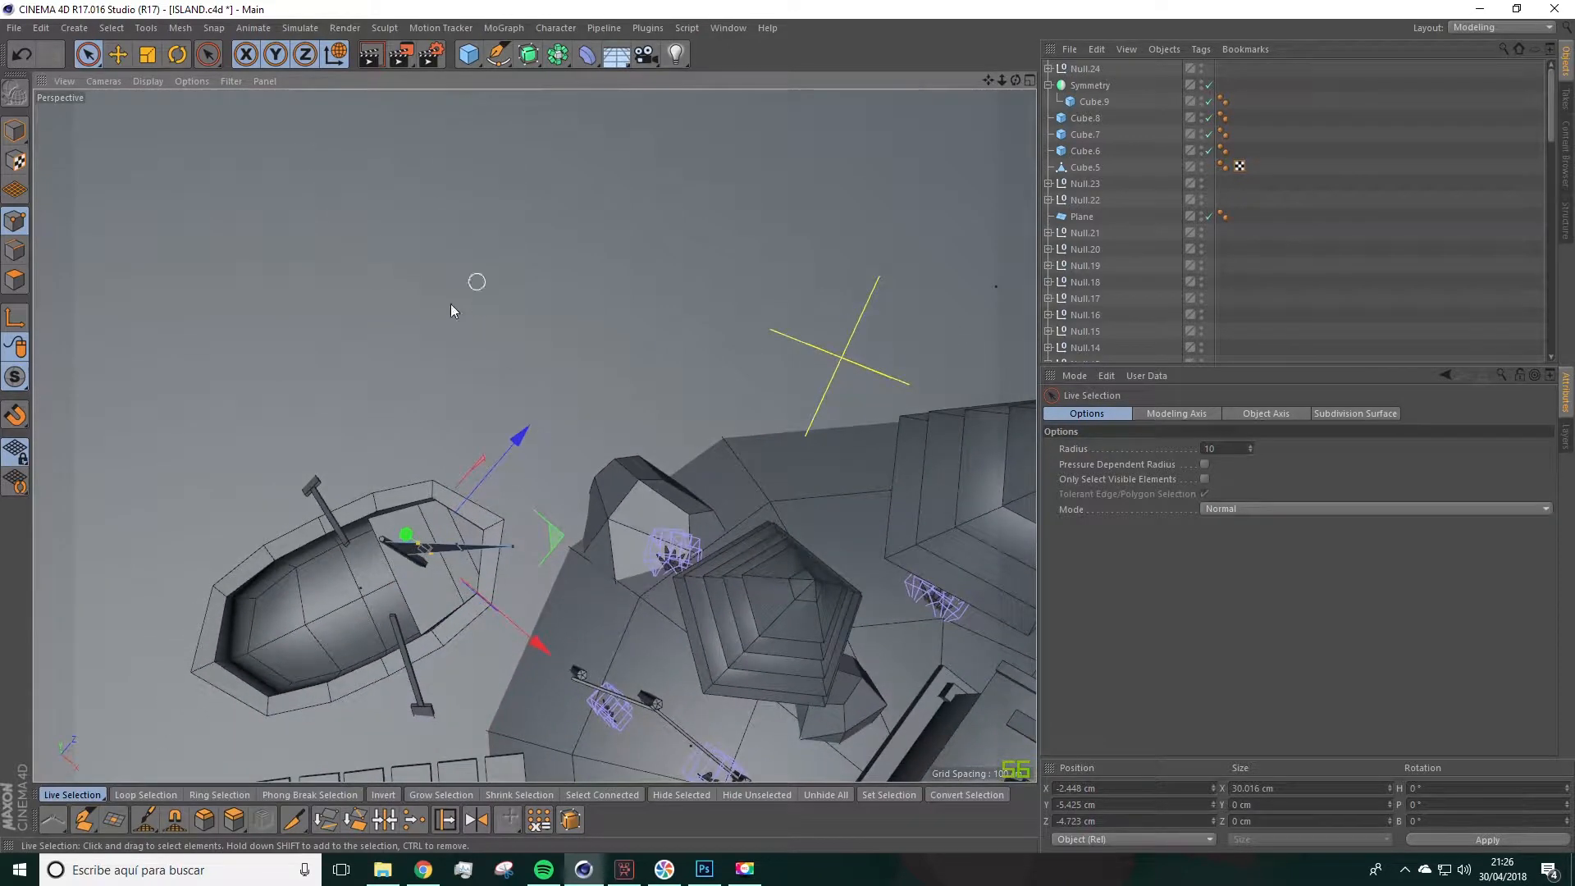
{"action": "left_click", "coordinate": [341, 57]}
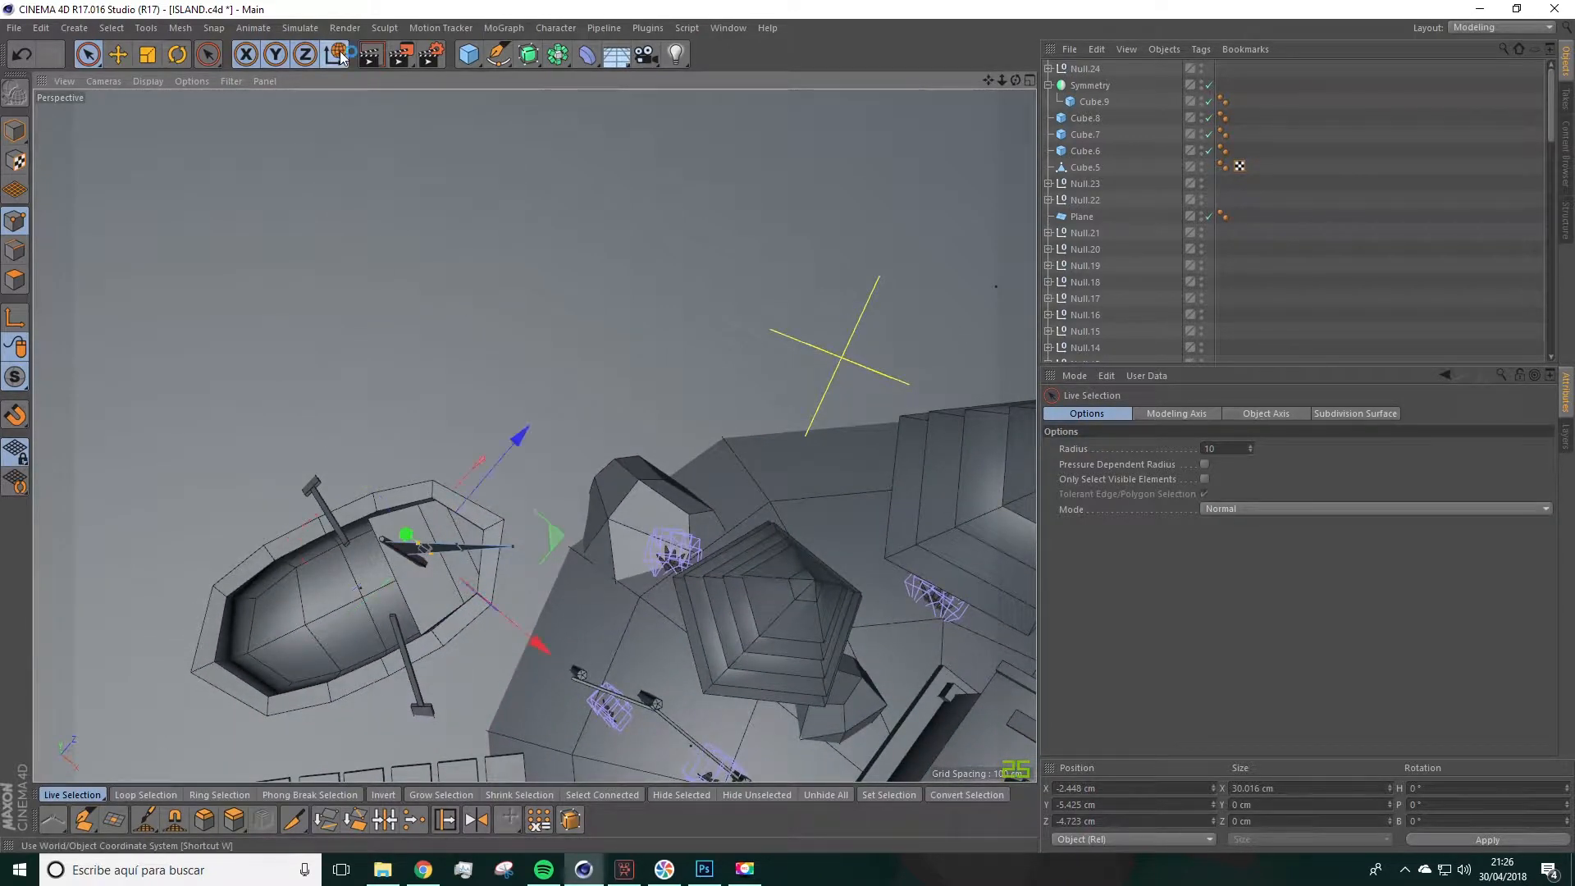
{"action": "left_click", "coordinate": [342, 57]}
{"action": "left_click", "coordinate": [341, 57]}
Step: Shift the points of both sail cuts sideways, one cut at a time, so the sail curves
{"action": "left_click_drag", "start_coordinate": [338, 442], "coordinate": [328, 433]}
{"action": "left_click_drag", "start_coordinate": [302, 647], "coordinate": [305, 643]}
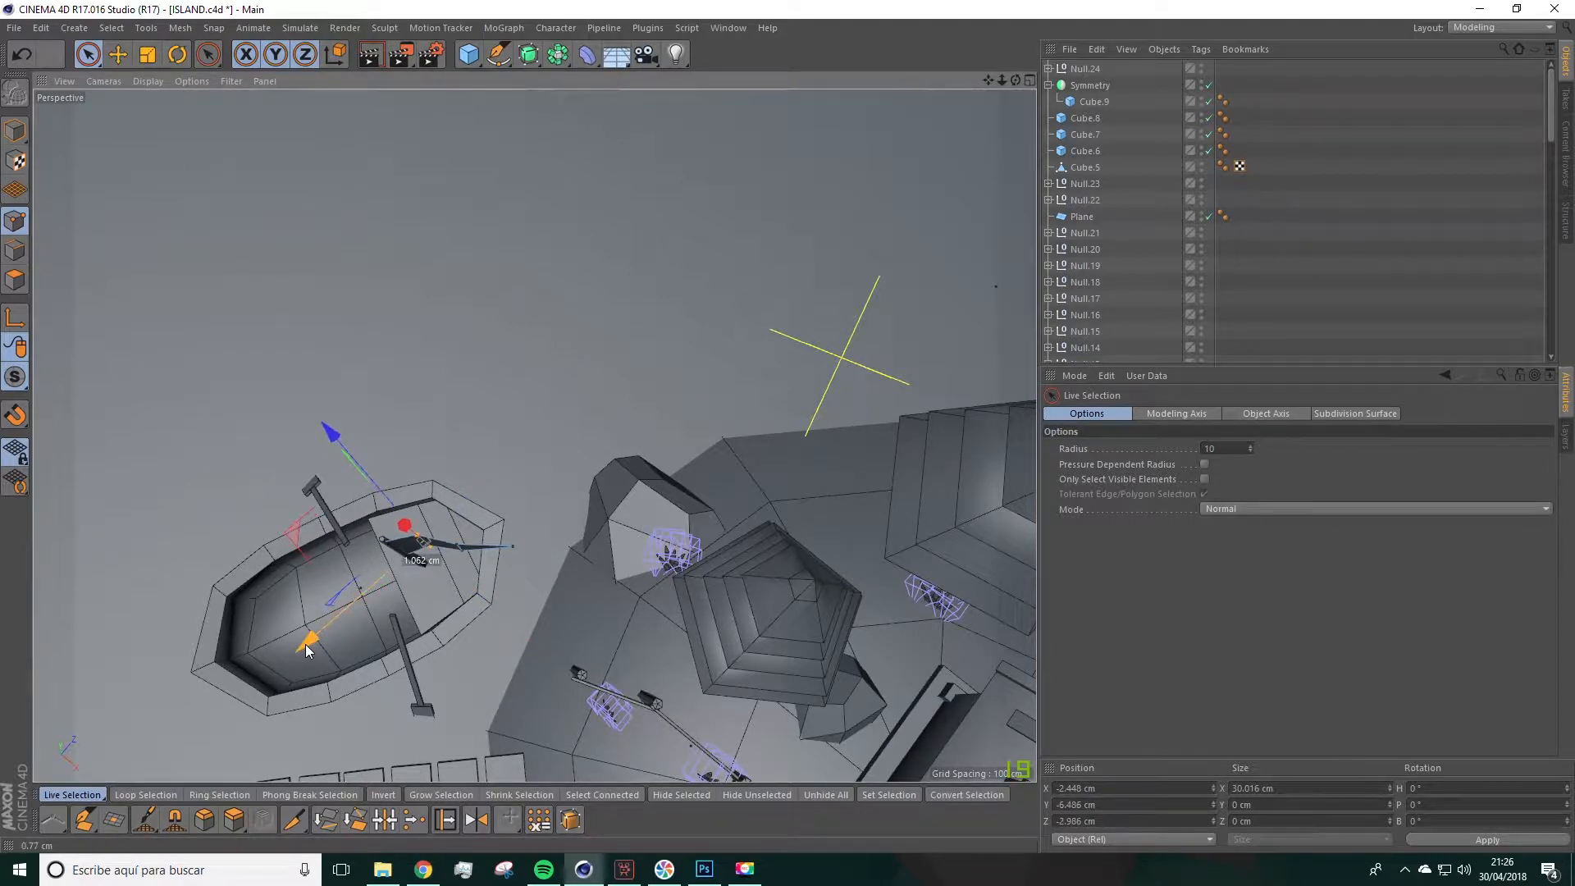
{"action": "left_click", "coordinate": [457, 551]}
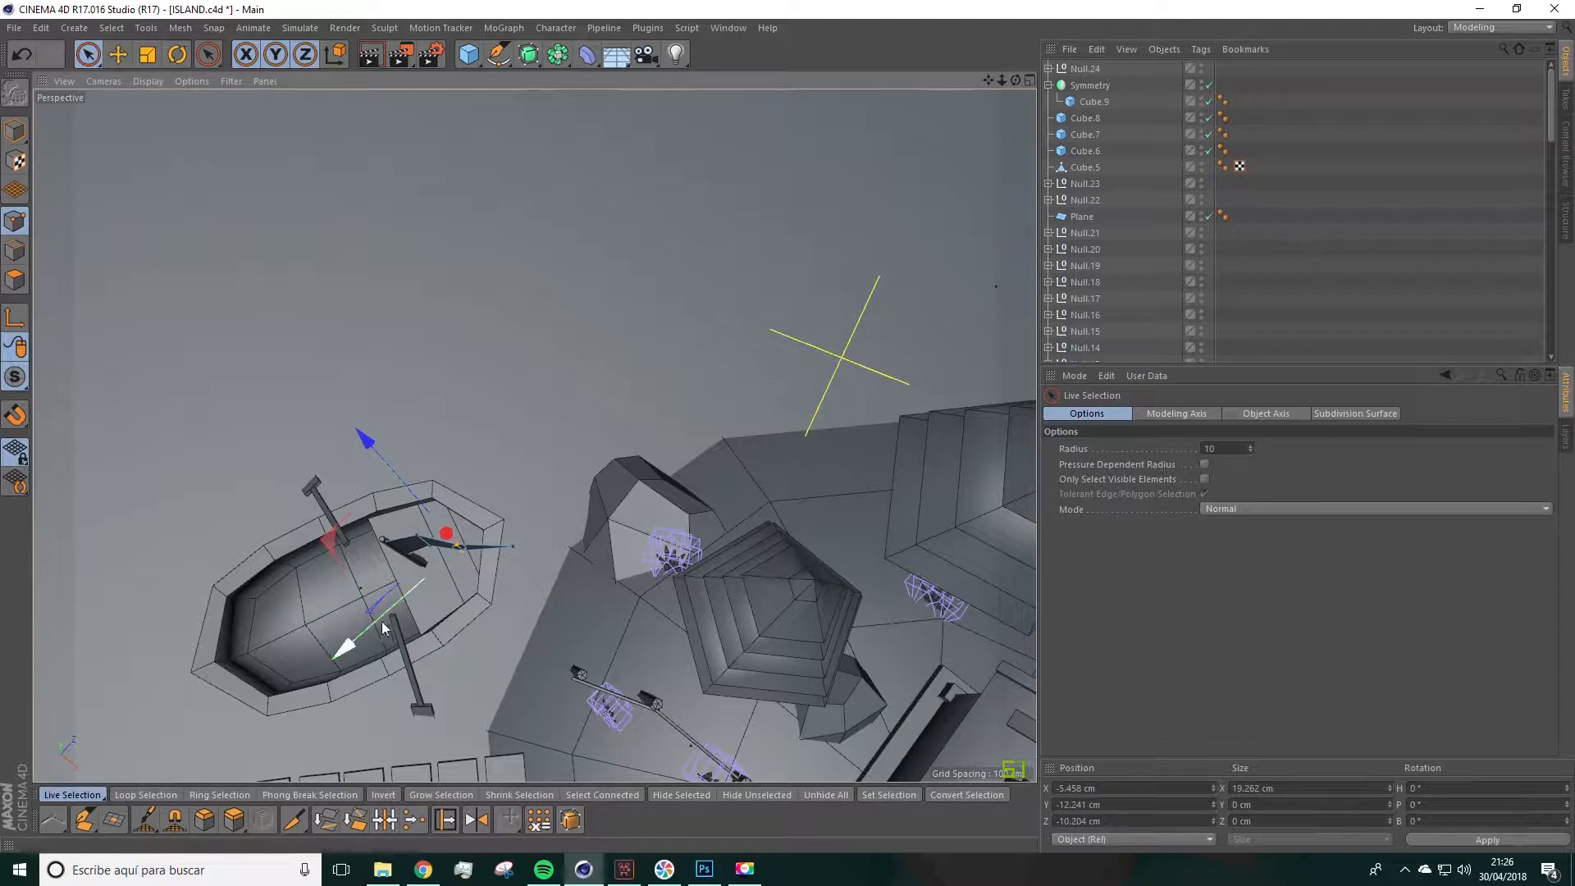
{"action": "left_click_drag", "start_coordinate": [372, 630], "coordinate": [368, 629]}
{"action": "left_click_drag", "start_coordinate": [365, 449], "coordinate": [369, 453]}
{"action": "left_click_drag", "start_coordinate": [543, 460], "coordinate": [532, 370], "text": "alt"}
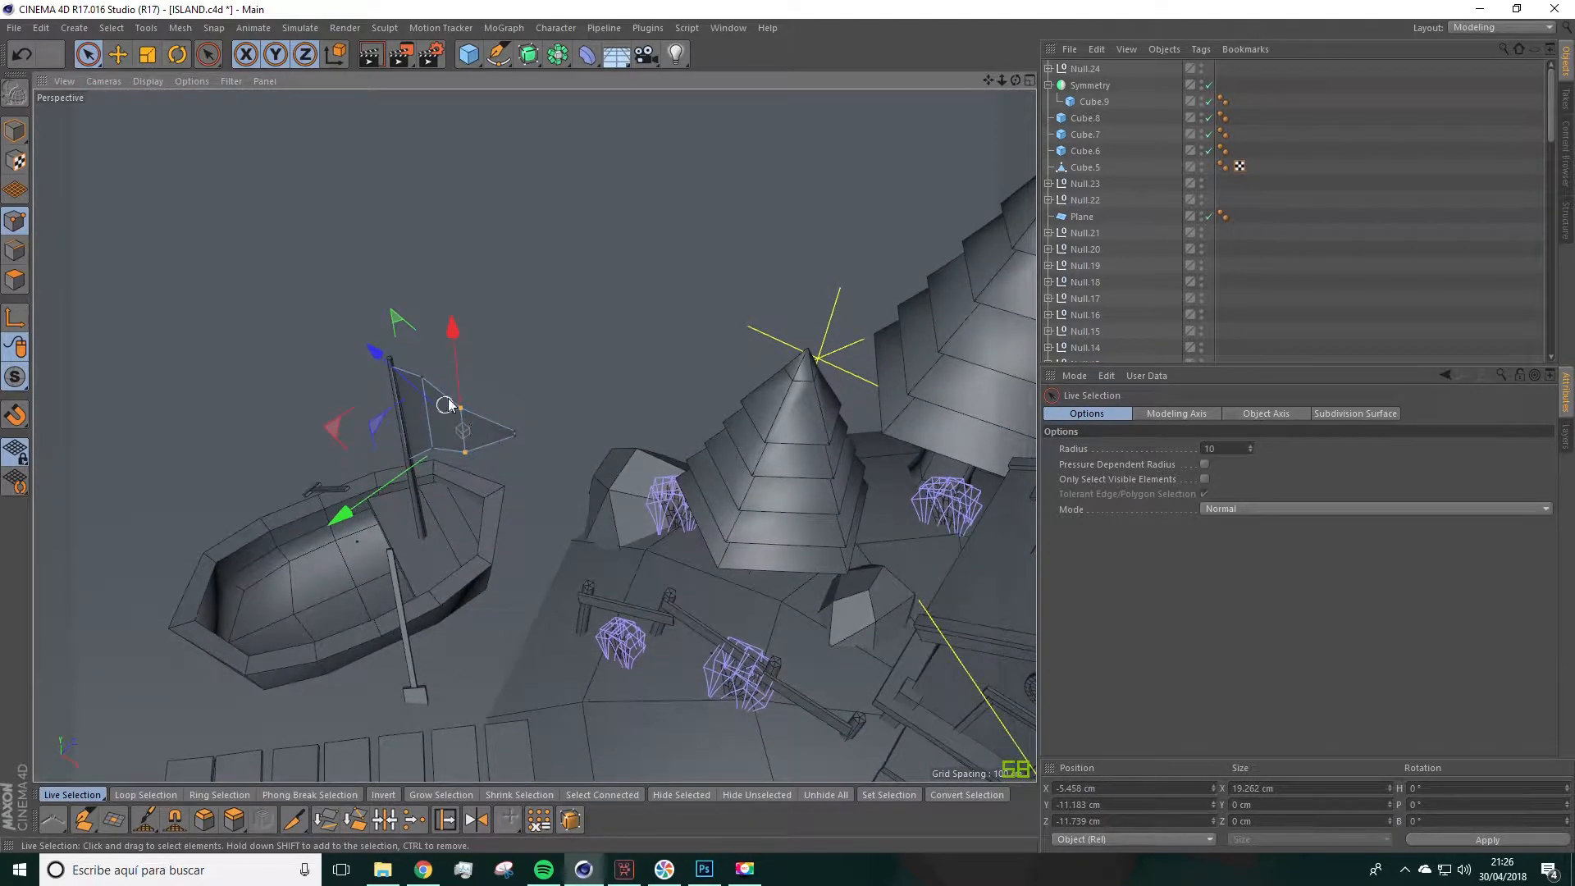
{"action": "left_click_drag", "start_coordinate": [482, 439], "coordinate": [484, 402], "text": "alt"}
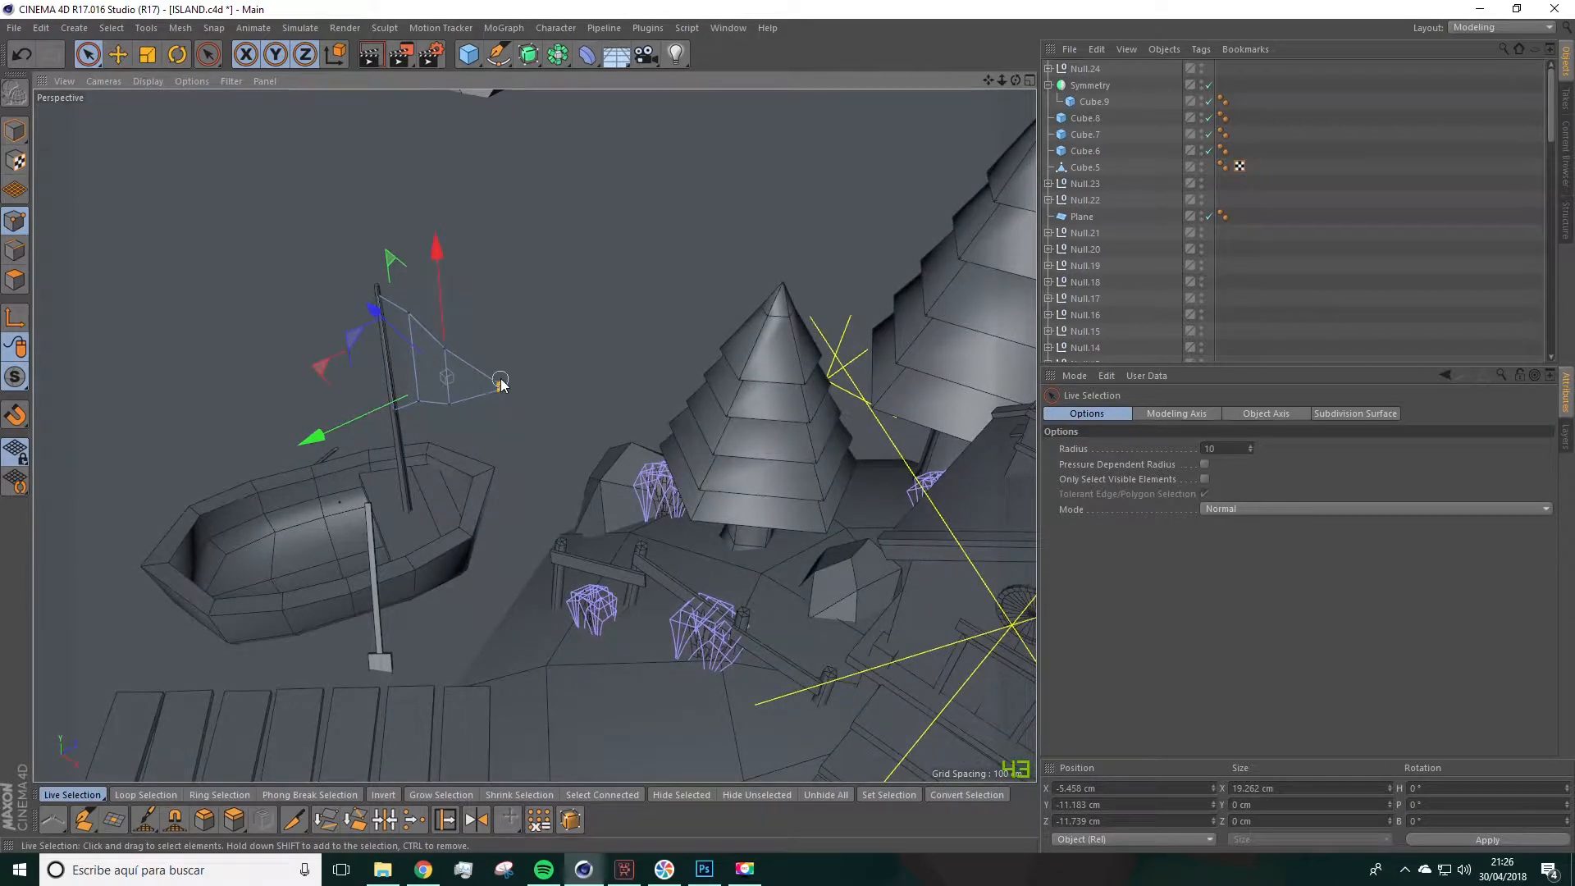
{"action": "left_click", "coordinate": [500, 383]}
{"action": "left_click_drag", "start_coordinate": [501, 383], "coordinate": [507, 307], "text": "alt"}
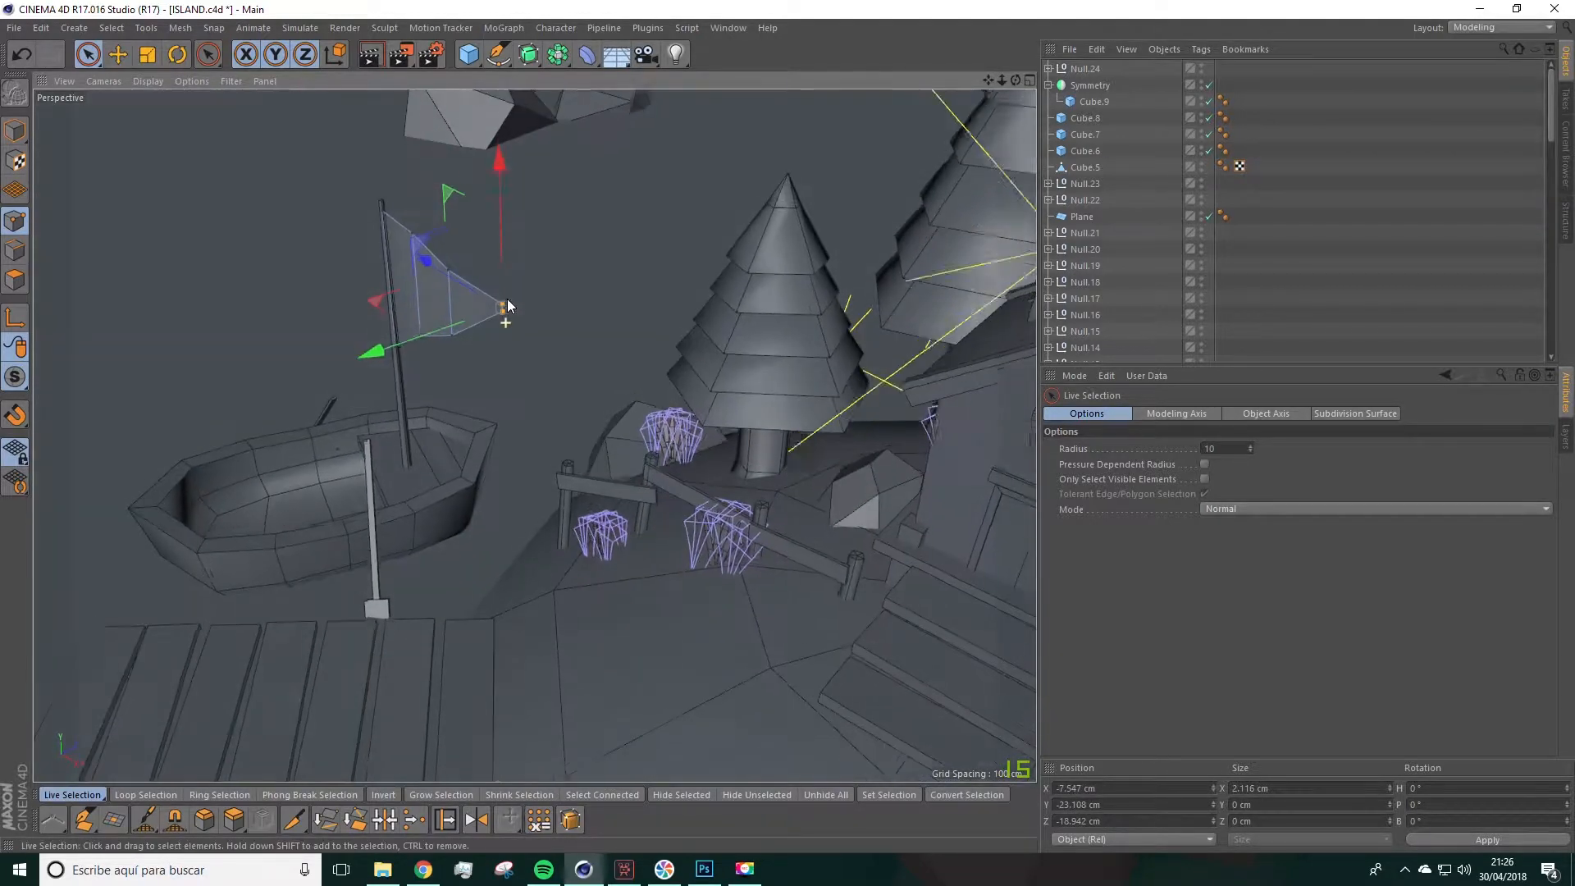
{"action": "scroll", "coordinate": [529, 357], "scroll_direction": "down", "scroll_amount": 10}
{"action": "left_click_drag", "start_coordinate": [597, 495], "coordinate": [616, 466], "text": "alt"}
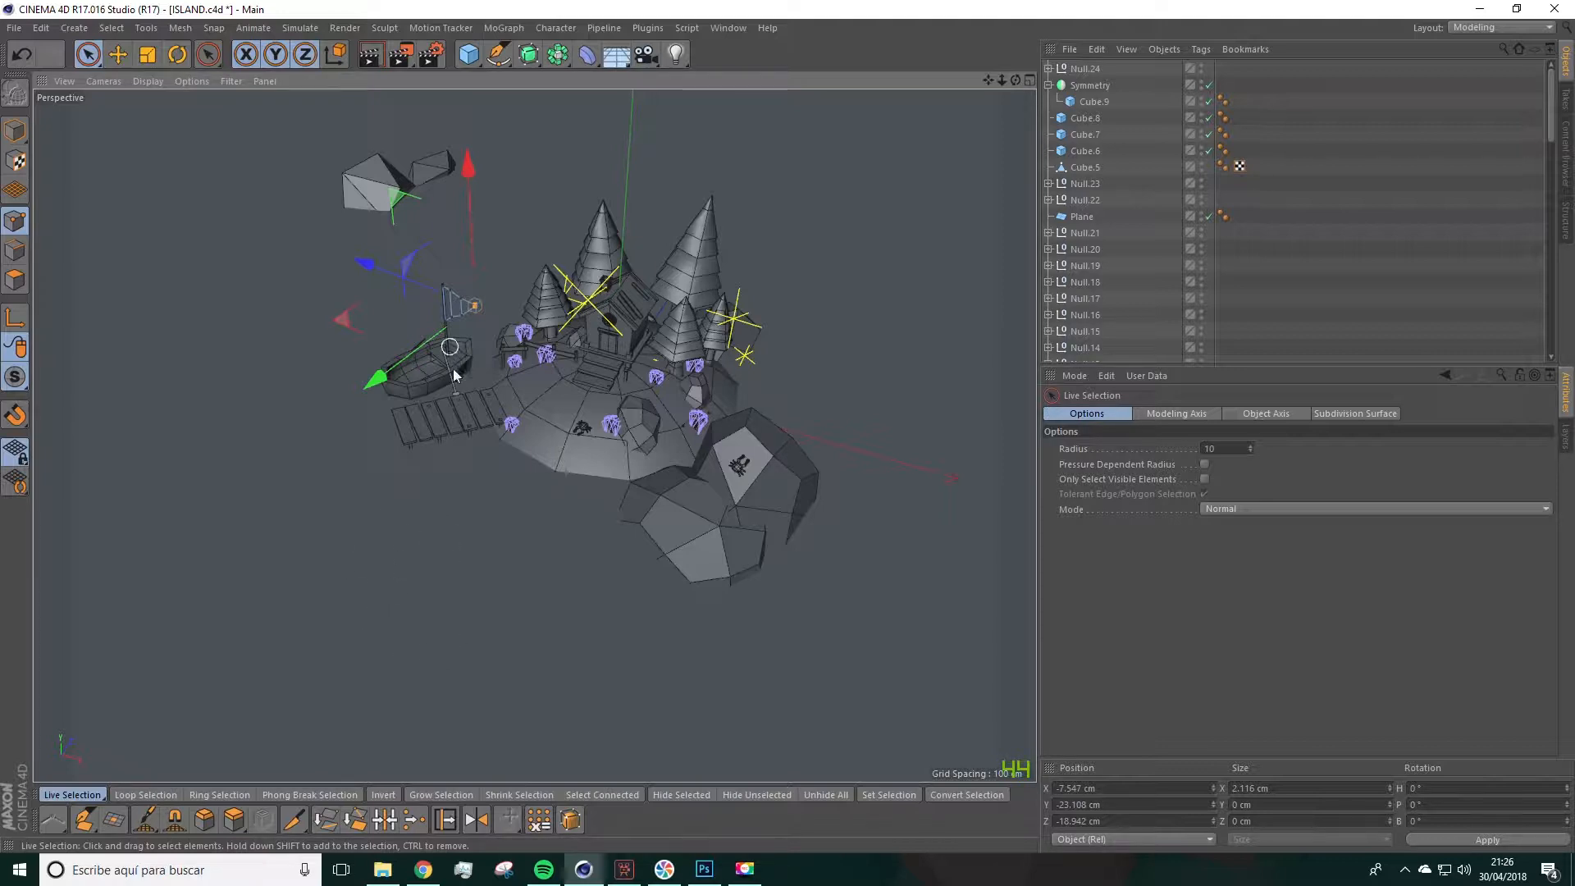
Step: Create a new project, add a cube and convert it to an editable polygon object
{"action": "left_click", "coordinate": [14, 27]}
{"action": "left_click", "coordinate": [38, 47]}
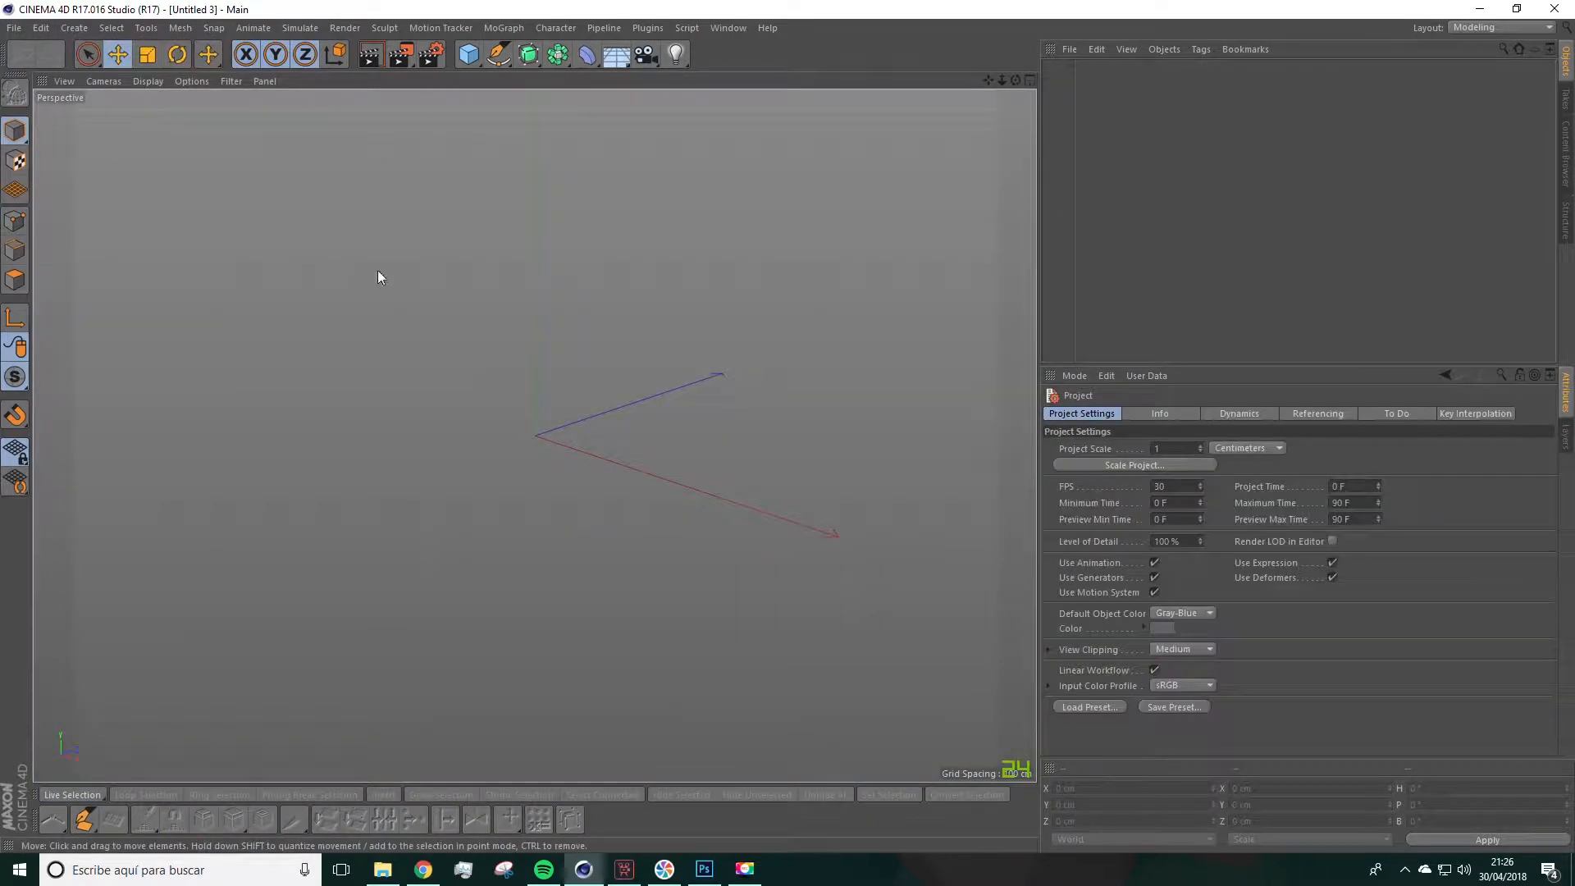
{"action": "left_click_drag", "start_coordinate": [466, 55], "coordinate": [593, 82]}
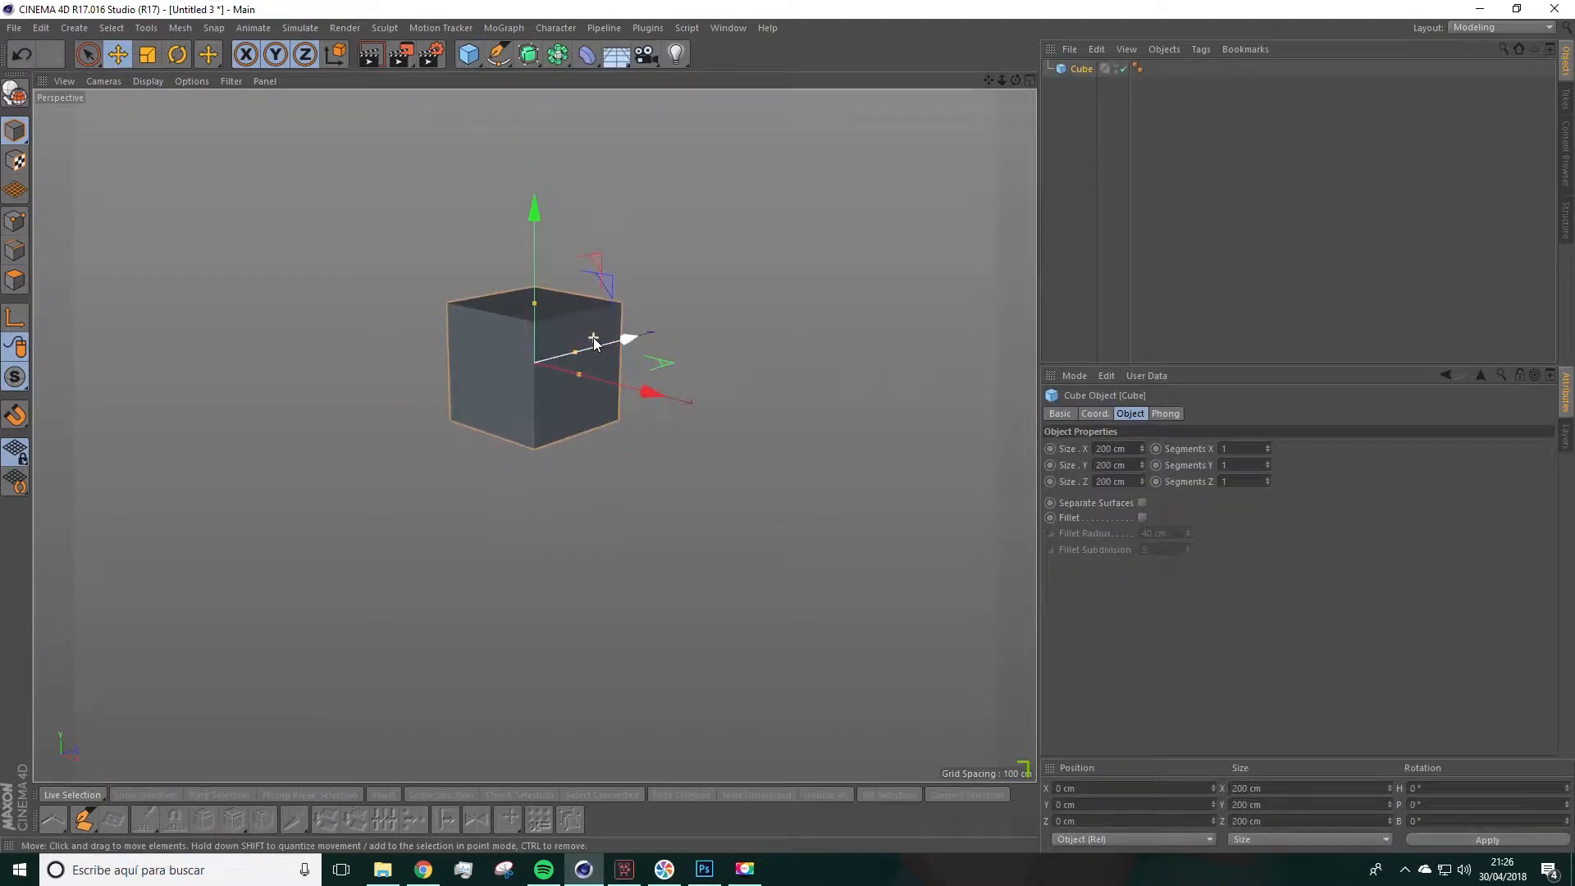
{"action": "left_click", "coordinate": [15, 92]}
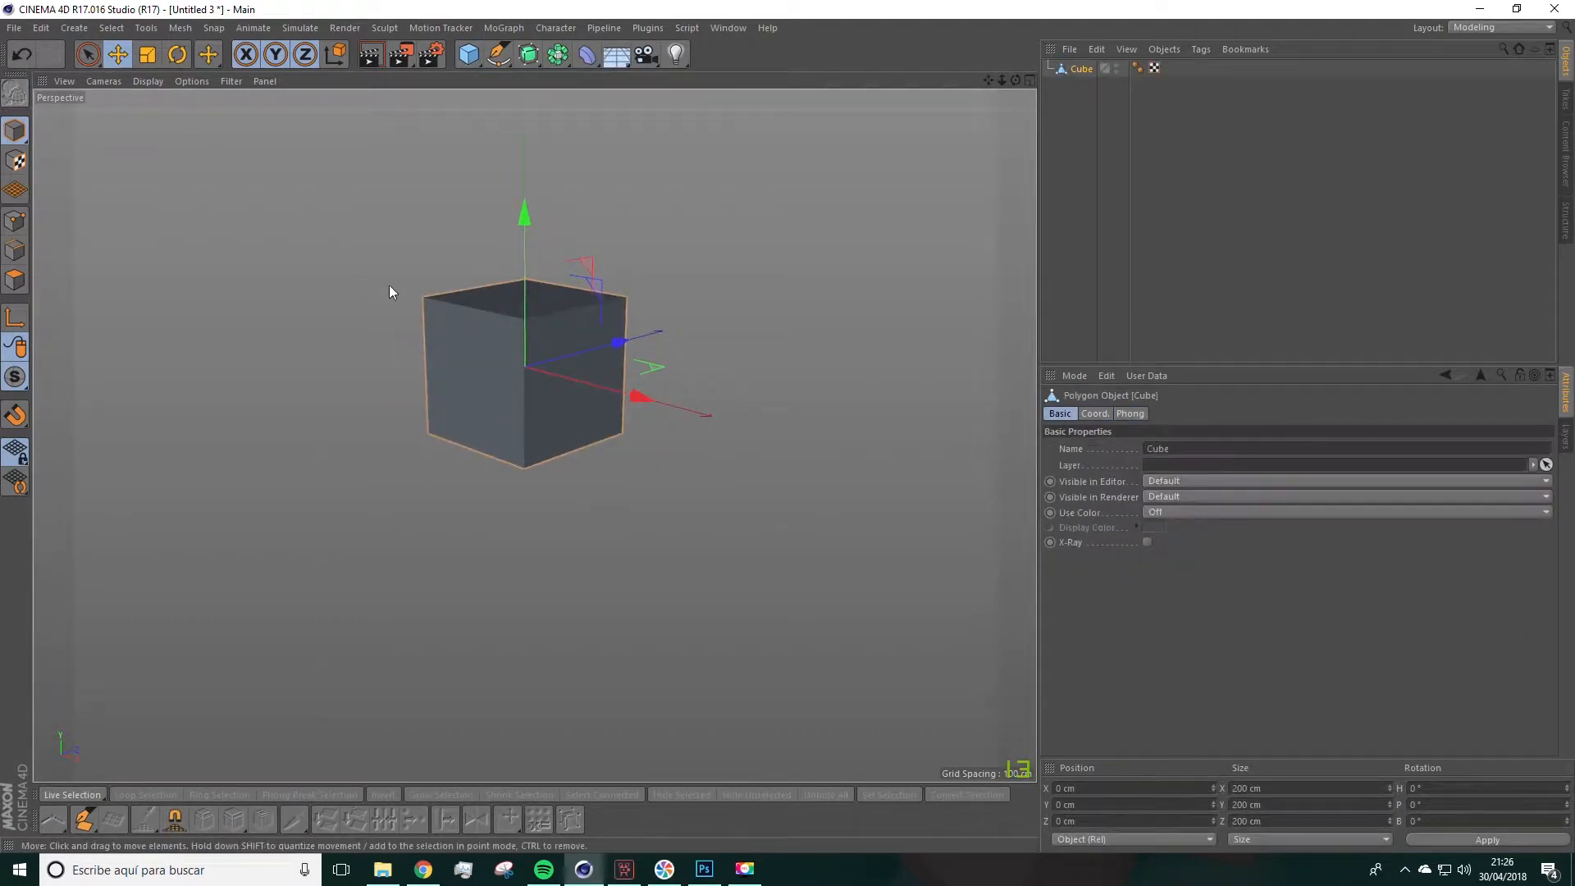
Step: Bevel one side face of the cube outward with about 62 cm offset and extrusion
{"action": "left_click", "coordinate": [14, 280]}
{"action": "left_click_drag", "start_coordinate": [476, 400], "coordinate": [750, 416], "text": "alt"}
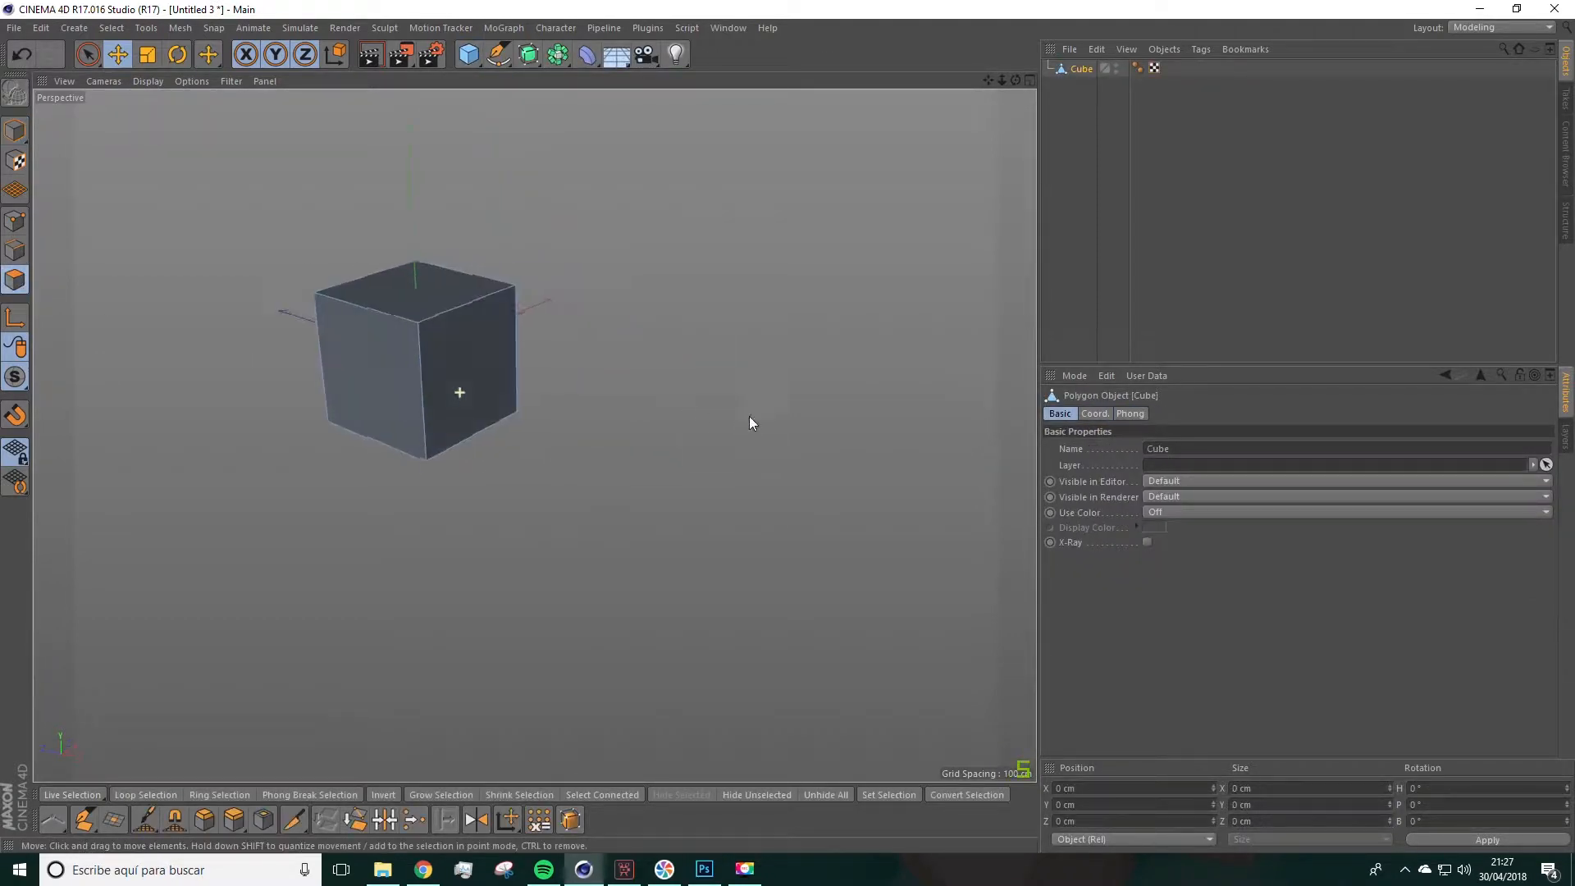
{"action": "left_click", "coordinate": [396, 383]}
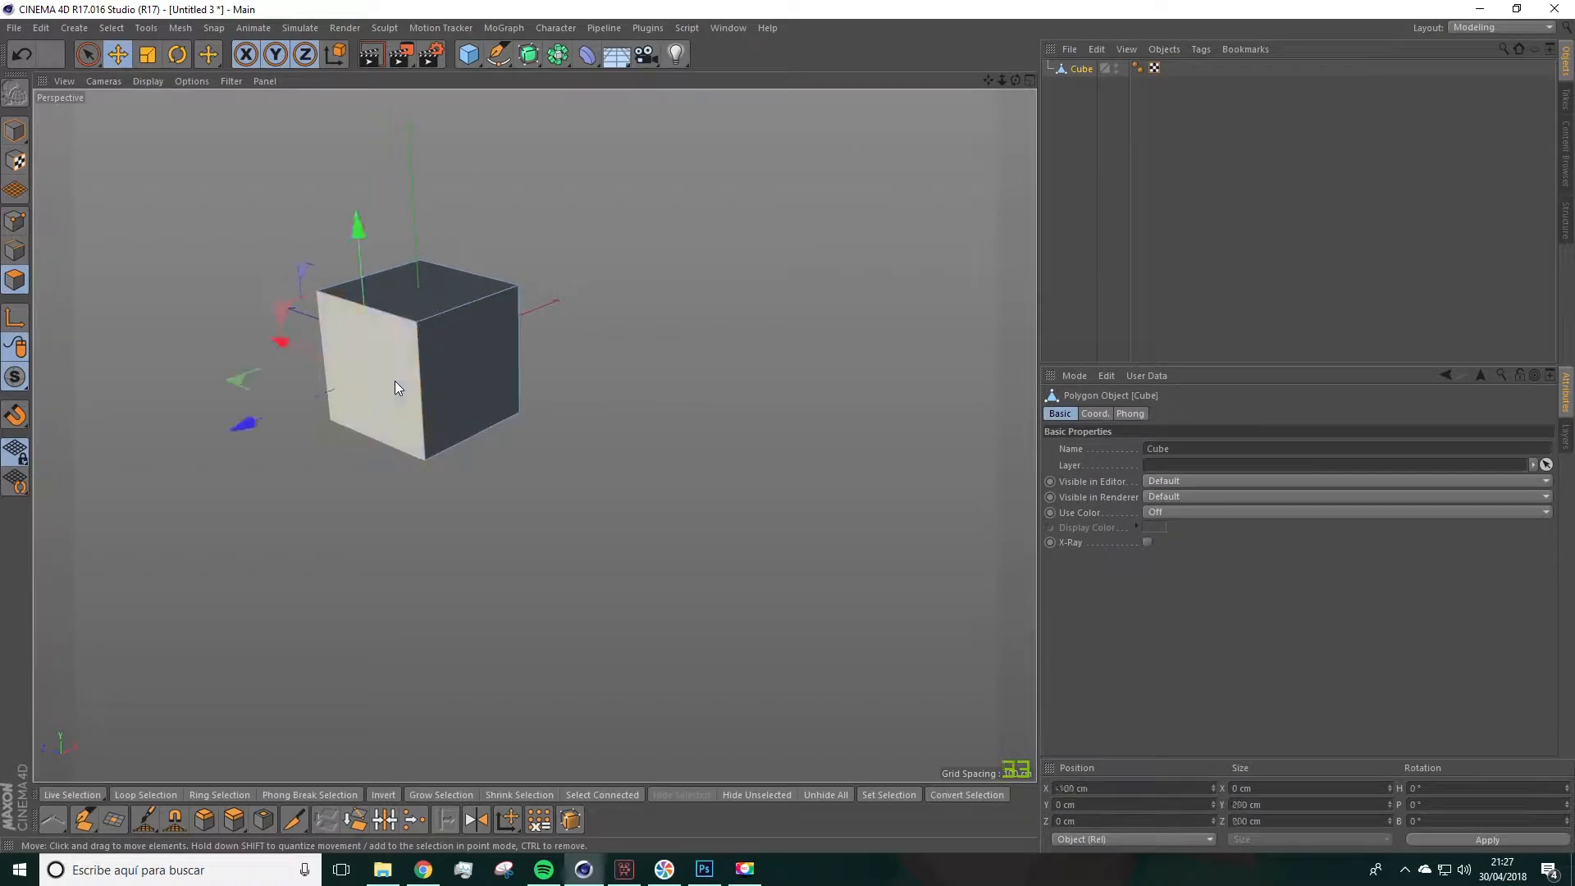
{"action": "left_click", "coordinate": [205, 826]}
{"action": "left_click_drag", "start_coordinate": [377, 383], "coordinate": [463, 383]}
{"action": "left_click_drag", "start_coordinate": [343, 489], "coordinate": [251, 443], "text": "alt"}
{"action": "left_click_drag", "start_coordinate": [402, 280], "coordinate": [540, 357], "text": "alt"}
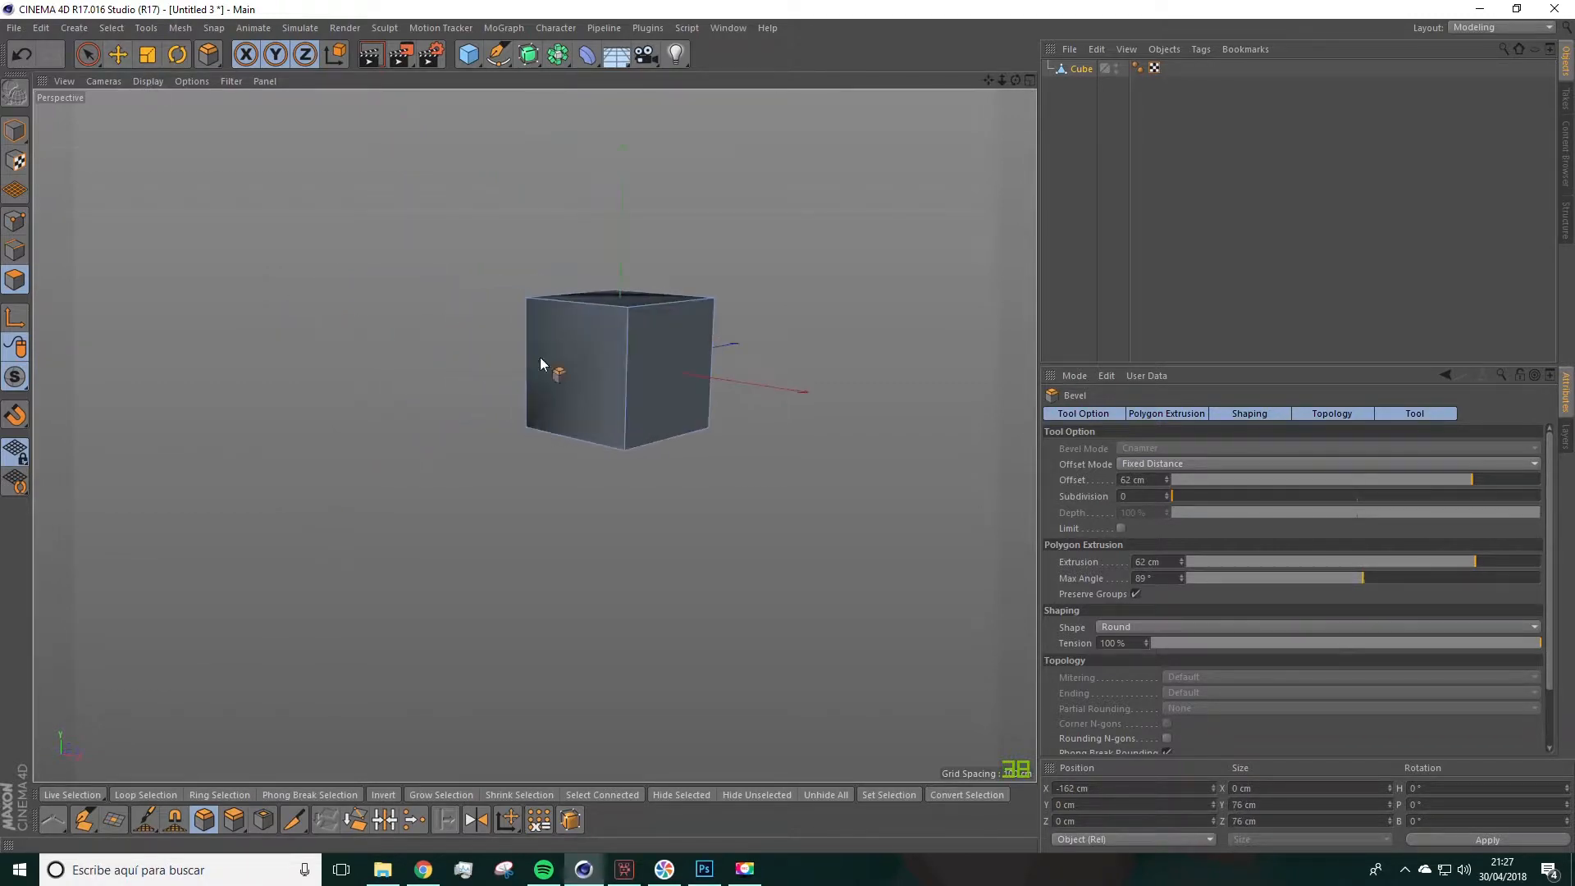
{"action": "left_click", "coordinate": [682, 369]}
{"action": "left_click_drag", "start_coordinate": [806, 344], "coordinate": [900, 344]}
{"action": "left_click", "coordinate": [718, 367]}
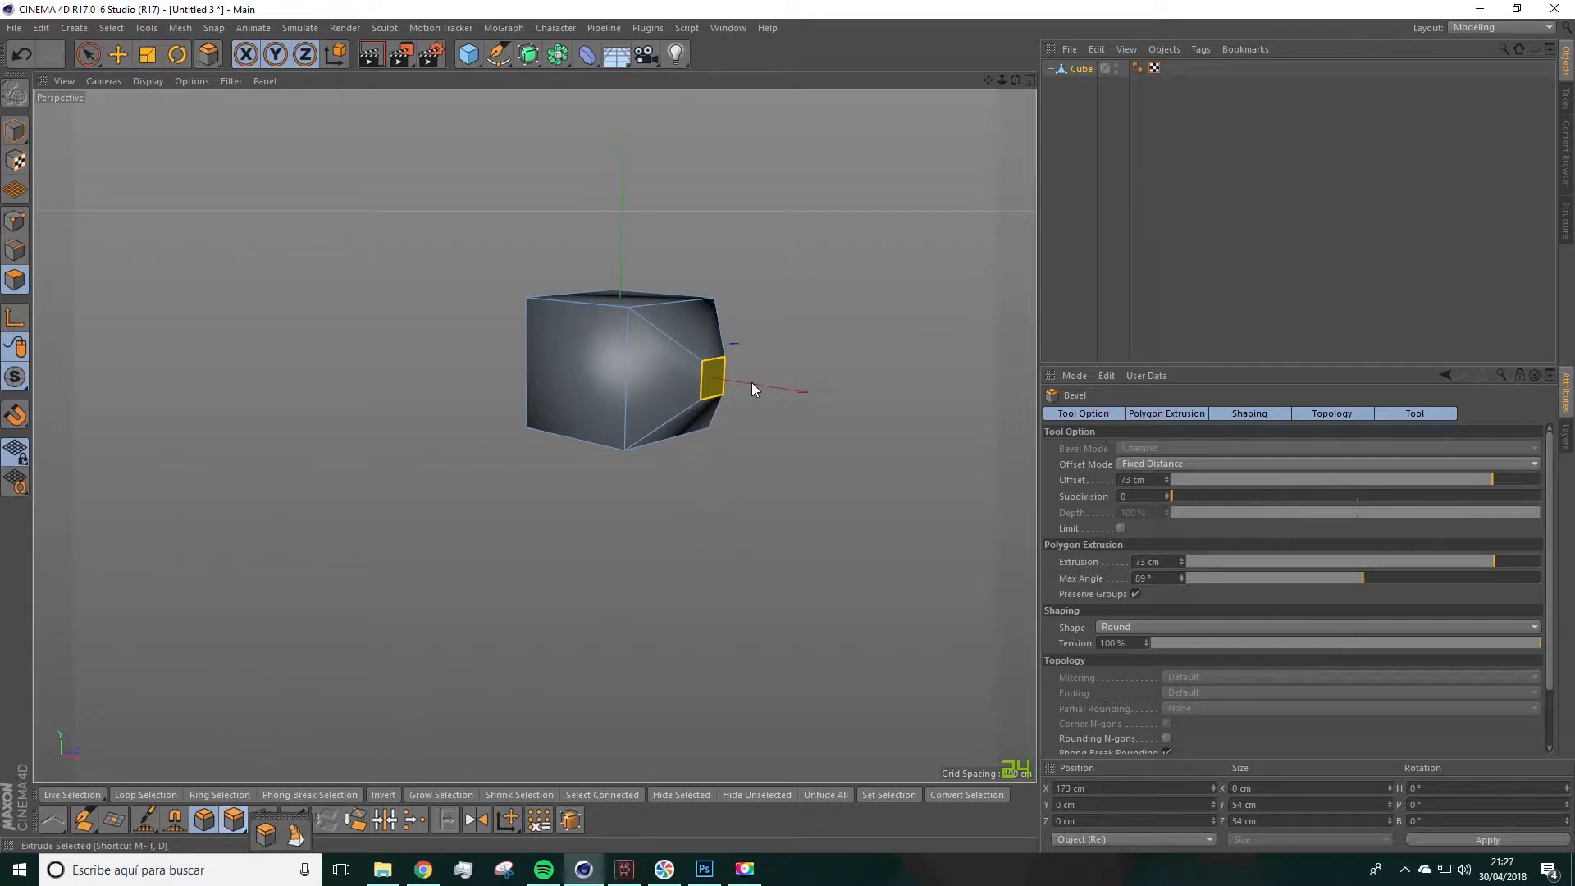
{"action": "key", "text": "ctrl+z"}
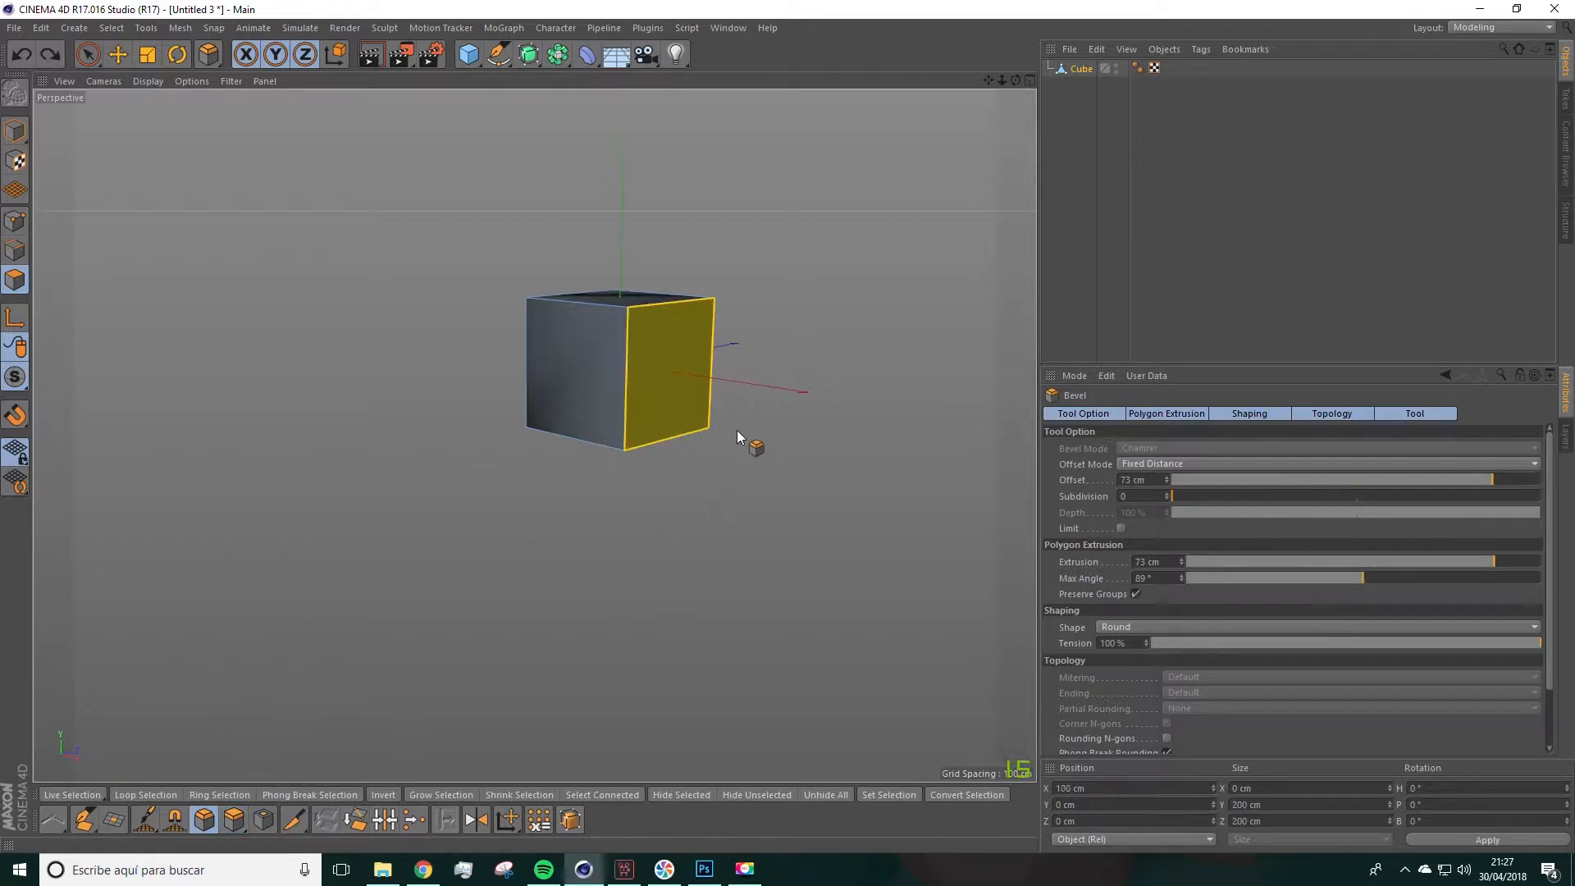
Step: Bevel the opposite side face outward to about 46 cm tall and extrude it into a tail base
{"action": "left_click", "coordinate": [204, 820]}
{"action": "mouse_move", "coordinate": [674, 390]}
{"action": "left_mouse_down"}
{"action": "mouse_move", "coordinate": [742, 391]}
{"action": "mouse_move", "coordinate": [684, 394]}
{"action": "mouse_move", "coordinate": [703, 393]}
{"action": "left_mouse_up"}
{"action": "left_click", "coordinate": [233, 819]}
{"action": "left_click_drag", "start_coordinate": [761, 522], "coordinate": [800, 530], "text": "alt"}
{"action": "left_click", "coordinate": [729, 392]}
Step: Extrude the two side faces of the tail's end block outward, finishing with a segment of about 23 cm on each side
{"action": "left_click_drag", "start_coordinate": [776, 426], "coordinate": [447, 433], "text": "alt"}
{"action": "left_click", "coordinate": [550, 492]}
{"action": "left_click_drag", "start_coordinate": [566, 512], "coordinate": [597, 512]}
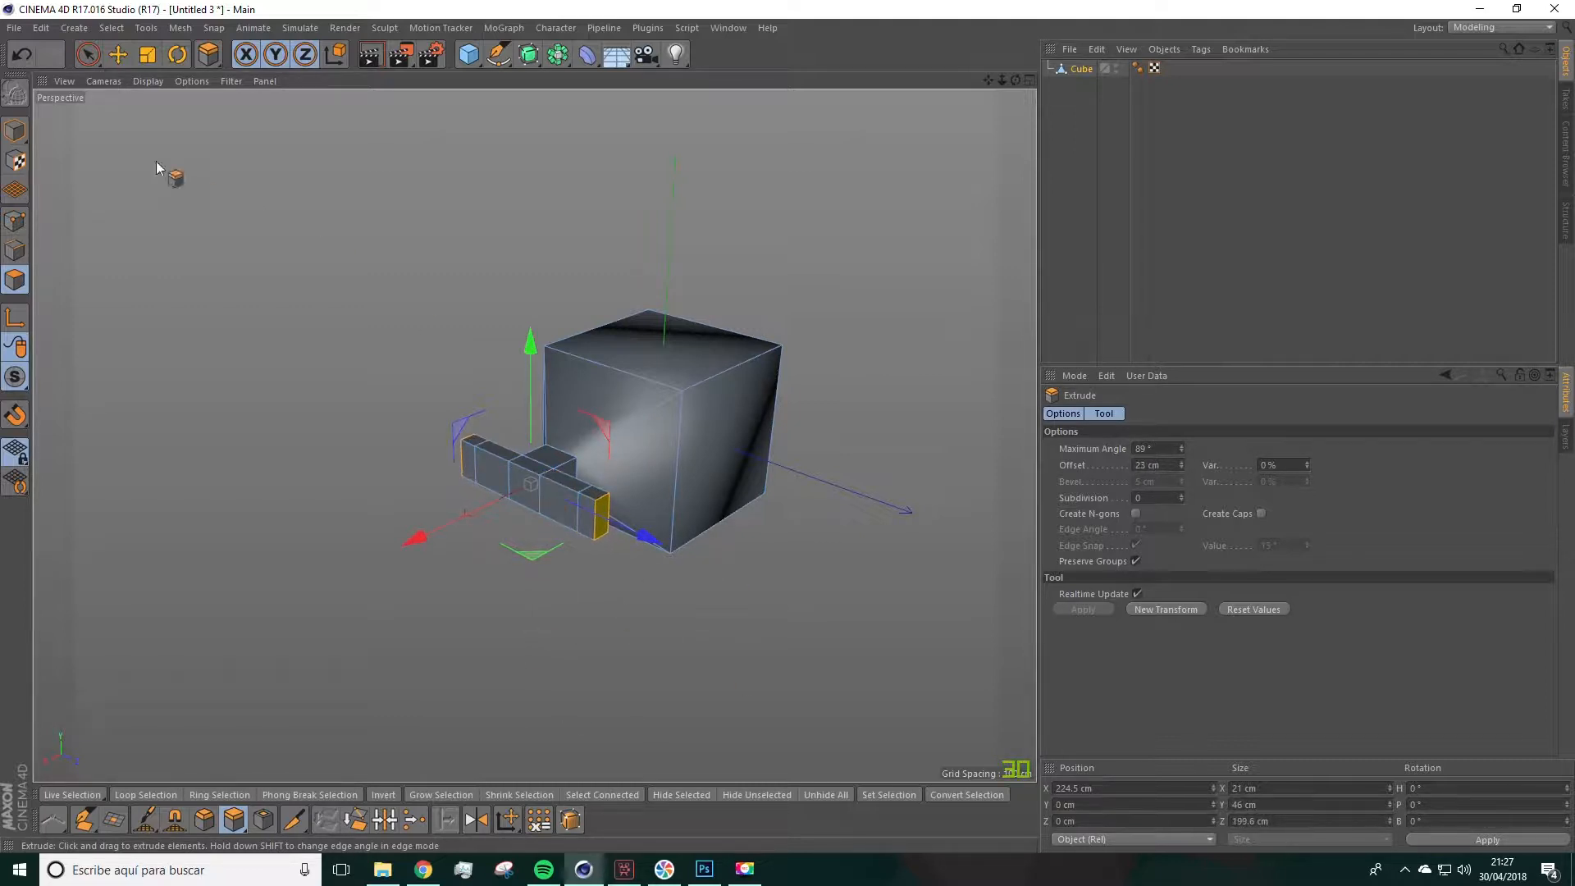
Step: Scale the tail fin's end faces to about 24.6 cm tall and move them back to about 243 cm in X
{"action": "left_click", "coordinate": [148, 54]}
{"action": "left_click_drag", "start_coordinate": [537, 339], "coordinate": [488, 452]}
{"action": "left_click", "coordinate": [122, 61]}
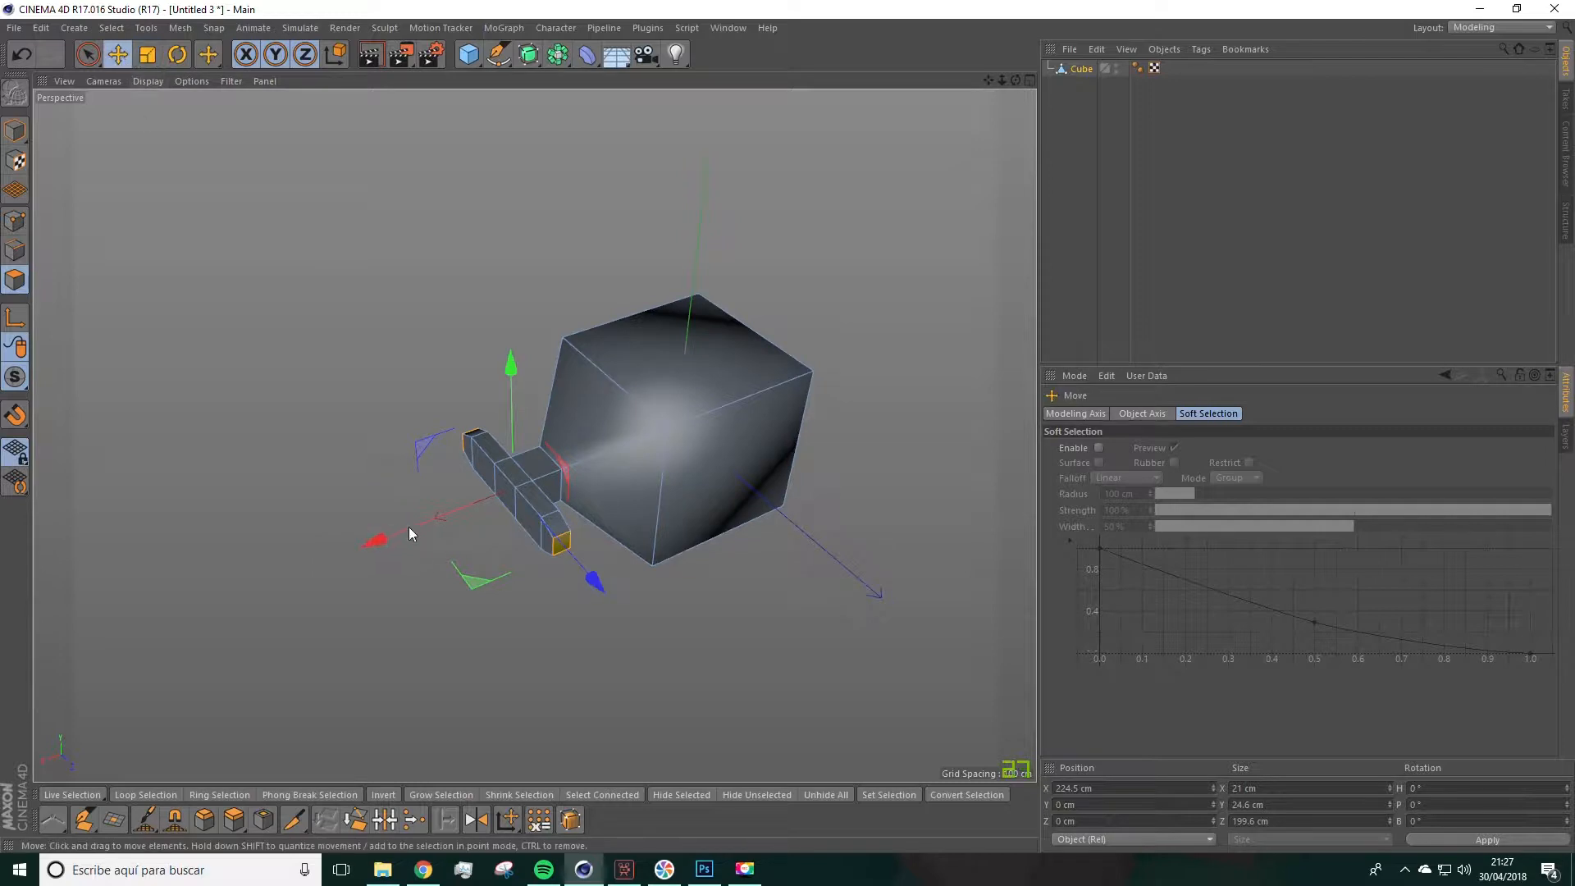
{"action": "left_click_drag", "start_coordinate": [376, 533], "coordinate": [359, 545]}
{"action": "mouse_move", "coordinate": [474, 586]}
{"action": "left_mouse_down", "text": "alt"}
{"action": "mouse_move", "coordinate": [460, 634]}
{"action": "mouse_move", "coordinate": [483, 610]}
{"action": "left_mouse_up", "text": "alt"}
{"action": "right_click_drag", "start_coordinate": [492, 601], "coordinate": [618, 543], "text": "alt"}
{"action": "left_click_drag", "start_coordinate": [621, 541], "coordinate": [518, 410], "text": "alt"}
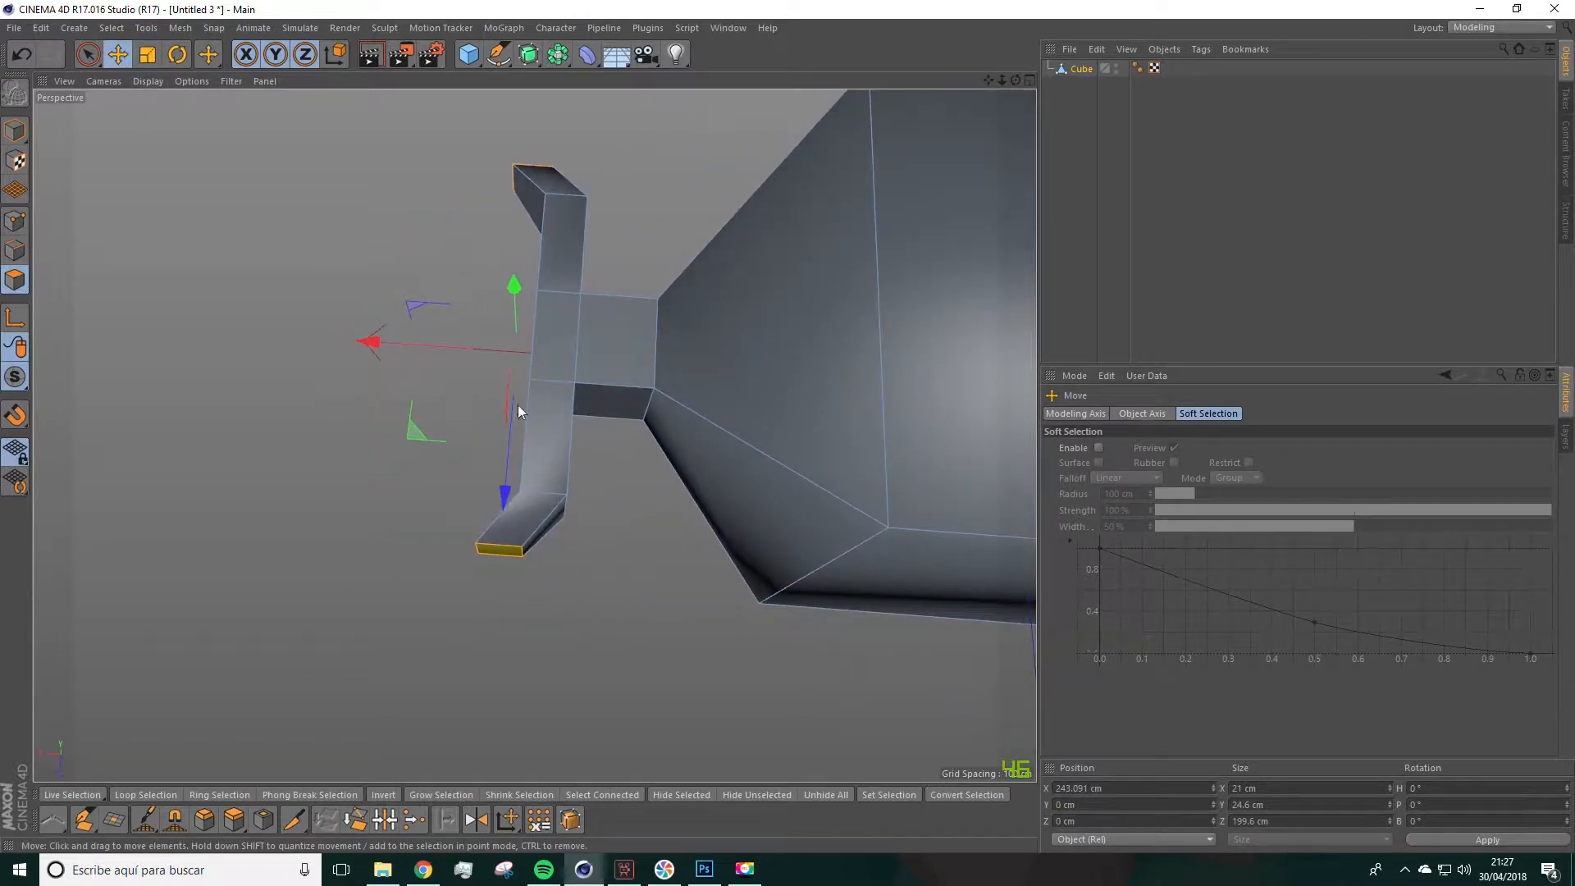
Step: Turn off Only Select Visible Elements, select the bend points on both sides of the tail fin and shift them along the tail's length
{"action": "left_click", "coordinate": [20, 220]}
{"action": "key", "text": "space"}
{"action": "left_click", "coordinate": [524, 494]}
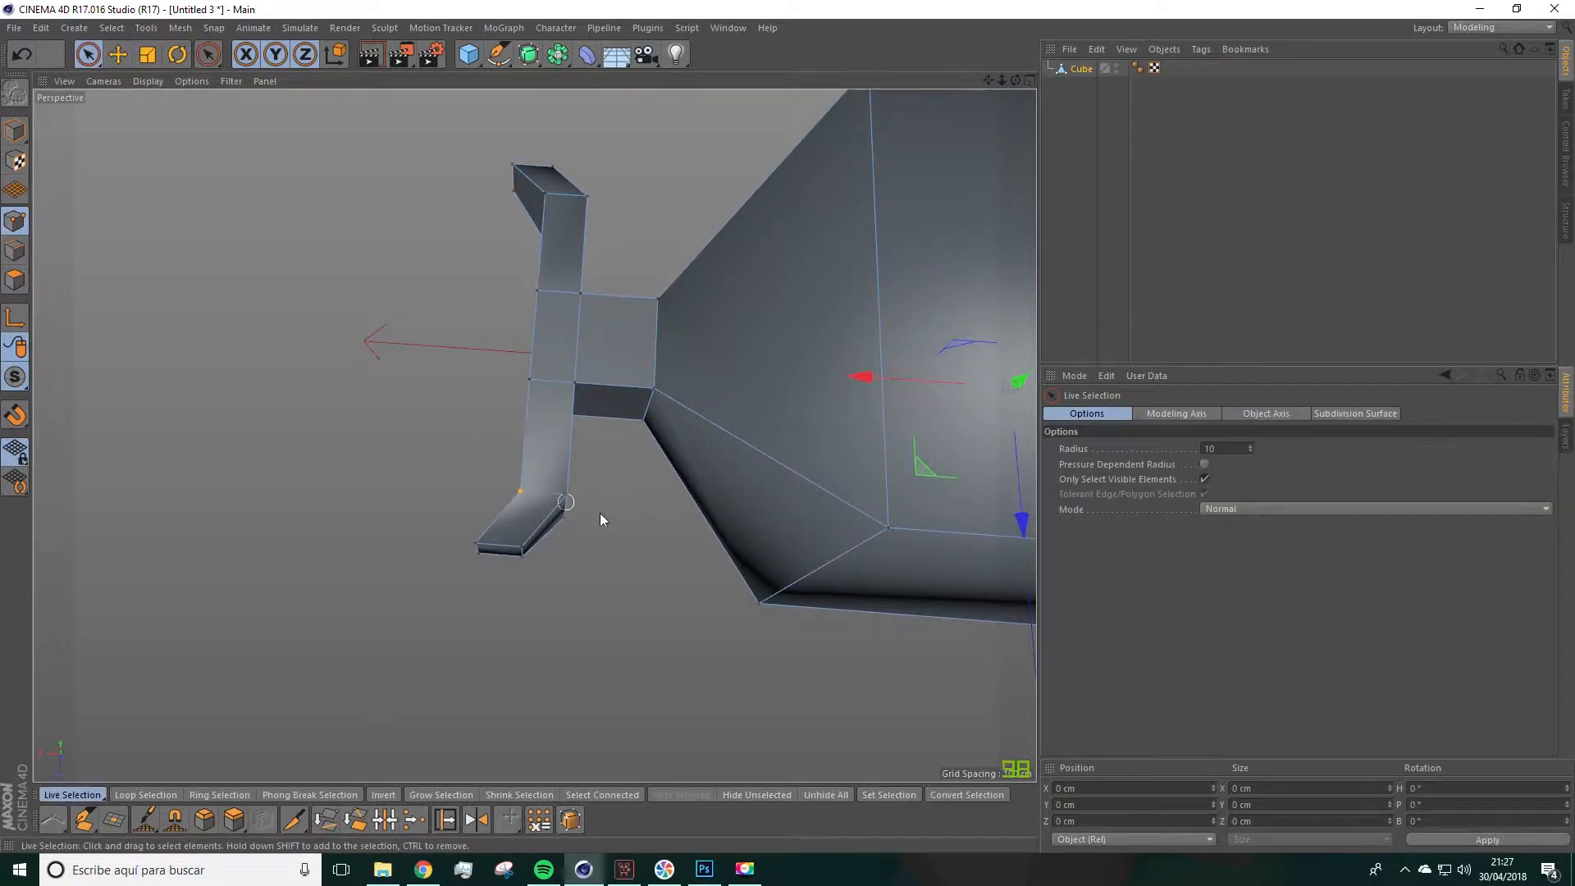
{"action": "left_click", "coordinate": [1204, 480]}
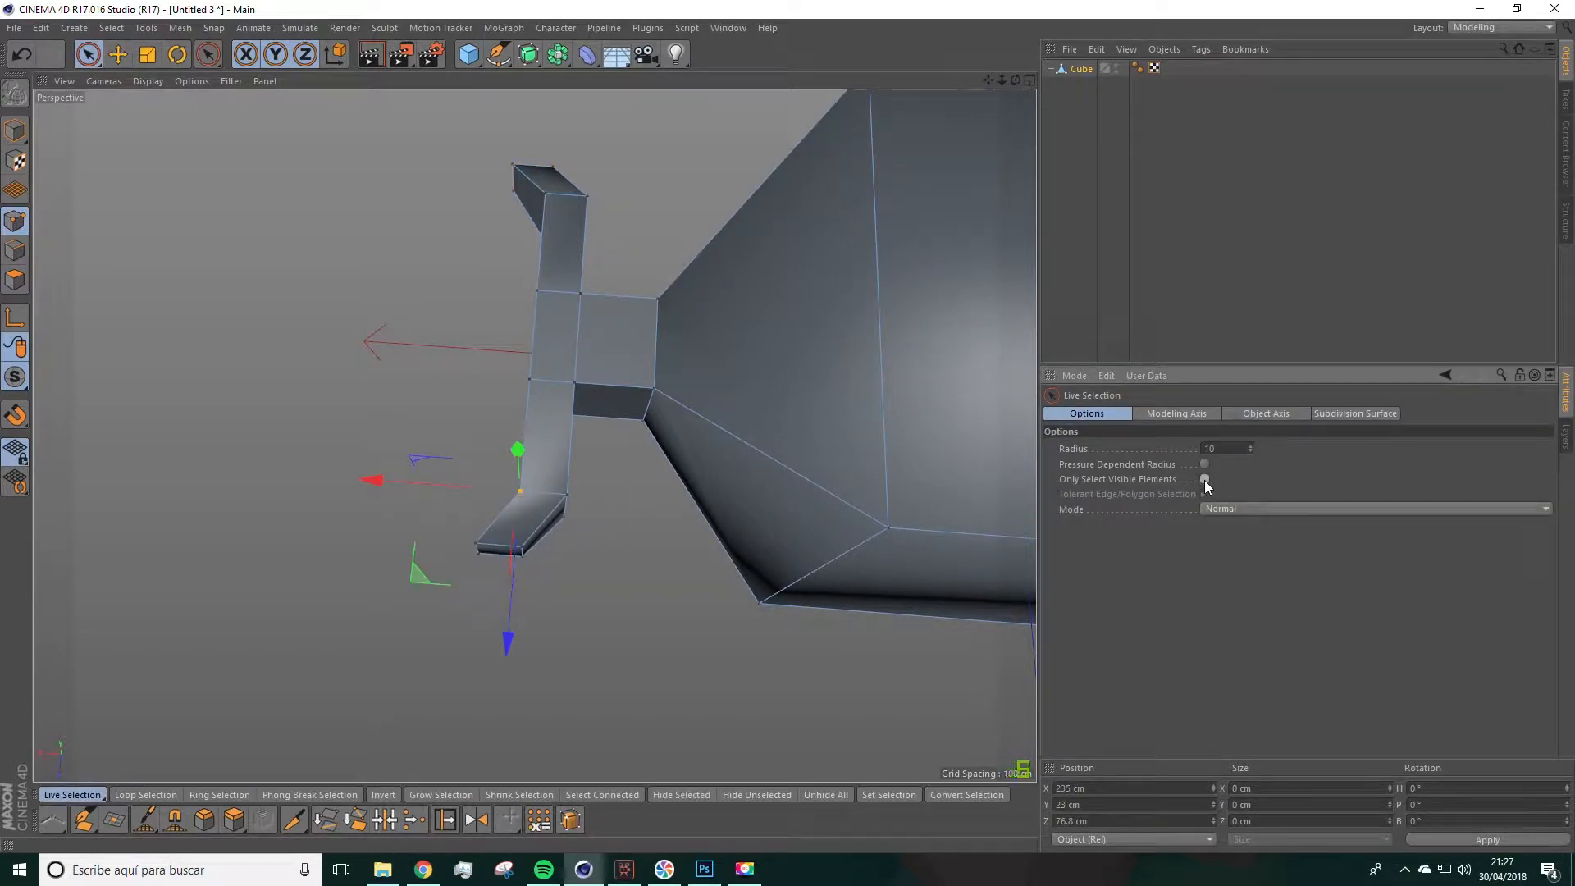
{"action": "left_click_drag", "start_coordinate": [553, 505], "coordinate": [533, 506]}
{"action": "left_click_drag", "start_coordinate": [537, 505], "coordinate": [884, 346], "text": "alt"}
{"action": "left_click_drag", "start_coordinate": [186, 578], "coordinate": [166, 608], "text": "alt"}
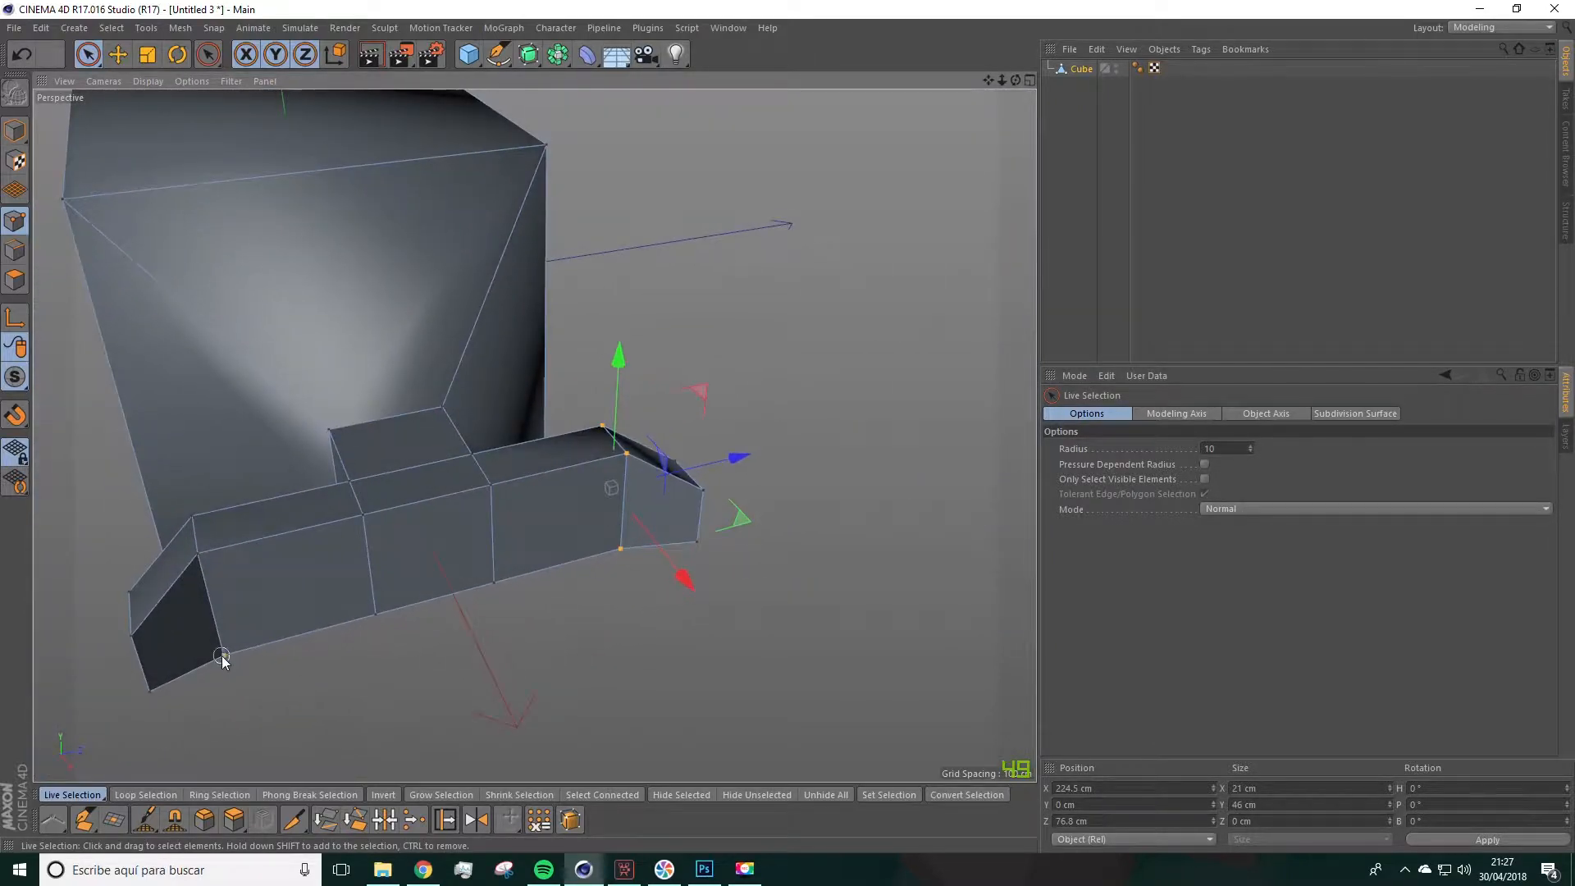
{"action": "left_click_drag", "start_coordinate": [194, 540], "coordinate": [269, 459], "text": "shift"}
{"action": "left_click_drag", "start_coordinate": [302, 544], "coordinate": [325, 639], "text": "alt"}
{"action": "left_click_drag", "start_coordinate": [553, 621], "coordinate": [542, 656]}
{"action": "left_click_drag", "start_coordinate": [183, 492], "coordinate": [176, 508], "text": "shift"}
Step: Scale the body's top face down to about 139.8 cm in X and Z
{"action": "left_click_drag", "start_coordinate": [214, 525], "coordinate": [661, 425], "text": "alt"}
{"action": "scroll", "coordinate": [495, 460], "scroll_direction": "down", "scroll_amount": 5}
{"action": "left_click_drag", "start_coordinate": [352, 417], "coordinate": [322, 405], "text": "alt"}
{"action": "left_click", "coordinate": [15, 279]}
{"action": "left_click", "coordinate": [332, 400]}
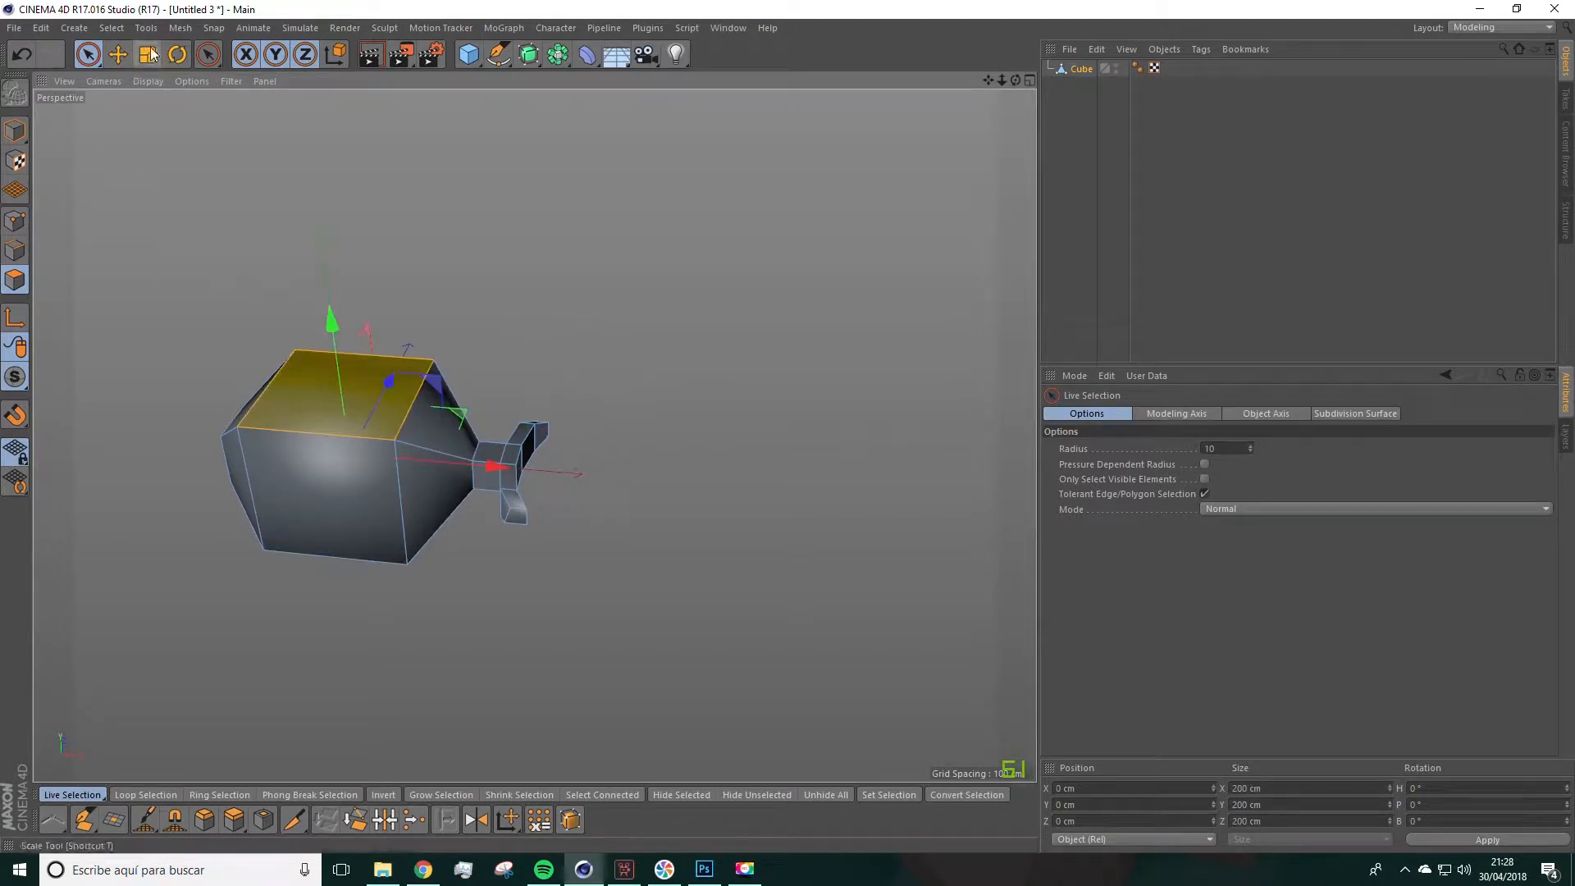
{"action": "key", "text": "t"}
{"action": "left_click_drag", "start_coordinate": [415, 280], "coordinate": [678, 323]}
{"action": "key", "text": "ctrl+z"}
{"action": "left_click_drag", "start_coordinate": [556, 557], "coordinate": [278, 466], "text": "alt"}
Step: Inset the body's top face to about 67.2 cm with Extrude Inner and narrow the inner face to about 31 cm in Z
{"action": "left_click", "coordinate": [263, 819]}
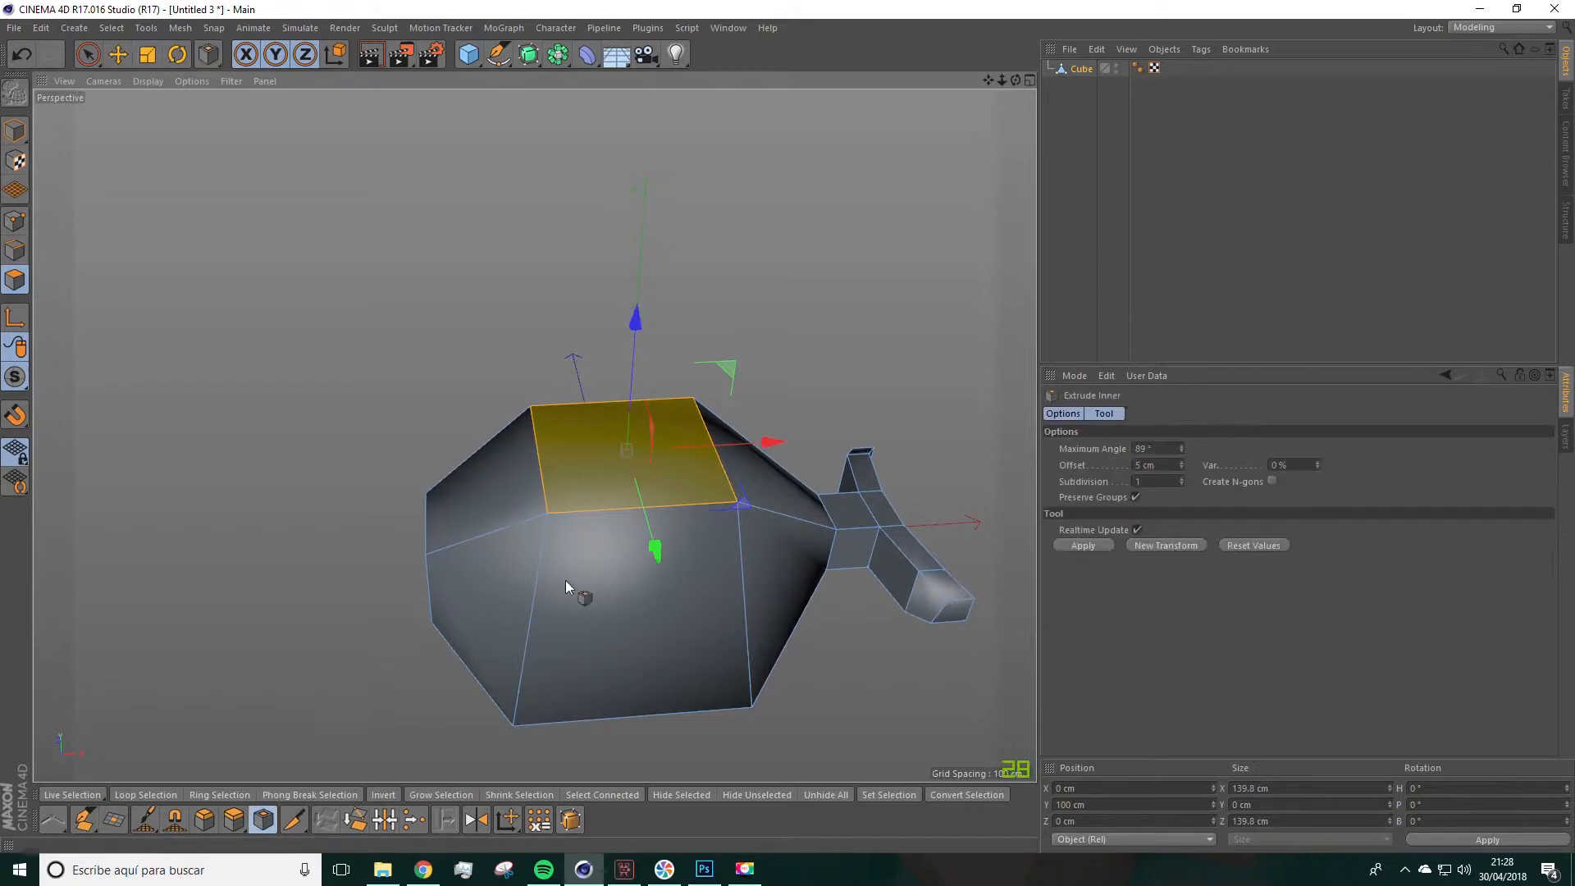
{"action": "left_click_drag", "start_coordinate": [559, 480], "coordinate": [681, 485]}
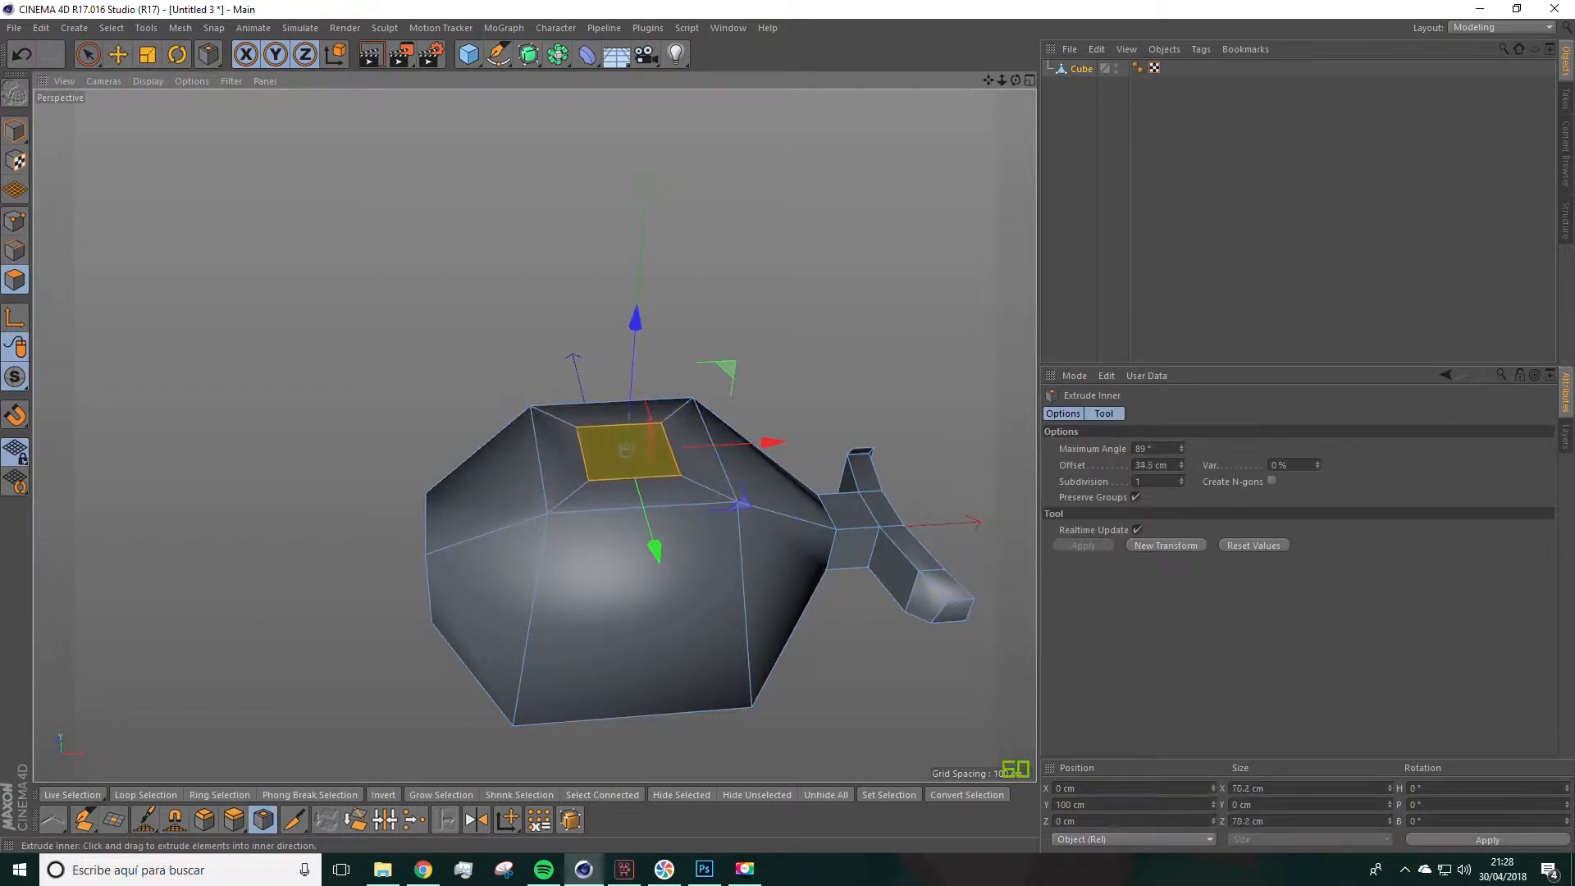
{"action": "left_click", "coordinate": [146, 55]}
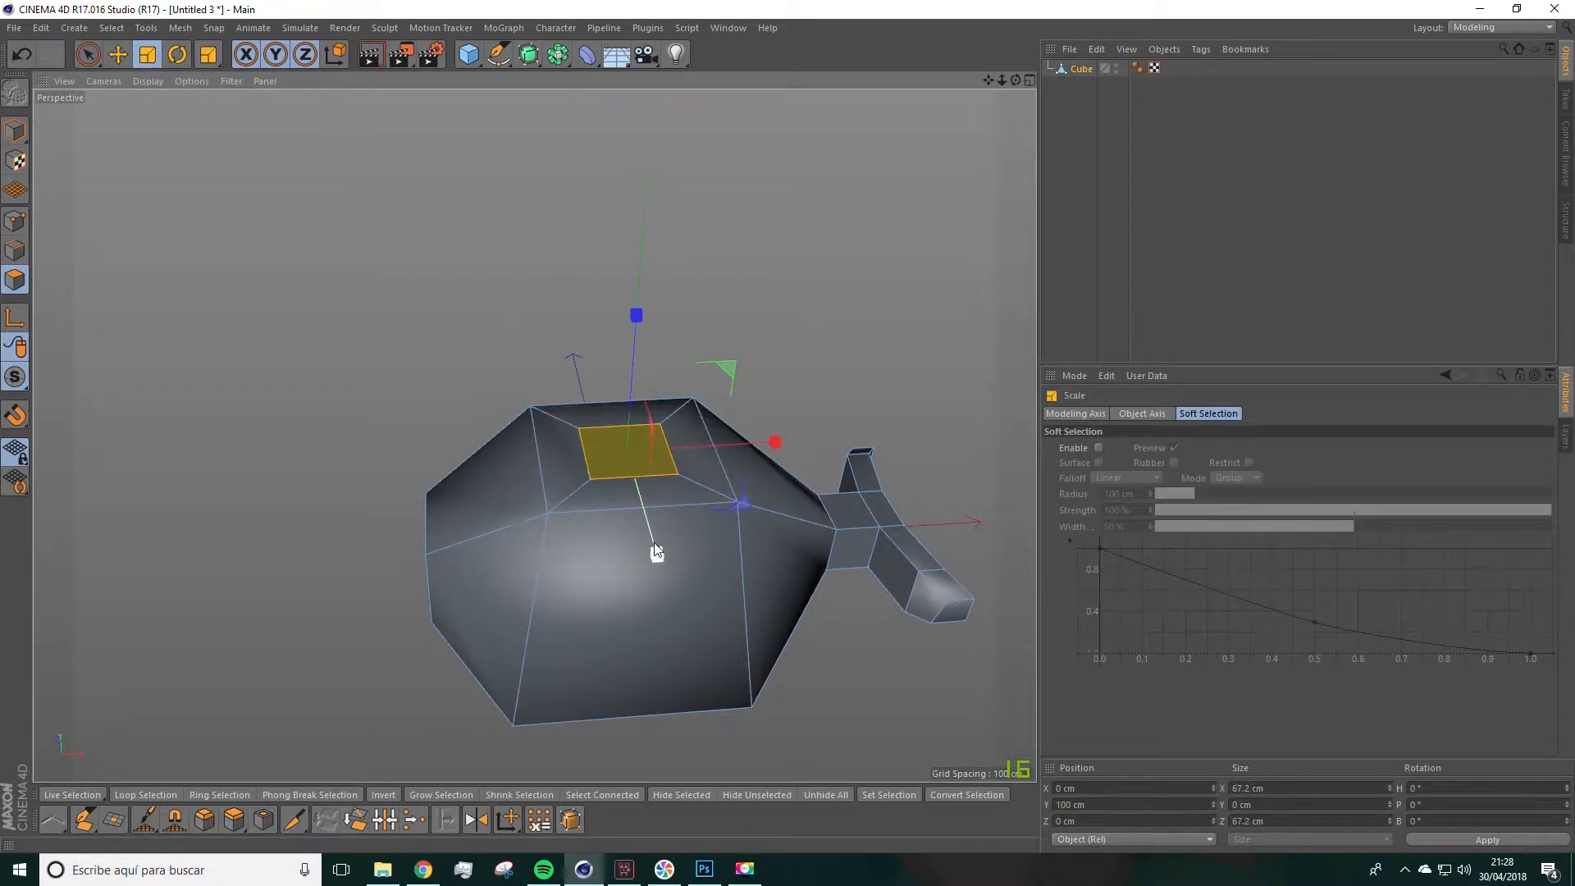
{"action": "left_click_drag", "start_coordinate": [653, 550], "coordinate": [630, 407]}
Step: Extrude the body's inner top face upward to about 173 cm in Y as a dorsal fin and shift its end back to about 28.3 cm in X
{"action": "left_click", "coordinate": [233, 816]}
{"action": "left_click_drag", "start_coordinate": [769, 404], "coordinate": [786, 426]}
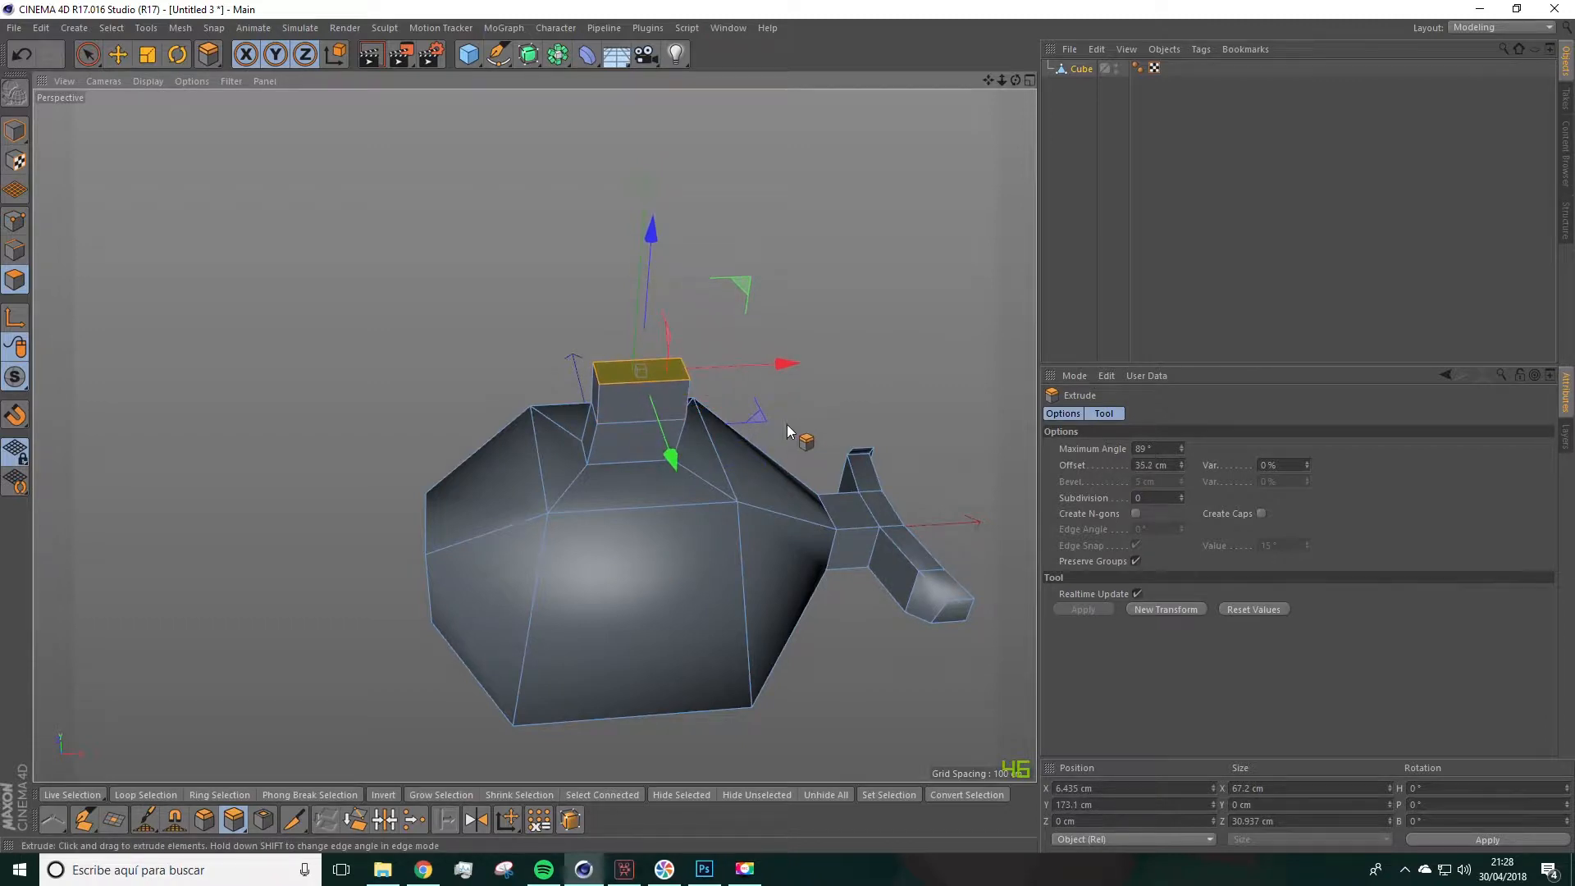
{"action": "left_click_drag", "start_coordinate": [782, 367], "coordinate": [814, 381]}
Step: Narrow the dorsal fin's end face to about 7 cm in Z
{"action": "key", "text": "t"}
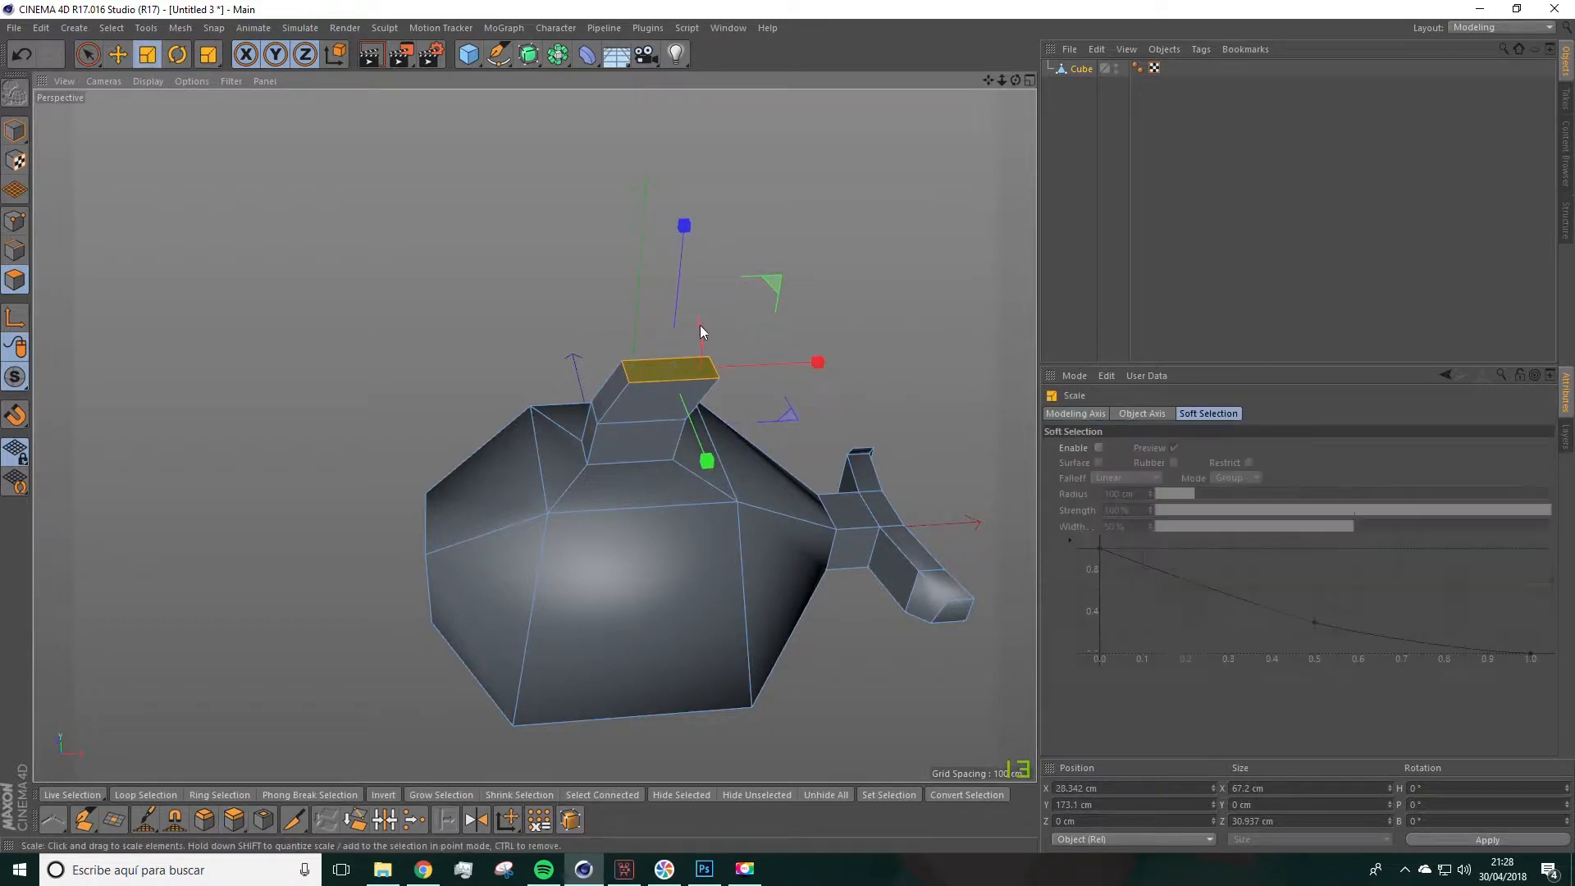
{"action": "left_click_drag", "start_coordinate": [707, 459], "coordinate": [654, 383]}
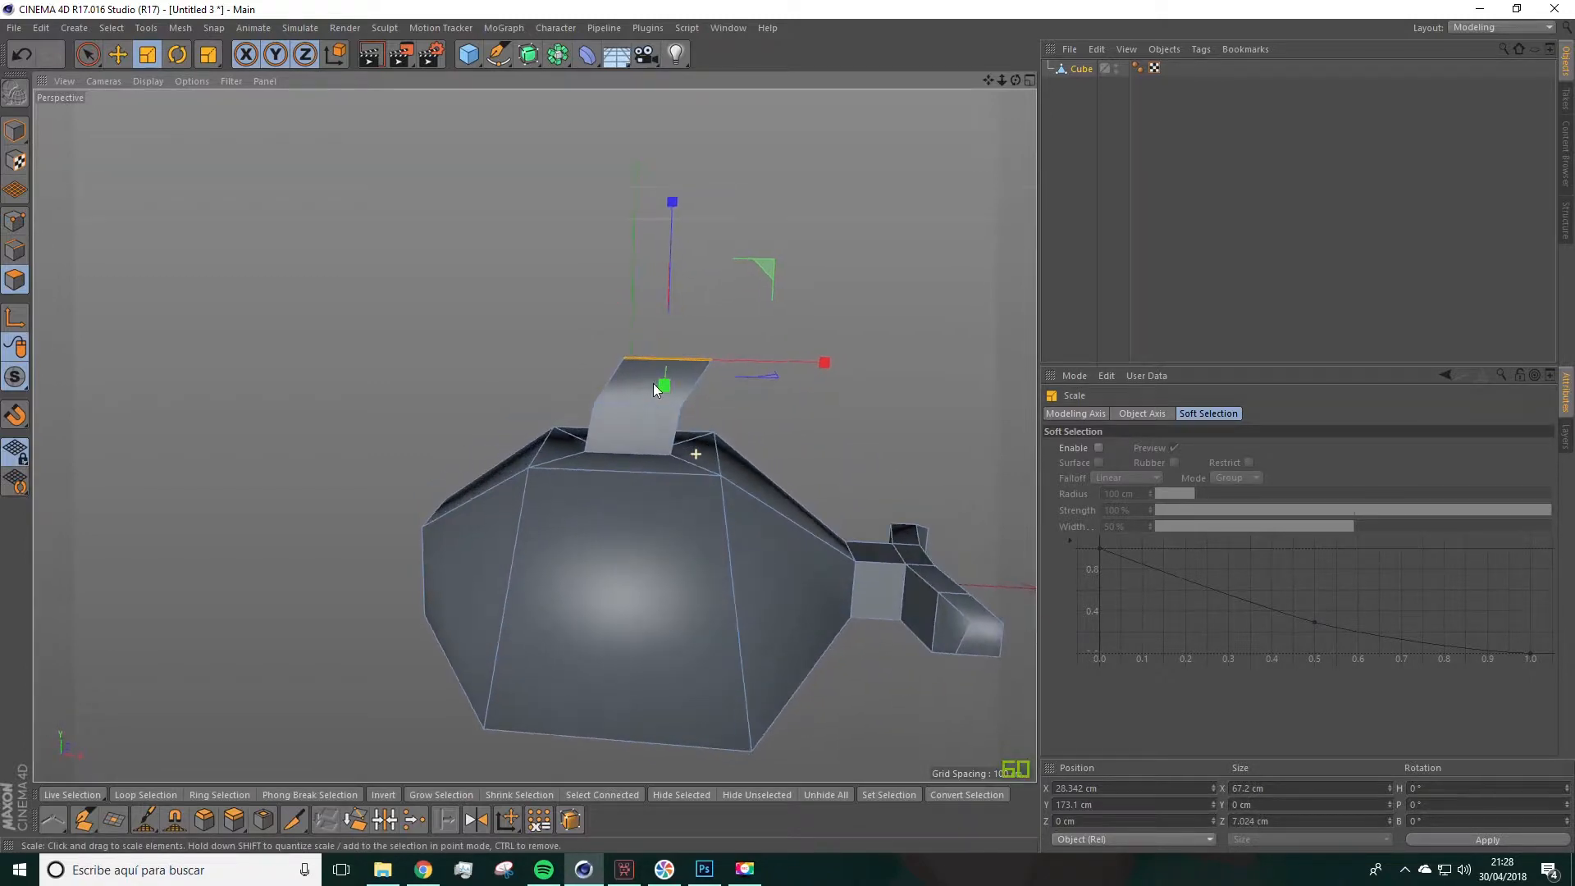
{"action": "mouse_move", "coordinate": [661, 462]}
{"action": "left_mouse_down", "text": "alt"}
{"action": "mouse_move", "coordinate": [623, 460]}
{"action": "mouse_move", "coordinate": [682, 450]}
{"action": "left_mouse_up", "text": "alt"}
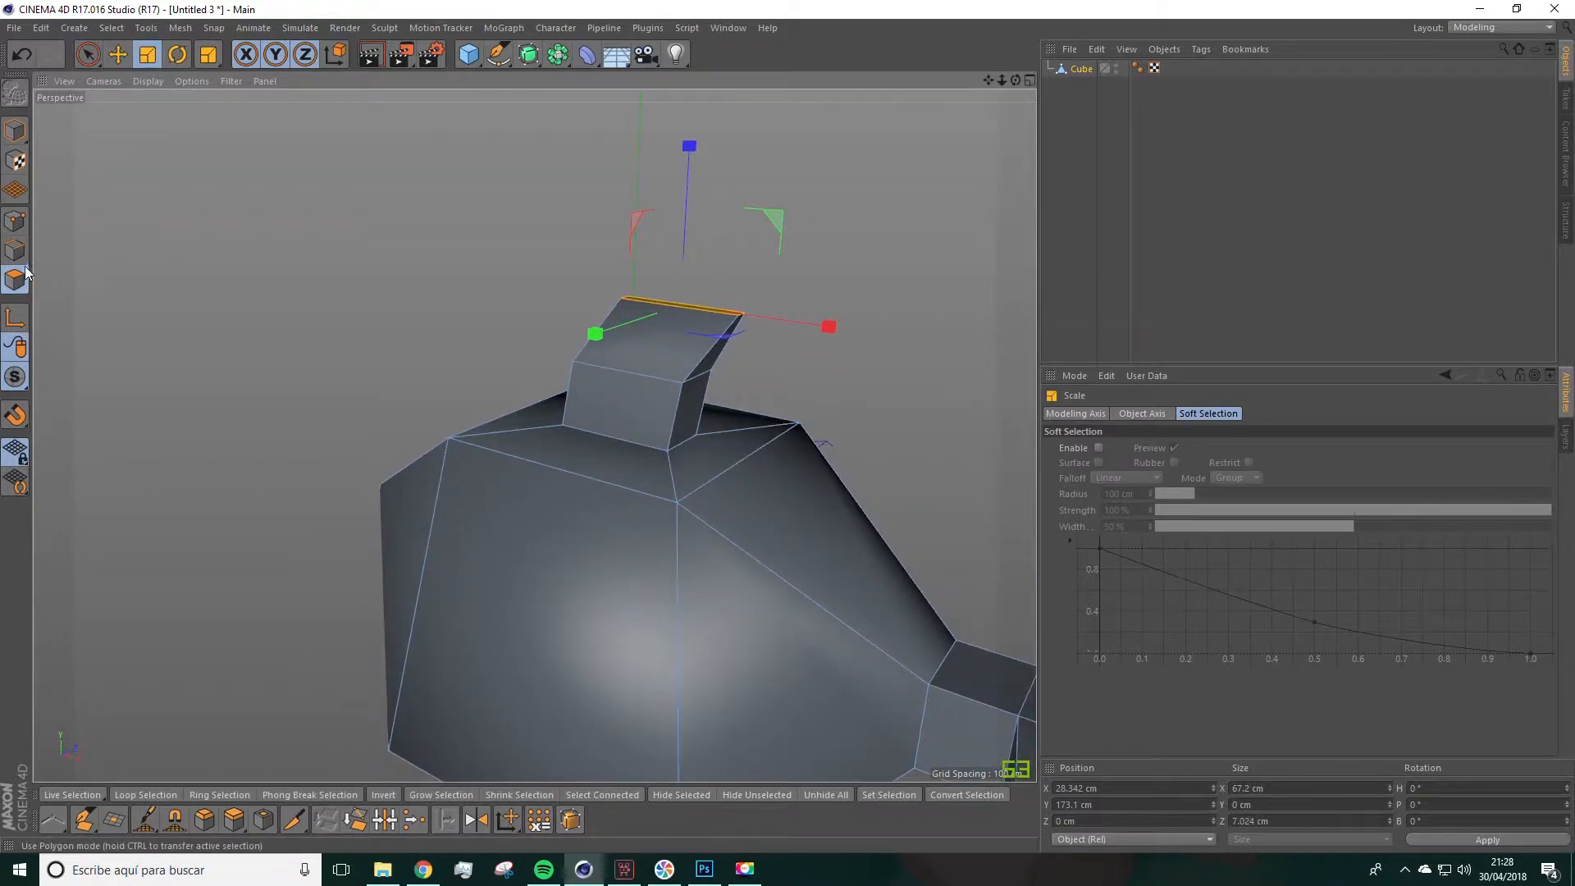
Step: Select the edge at the rear of the dorsal fin's base and switch to the world coordinate system
{"action": "left_click", "coordinate": [14, 250]}
{"action": "left_click", "coordinate": [687, 441]}
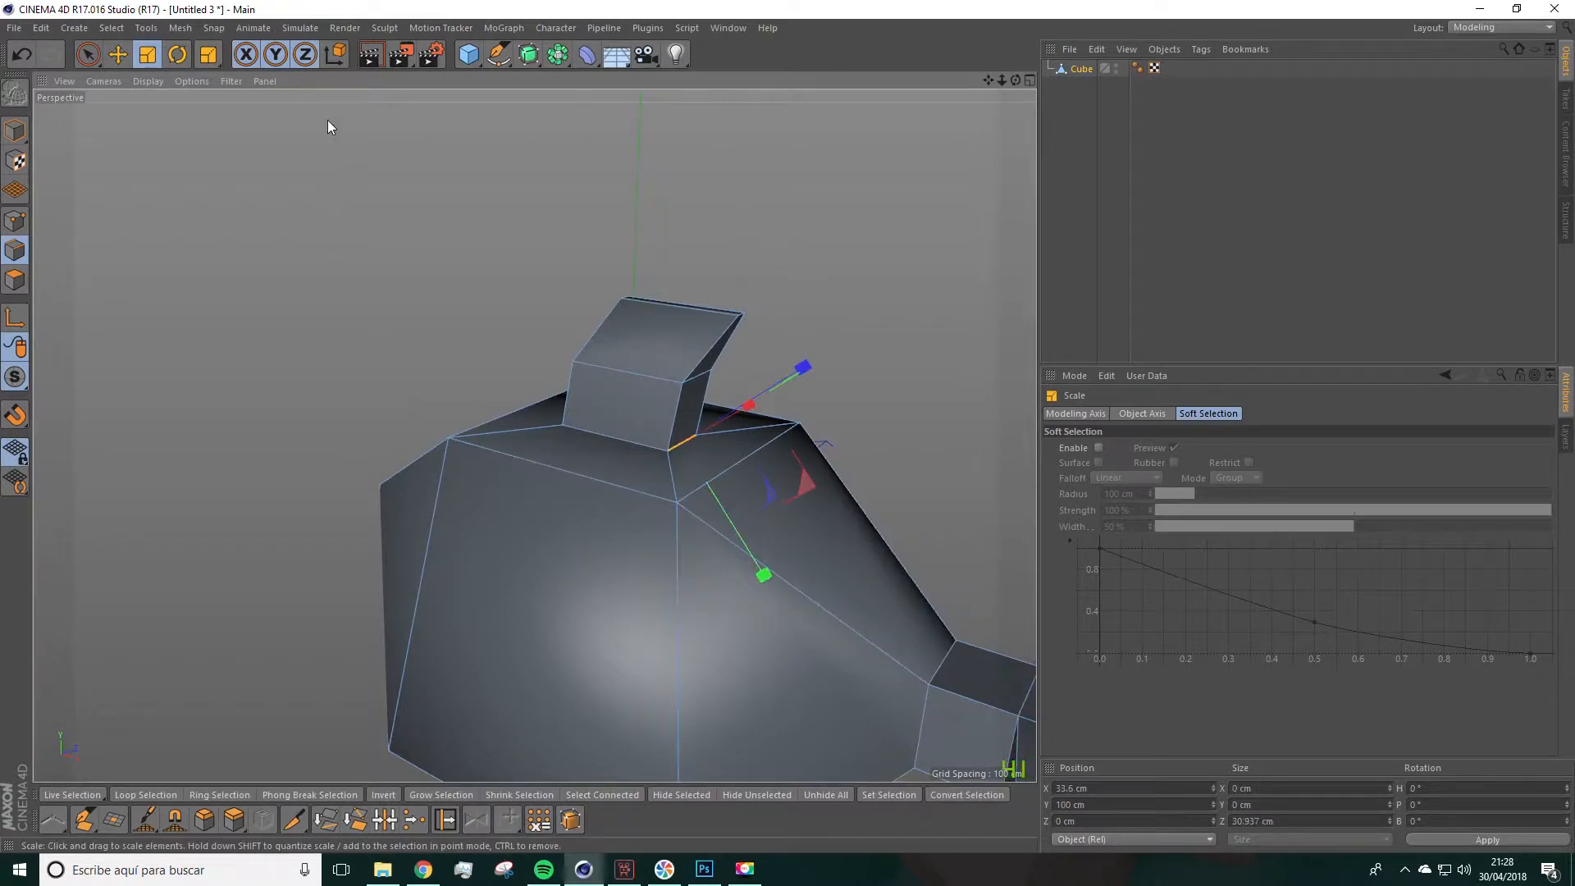
{"action": "left_click", "coordinate": [334, 54]}
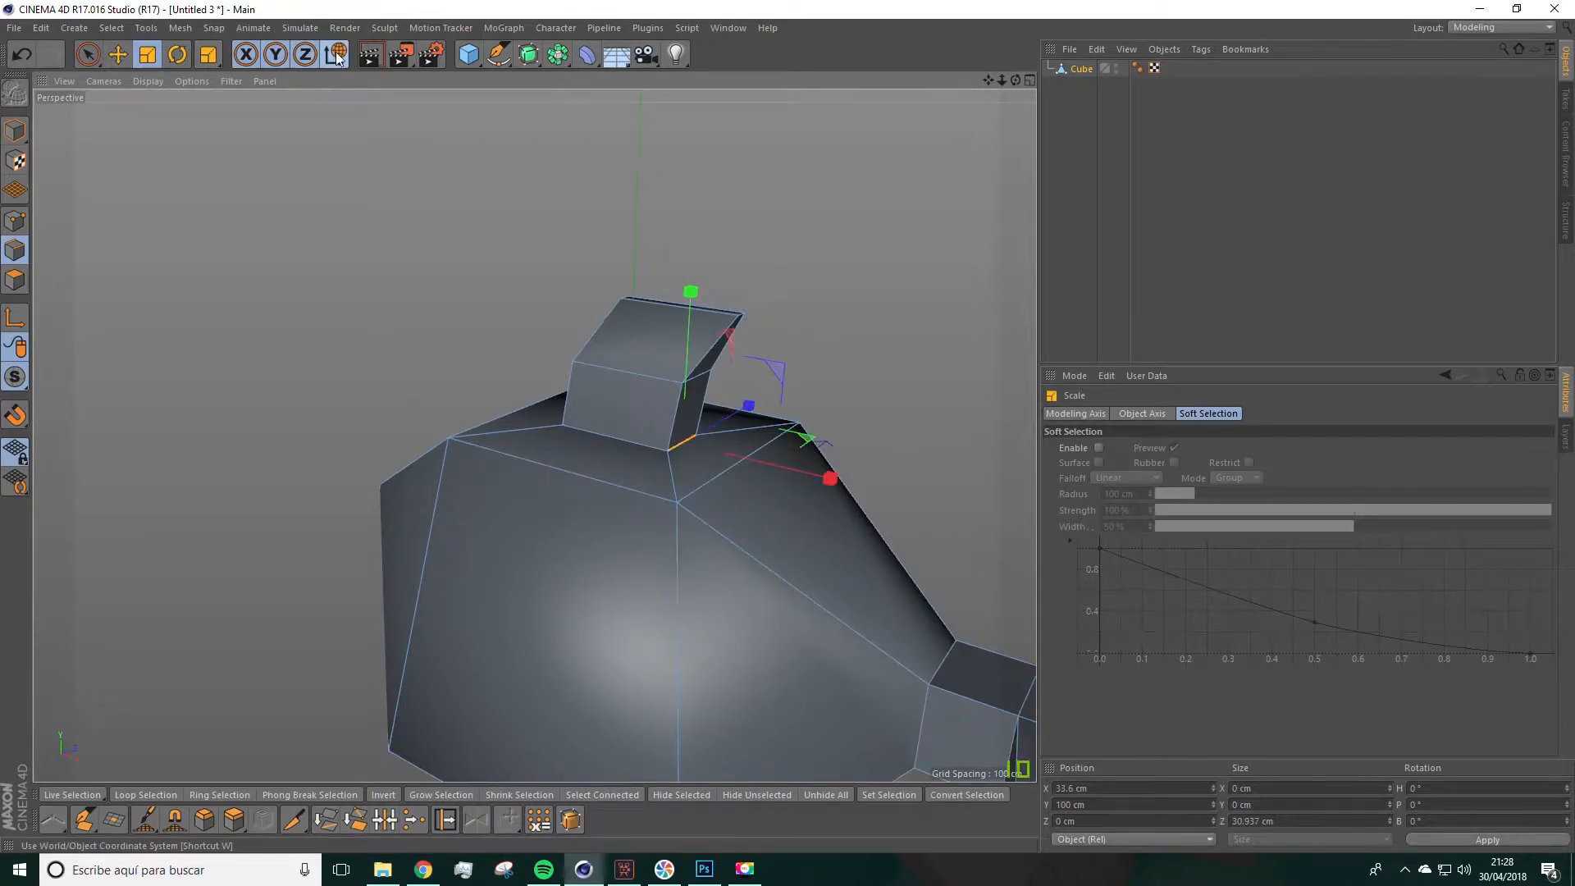
{"action": "scroll", "coordinate": [802, 481], "scroll_direction": "up", "scroll_amount": 3}
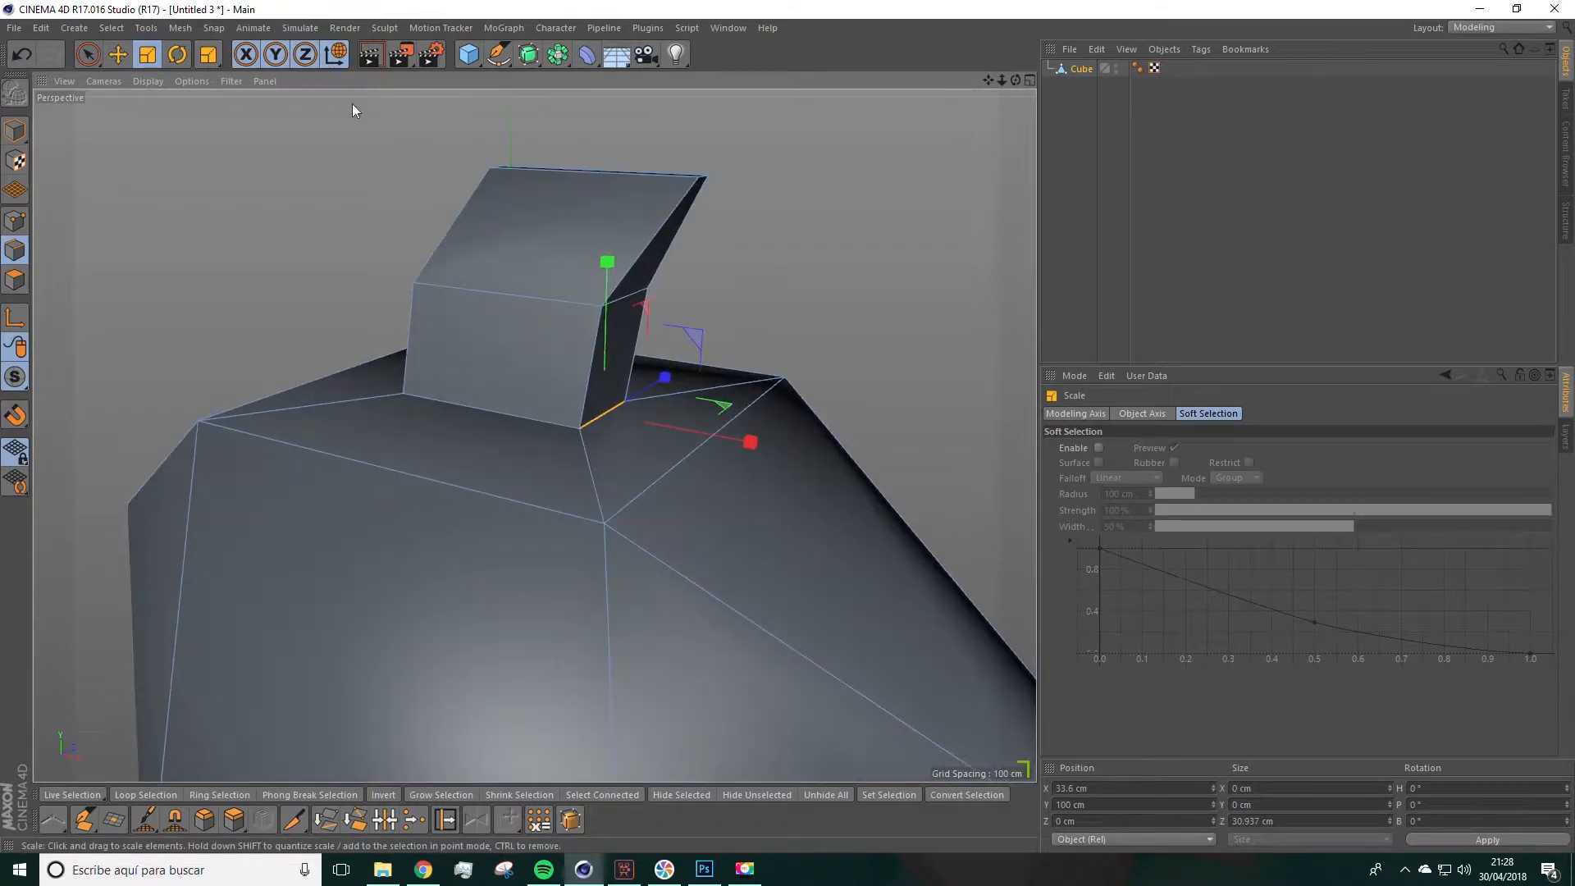
{"action": "left_click", "coordinate": [337, 56]}
{"action": "left_click_drag", "start_coordinate": [460, 189], "coordinate": [603, 296], "text": "alt"}
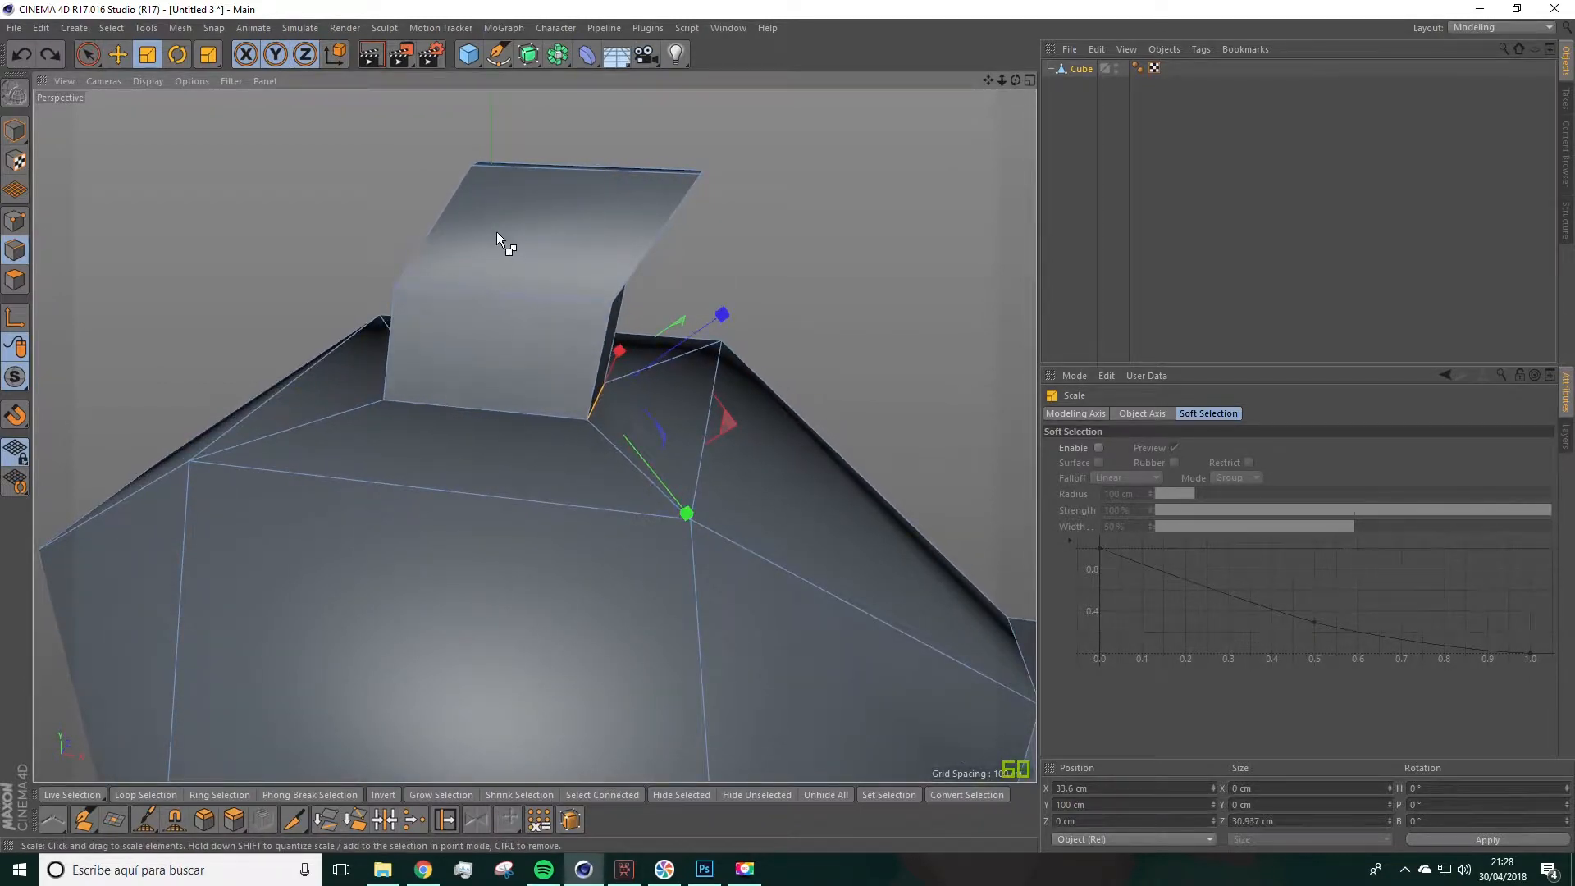
{"action": "left_click", "coordinate": [335, 54]}
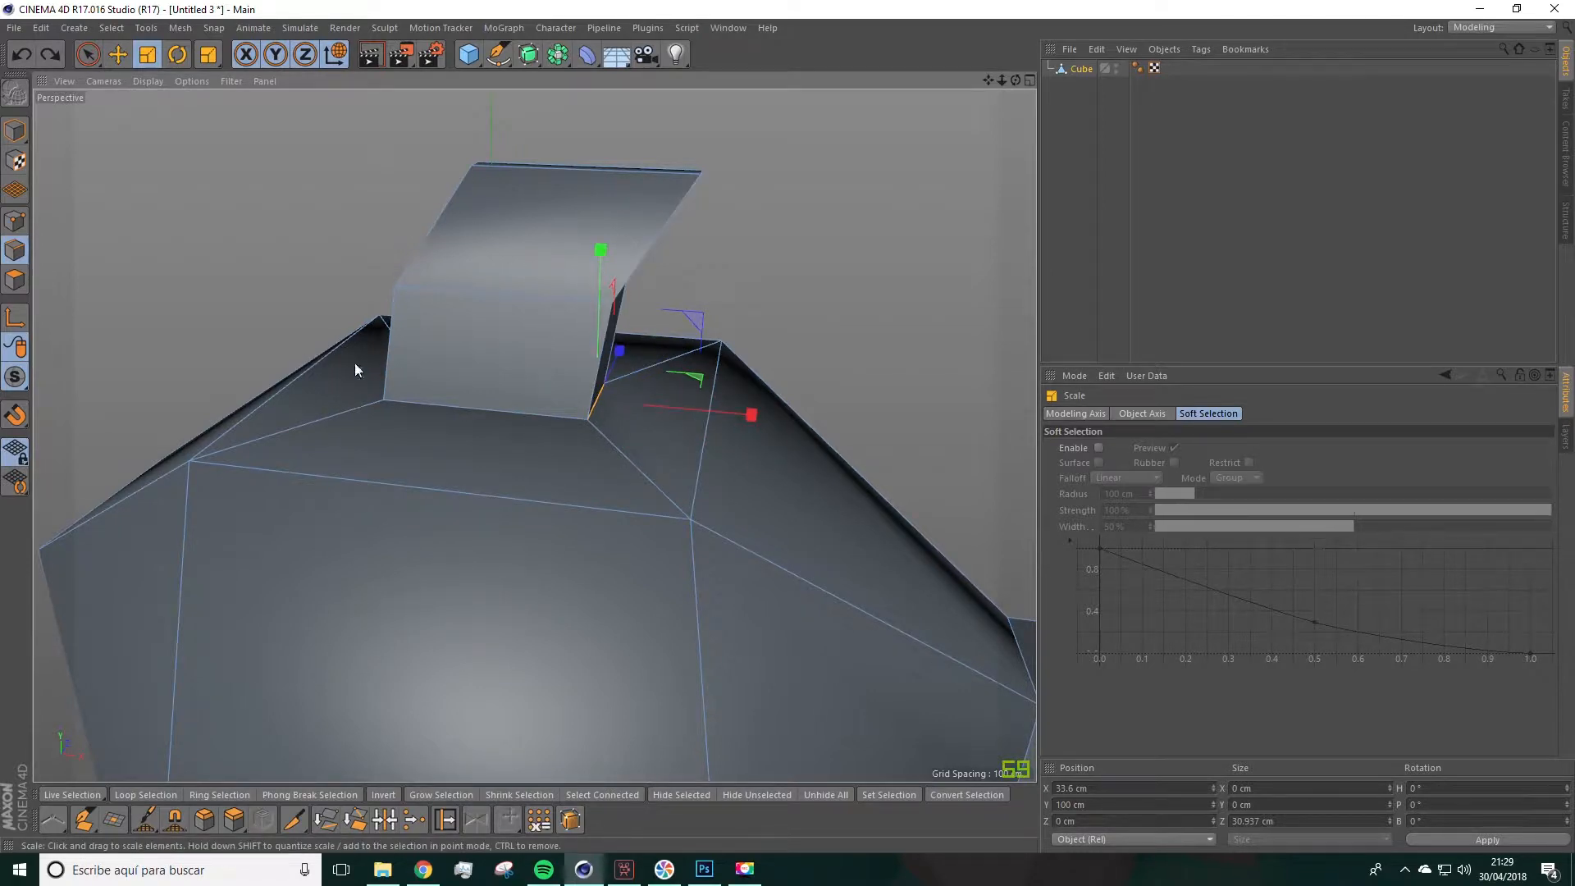
{"action": "left_click", "coordinate": [604, 382]}
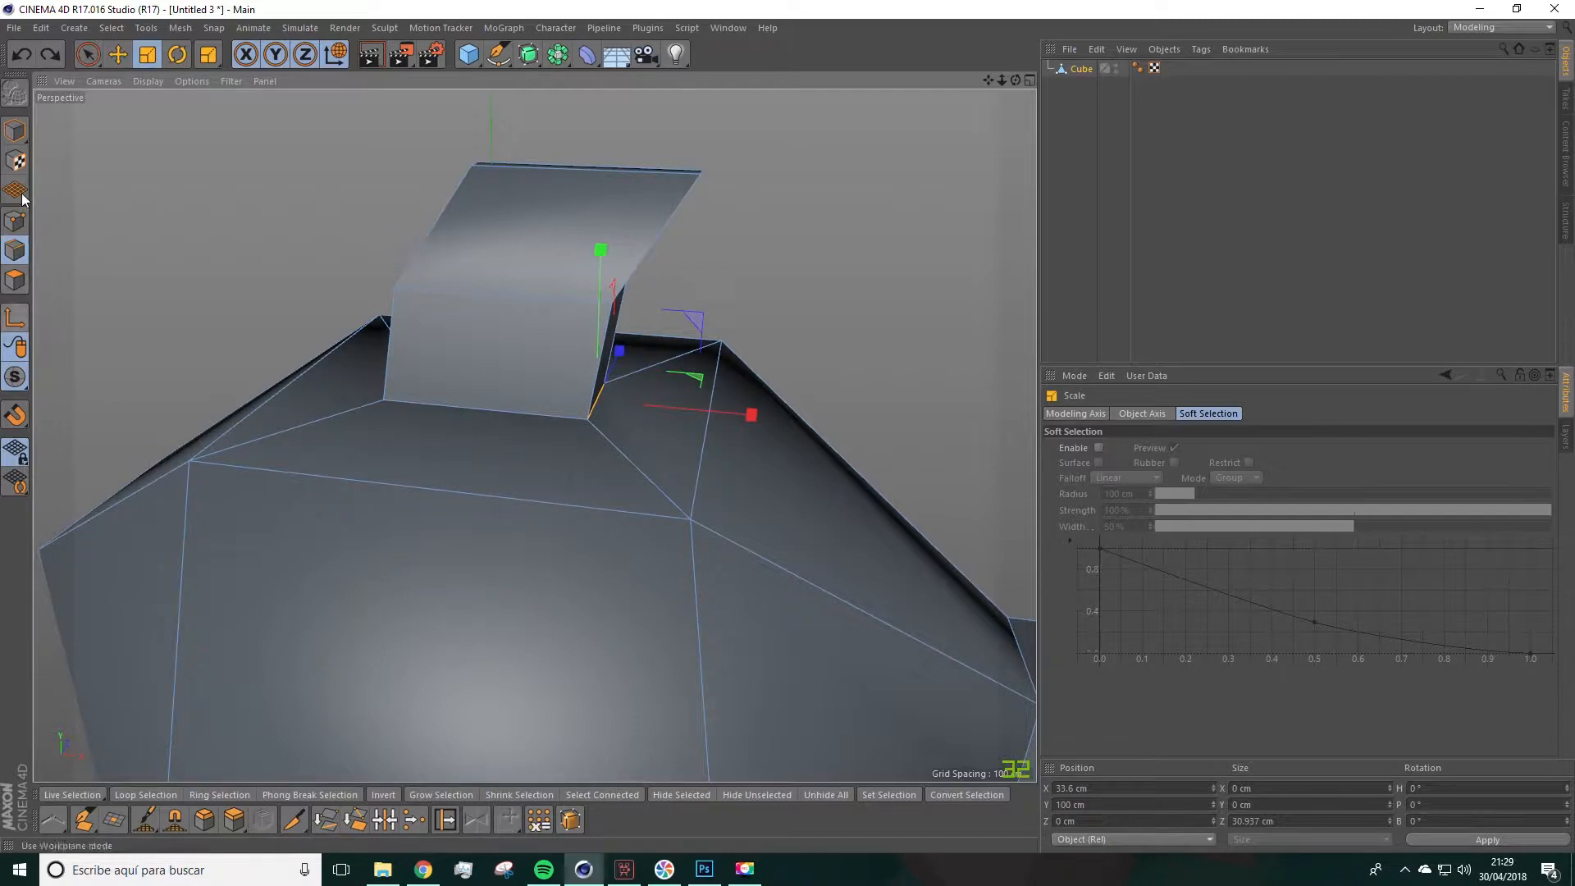
Step: Narrow the dorsal fin's middle points to about 21.5 cm in Z and shift its rear base edge to about 46.2 cm in X
{"action": "left_click_drag", "start_coordinate": [256, 348], "coordinate": [579, 176], "text": "alt"}
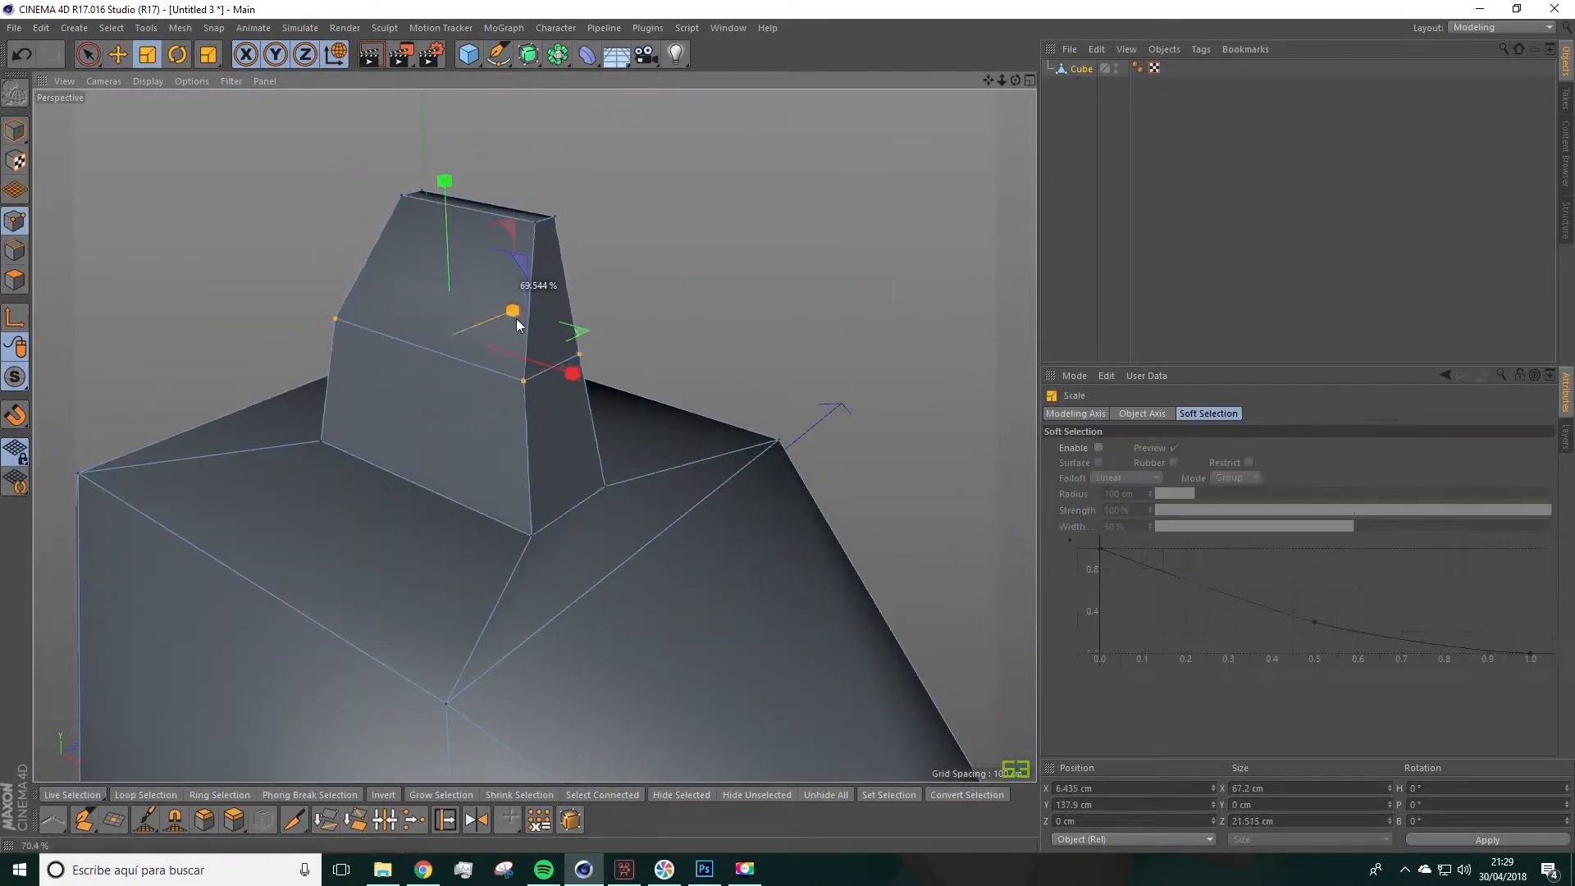
{"action": "left_click_drag", "start_coordinate": [516, 324], "coordinate": [558, 377]}
{"action": "left_click", "coordinate": [18, 251]}
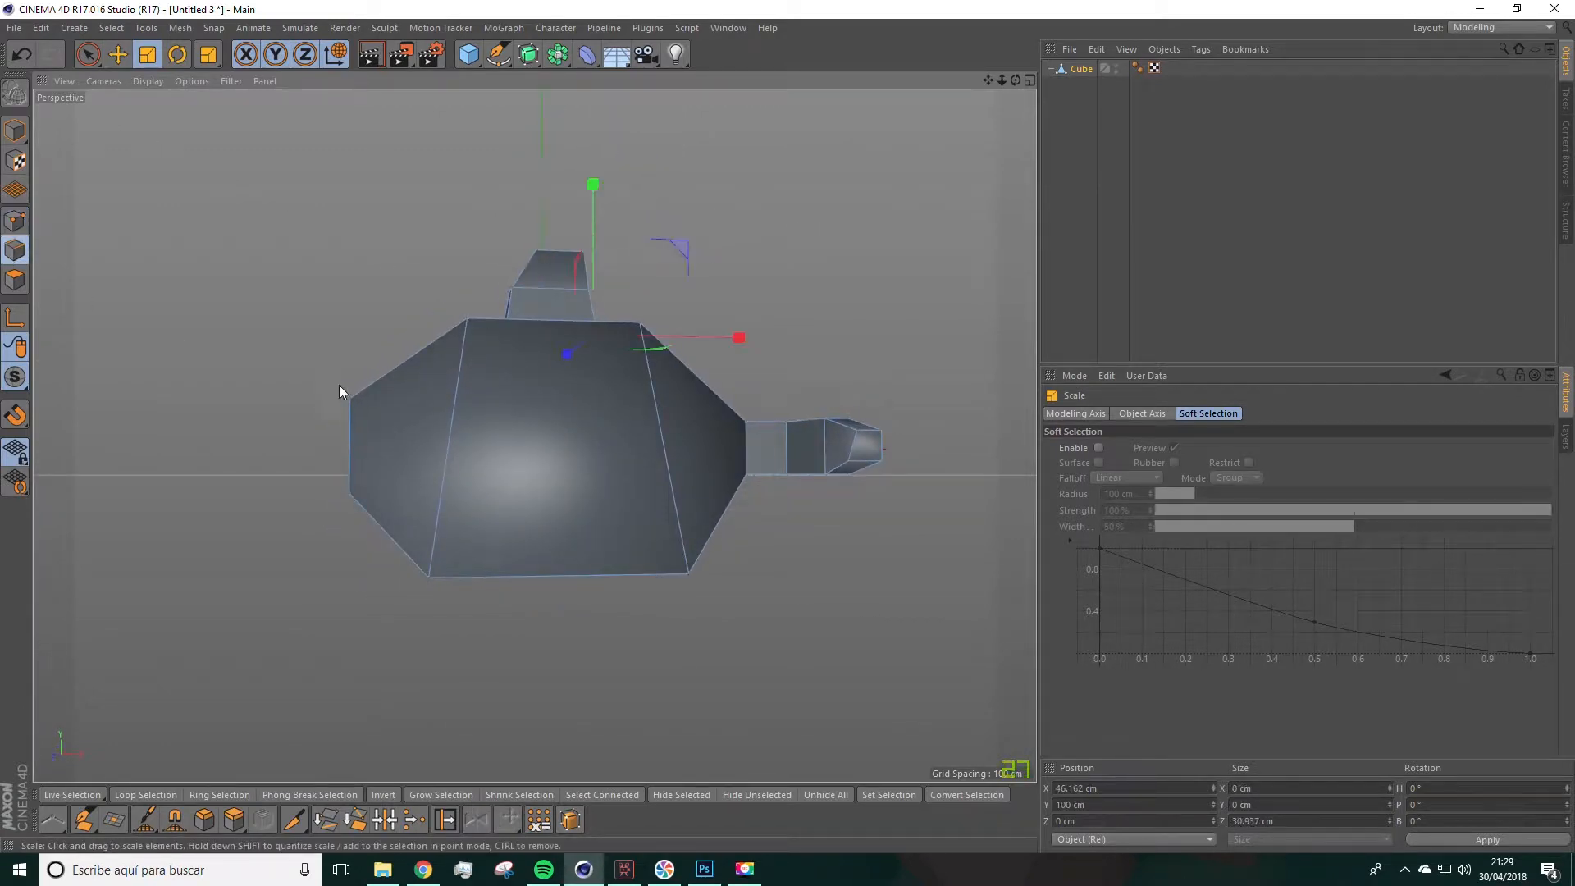
Step: Select the ring of vertical edges around the fish with Ring Selection and cut a horizontal edge loop through their middle
{"action": "left_click", "coordinate": [111, 29]}
{"action": "left_click", "coordinate": [135, 152]}
{"action": "left_click", "coordinate": [450, 434]}
{"action": "right_click", "coordinate": [450, 435]}
{"action": "left_click", "coordinate": [495, 513]}
{"action": "left_click_drag", "start_coordinate": [254, 246], "coordinate": [327, 155], "text": "alt"}
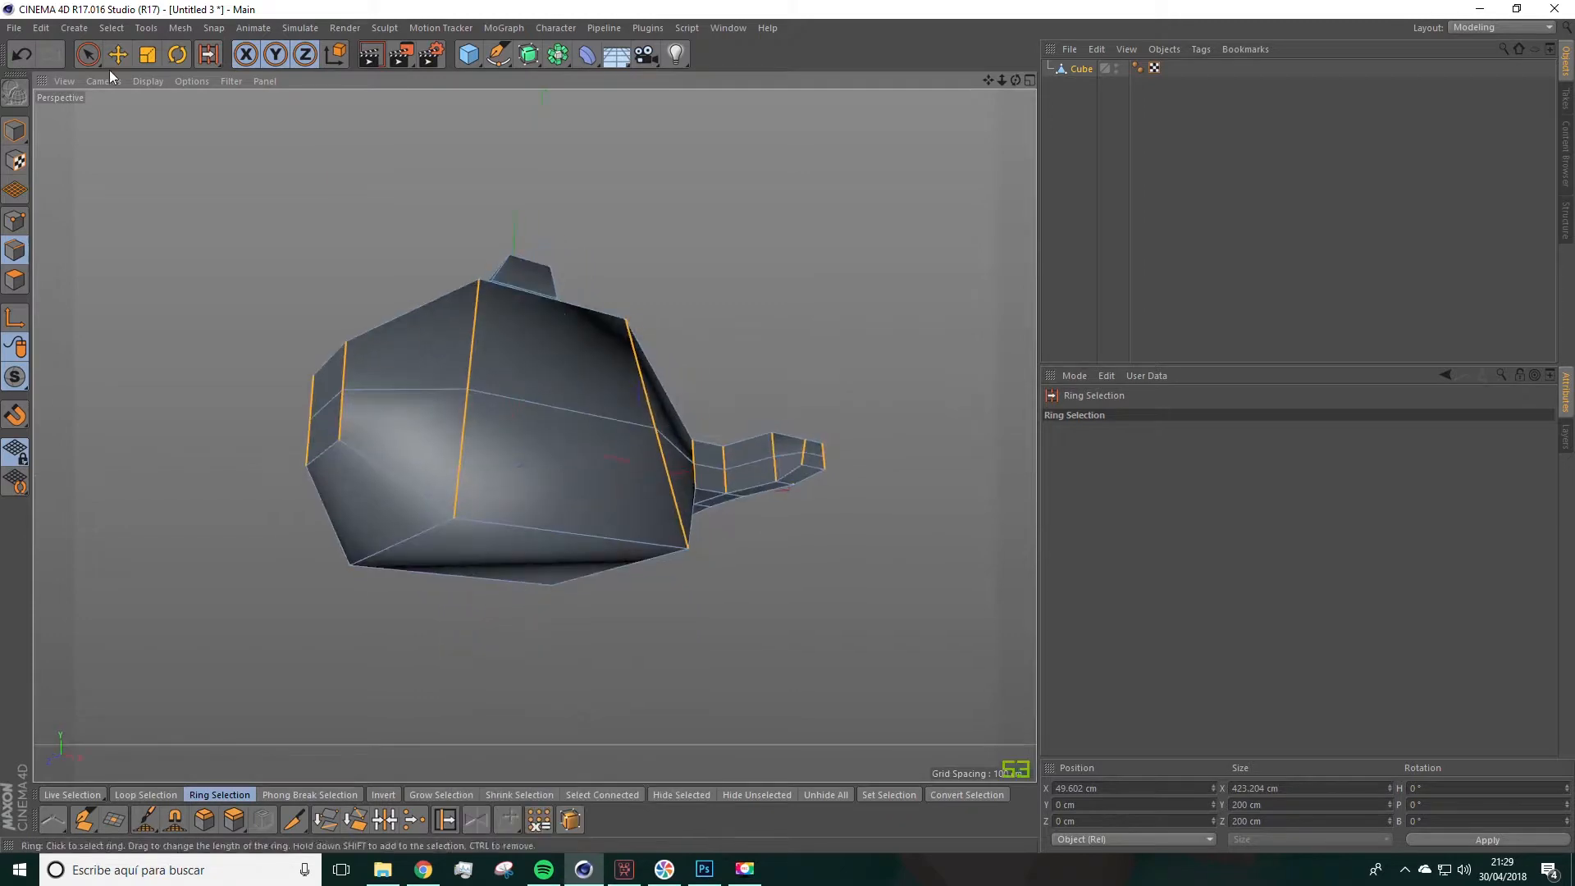
Step: Select the body's bottom face and scale it down
{"action": "left_click", "coordinate": [15, 279]}
{"action": "left_click", "coordinate": [525, 566]}
{"action": "left_click", "coordinate": [148, 55]}
{"action": "left_click_drag", "start_coordinate": [346, 331], "coordinate": [756, 433], "text": "alt"}
Step: Move the horizontal middle edge on the body's side to about 88.7 cm in Z
{"action": "left_click", "coordinate": [72, 794]}
{"action": "left_click", "coordinate": [648, 418]}
{"action": "left_click", "coordinate": [117, 55]}
{"action": "left_click", "coordinate": [15, 250]}
{"action": "left_click_drag", "start_coordinate": [437, 297], "coordinate": [565, 499], "text": "alt"}
Step: Add a Subdivision Surface and make the fish's Cube its child
{"action": "left_click", "coordinate": [528, 55]}
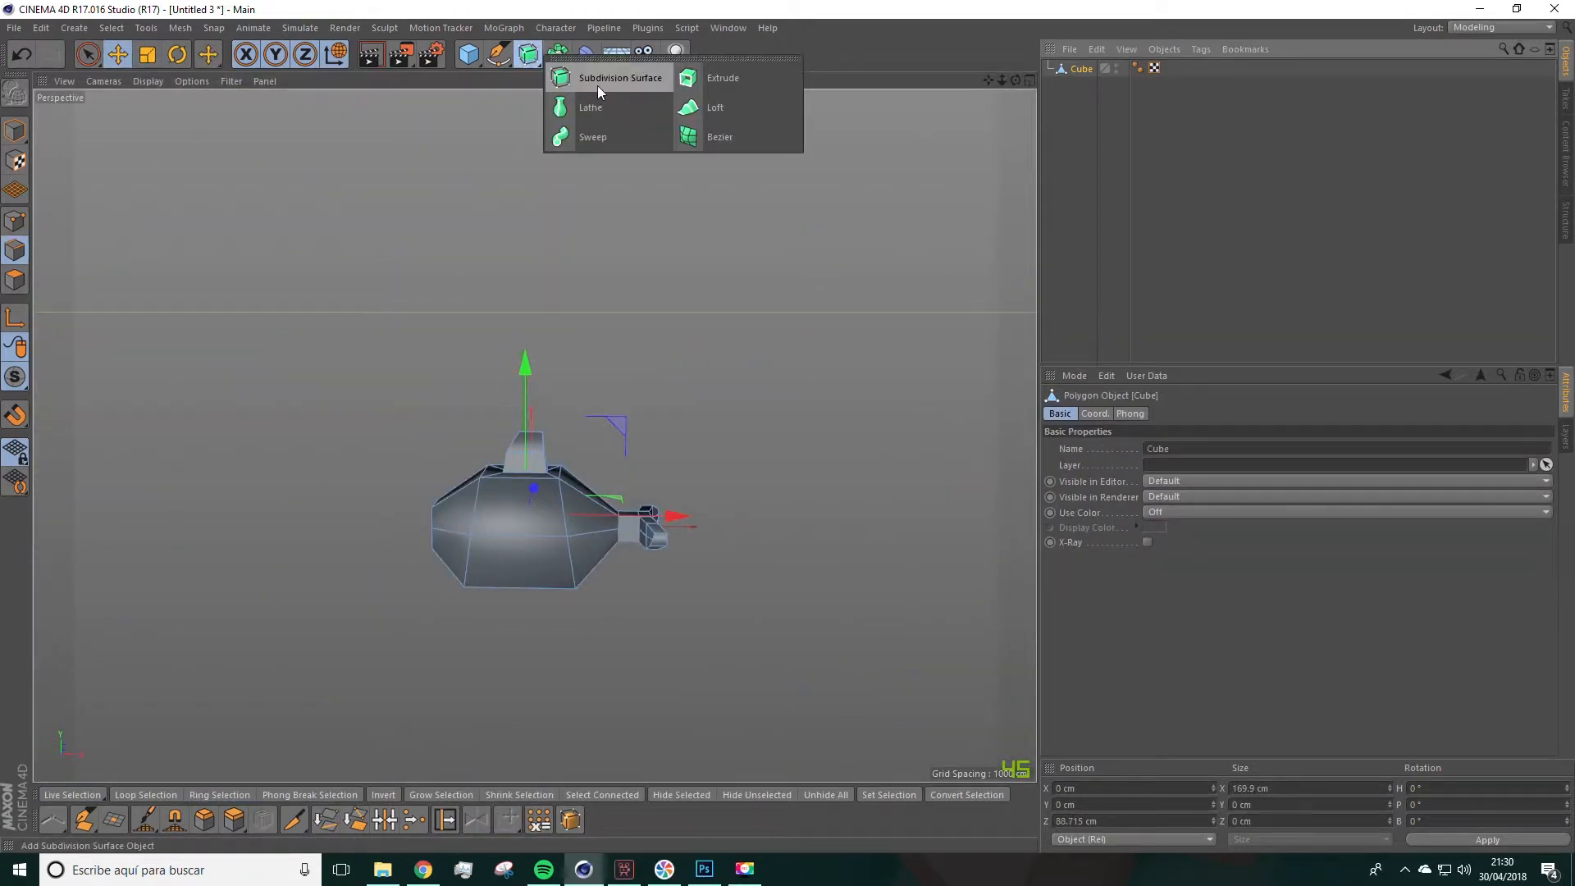
{"action": "left_click", "coordinate": [597, 85]}
{"action": "left_click_drag", "start_coordinate": [1097, 76], "coordinate": [1093, 76]}
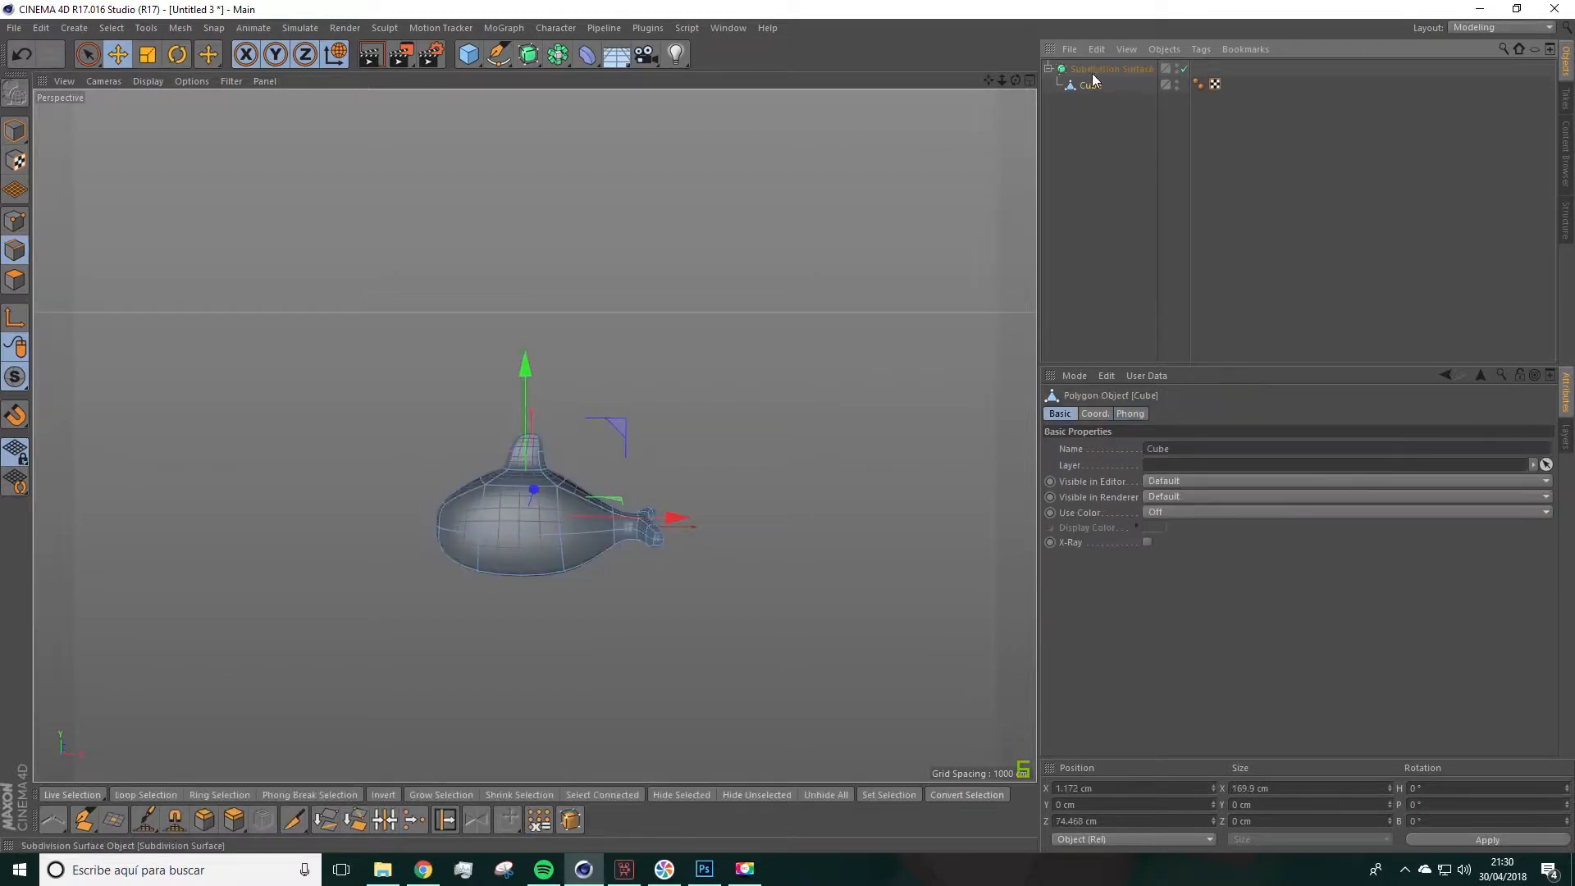
Step: Set the Subdivision Surface's editor subdivision to 1 and its renderer subdivision to 0
{"action": "left_click", "coordinate": [1099, 69]}
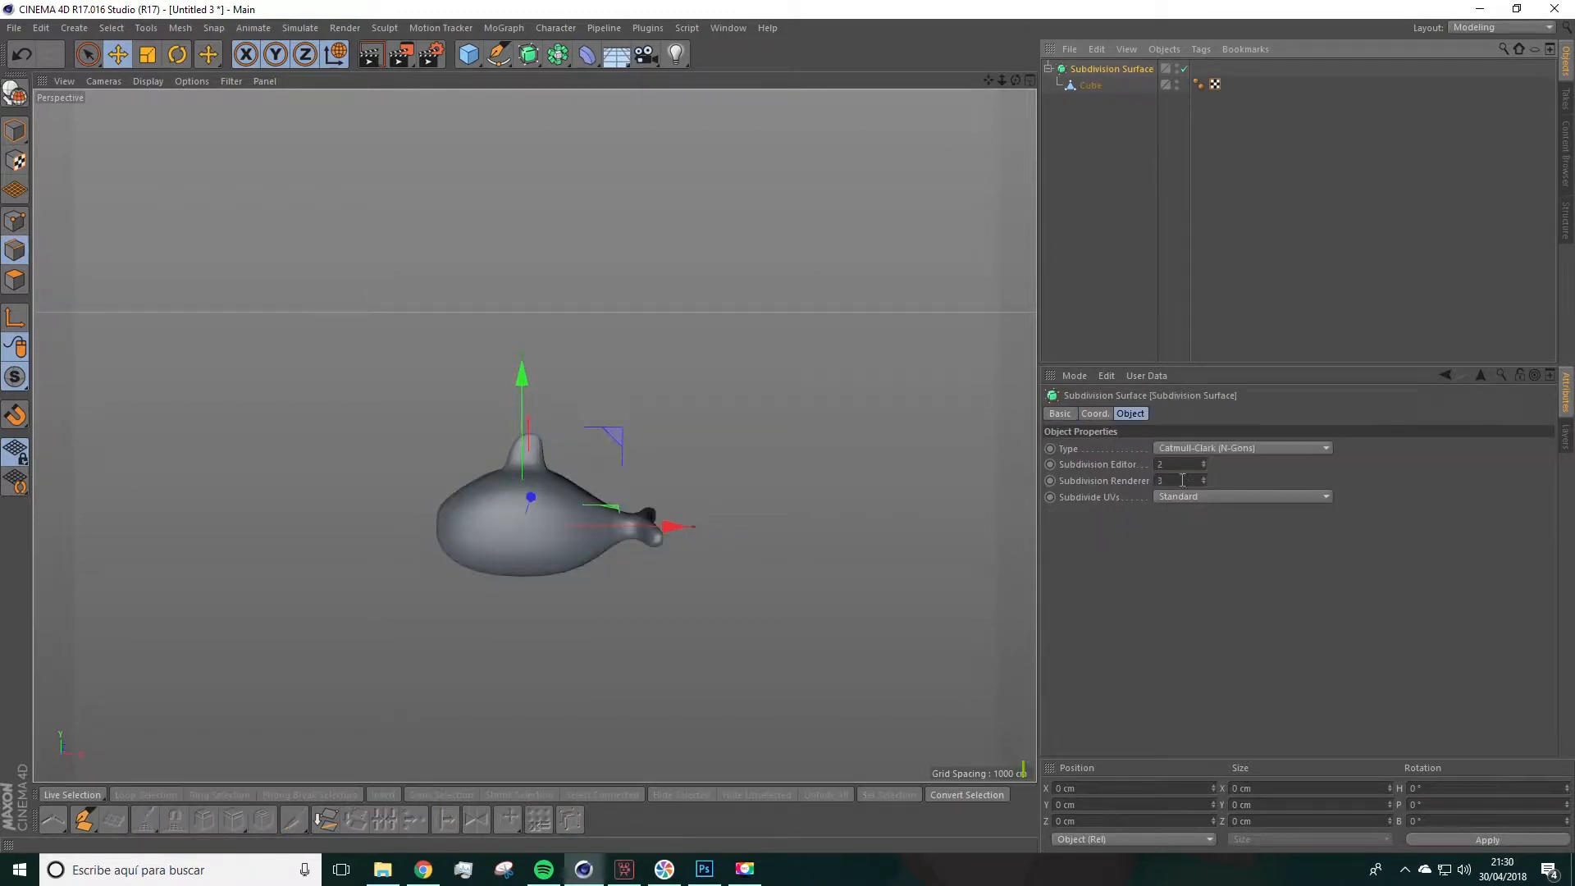
{"action": "left_click_drag", "start_coordinate": [1203, 469], "coordinate": [1203, 484]}
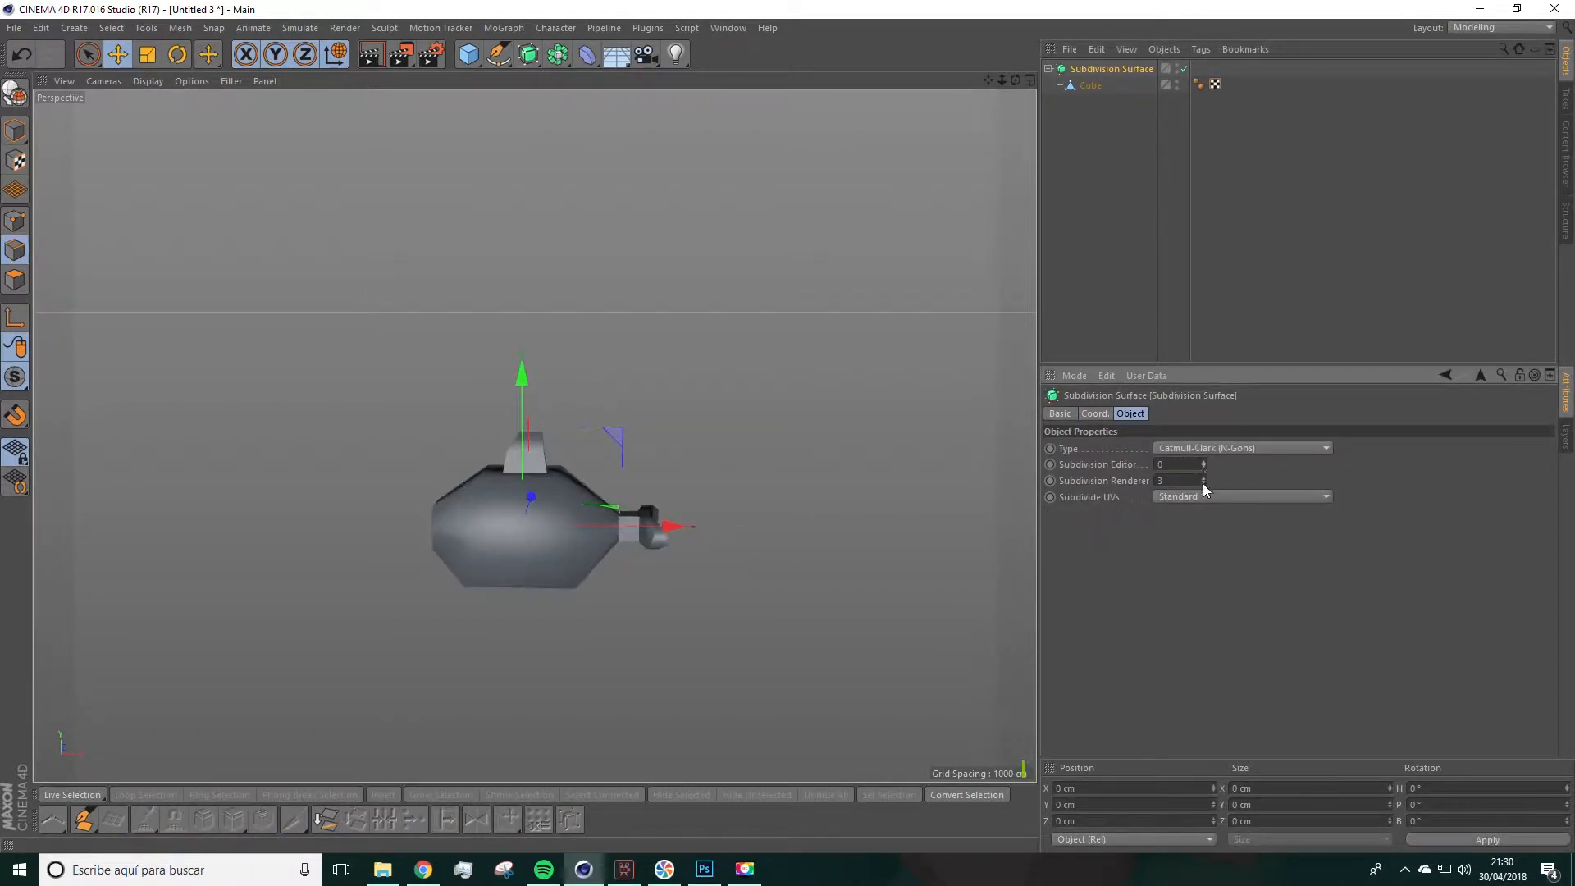
{"action": "left_click", "coordinate": [1201, 462]}
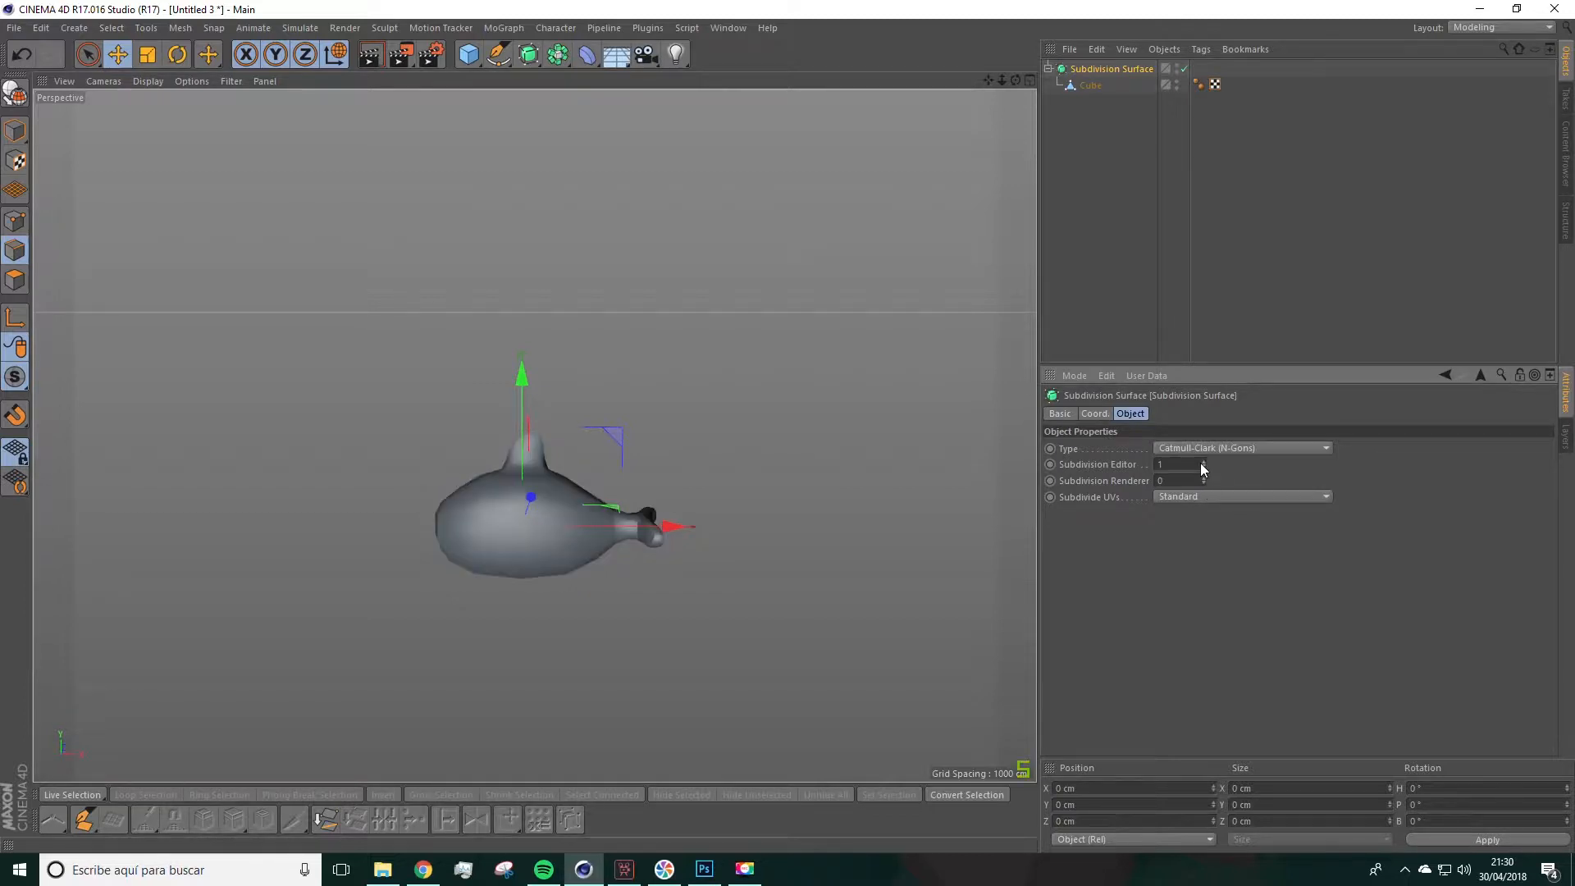
{"action": "scroll", "coordinate": [592, 435], "scroll_direction": "up", "scroll_amount": 5}
{"action": "left_click_drag", "start_coordinate": [643, 490], "coordinate": [676, 482], "text": "alt"}
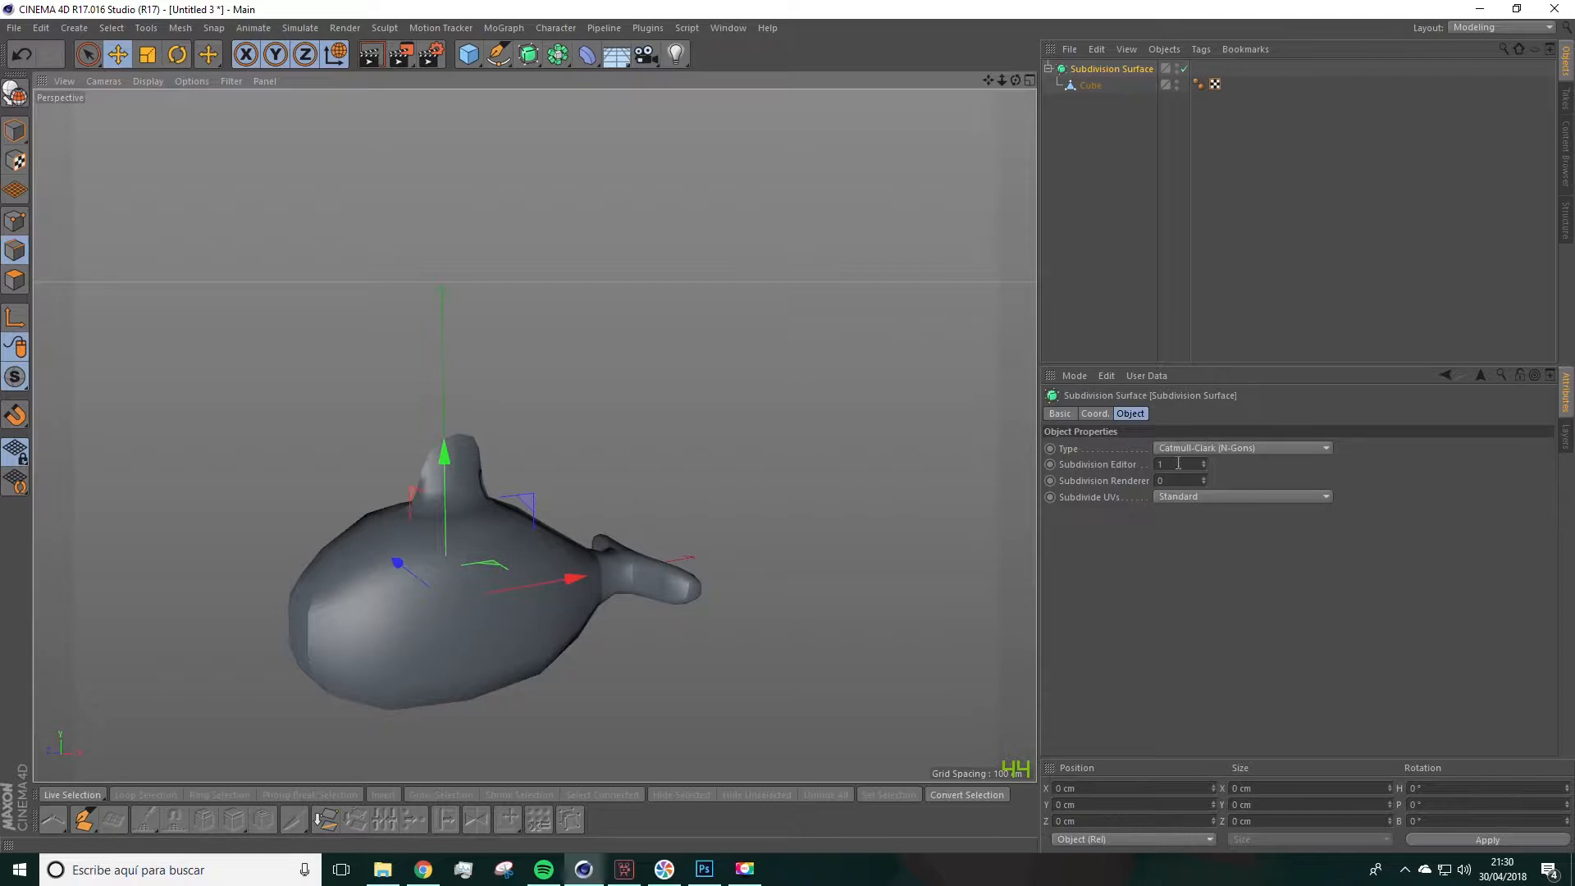
Step: Switch the viewport to Gouraud Shading (Lines) and examine the smoothed fish mesh from several angles
{"action": "left_click", "coordinate": [148, 81]}
{"action": "left_click", "coordinate": [162, 119]}
{"action": "left_click_drag", "start_coordinate": [543, 398], "coordinate": [940, 315], "text": "alt"}
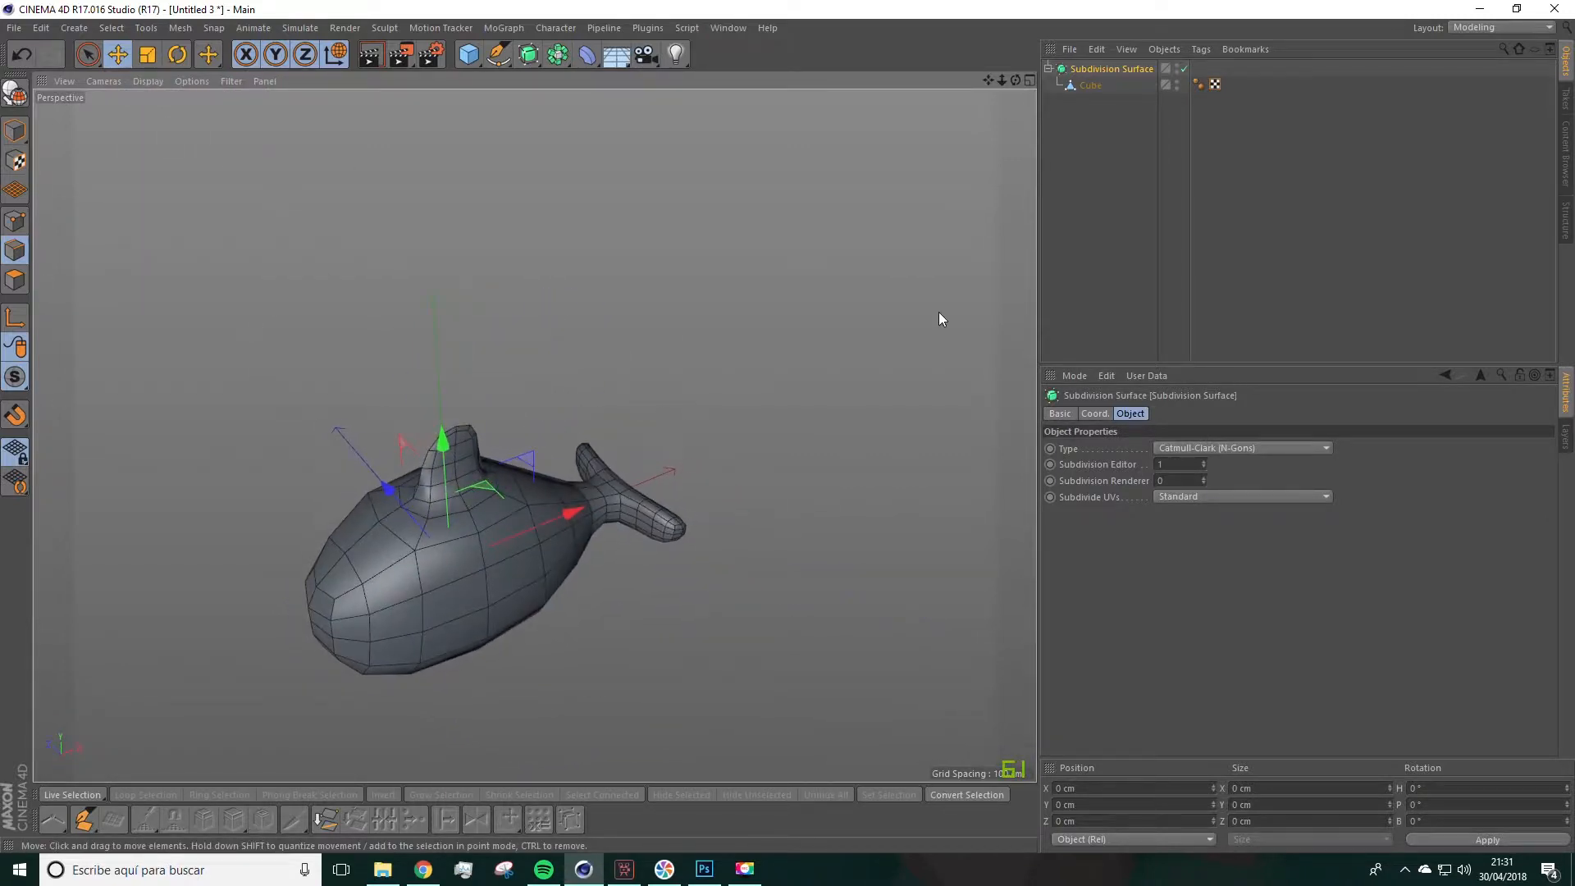
{"action": "left_click_drag", "start_coordinate": [446, 574], "coordinate": [408, 522], "text": "alt"}
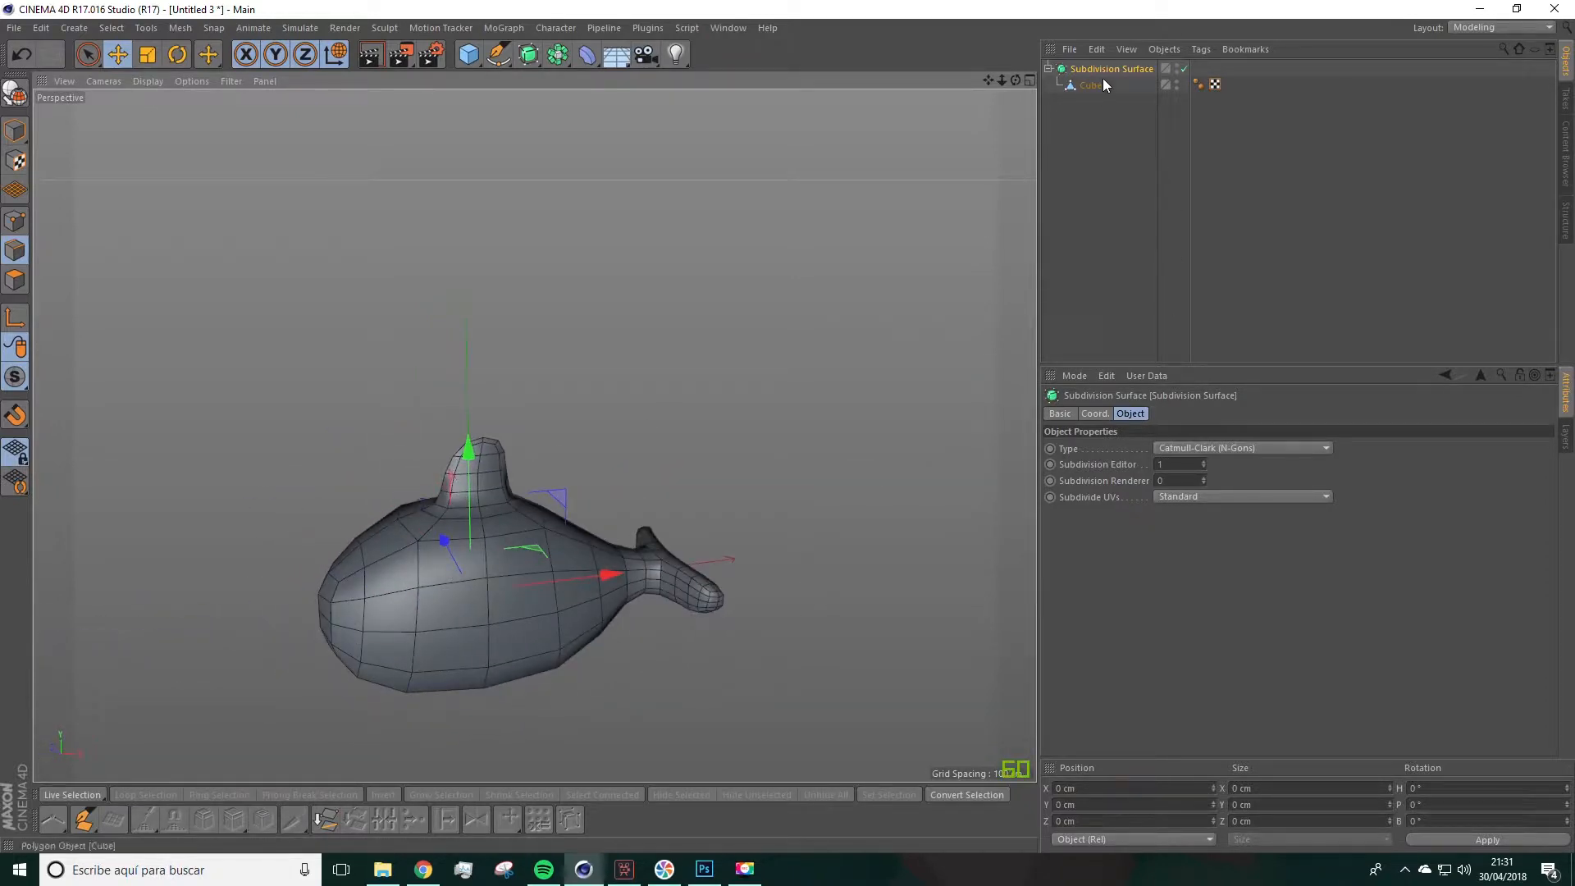
{"action": "scroll", "coordinate": [828, 392], "scroll_direction": "down", "scroll_amount": 3}
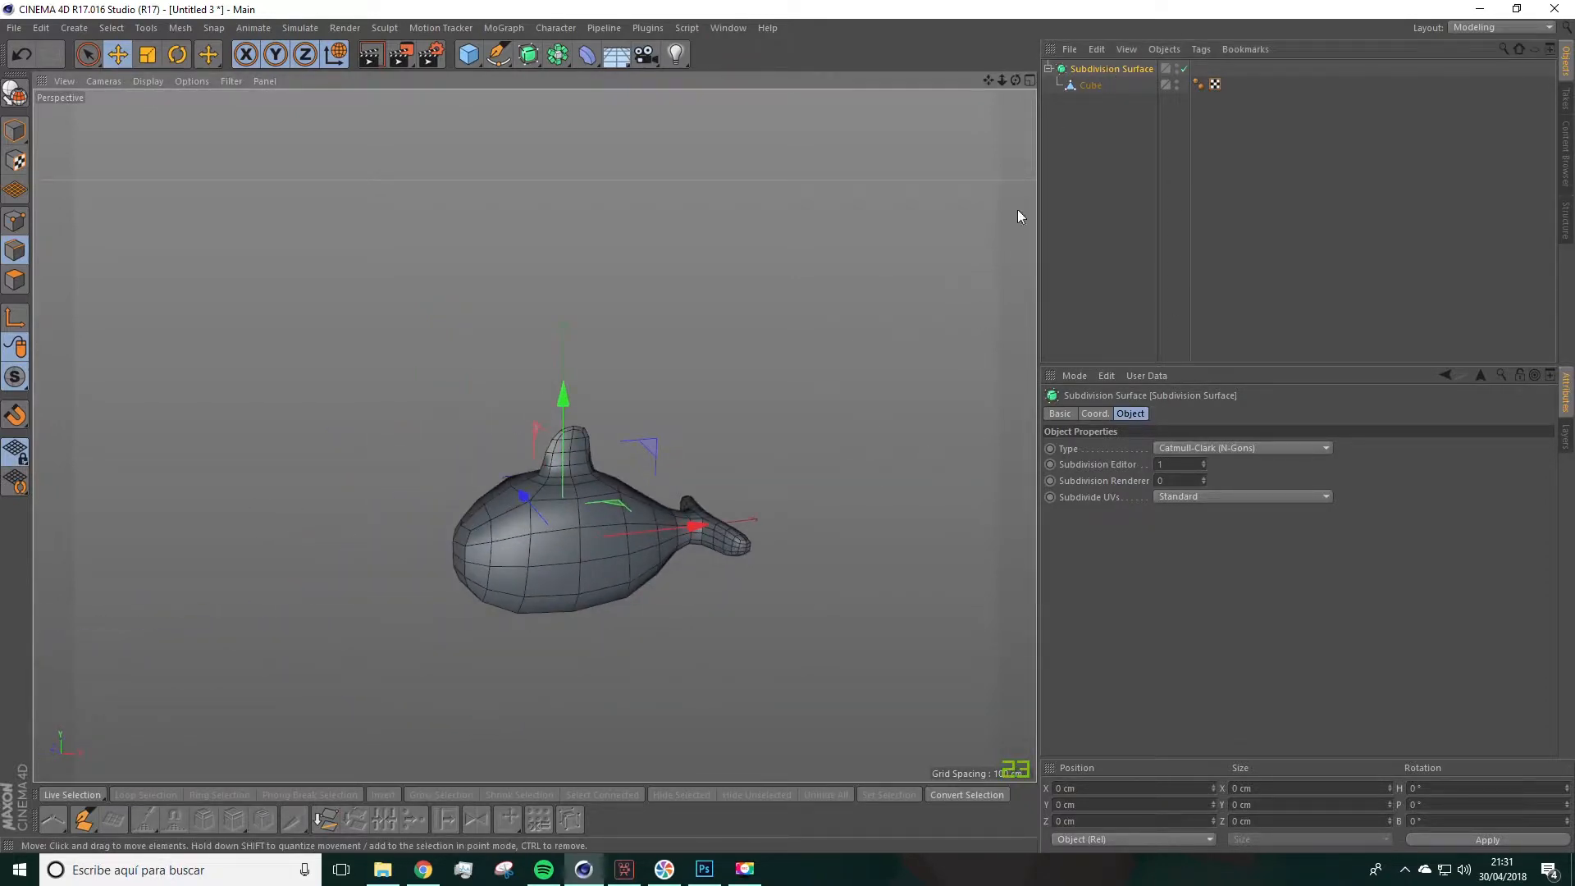
Step: Copy the Subdivision Surface with its Cube into the ISLAND.c4d project and clear the object selection
{"action": "left_click", "coordinate": [1089, 85], "text": "ctrl"}
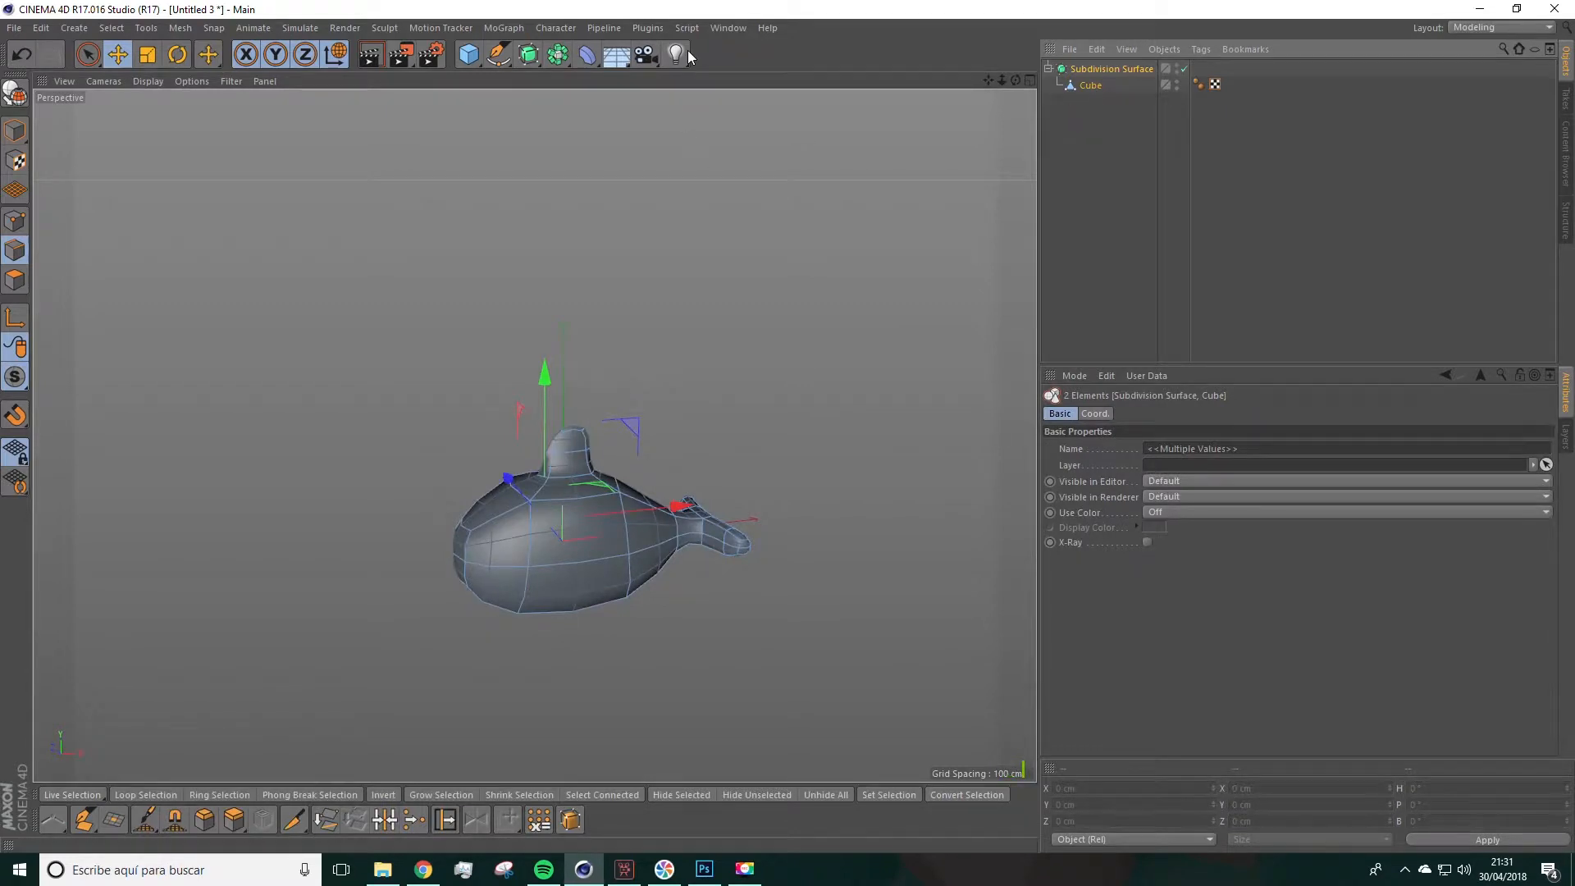
{"action": "left_click", "coordinate": [727, 28]}
{"action": "left_click", "coordinate": [748, 447]}
{"action": "key", "text": "ctrl+v"}
{"action": "left_click_drag", "start_coordinate": [426, 223], "coordinate": [279, 272]}
{"action": "scroll", "coordinate": [378, 373], "scroll_direction": "up", "scroll_amount": 3}
{"action": "key", "text": "r"}
{"action": "left_click", "coordinate": [1363, 329]}
Step: Select the pasted fish's Subdivision Surface and set its editor and renderer subdivision to 1
{"action": "left_click_drag", "start_coordinate": [722, 304], "coordinate": [664, 385], "text": "alt"}
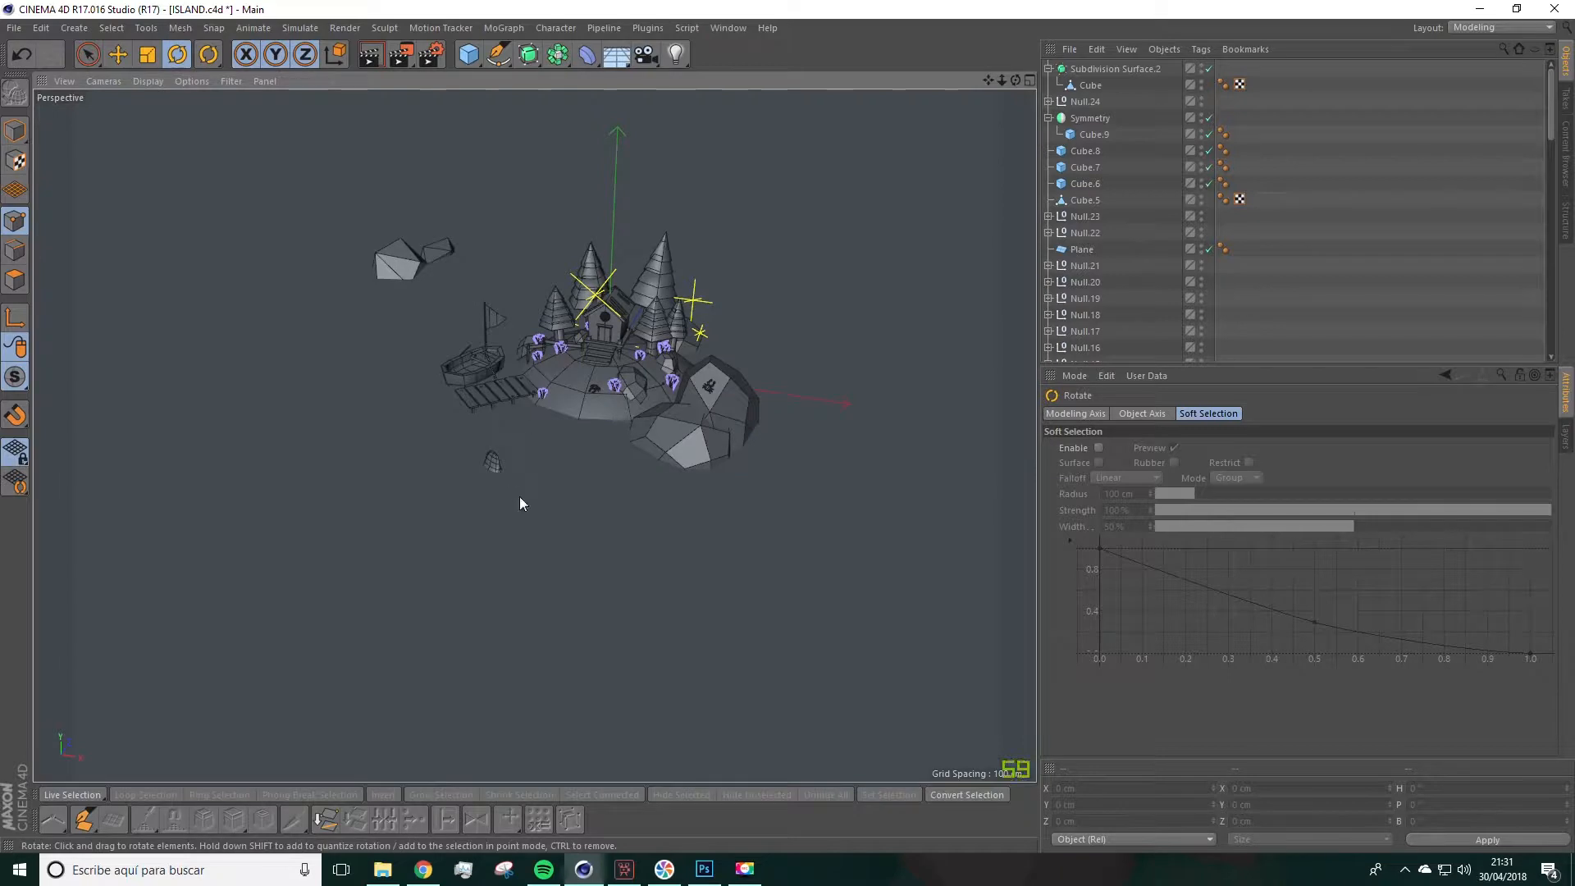
{"action": "scroll", "coordinate": [566, 479], "scroll_direction": "up", "scroll_amount": 2}
{"action": "scroll", "coordinate": [566, 447], "scroll_direction": "up", "scroll_amount": 1}
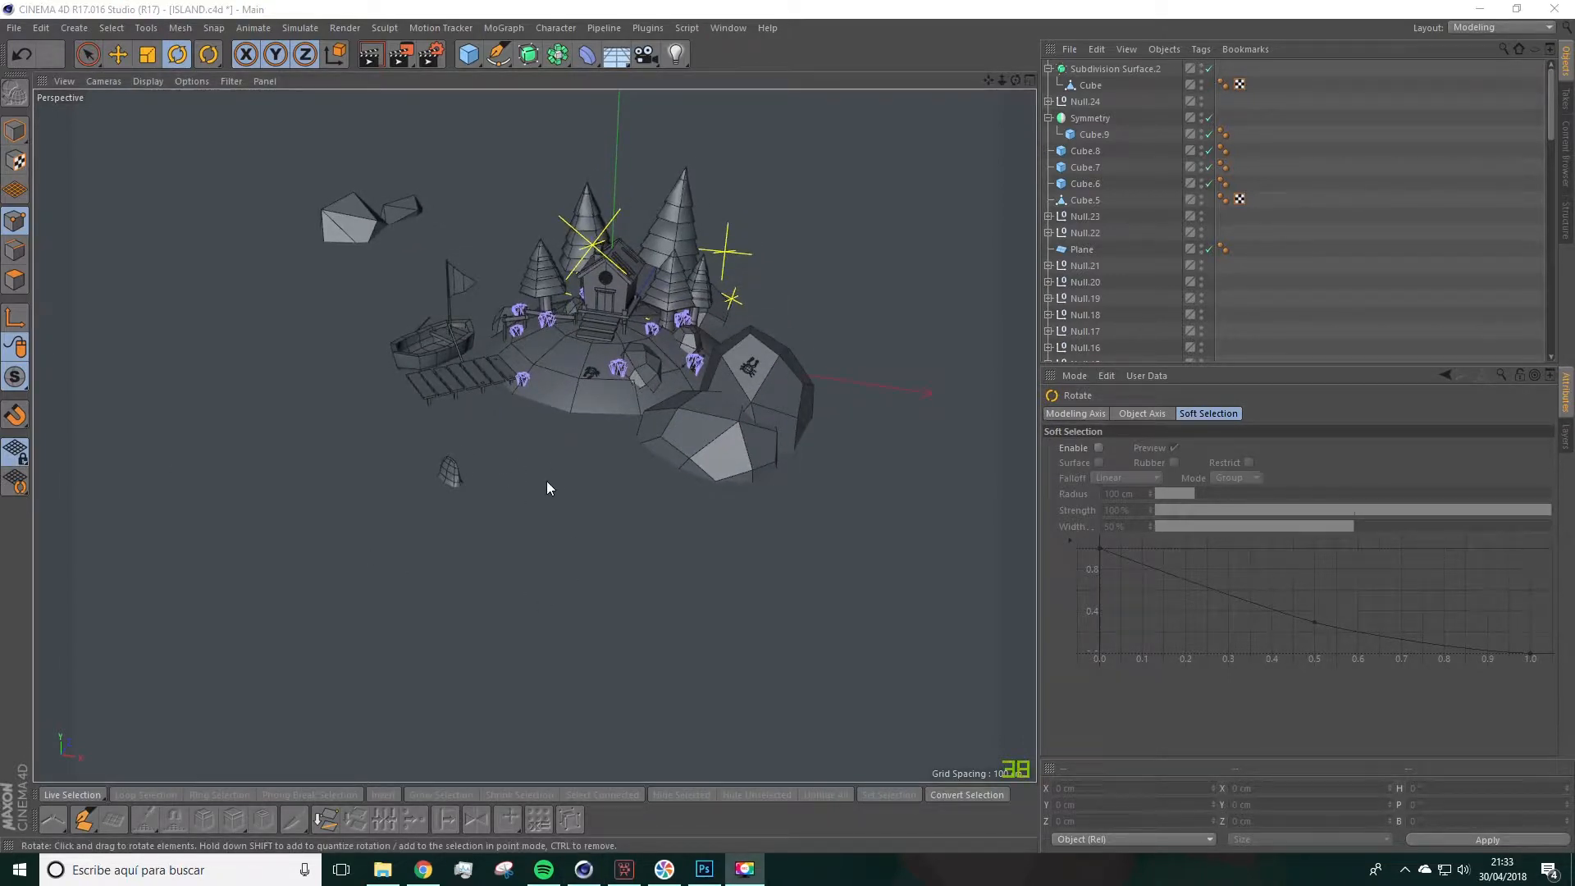
{"action": "scroll", "coordinate": [484, 475], "scroll_direction": "up", "scroll_amount": 3}
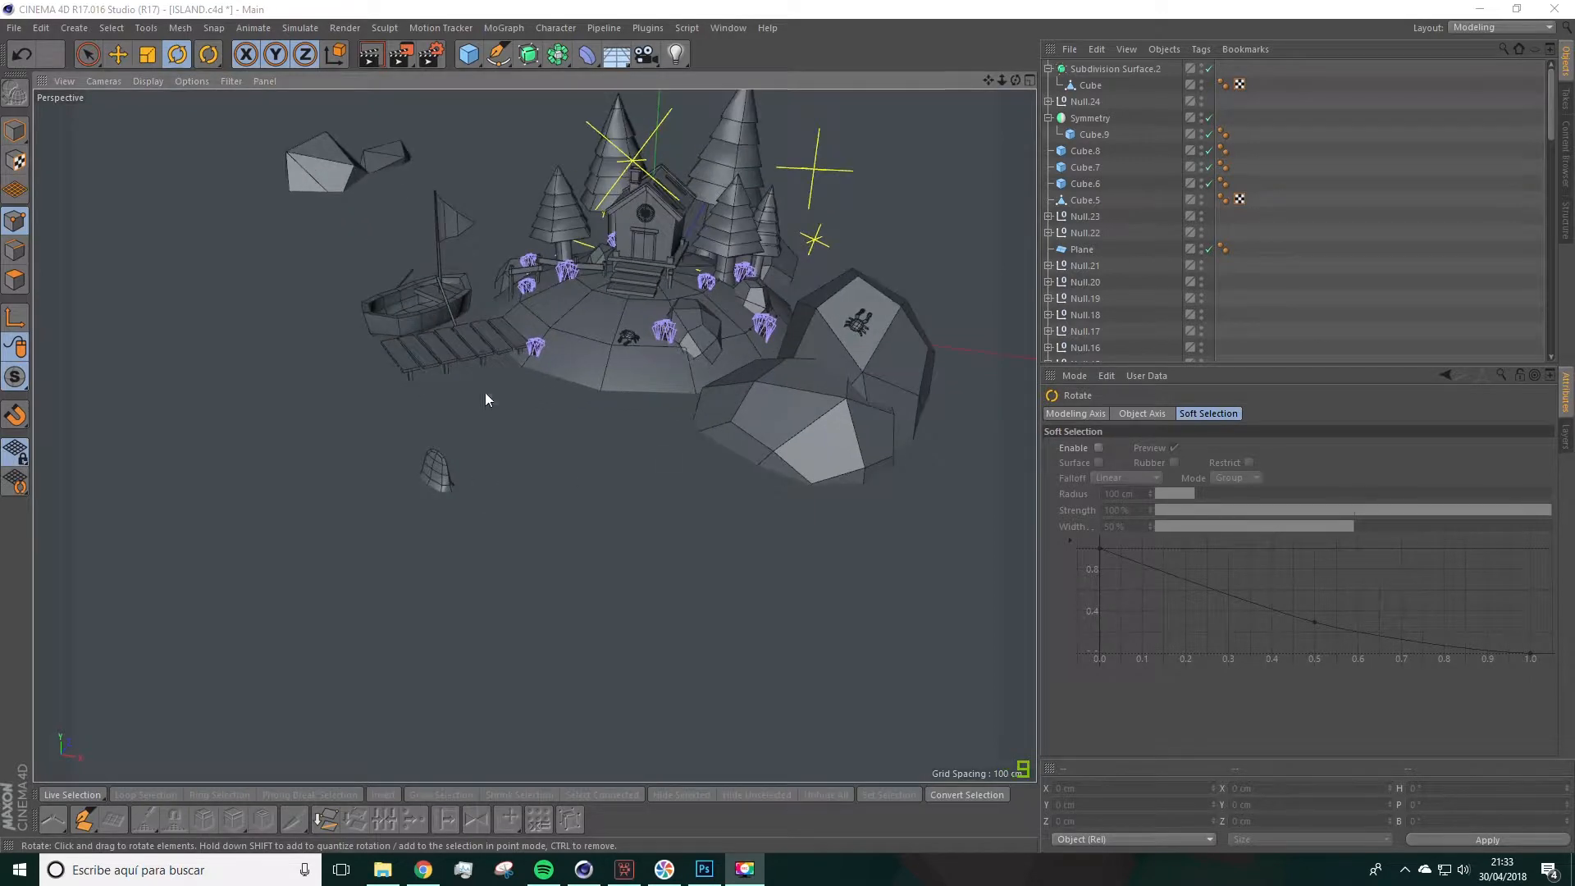
{"action": "left_click", "coordinate": [447, 470]}
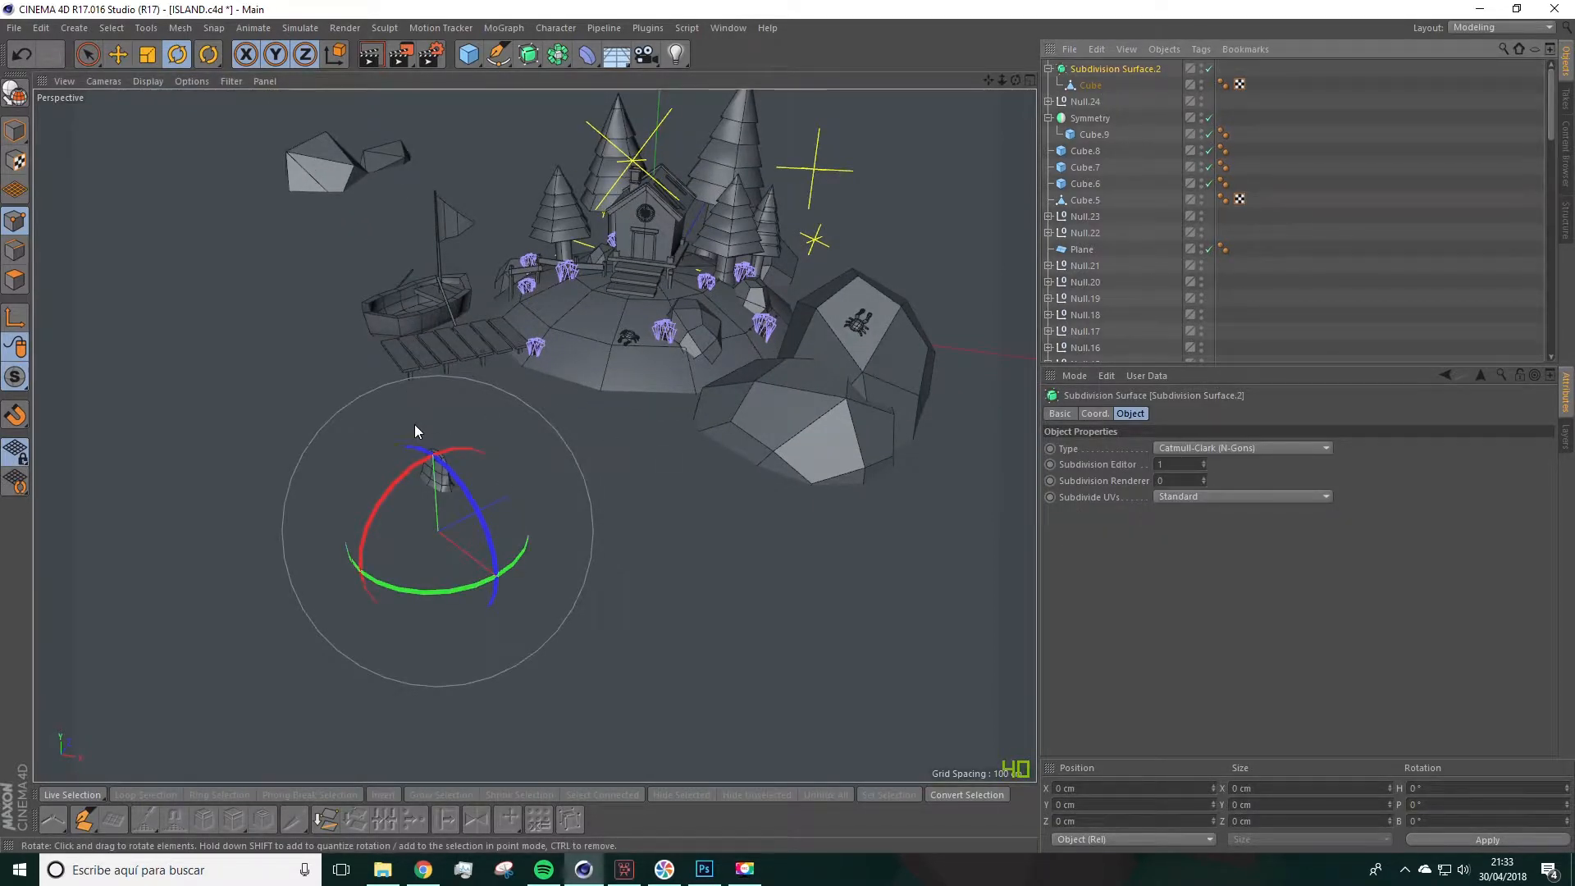
{"action": "left_click", "coordinate": [1157, 464]}
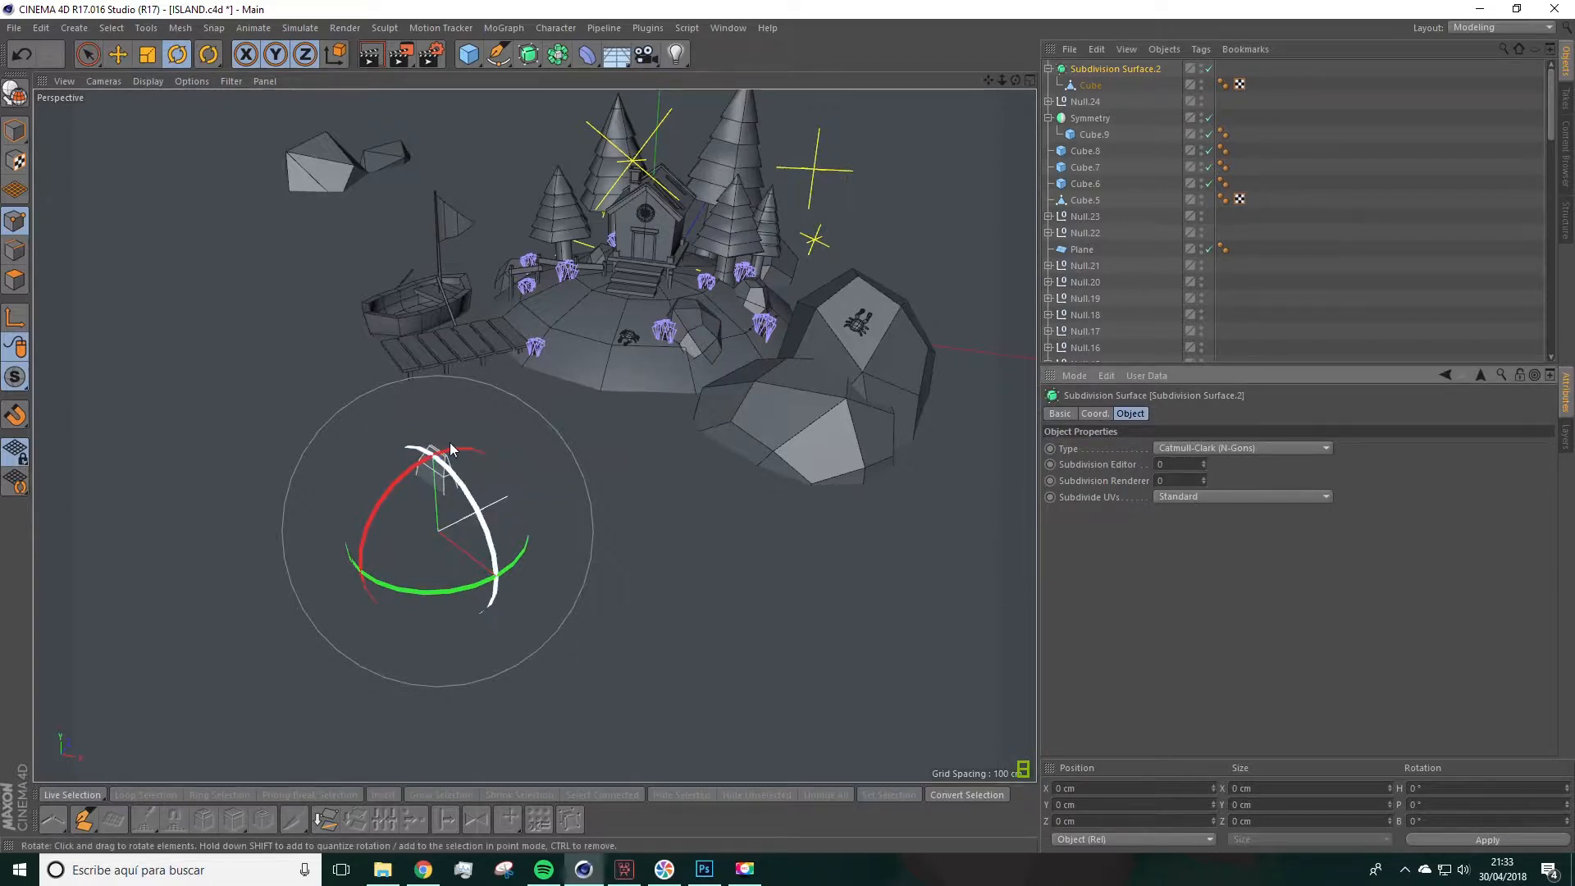
{"action": "scroll", "coordinate": [450, 458], "scroll_direction": "up", "scroll_amount": 10}
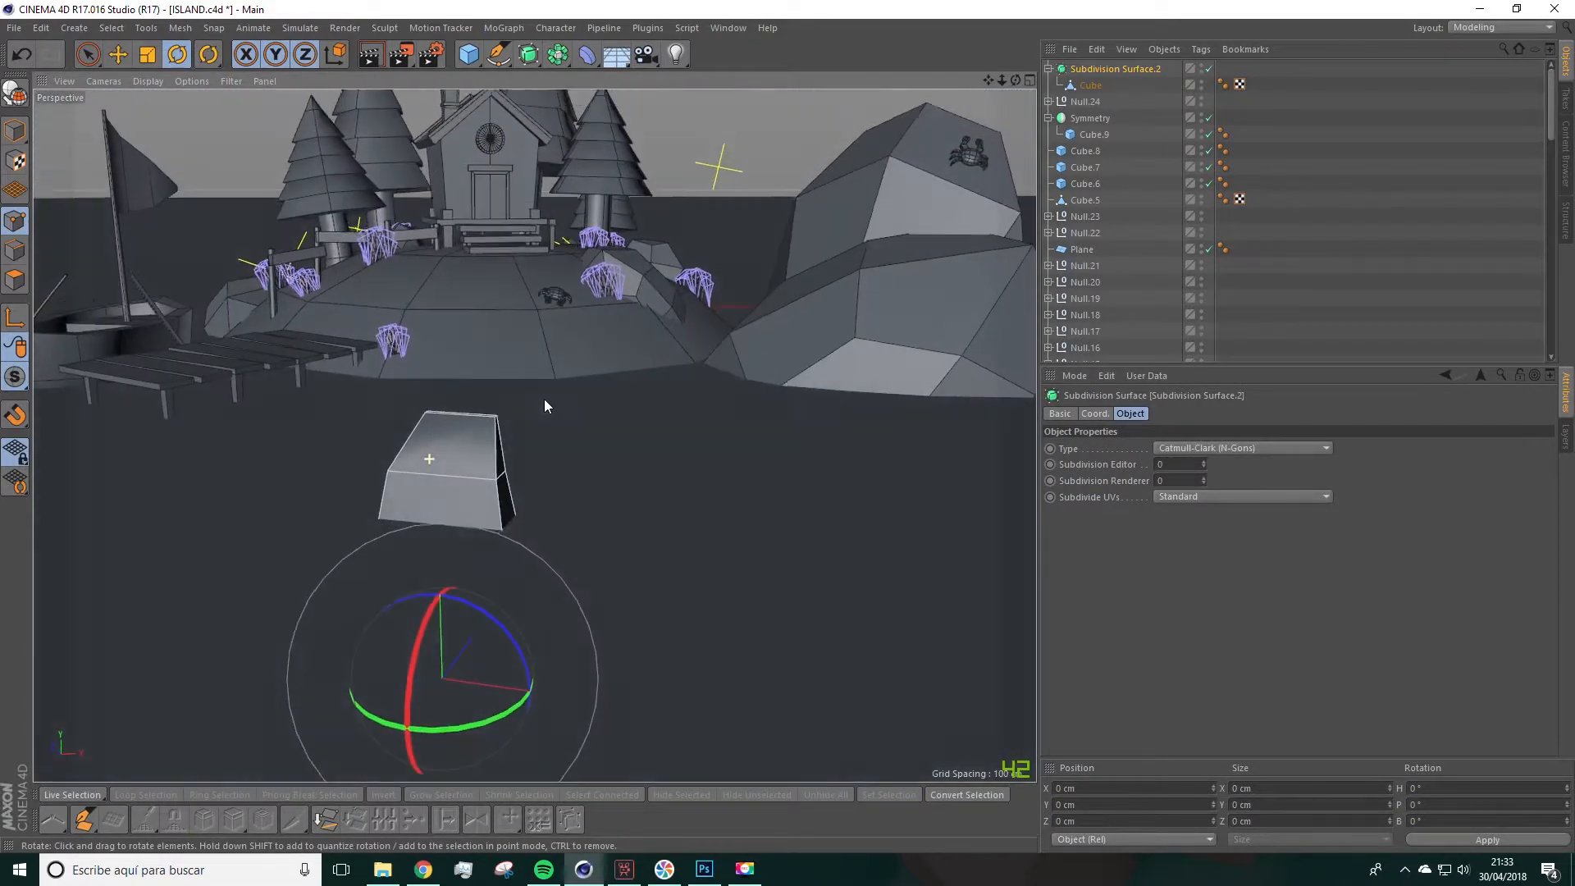
{"action": "left_click_drag", "start_coordinate": [544, 399], "coordinate": [471, 446], "text": "alt"}
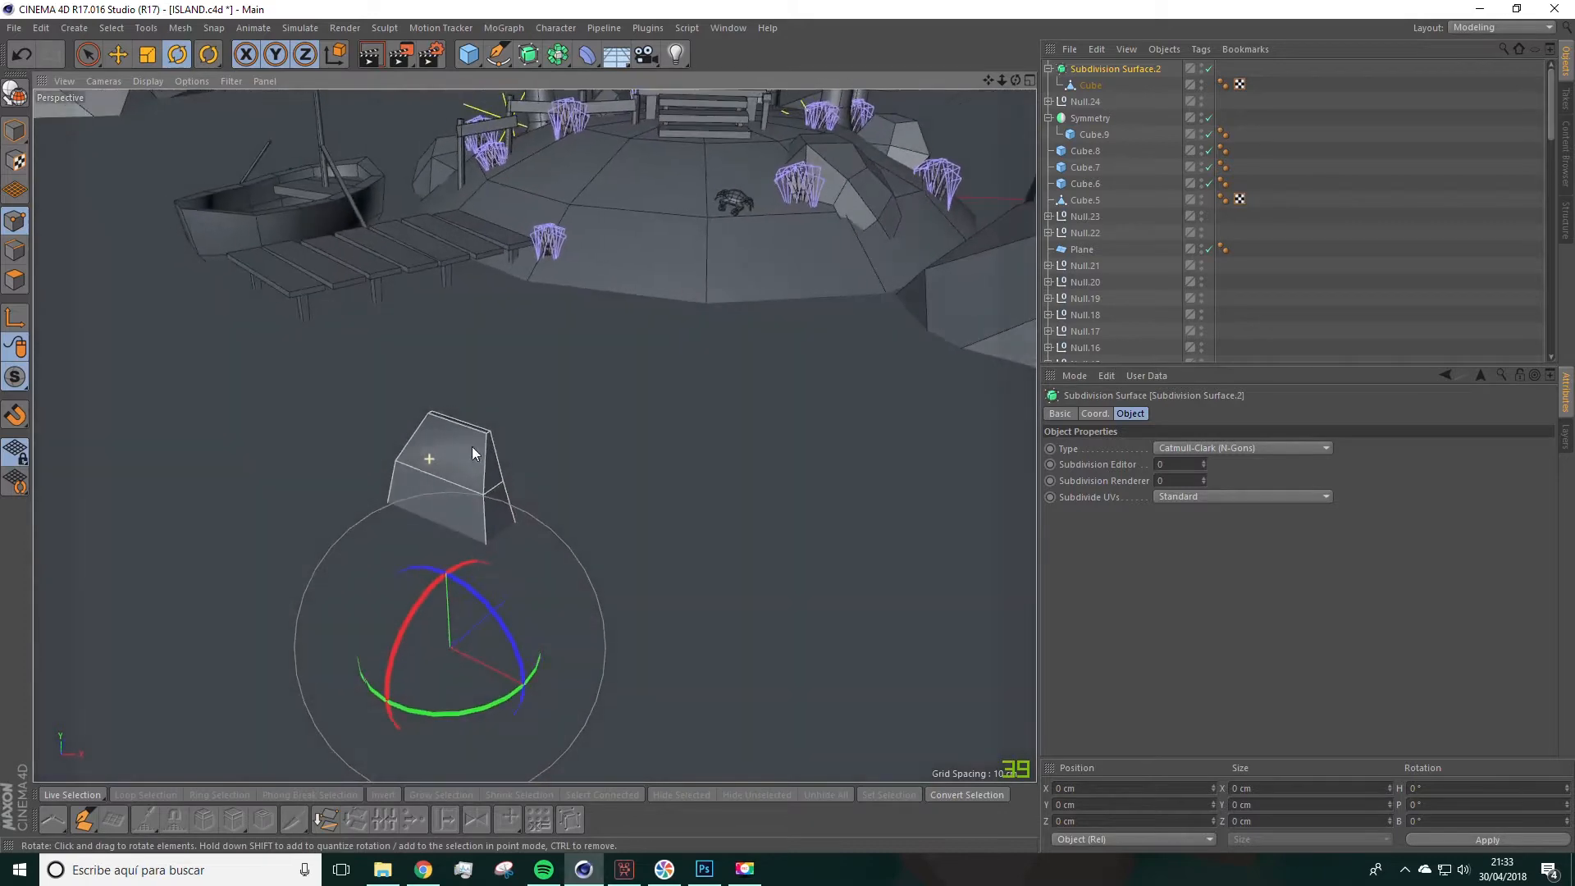
{"action": "left_click", "coordinate": [1203, 461]}
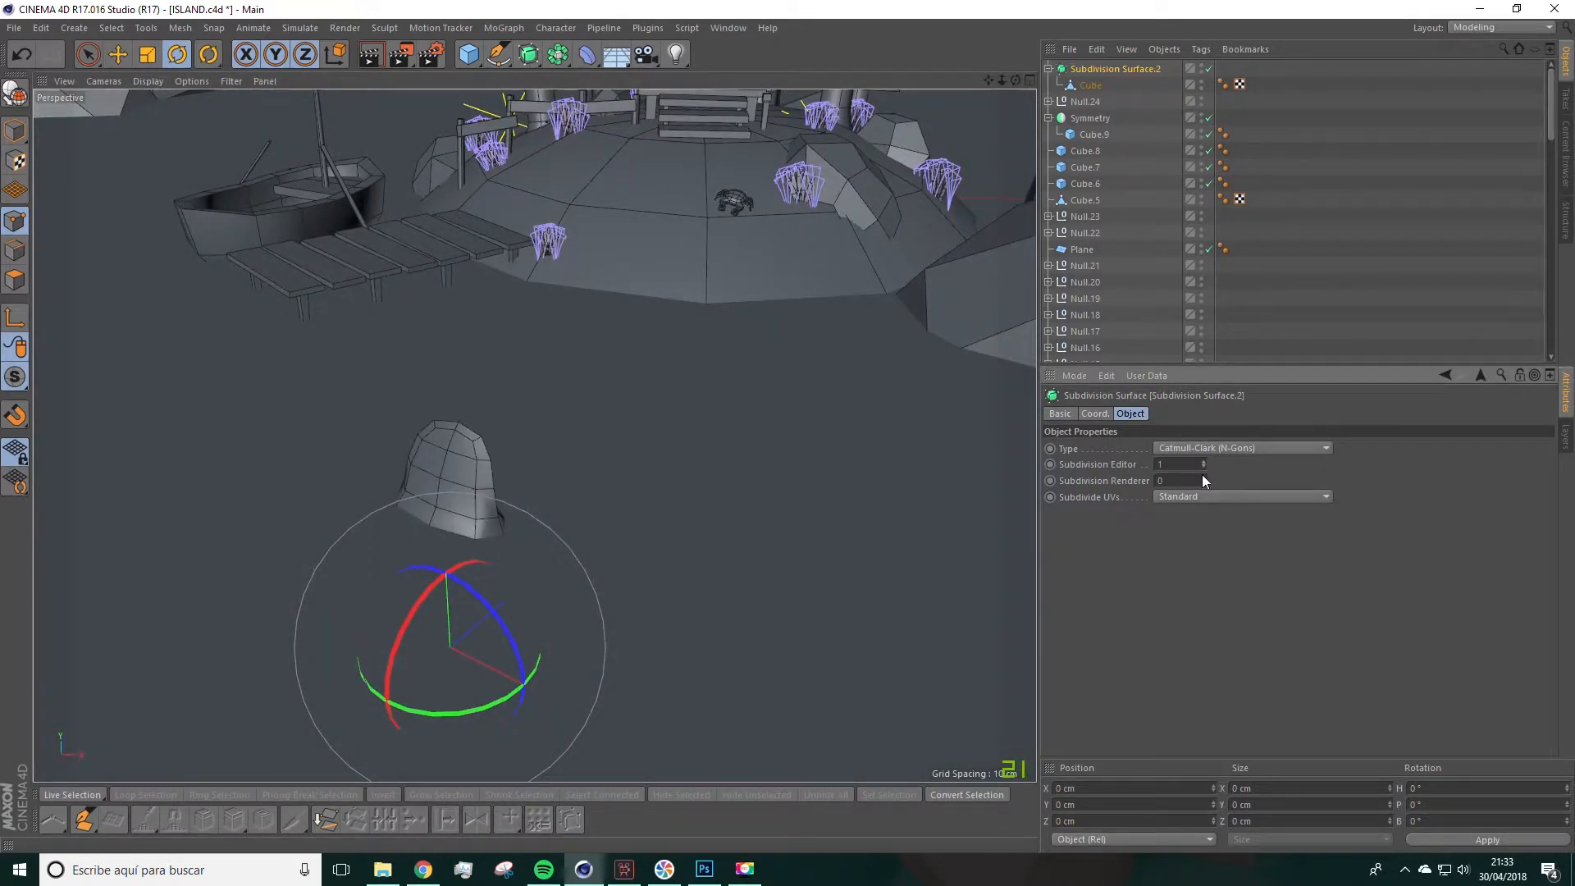
Step: Save the island project with Save As, keeping the ISLAND.c4d file name and replacing the existing file
{"action": "scroll", "coordinate": [577, 479], "scroll_direction": "down", "scroll_amount": 5}
{"action": "mouse_move", "coordinate": [605, 510]}
{"action": "left_mouse_down", "text": "alt"}
{"action": "mouse_move", "coordinate": [568, 531]}
{"action": "mouse_move", "coordinate": [580, 515]}
{"action": "left_mouse_up", "text": "alt"}
{"action": "left_click_drag", "start_coordinate": [674, 475], "coordinate": [541, 480], "text": "alt"}
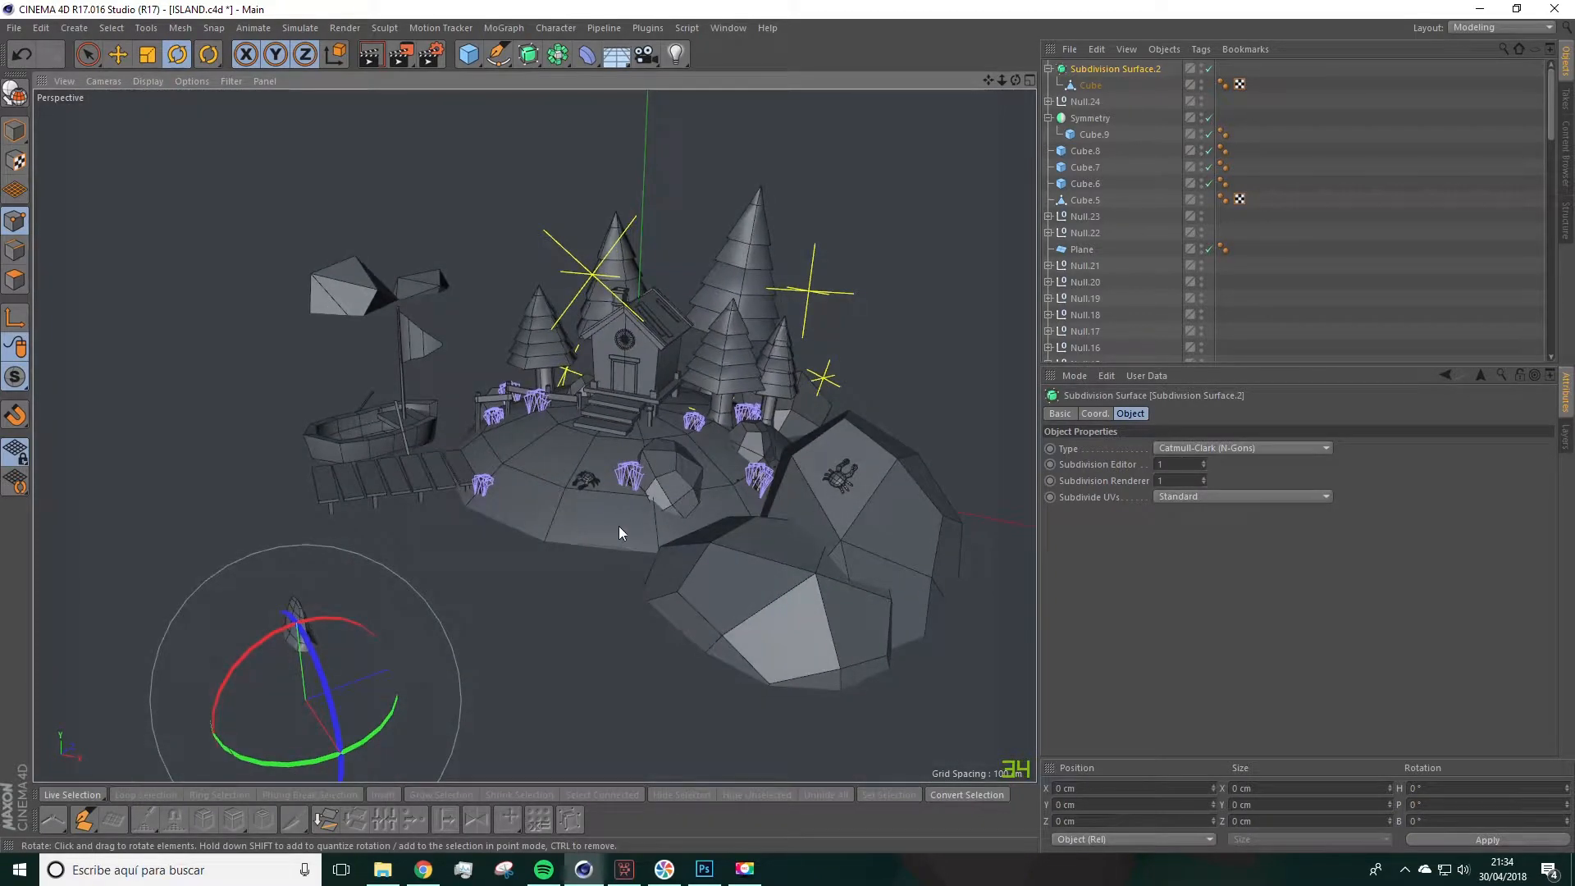
{"action": "middle_click_drag", "start_coordinate": [619, 532], "coordinate": [602, 486], "text": "alt"}
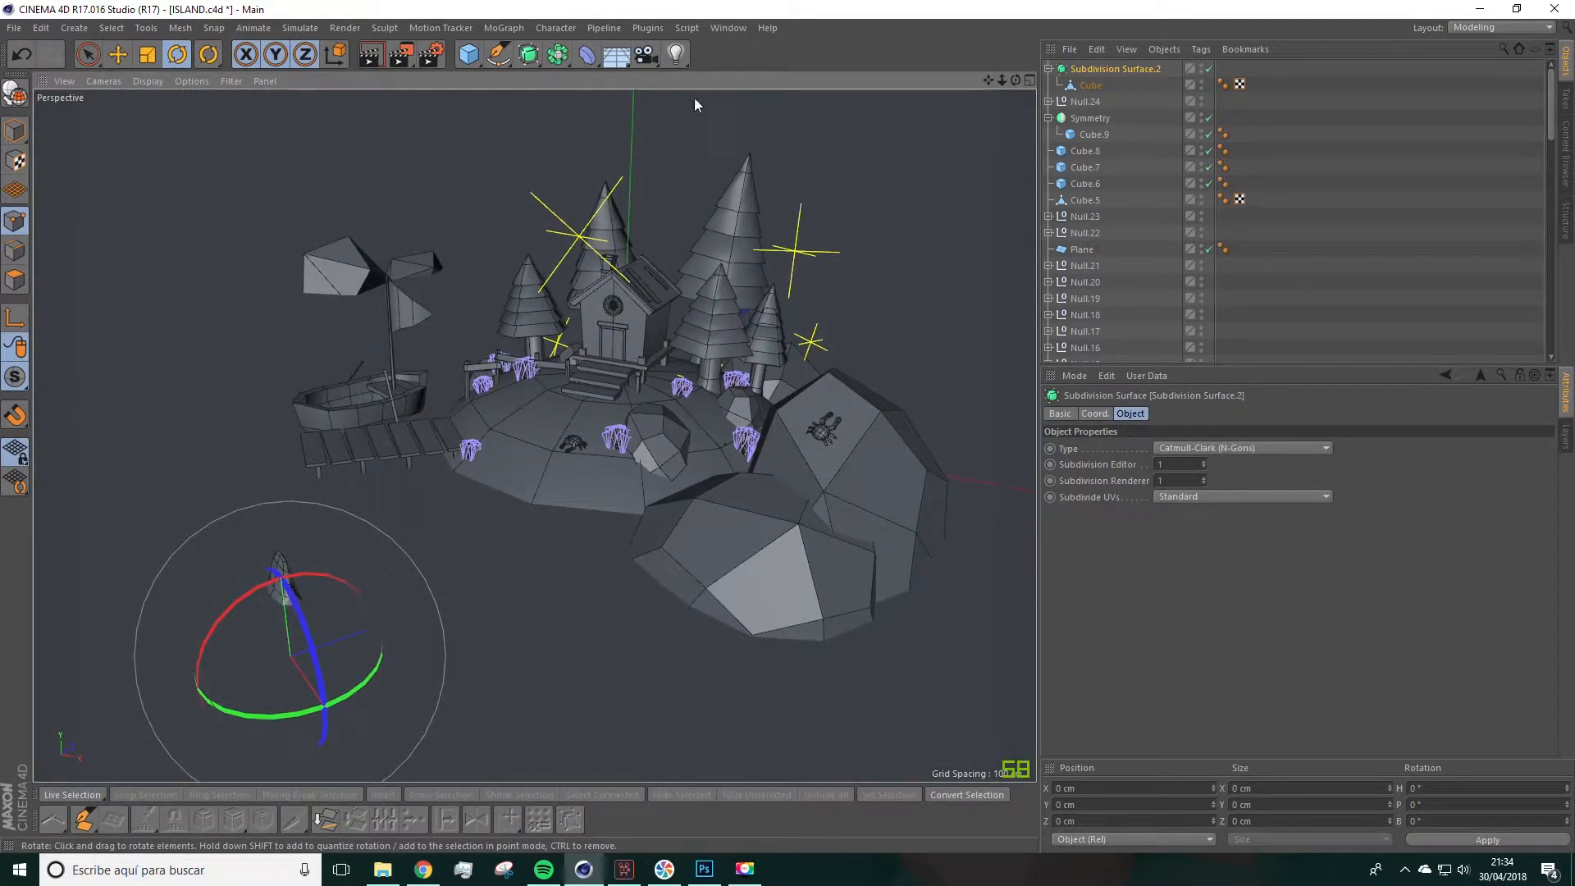
{"action": "left_click", "coordinate": [14, 27]}
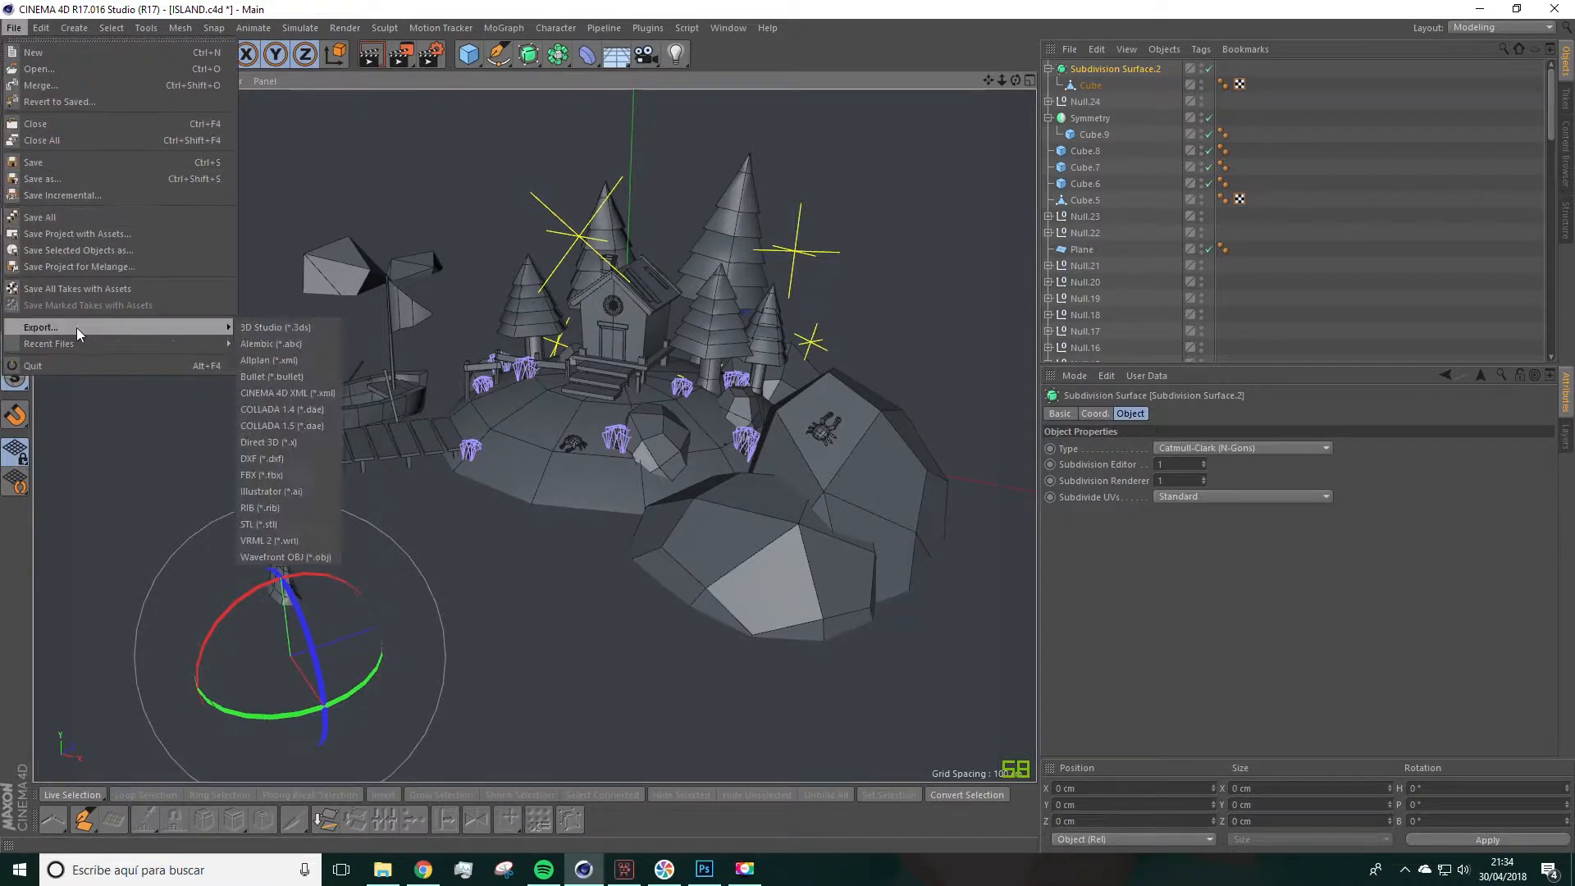
{"action": "left_click", "coordinate": [52, 180]}
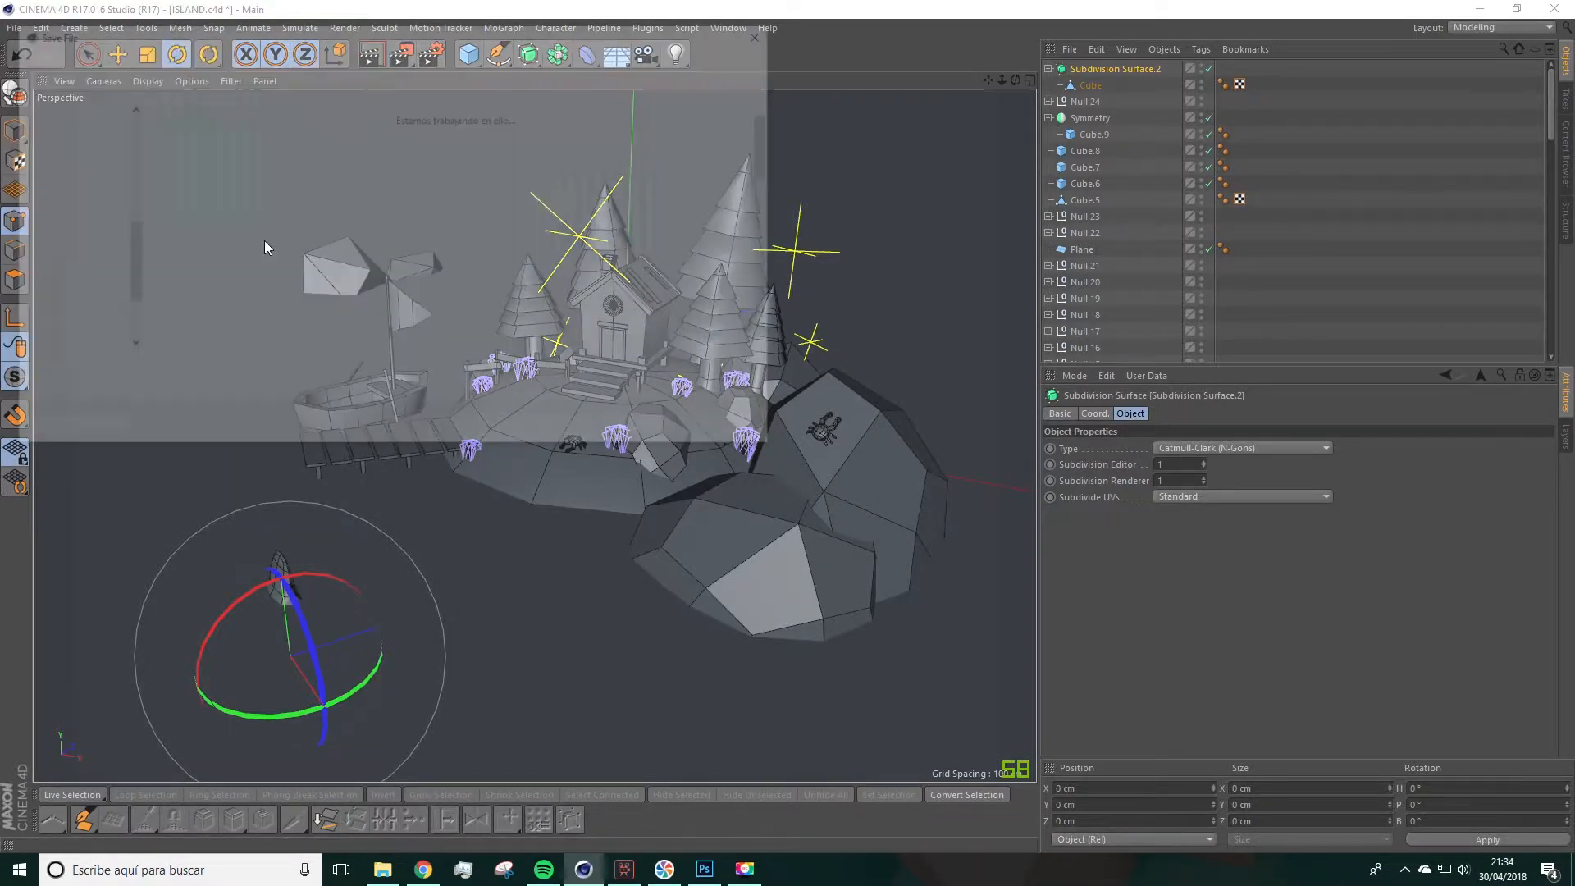
{"action": "left_click", "coordinate": [636, 425]}
{"action": "left_click", "coordinate": [820, 433]}
{"action": "left_click_drag", "start_coordinate": [675, 363], "coordinate": [671, 412], "text": "alt"}
{"action": "middle_click_drag", "start_coordinate": [682, 416], "coordinate": [671, 387], "text": "alt"}
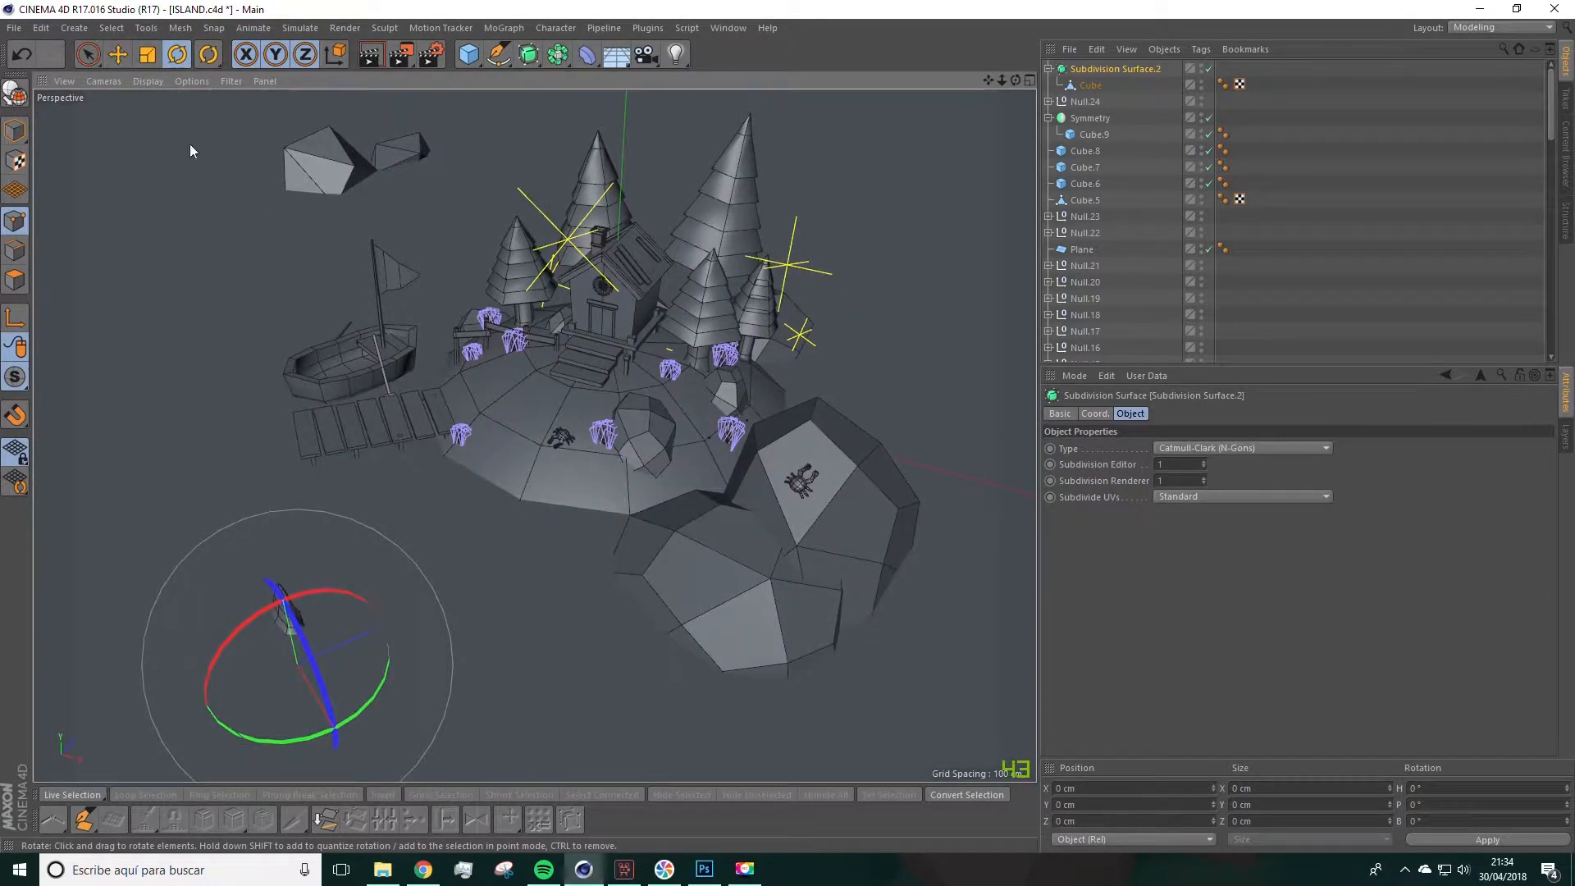
{"action": "left_click", "coordinate": [14, 27]}
{"action": "mouse_move", "coordinate": [102, 327]}
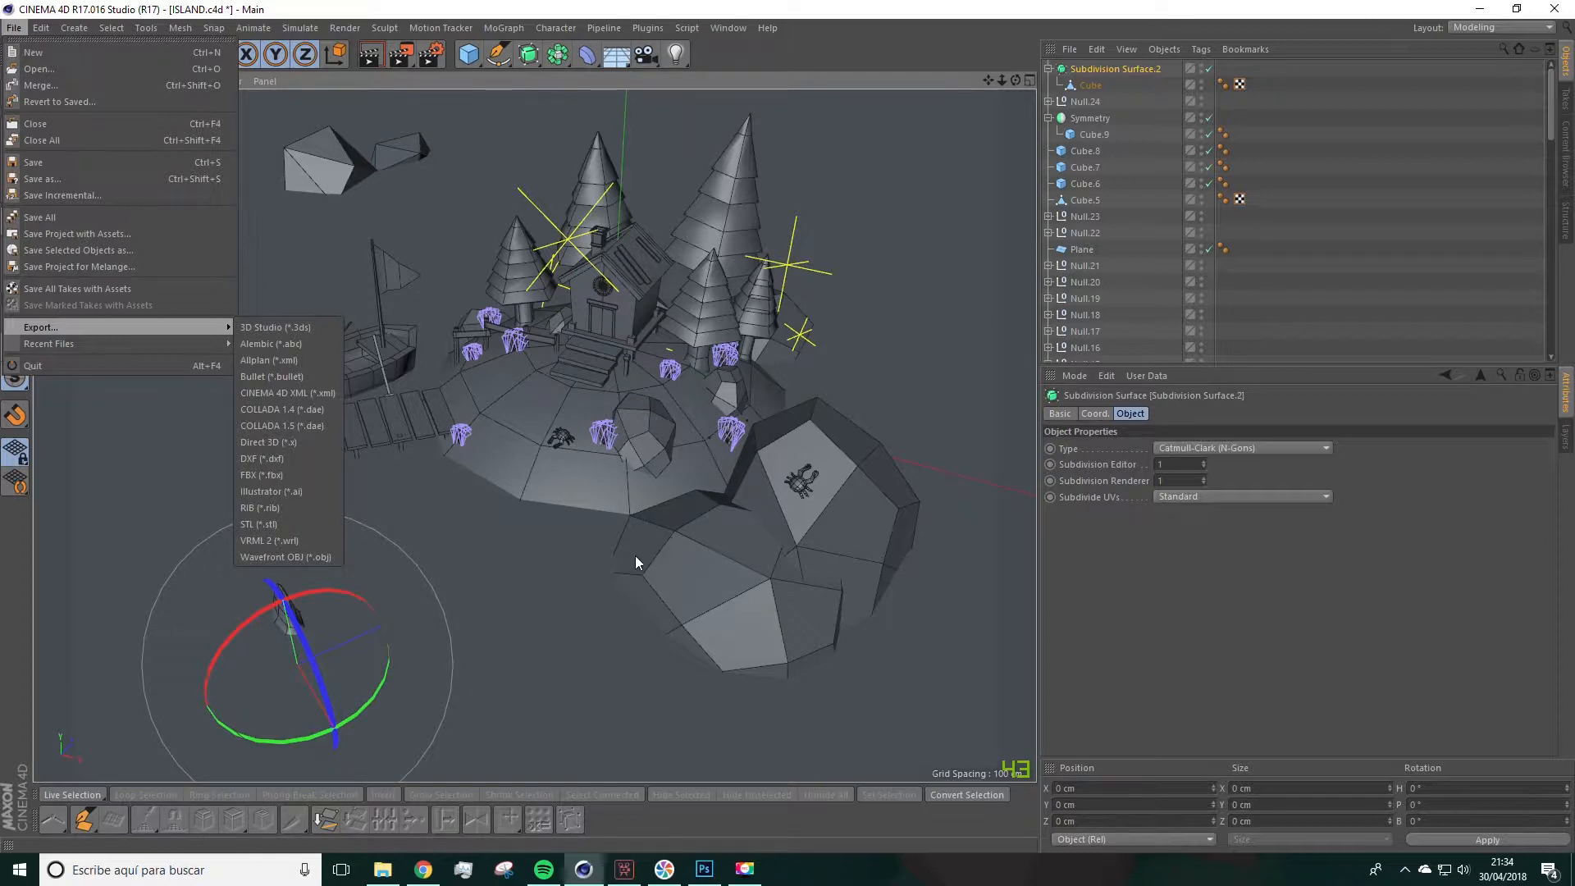
{"action": "left_click", "coordinate": [1227, 617]}
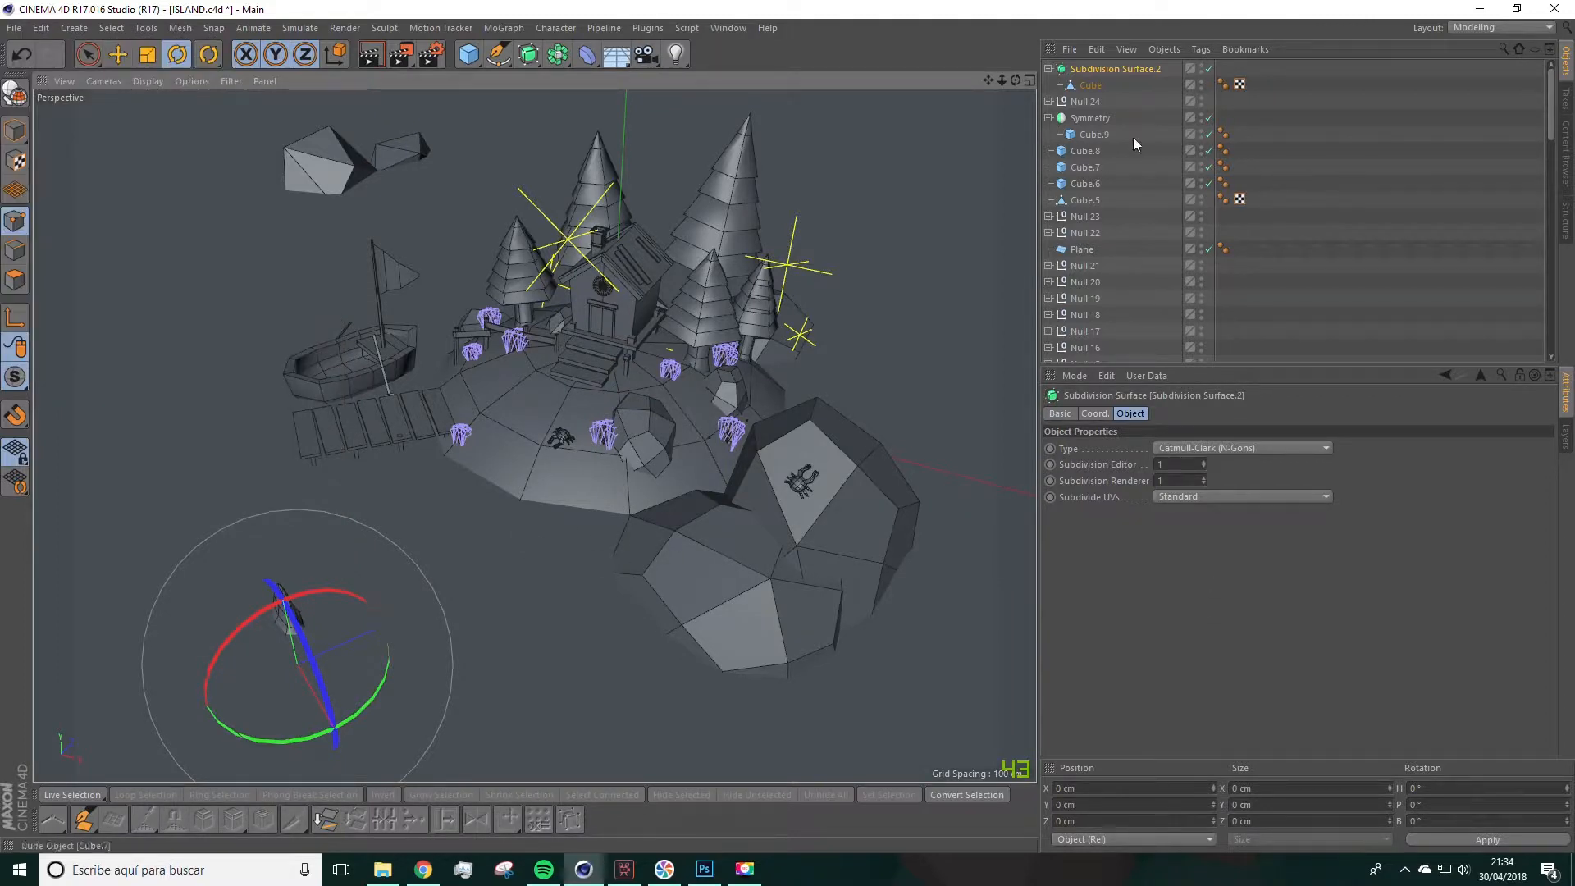
Step: Switch the interface to the Standard layout and create five new materials
{"action": "left_click", "coordinate": [1505, 27]}
{"action": "left_click", "coordinate": [1468, 148]}
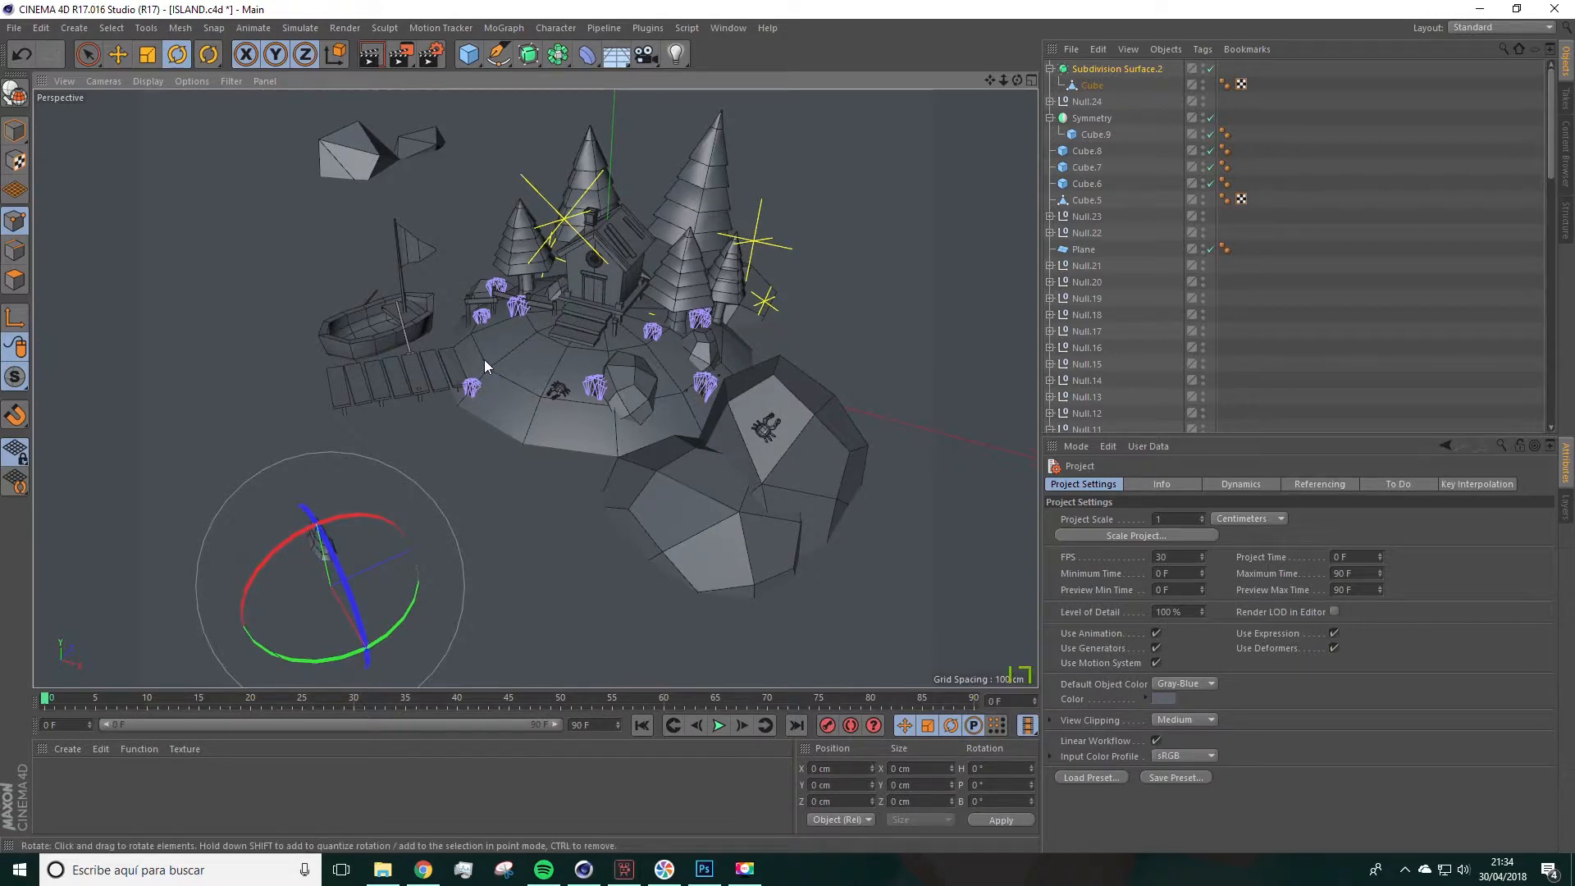
{"action": "left_click", "coordinate": [72, 750]}
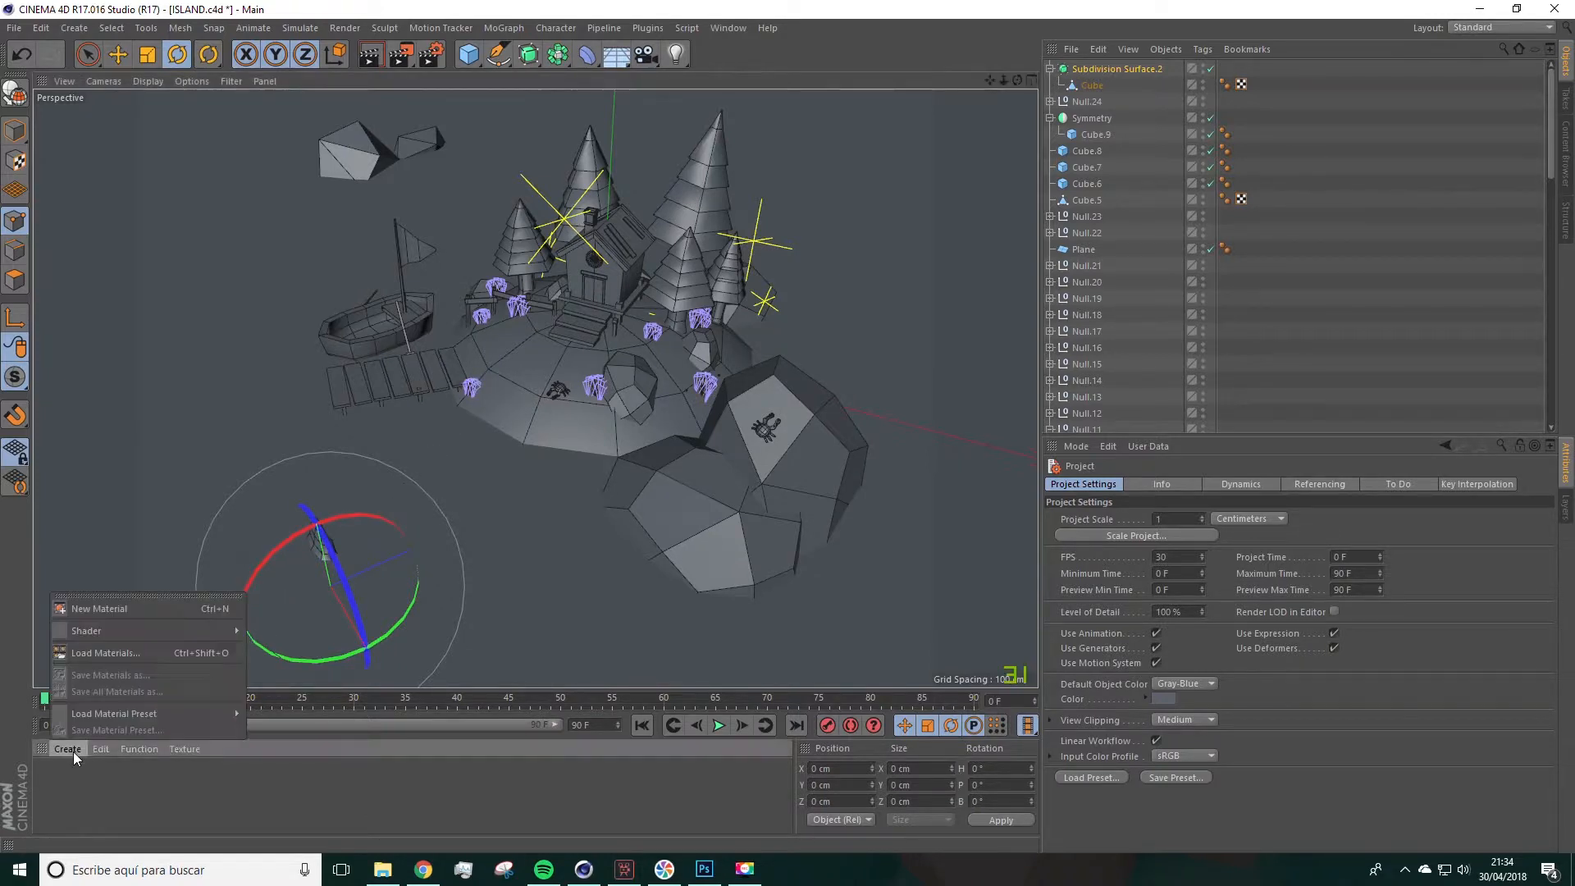
{"action": "left_click", "coordinate": [100, 607]}
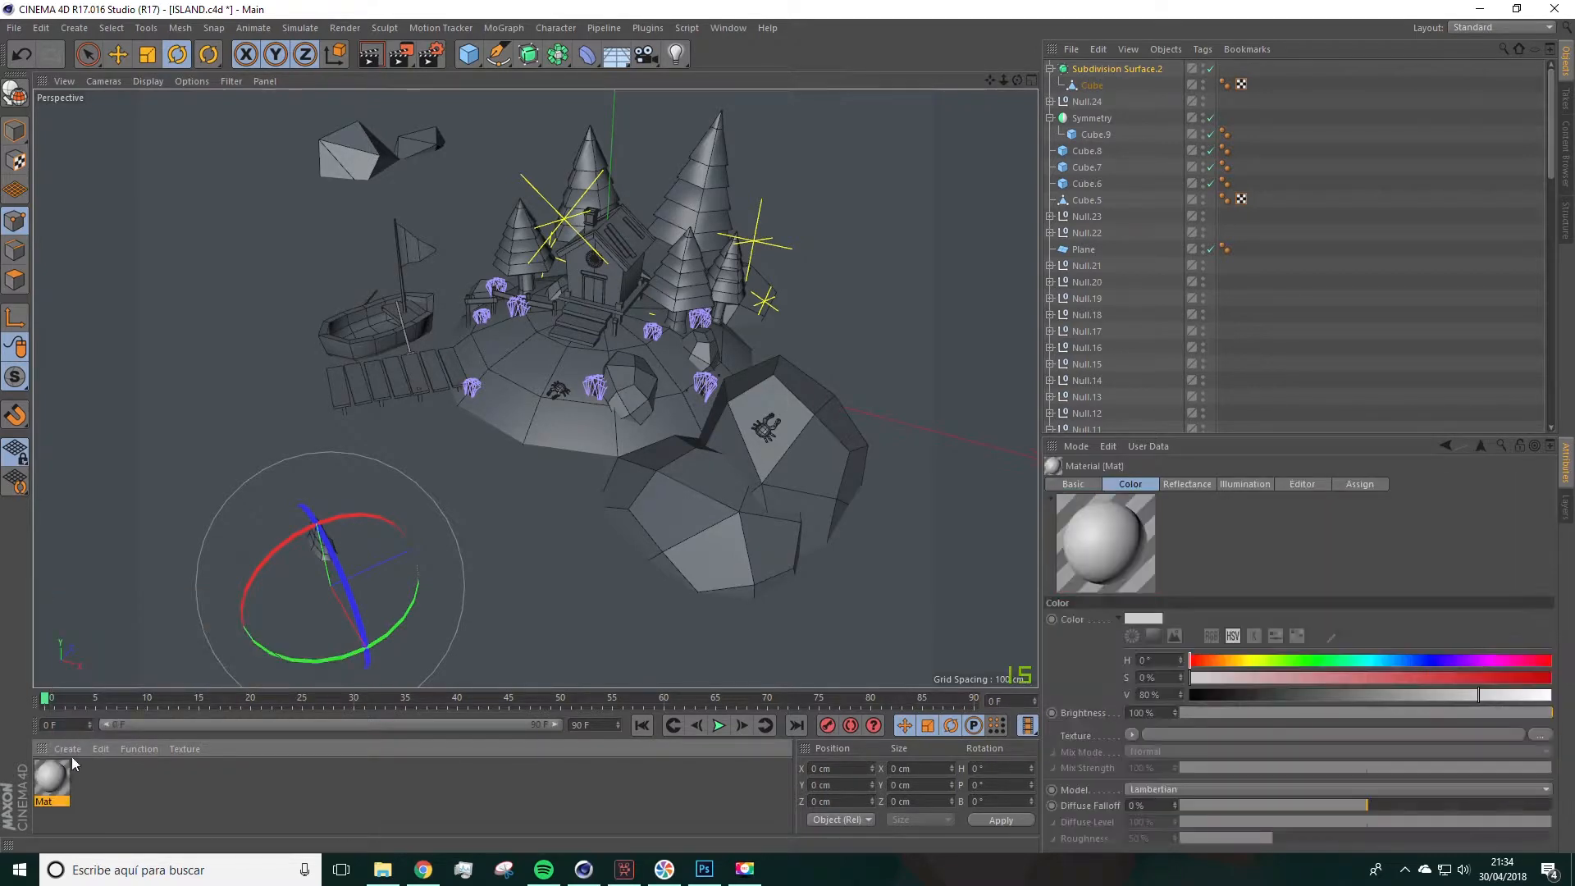
{"action": "double_click", "coordinate": [107, 785]}
{"action": "double_click", "coordinate": [160, 789]}
{"action": "double_click", "coordinate": [194, 784]}
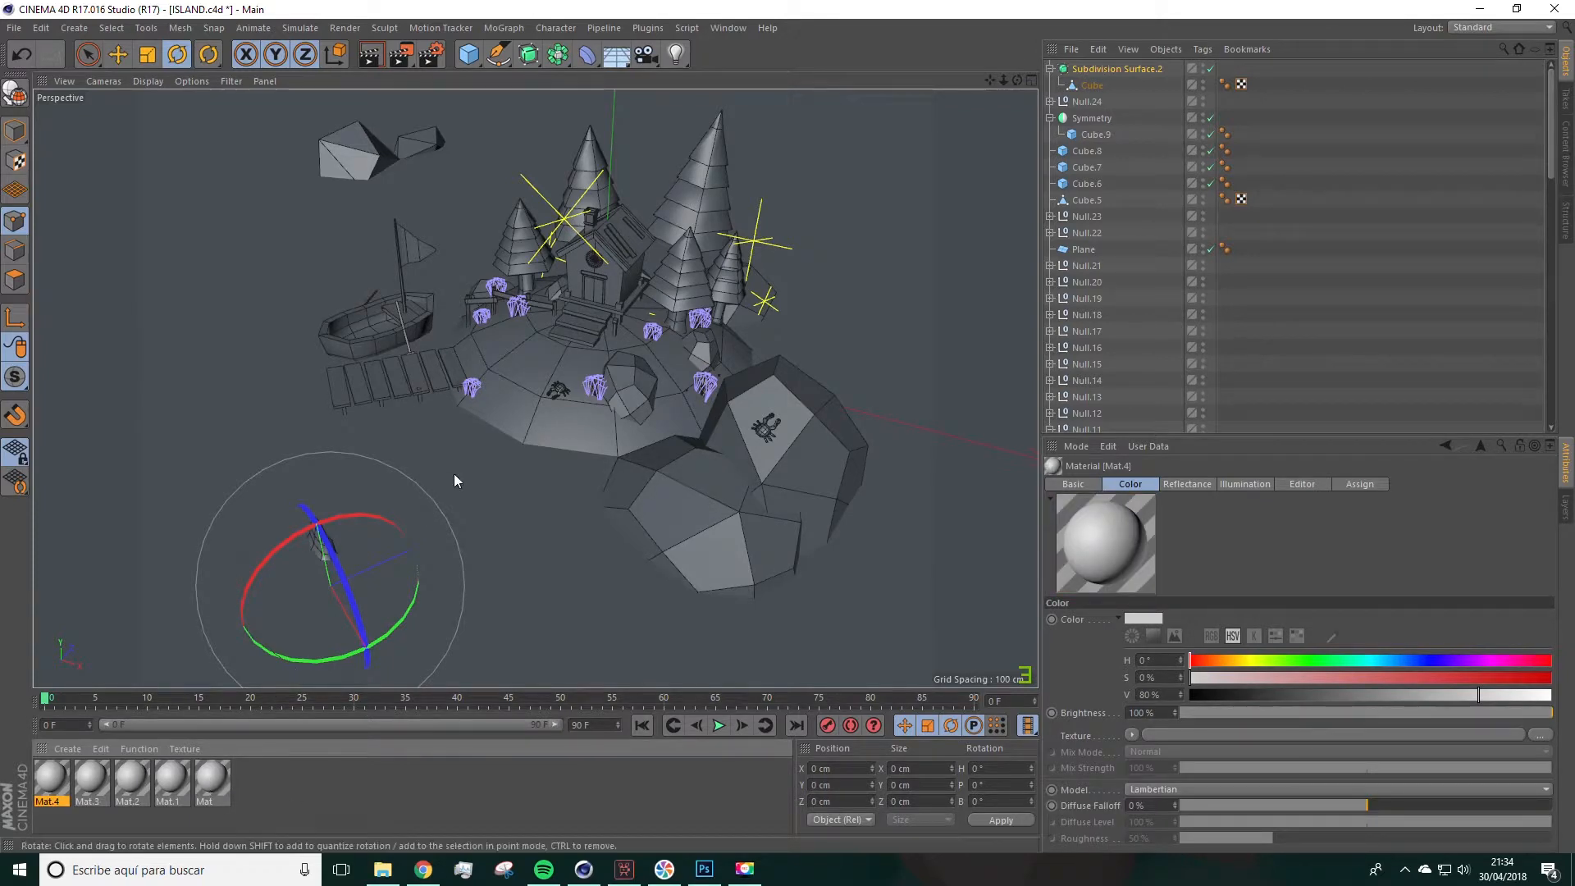
Step: Color Mat.4 blue with H 200°, S 56% and V 80%, and apply it to the Plane
{"action": "double_click", "coordinate": [51, 779]}
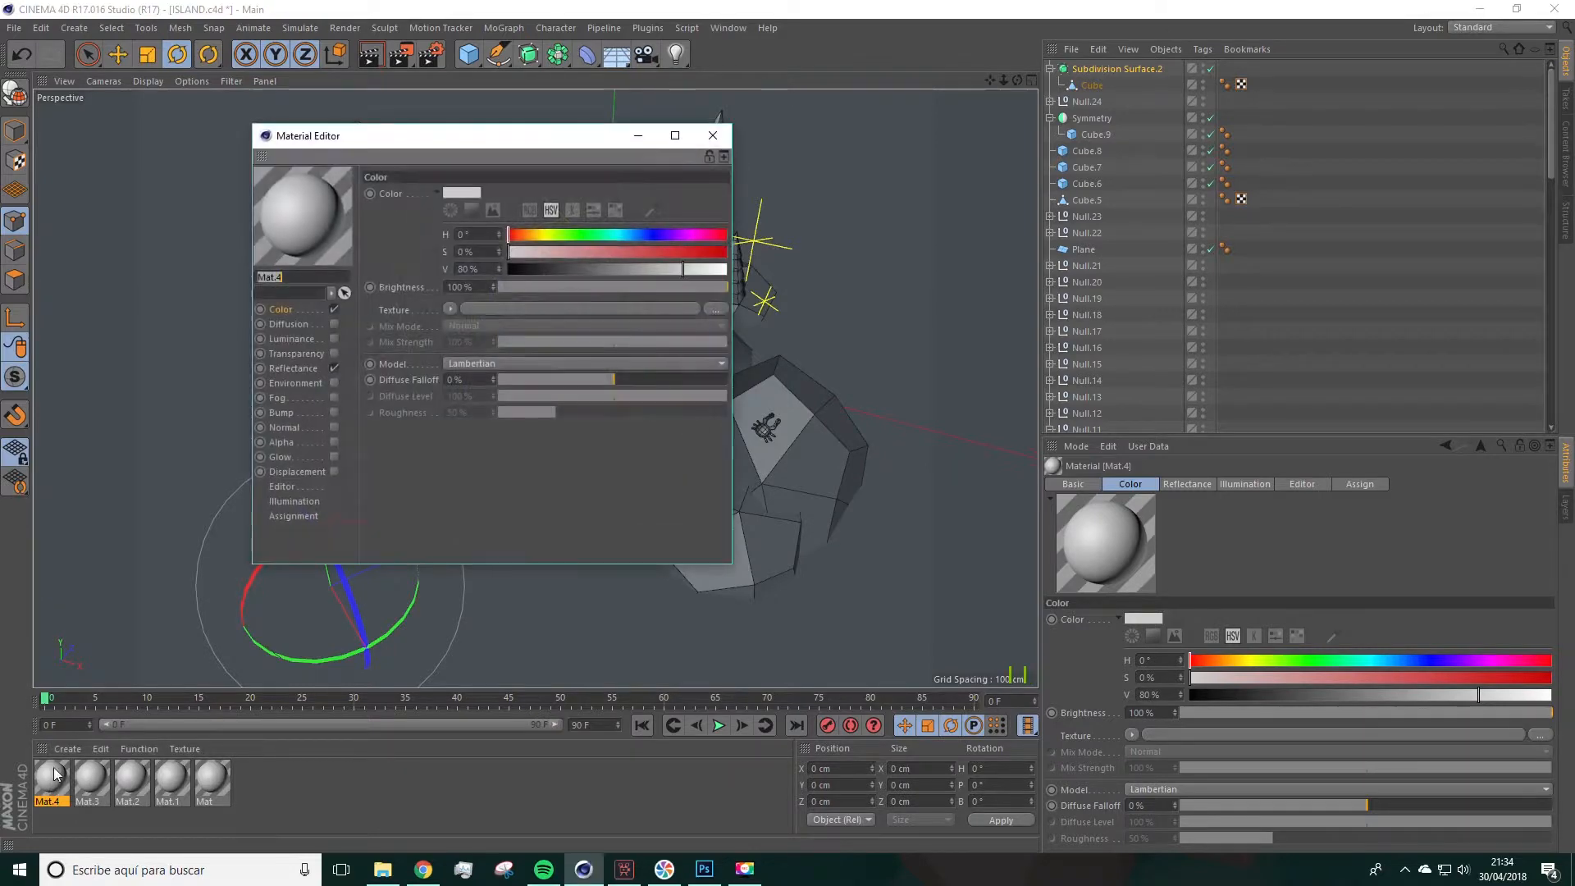
{"action": "left_click", "coordinate": [630, 252]}
{"action": "left_click", "coordinate": [629, 234]}
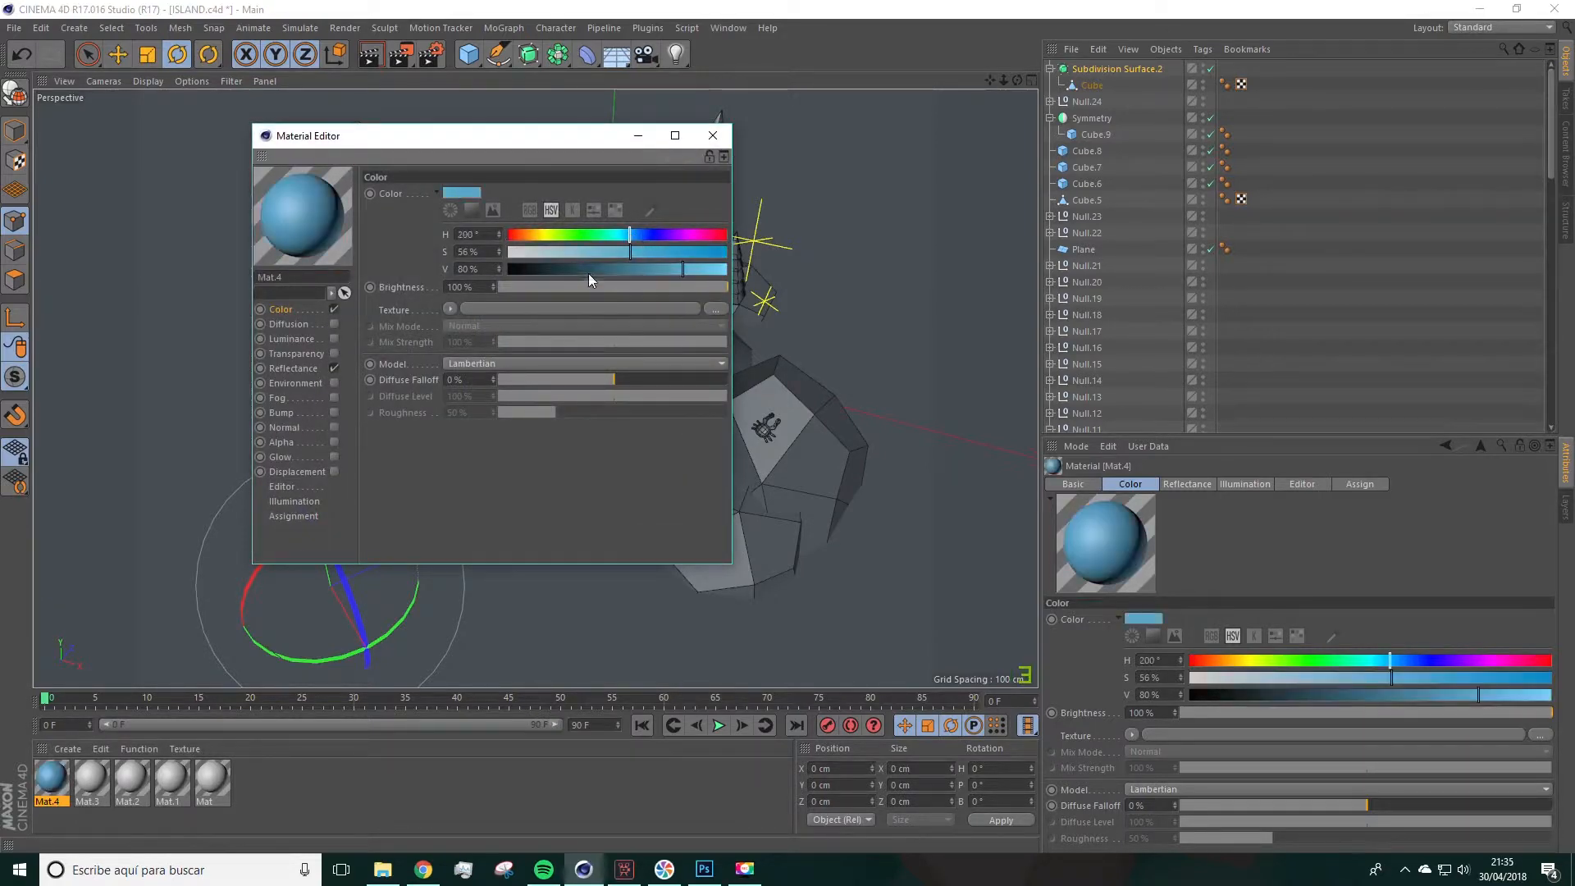
{"action": "left_click", "coordinate": [712, 135]}
{"action": "left_click_drag", "start_coordinate": [171, 490], "coordinate": [185, 460]}
Step: Color Mat.3 green with H 127°, S 64% and V 80%
{"action": "left_click", "coordinate": [92, 787]}
{"action": "double_click", "coordinate": [93, 787]}
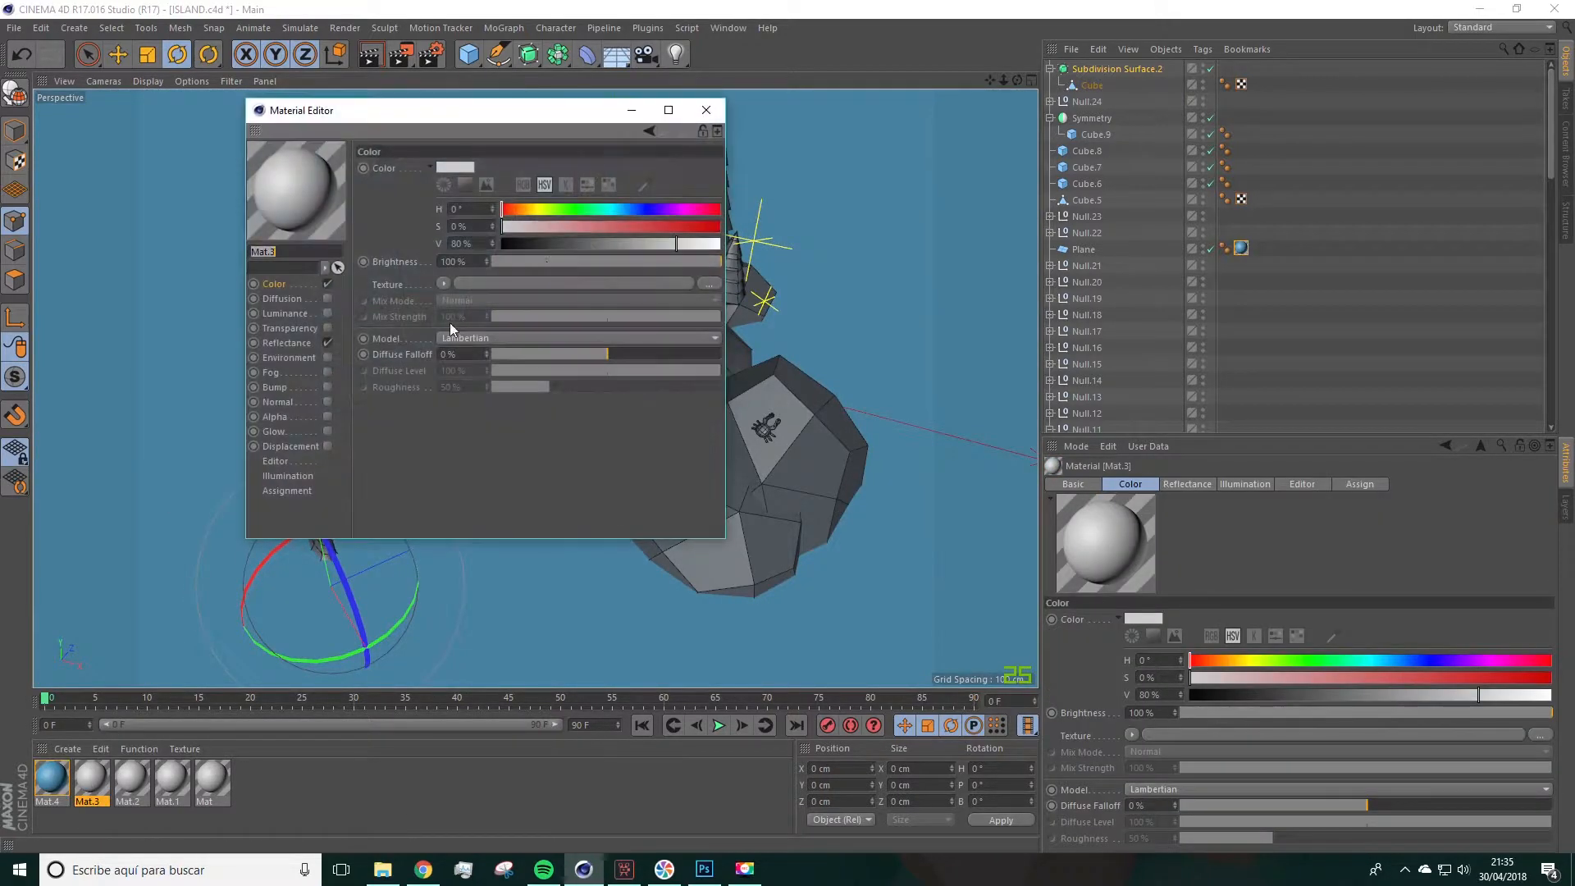
{"action": "left_click", "coordinate": [583, 210]}
{"action": "left_click", "coordinate": [707, 110]}
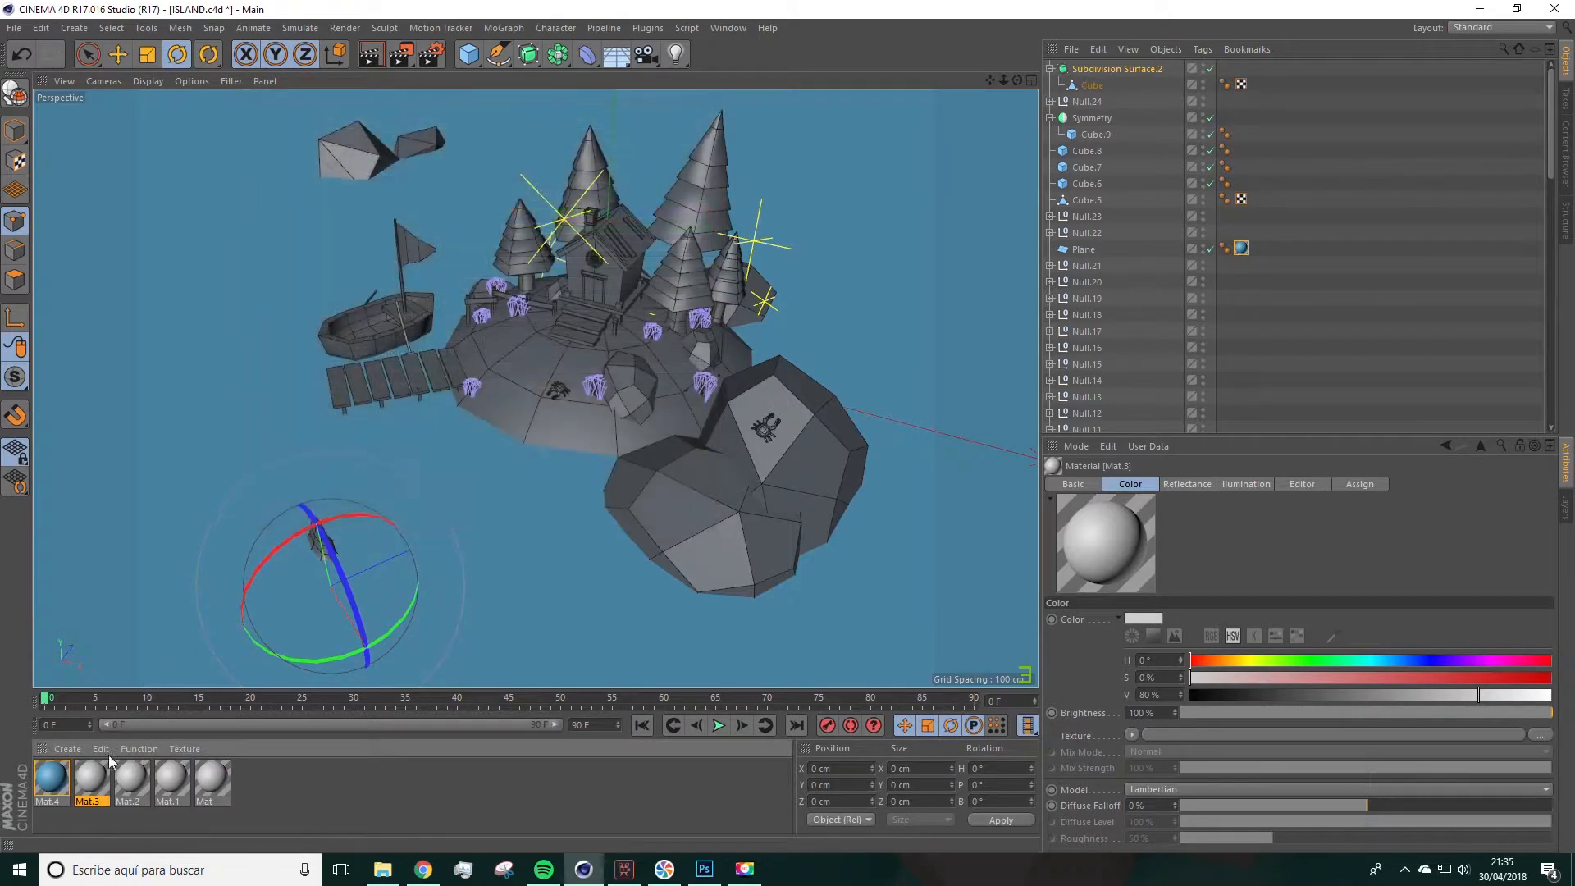
{"action": "double_click", "coordinate": [92, 785]}
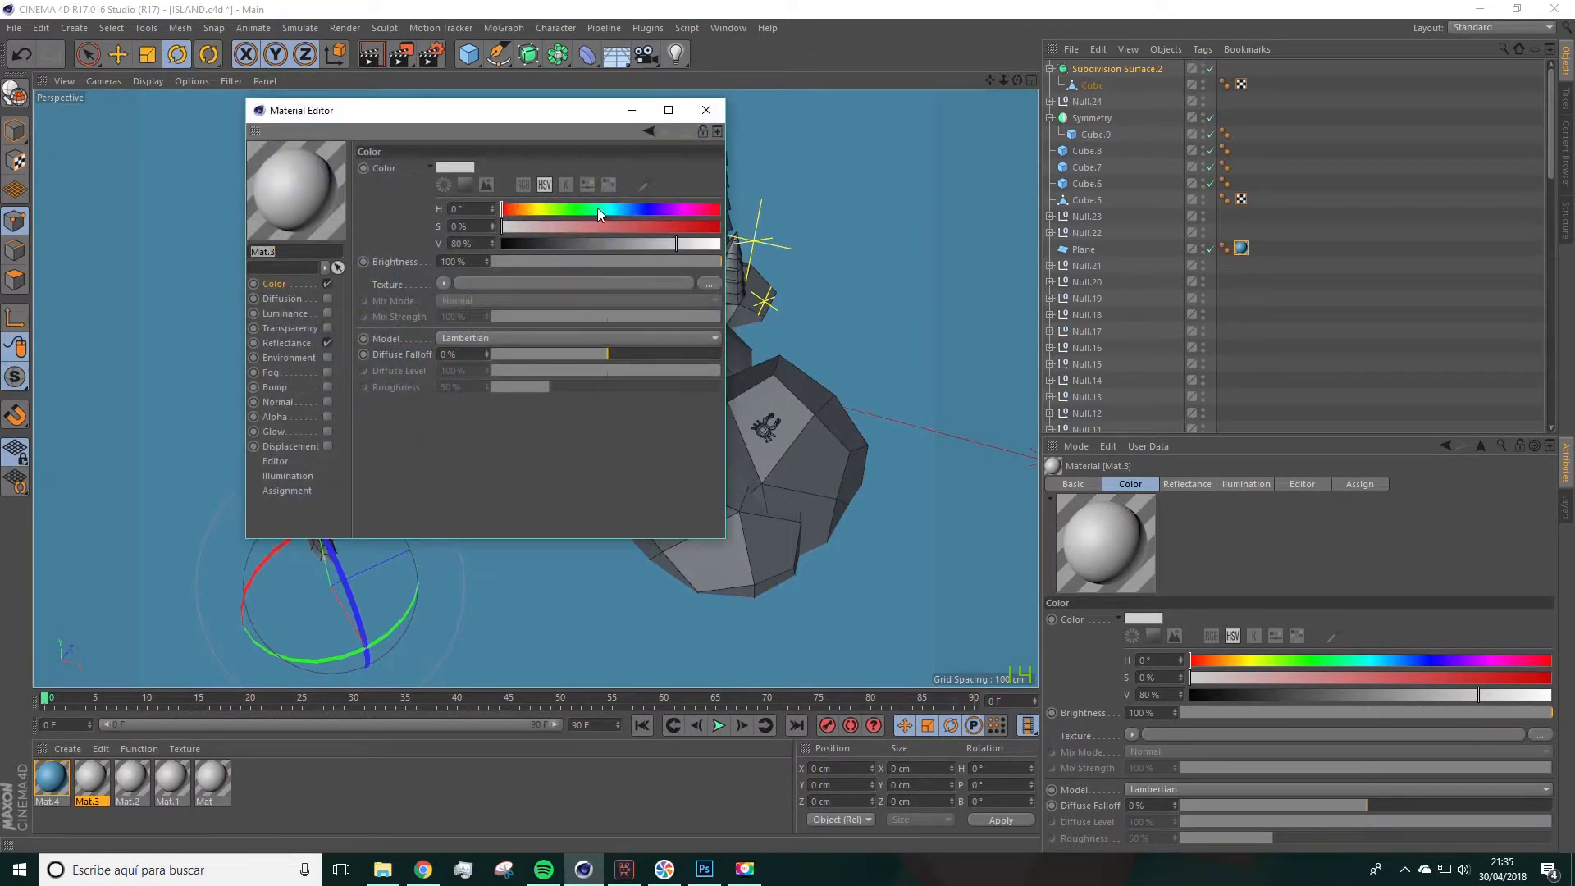
{"action": "left_click", "coordinate": [579, 209]}
{"action": "left_click", "coordinate": [642, 226]}
{"action": "left_click", "coordinate": [706, 110]}
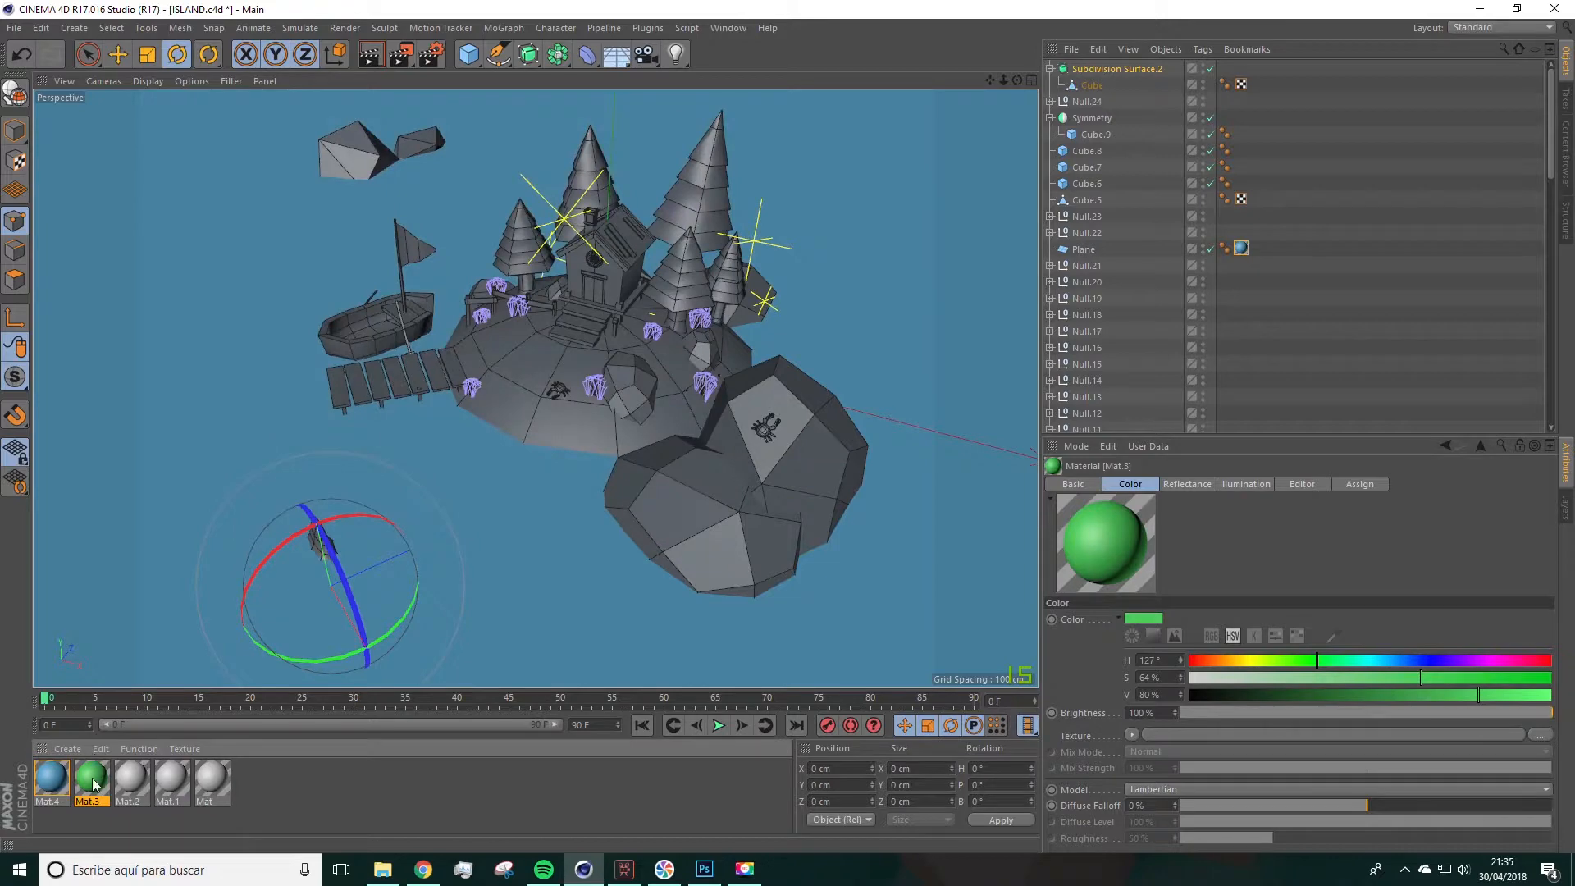
Step: Apply the green Mat.3 material to the tallest tree, Cone.1, and locate that tree in the object list
{"action": "left_click_drag", "start_coordinate": [514, 363], "coordinate": [639, 303]}
{"action": "left_click_drag", "start_coordinate": [700, 214], "coordinate": [701, 213]}
{"action": "scroll", "coordinate": [766, 164], "scroll_direction": "up", "scroll_amount": 5}
{"action": "left_click_drag", "start_coordinate": [699, 271], "coordinate": [445, 215], "text": "alt"}
{"action": "middle_click_drag", "start_coordinate": [445, 215], "coordinate": [577, 435], "text": "alt"}
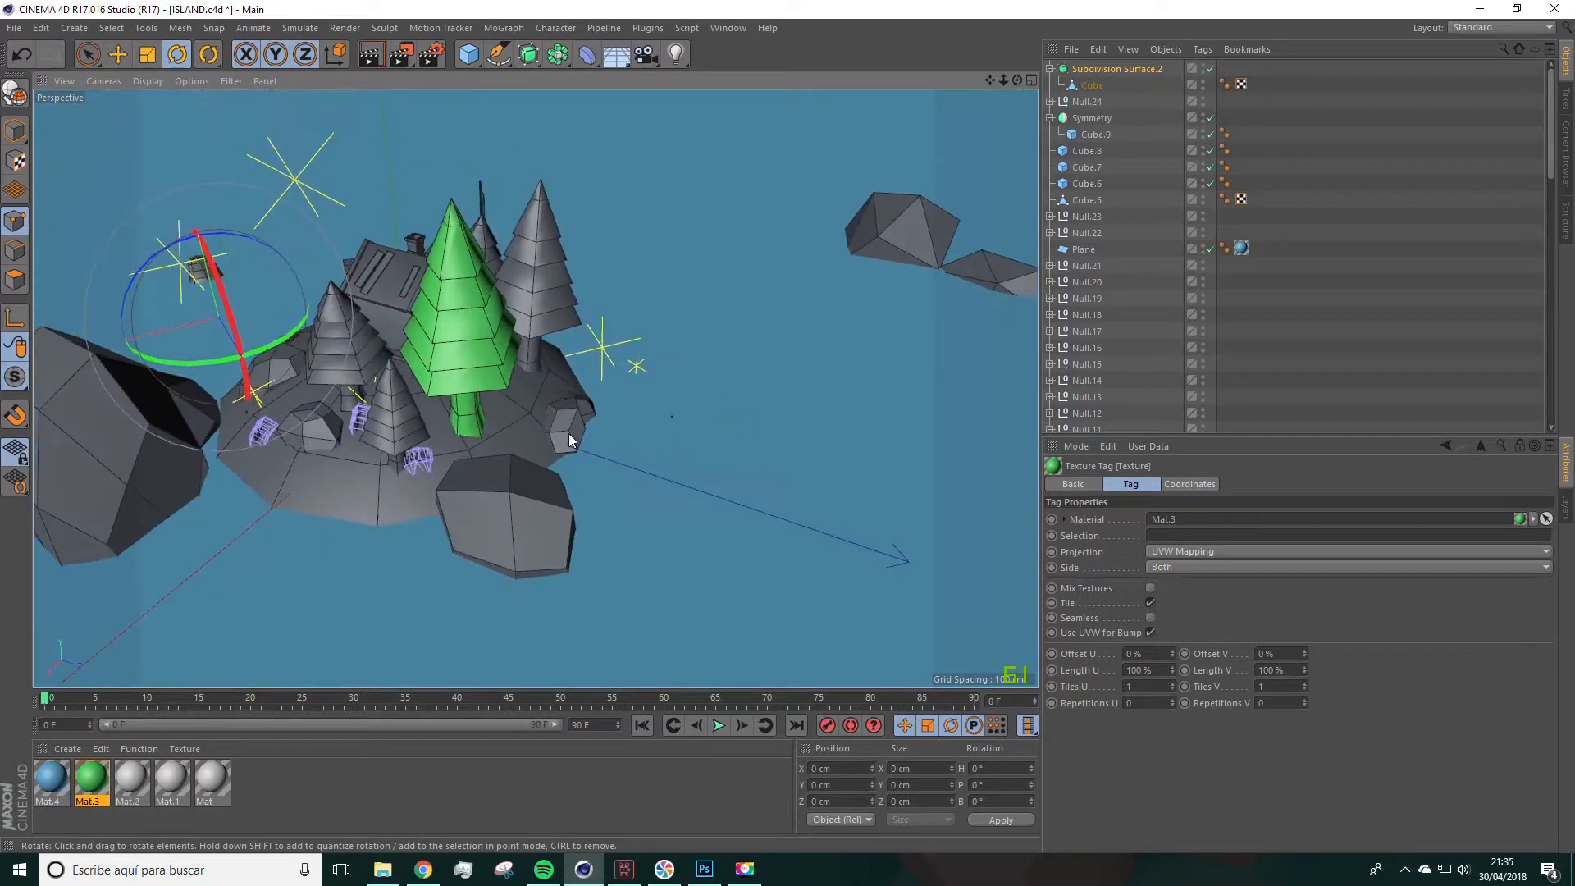
{"action": "left_click_drag", "start_coordinate": [577, 436], "coordinate": [459, 320], "text": "alt"}
{"action": "scroll", "coordinate": [1106, 188], "scroll_direction": "down", "scroll_amount": 10}
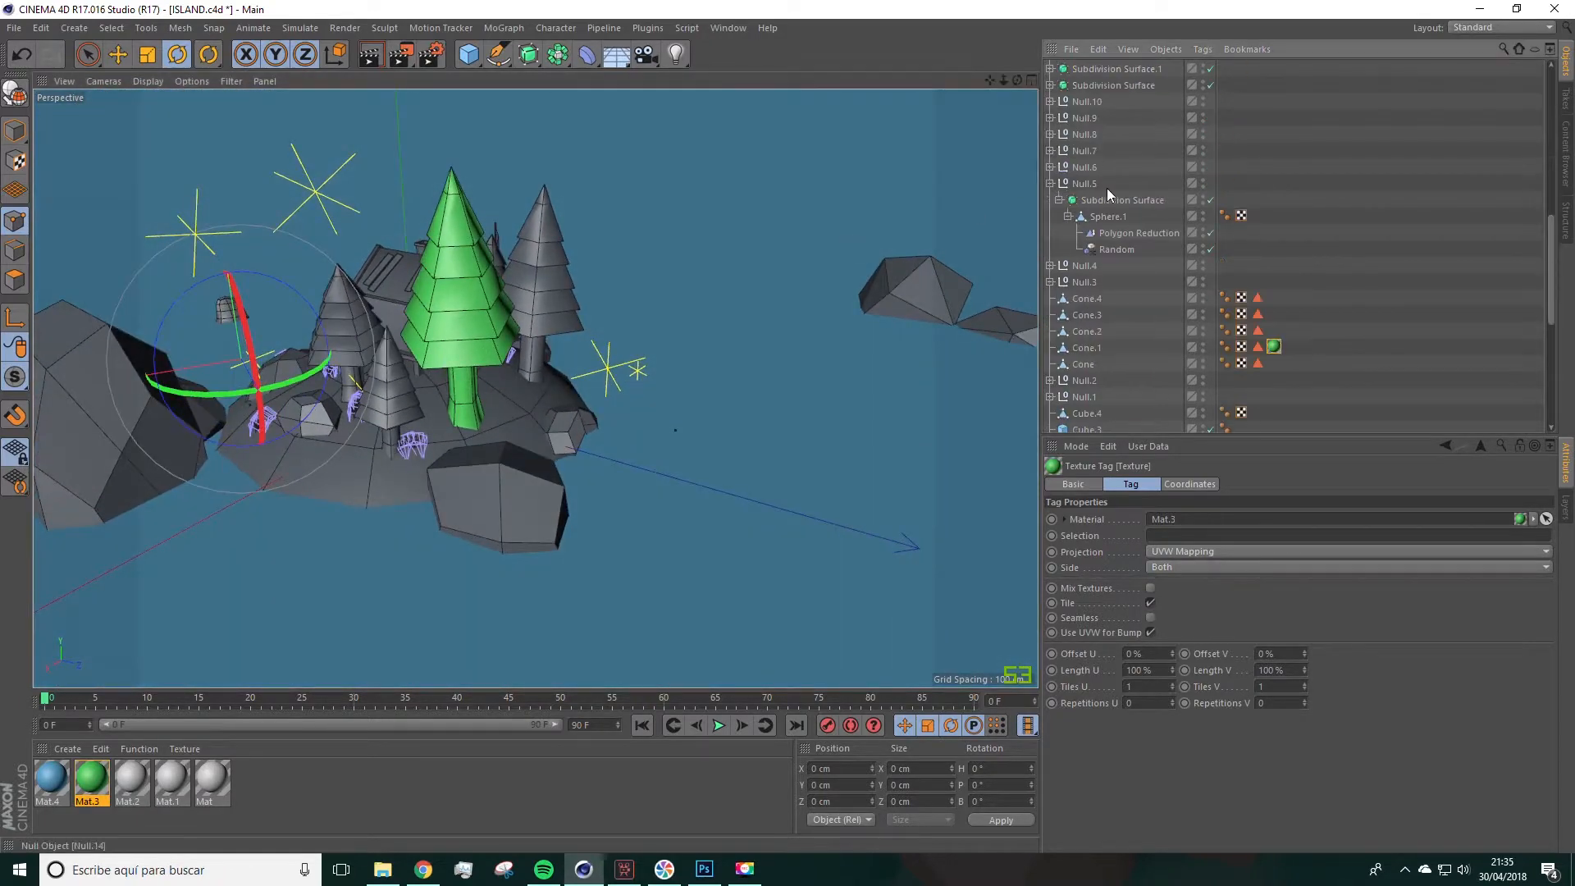
Step: Delete the Mat.3 texture tag from Cone.1
{"action": "left_click", "coordinate": [118, 55]}
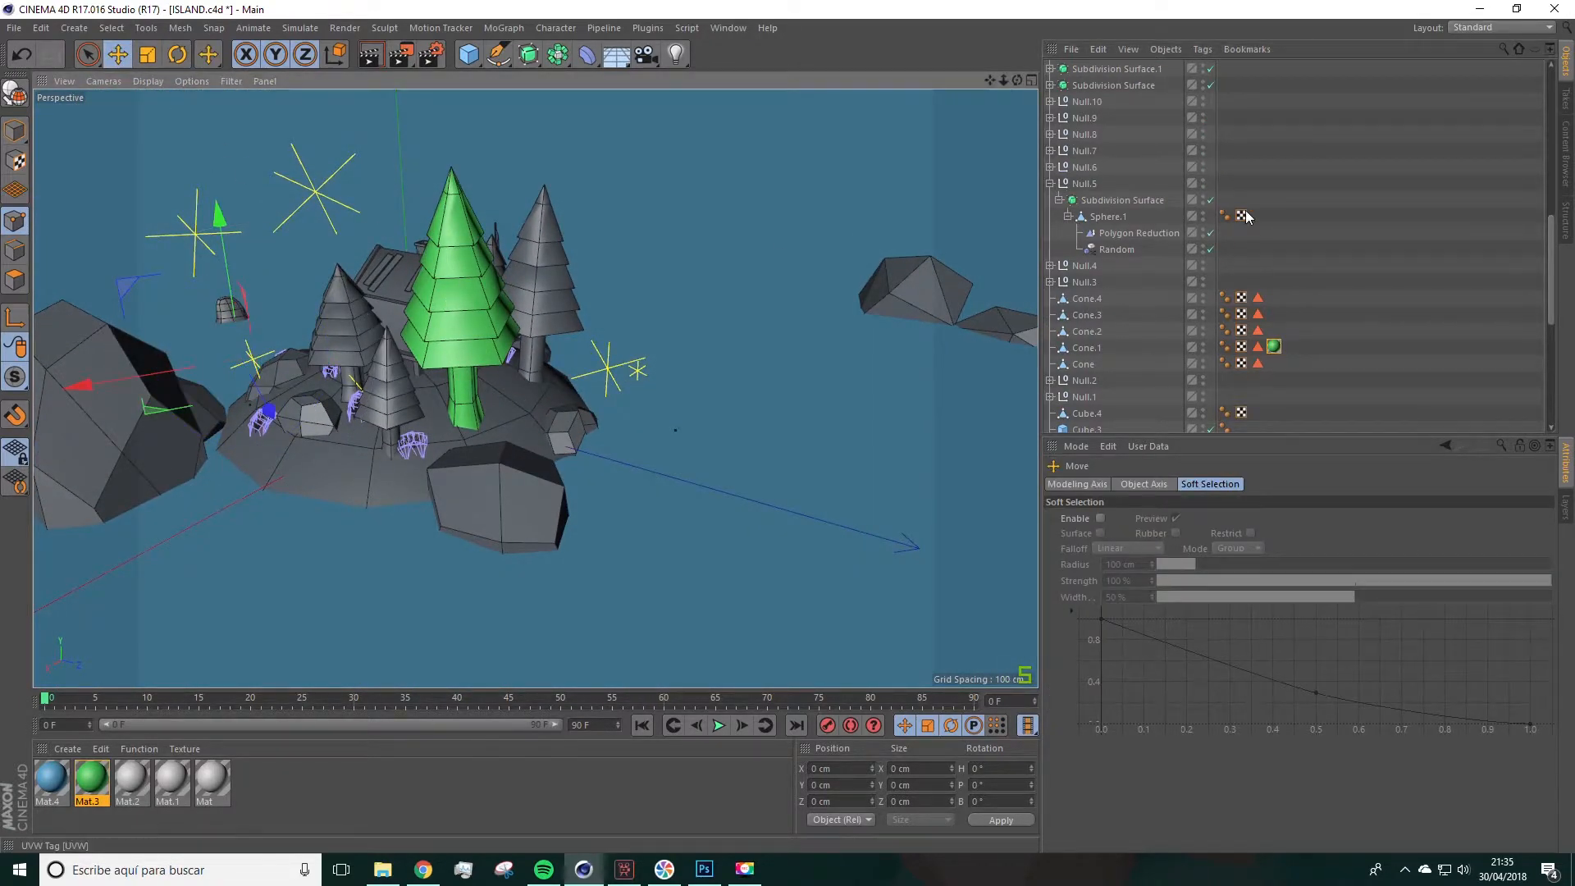
{"action": "scroll", "coordinate": [1130, 305], "scroll_direction": "down", "scroll_amount": 3}
{"action": "left_click", "coordinate": [1088, 250]}
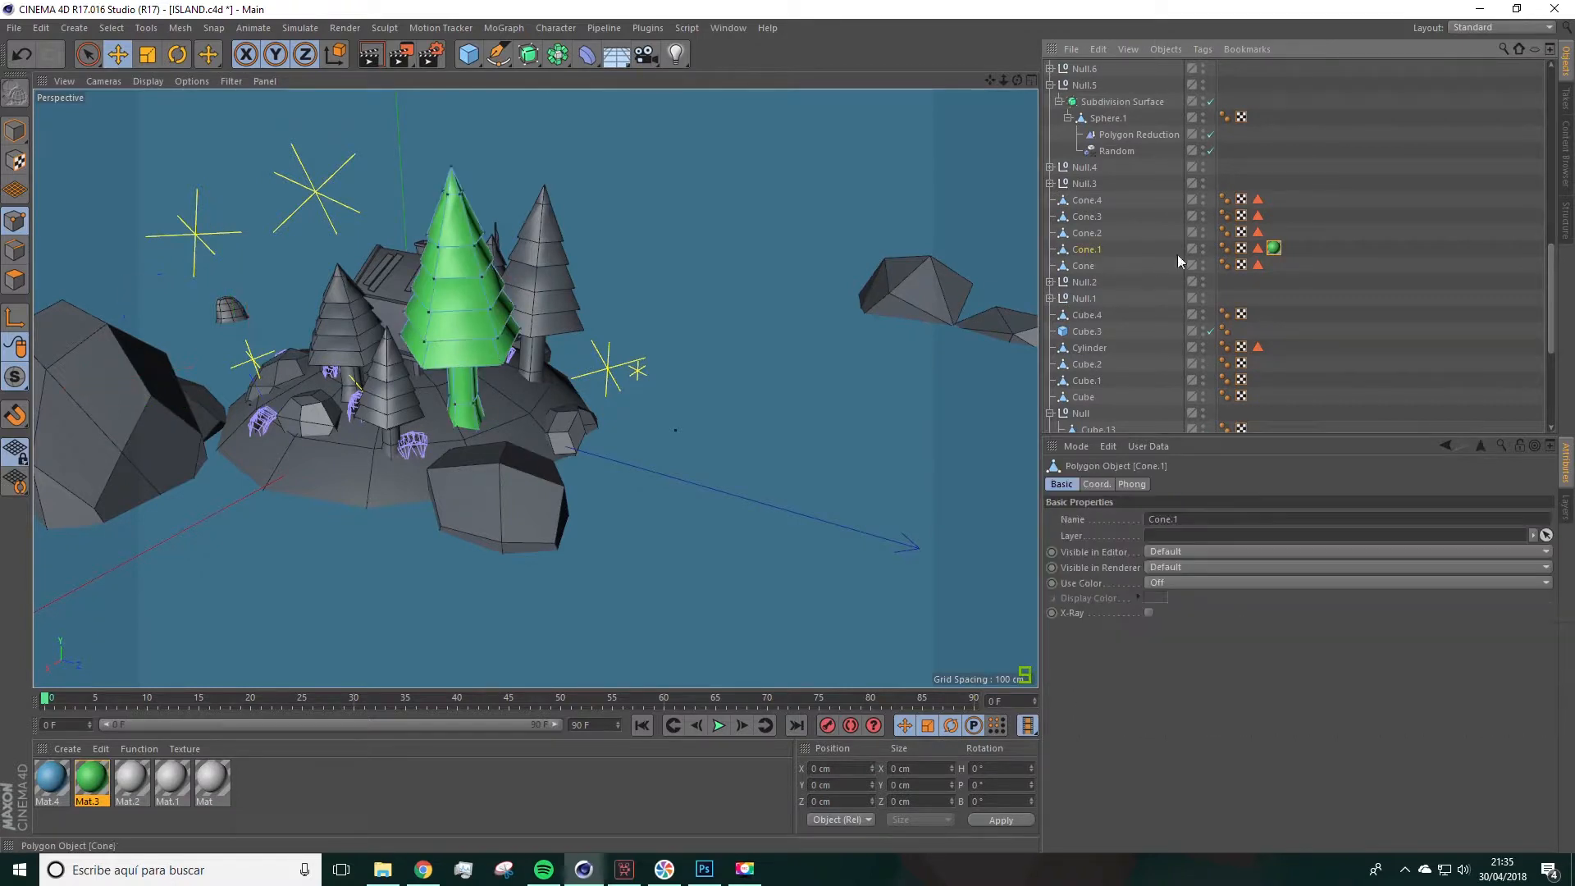
{"action": "left_click", "coordinate": [1273, 248]}
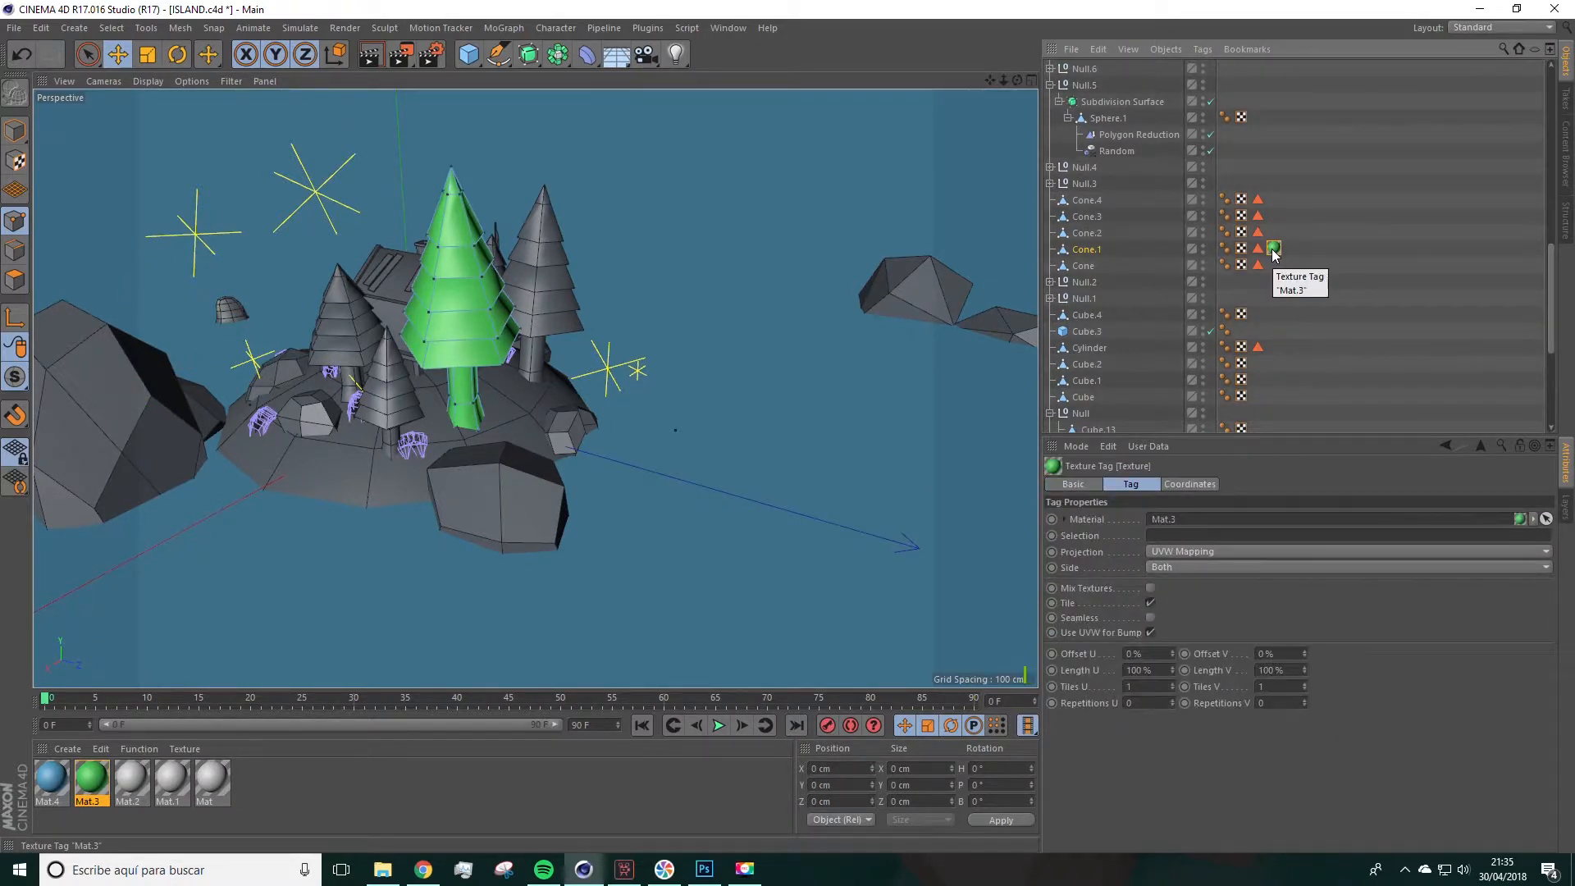
{"action": "key", "text": "Delete"}
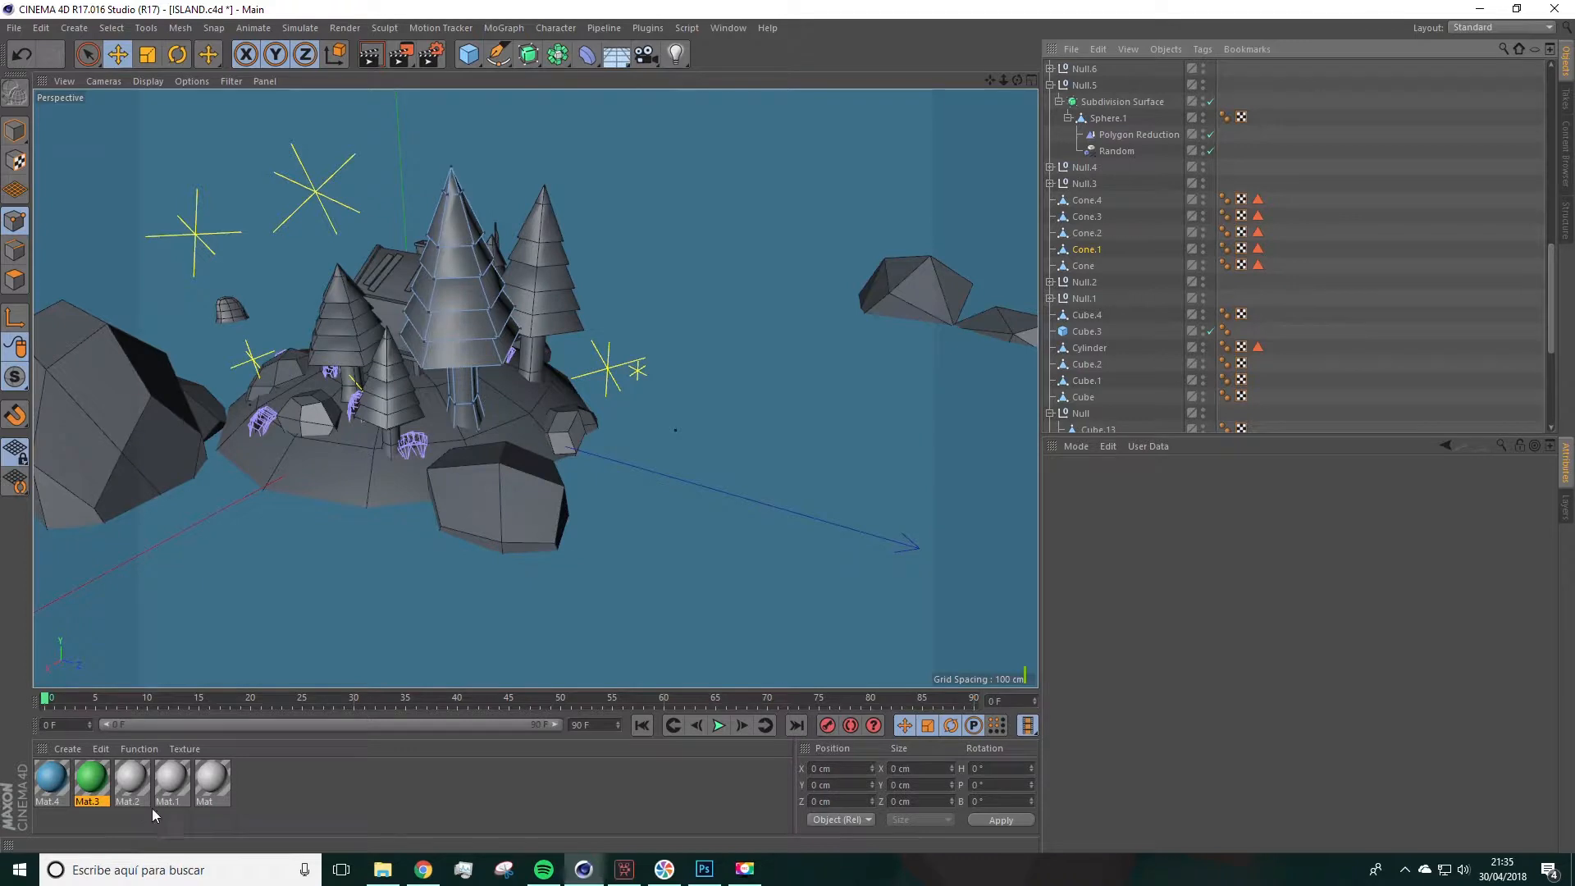
Step: Color Mat.2 dark brown with H 0°, S 49% and V 26%
{"action": "left_click", "coordinate": [130, 784]}
{"action": "double_click", "coordinate": [130, 787]}
{"action": "left_click", "coordinate": [589, 228]}
{"action": "left_click", "coordinate": [527, 227]}
{"action": "left_click", "coordinate": [557, 244]}
{"action": "left_click", "coordinate": [608, 227]}
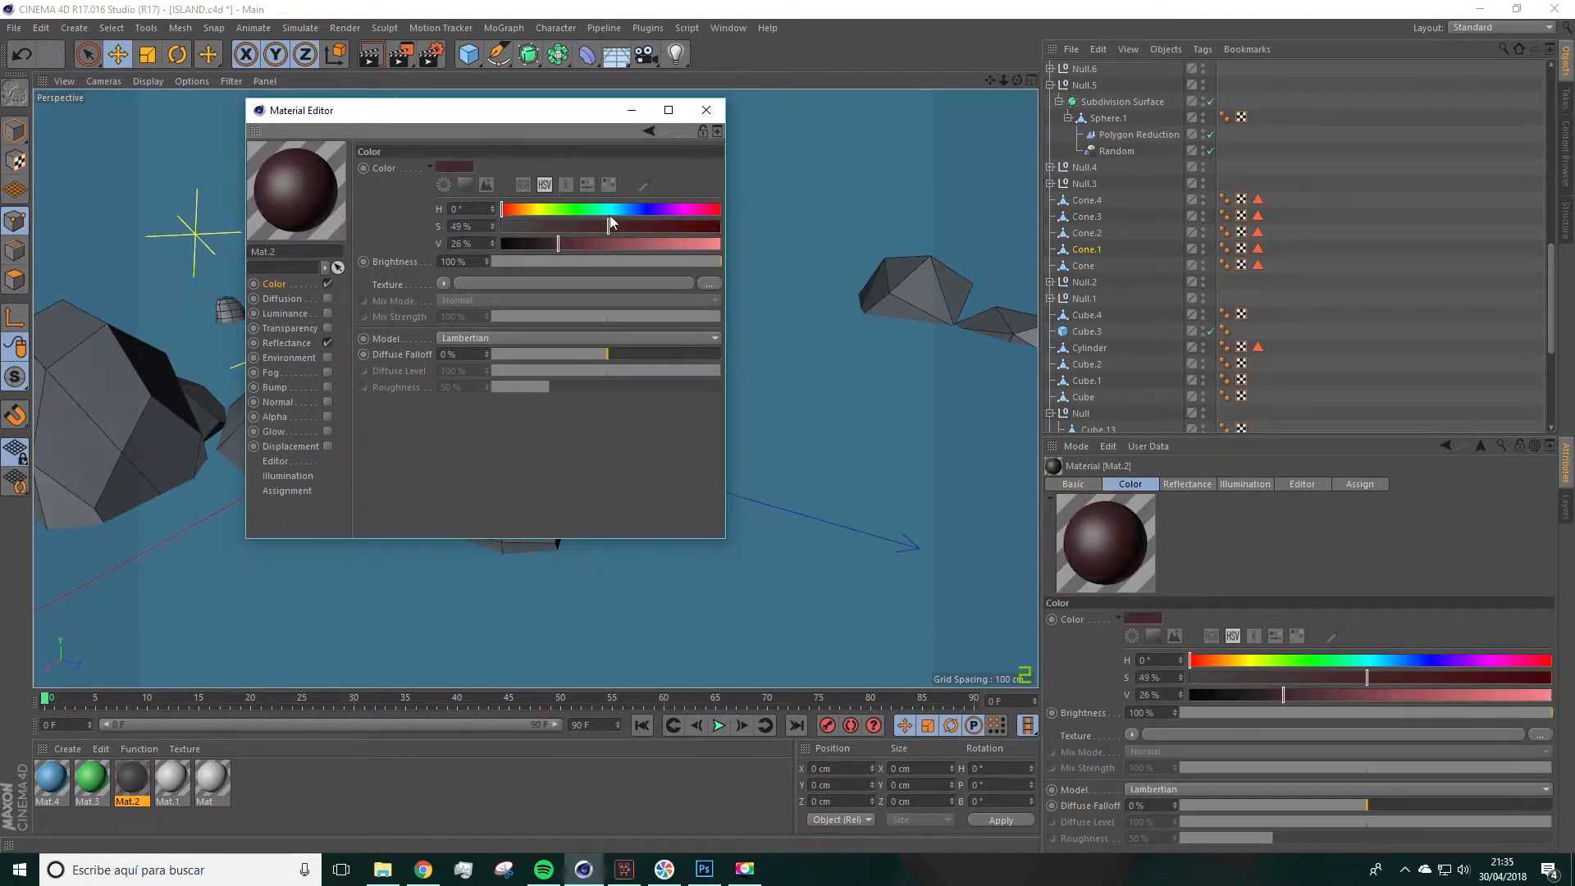
{"action": "left_click", "coordinate": [710, 109]}
Step: Apply the brown Mat.2 to Cone.1 and restrict it to the trunk's Polygon Selection
{"action": "left_click", "coordinate": [16, 281]}
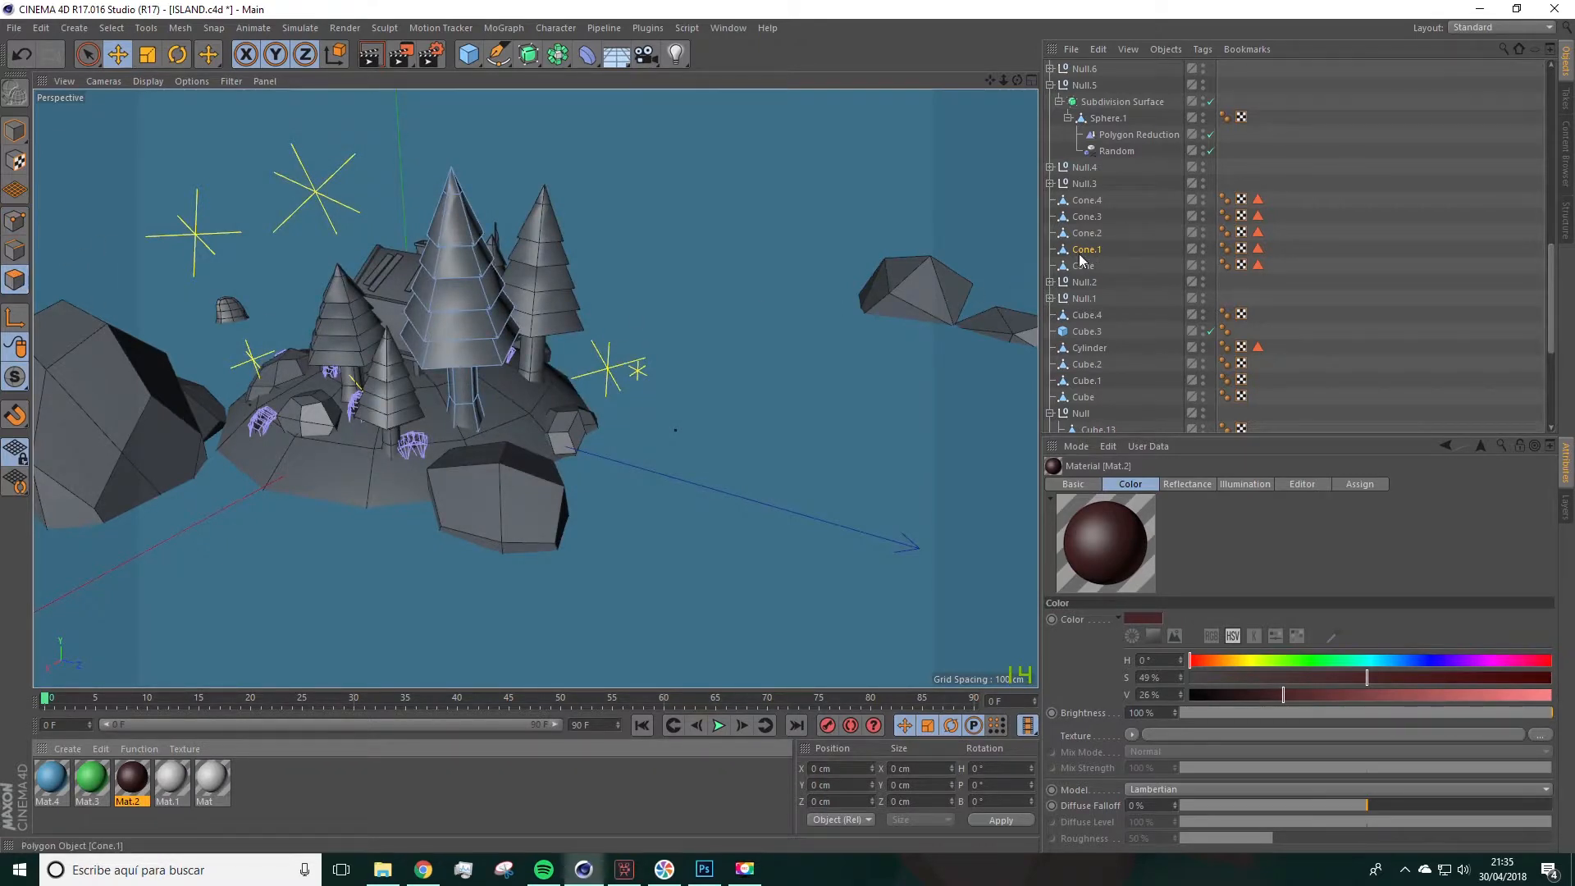
{"action": "scroll", "coordinate": [459, 386], "scroll_direction": "up", "scroll_amount": 5}
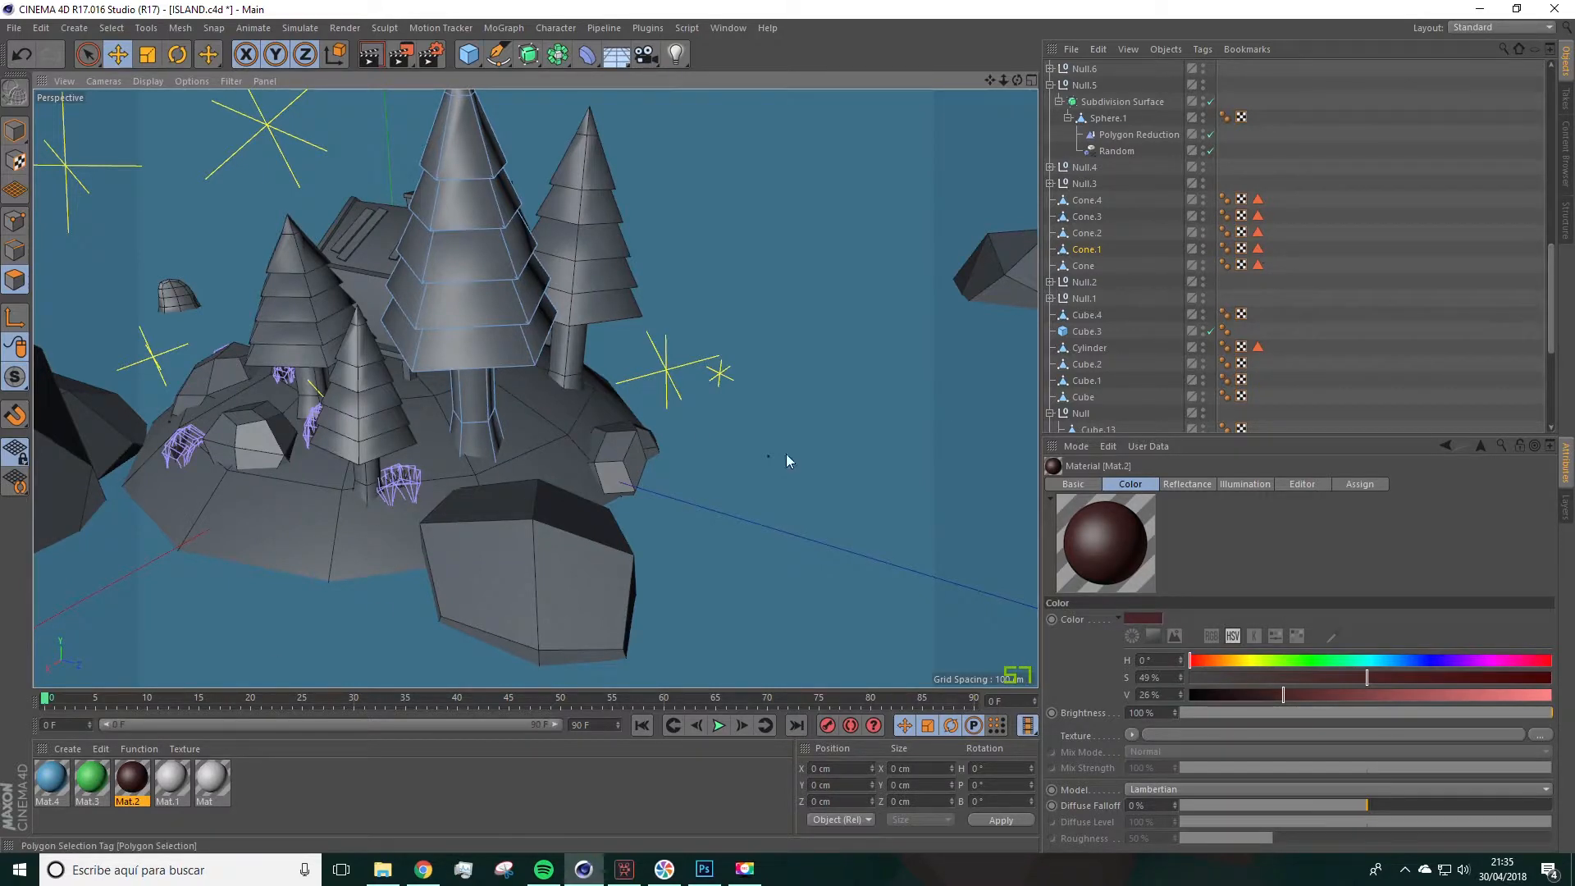
{"action": "left_click_drag", "start_coordinate": [134, 782], "coordinate": [1091, 256]}
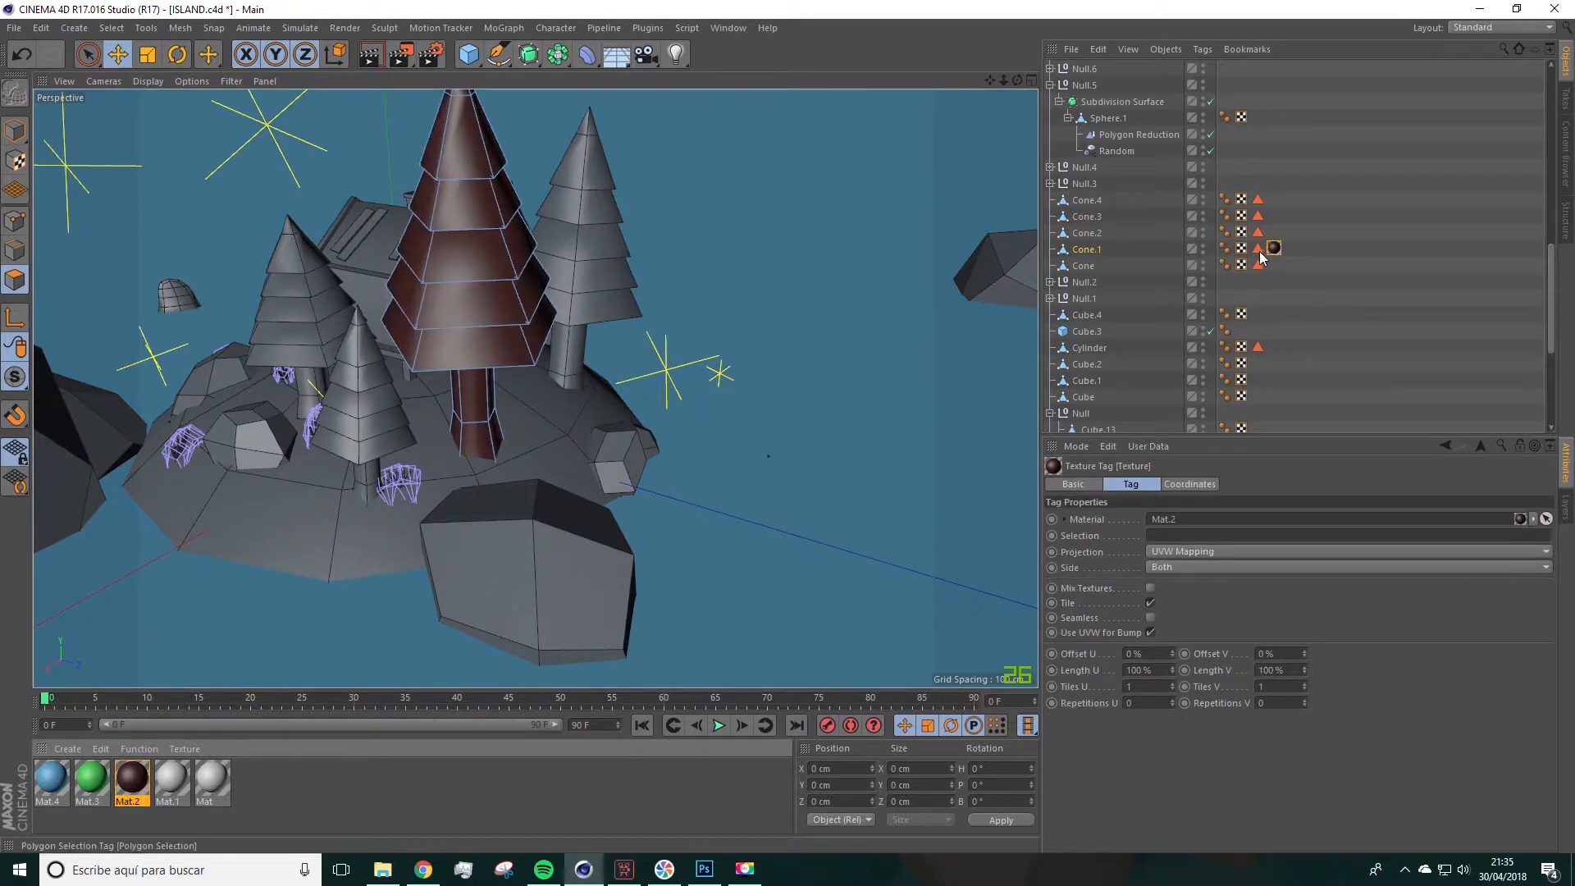
{"action": "left_click_drag", "start_coordinate": [1261, 251], "coordinate": [1171, 542]}
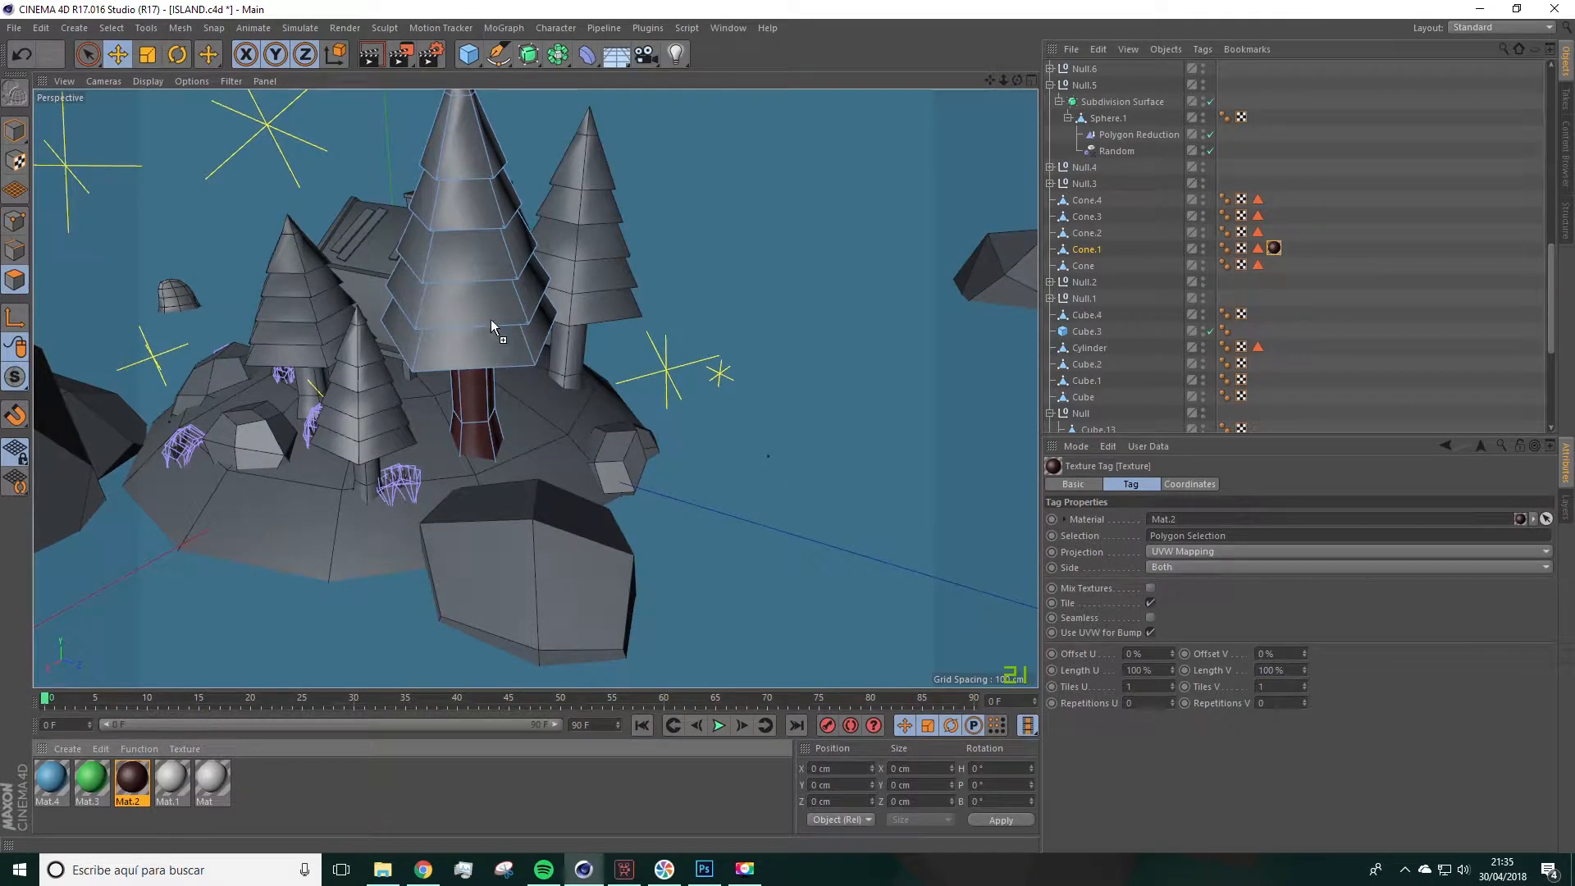
Step: Apply the green Mat.3 to Cone.1 and place its texture tag ahead of the Polygon Selection and Mat.2 tags
{"action": "left_click_drag", "start_coordinate": [494, 314], "coordinate": [500, 304]}
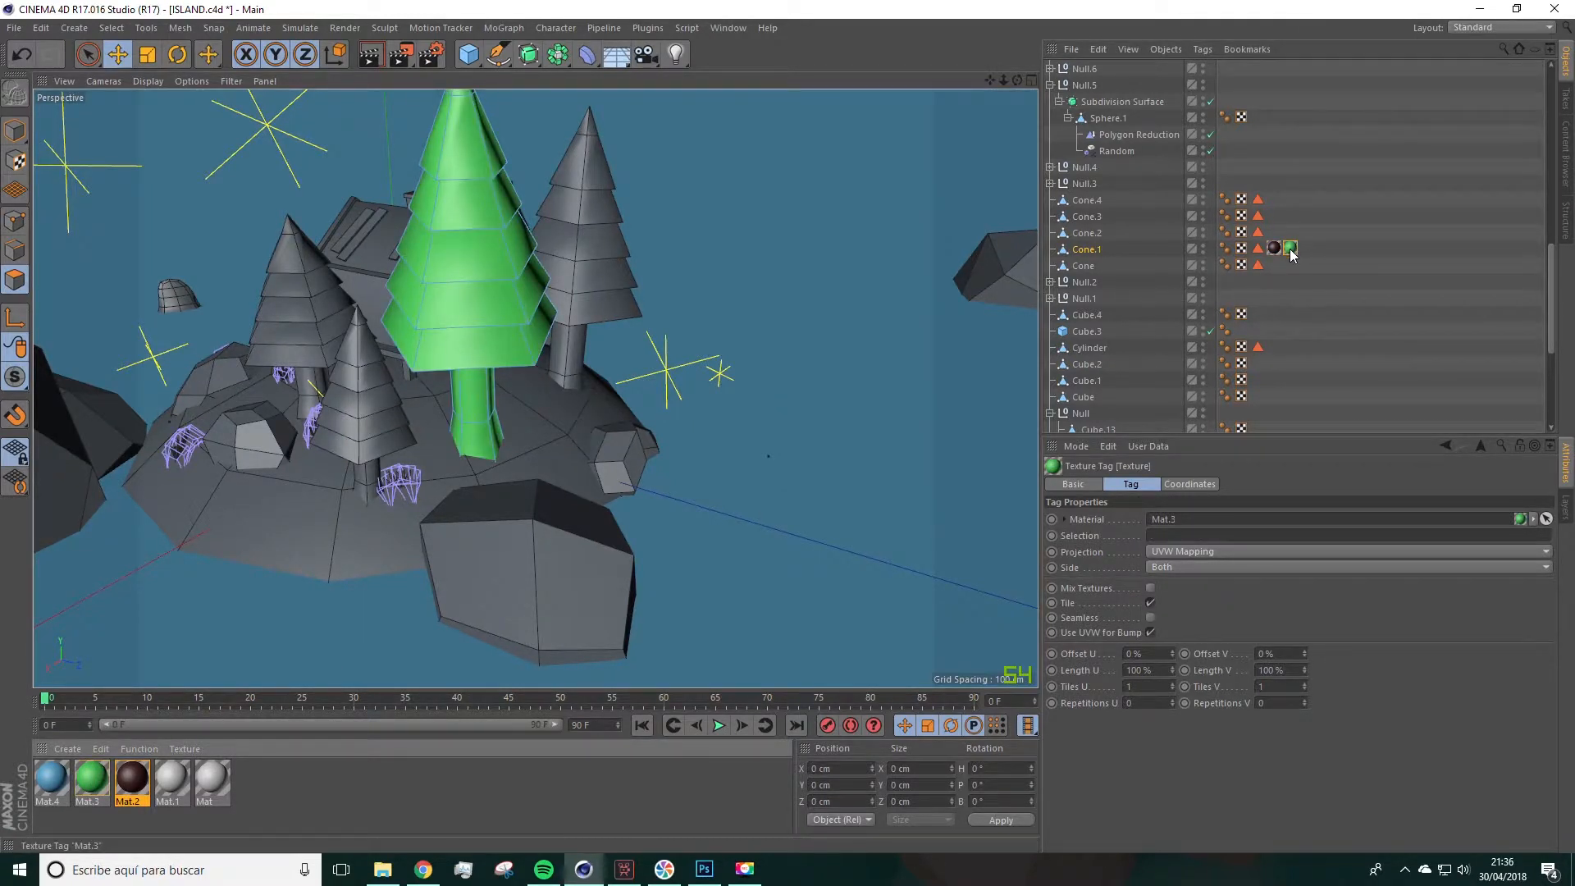
{"action": "left_click_drag", "start_coordinate": [1289, 254], "coordinate": [1255, 249]}
{"action": "left_click_drag", "start_coordinate": [579, 341], "coordinate": [626, 366], "text": "alt"}
{"action": "left_click_drag", "start_coordinate": [523, 342], "coordinate": [641, 416], "text": "alt"}
{"action": "middle_click_drag", "start_coordinate": [641, 416], "coordinate": [574, 427], "text": "alt"}
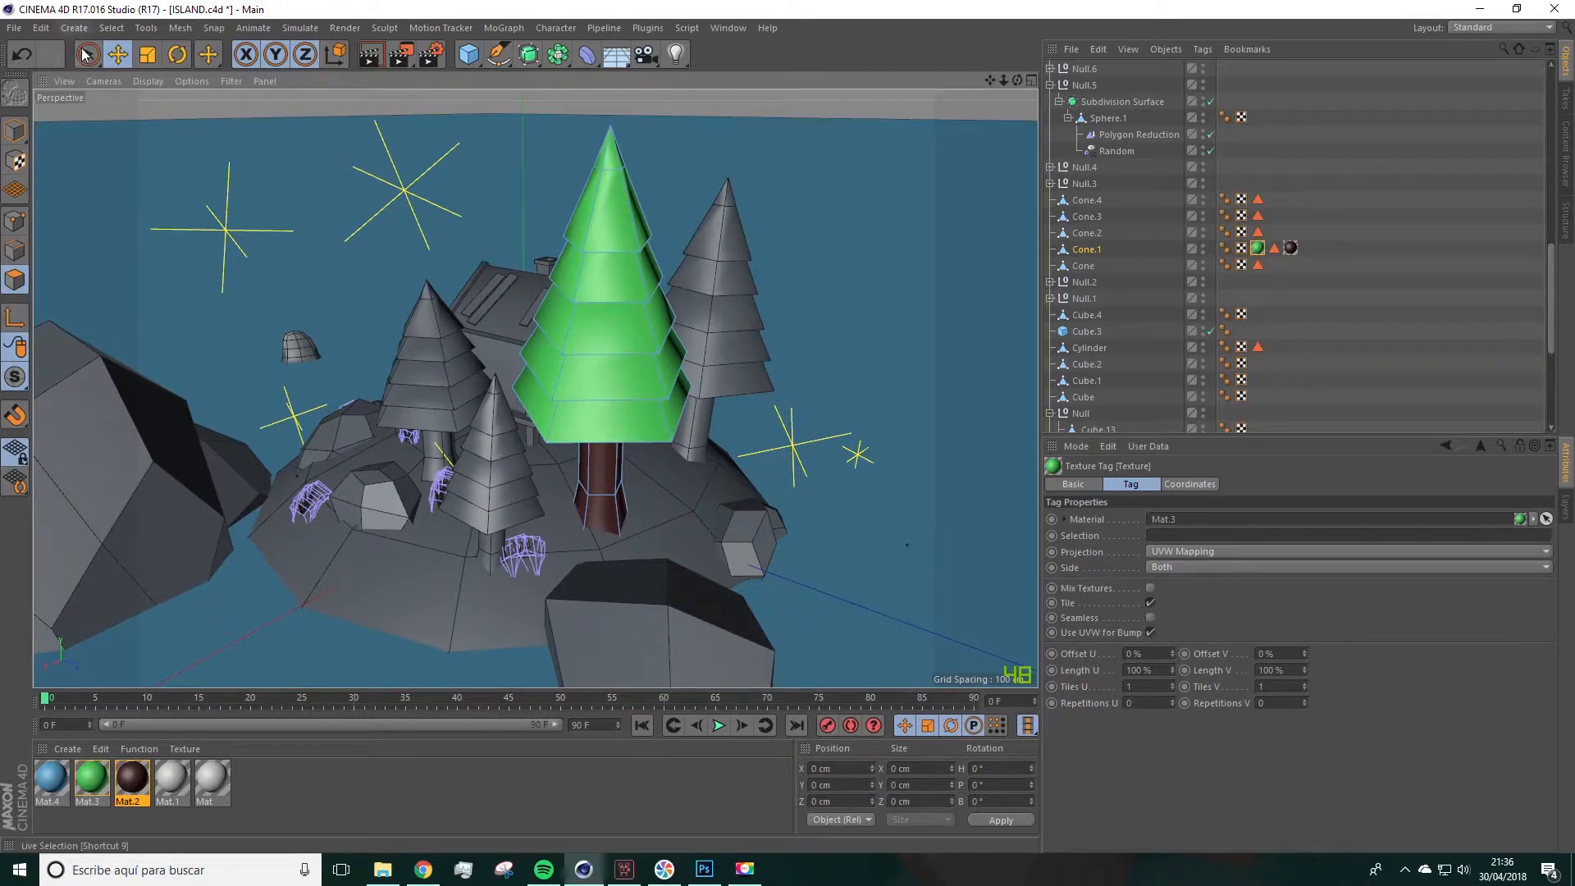
Step: Texture the neighbouring Cone tree with Mat.2 restricted to its Polygon Selection, and add Mat.3 with its tag ordered before Mat.2
{"action": "left_click", "coordinate": [726, 310]}
{"action": "left_click_drag", "start_coordinate": [753, 305], "coordinate": [695, 314], "text": "alt"}
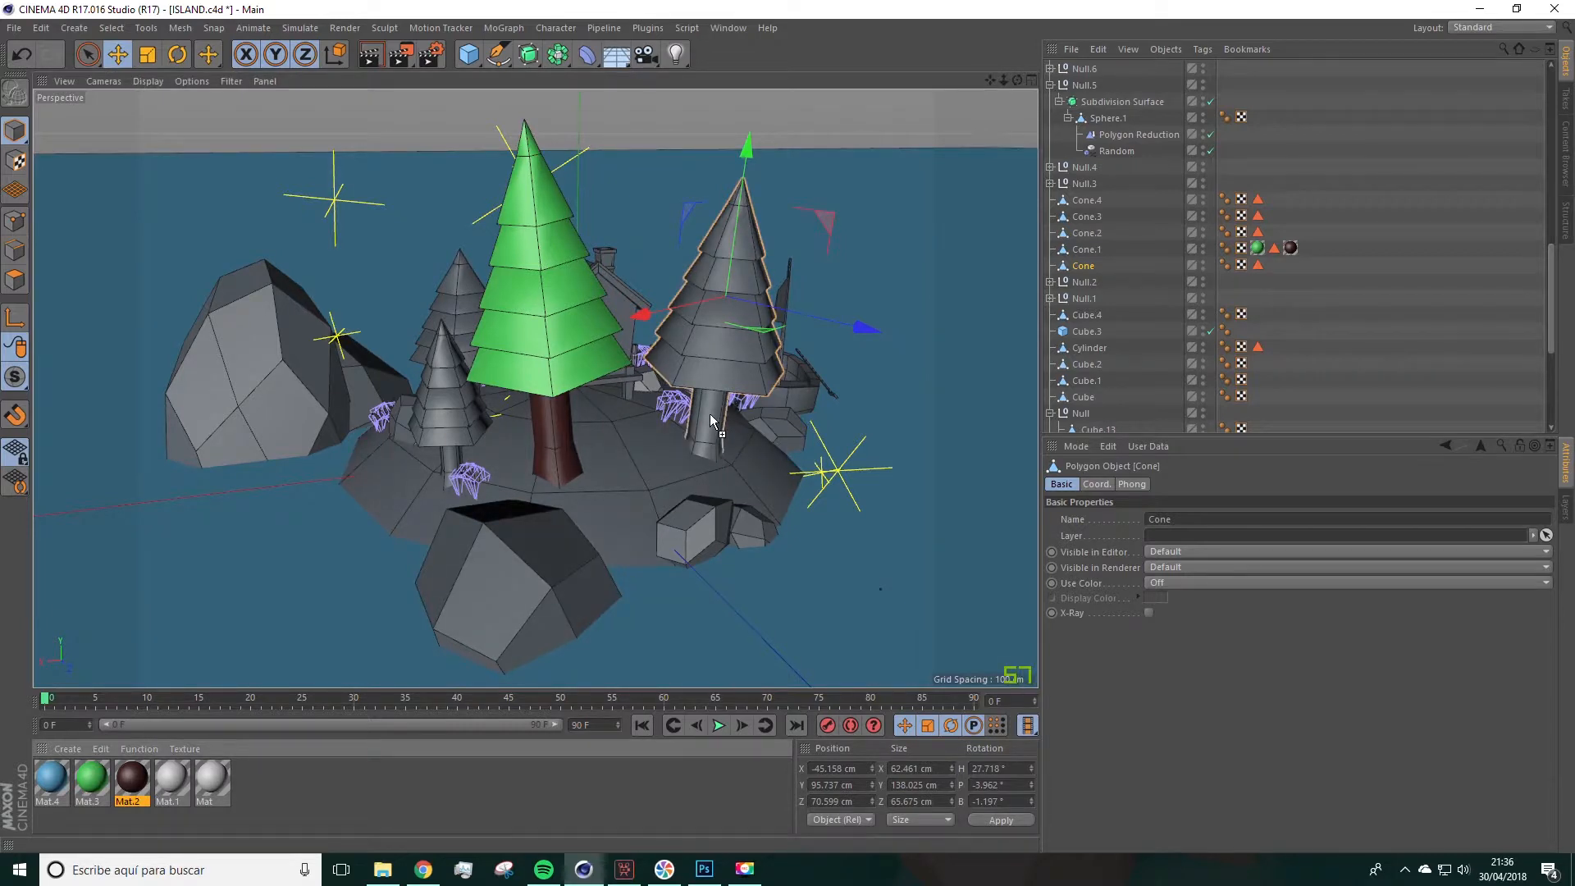
{"action": "left_click_drag", "start_coordinate": [711, 412], "coordinate": [710, 412]}
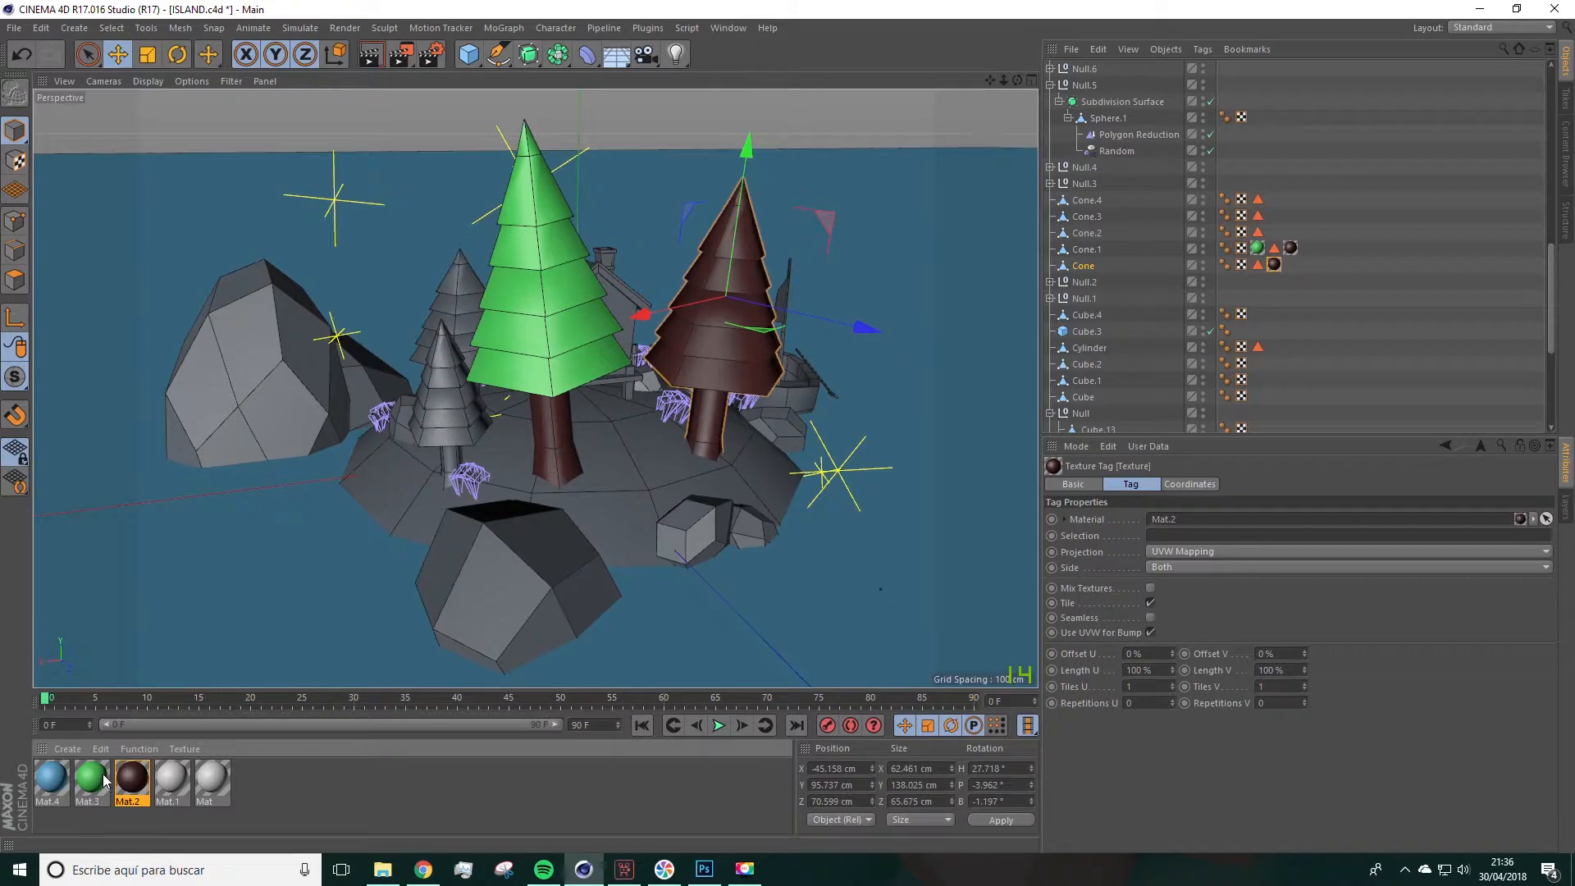
{"action": "left_click_drag", "start_coordinate": [1258, 266], "coordinate": [1166, 535]}
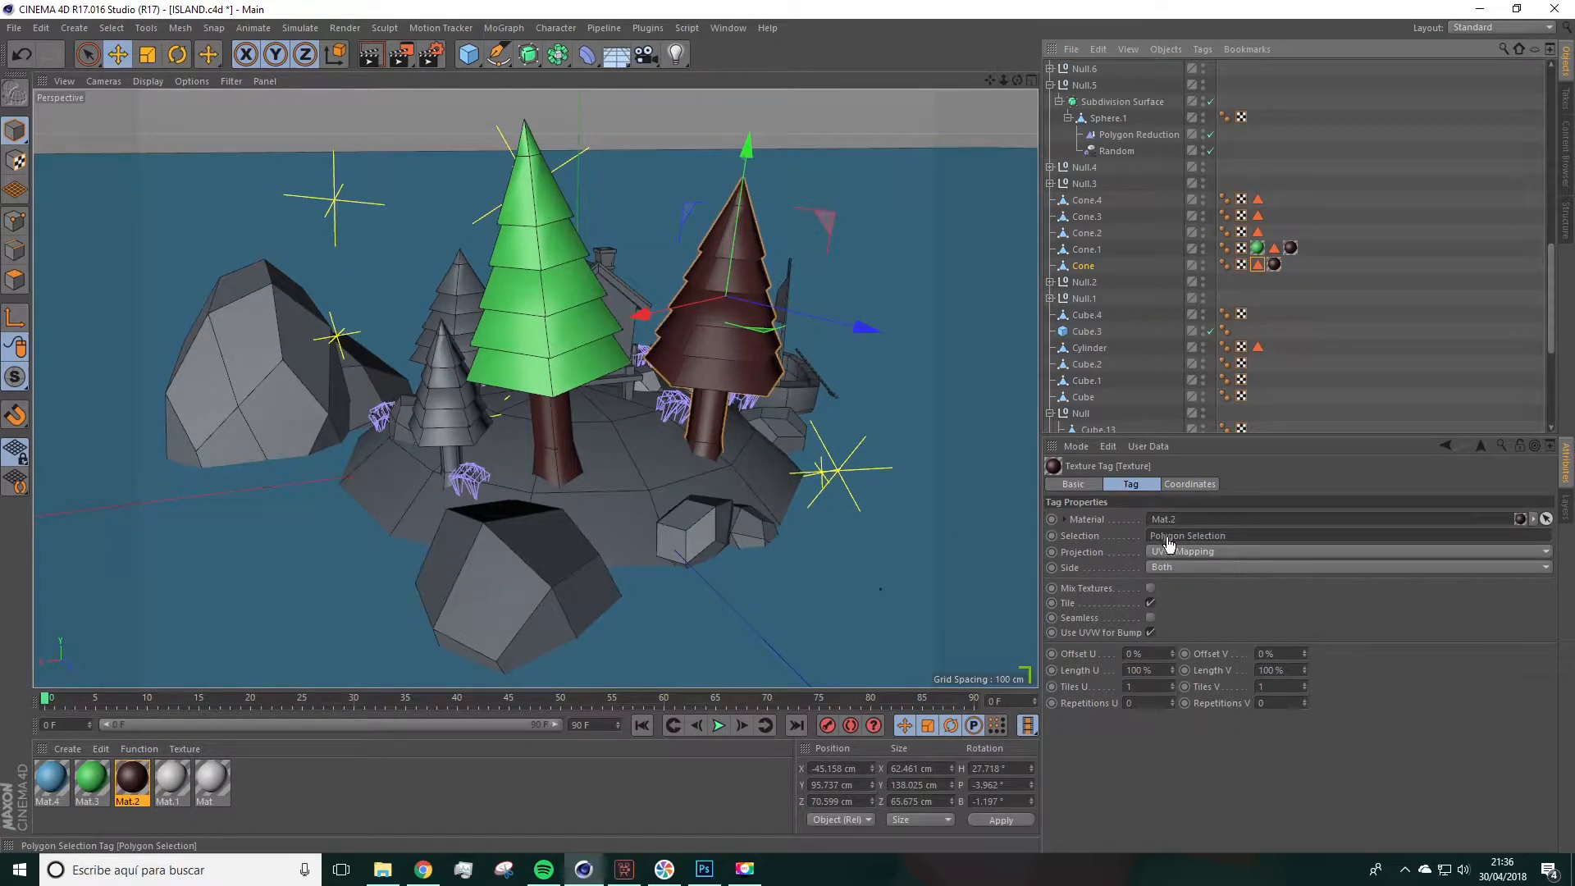
{"action": "left_click_drag", "start_coordinate": [92, 781], "coordinate": [722, 351]}
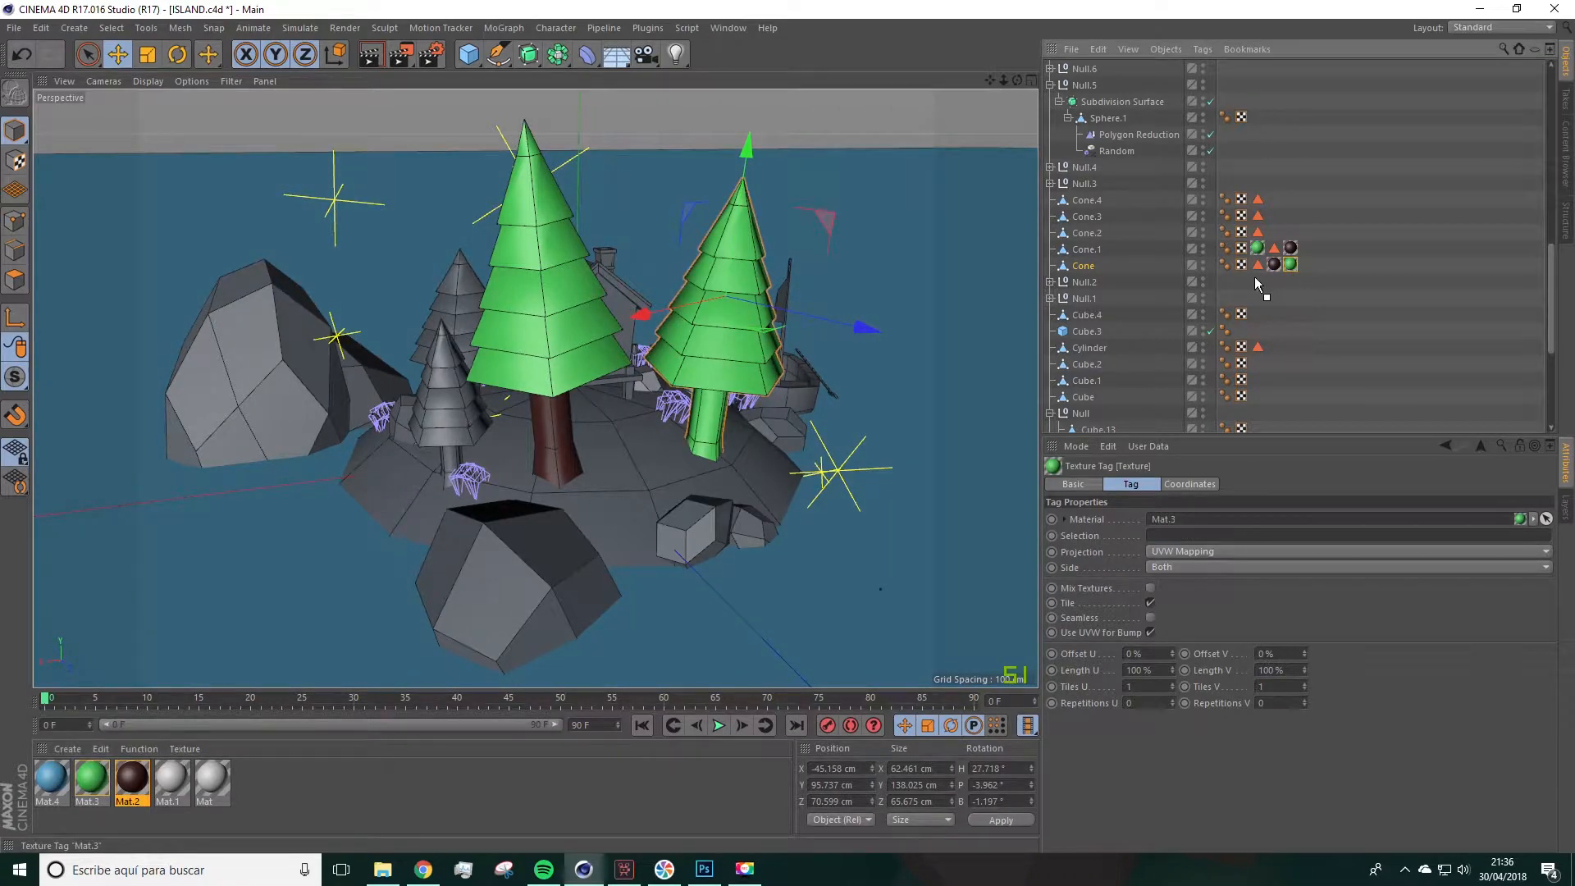
{"action": "left_click_drag", "start_coordinate": [1249, 264], "coordinate": [1249, 264]}
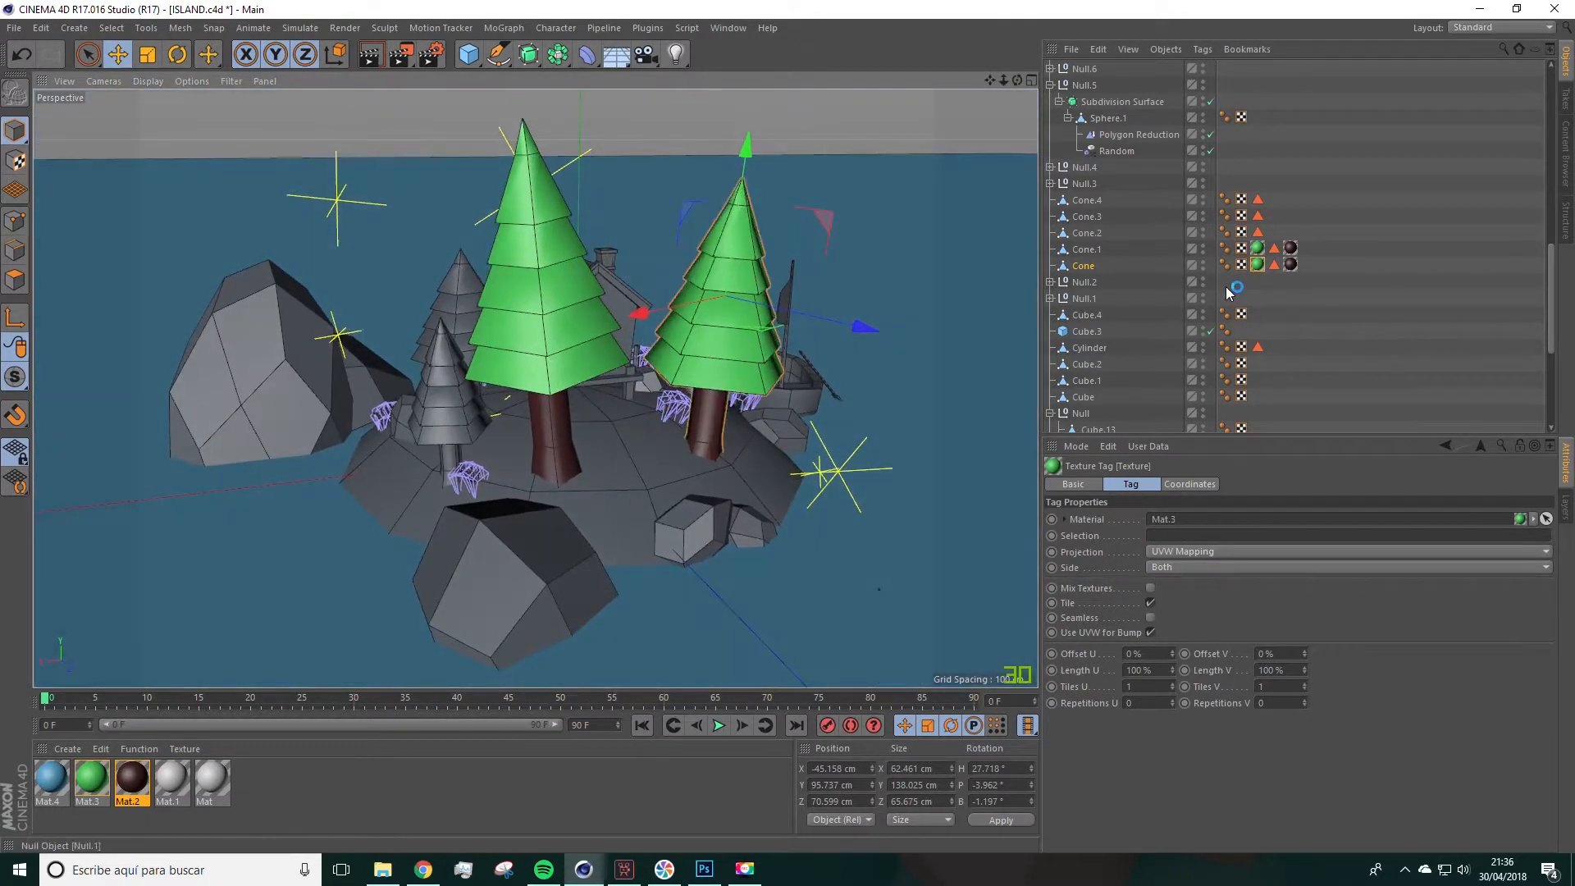
Step: Tint Mat.1 a pale, warm off-white for the scene's rocks
{"action": "left_click", "coordinate": [1289, 264]}
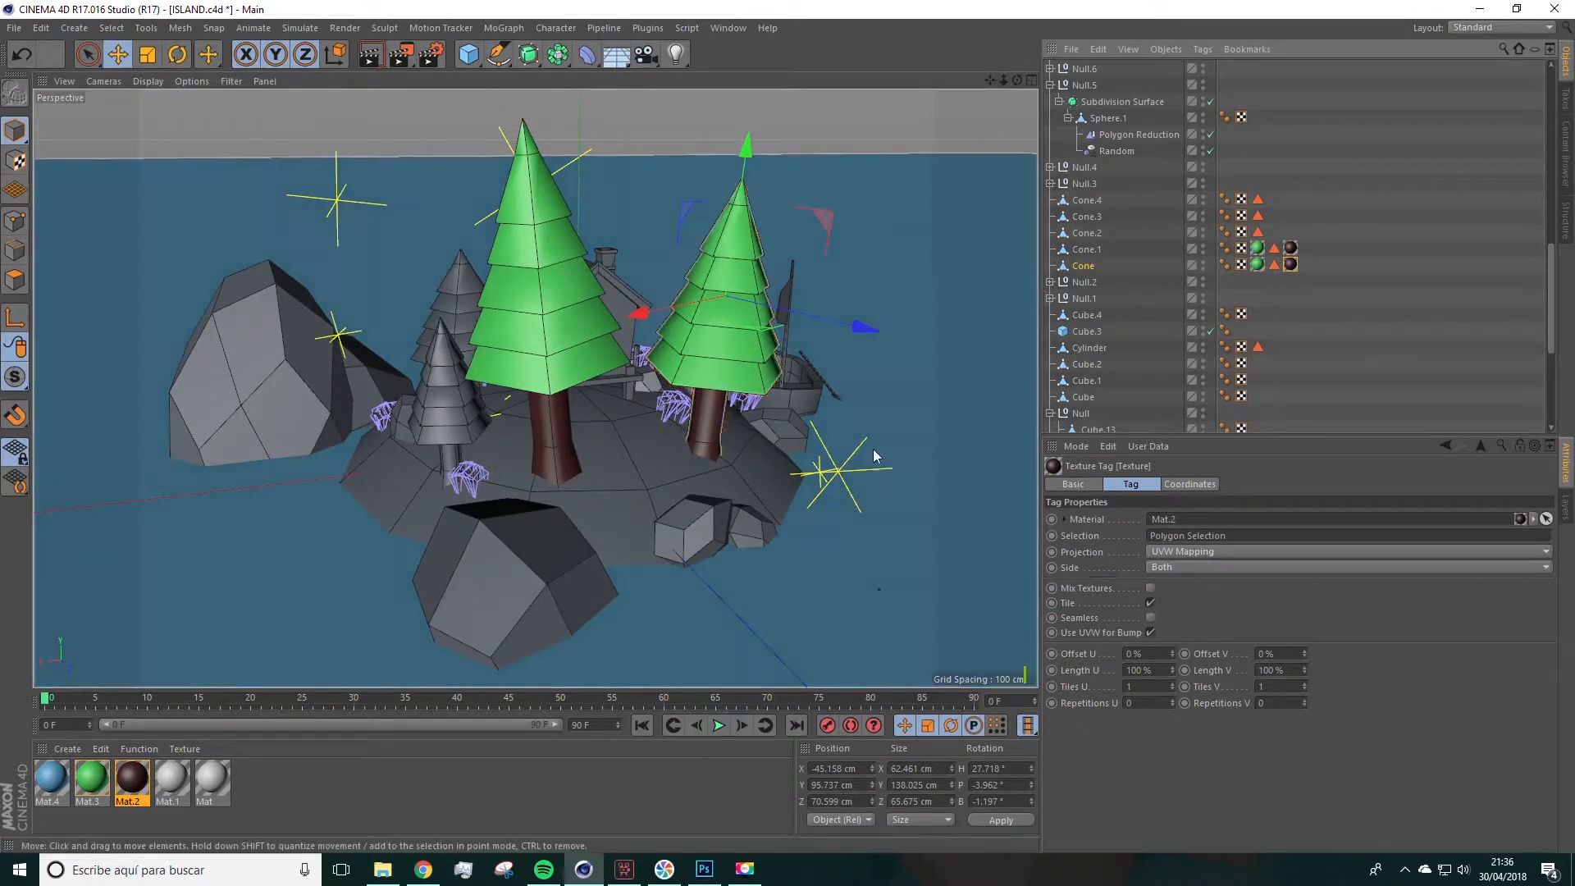
{"action": "left_click_drag", "start_coordinate": [791, 426], "coordinate": [913, 441], "text": "alt"}
{"action": "right_click_drag", "start_coordinate": [771, 483], "coordinate": [333, 721], "text": "alt"}
{"action": "double_click", "coordinate": [172, 778]}
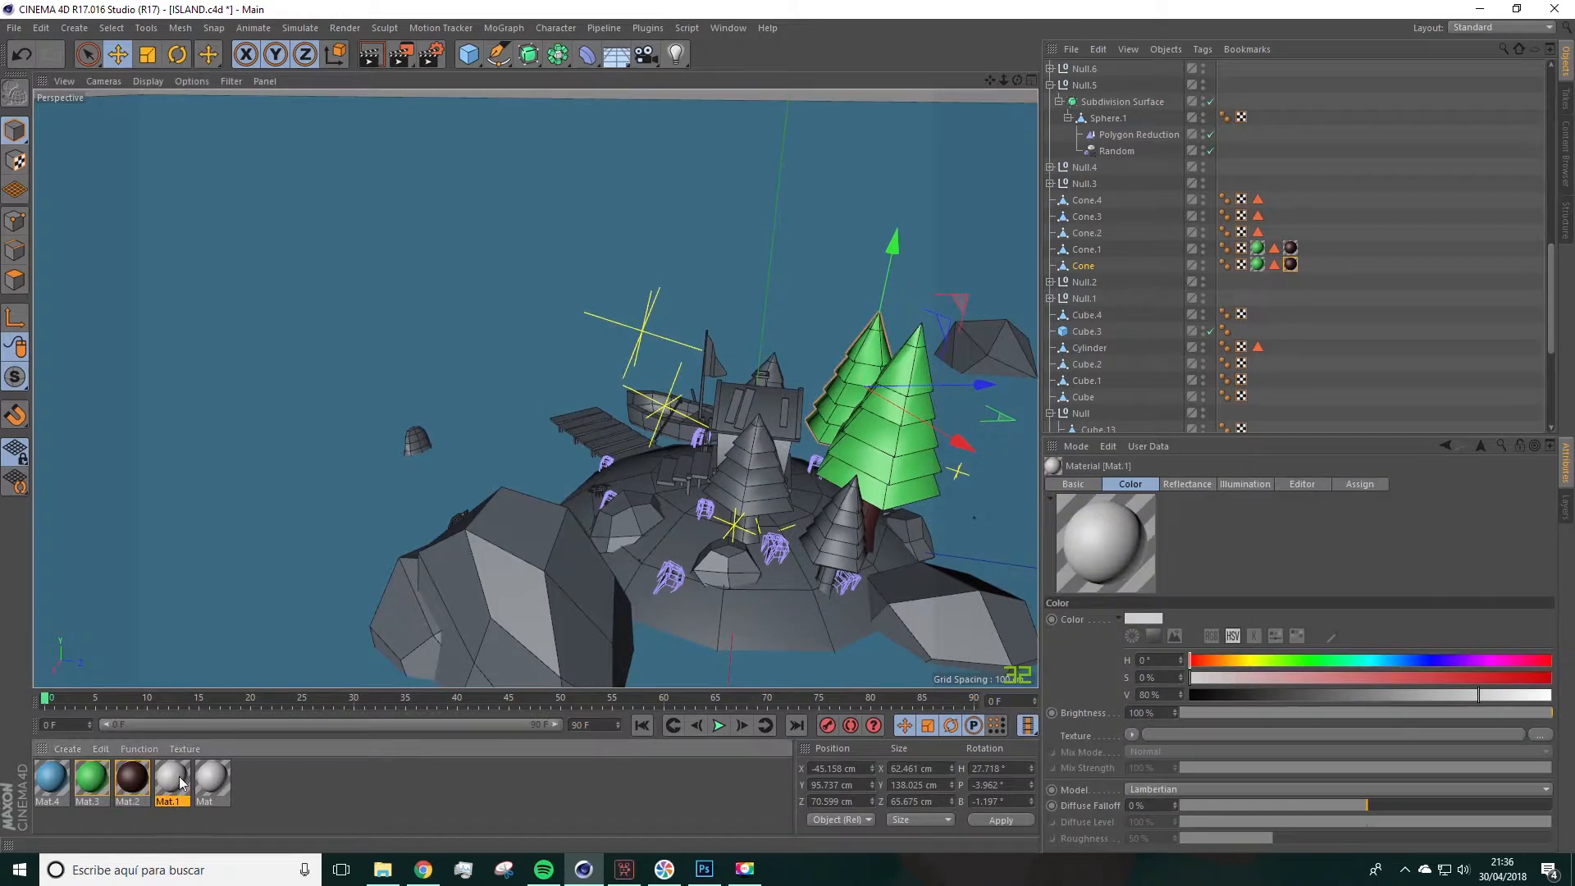
{"action": "left_click_drag", "start_coordinate": [573, 225], "coordinate": [520, 225]}
{"action": "mouse_move", "coordinate": [676, 244]}
{"action": "left_mouse_down"}
{"action": "mouse_move", "coordinate": [599, 244]}
{"action": "mouse_move", "coordinate": [689, 243]}
{"action": "left_mouse_up"}
{"action": "left_click_drag", "start_coordinate": [515, 233], "coordinate": [510, 229]}
{"action": "left_click", "coordinate": [706, 110]}
Step: Apply Mat.1 to the two large boulders and the small rocks at the front of the island
{"action": "scroll", "coordinate": [464, 466], "scroll_direction": "down", "scroll_amount": 5}
{"action": "left_click_drag", "start_coordinate": [371, 627], "coordinate": [486, 551]}
{"action": "scroll", "coordinate": [574, 599], "scroll_direction": "up", "scroll_amount": 10}
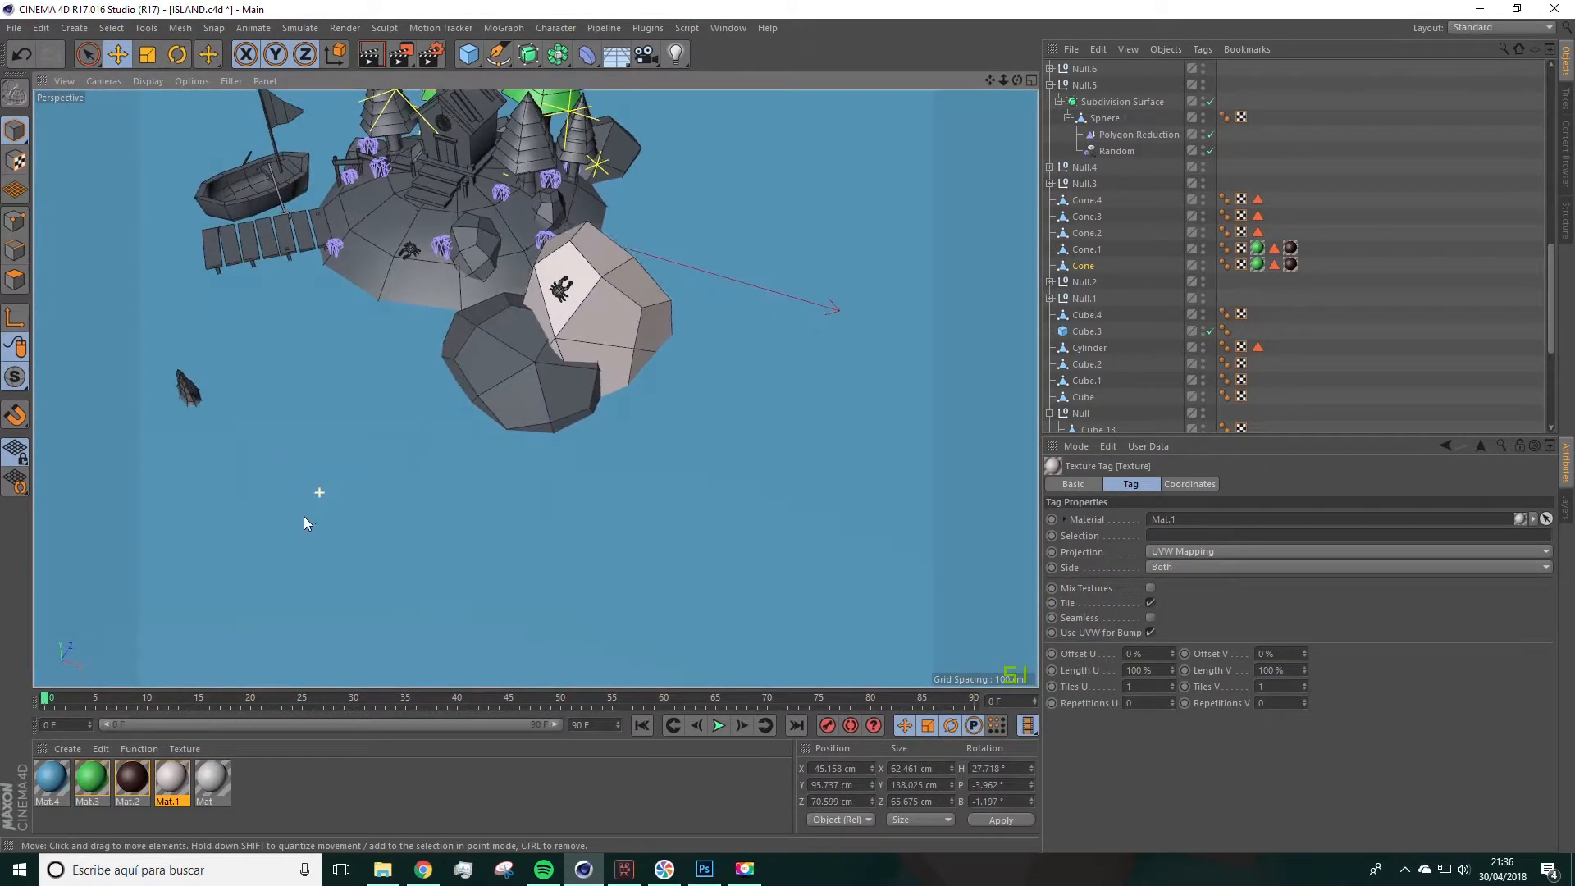
{"action": "middle_click_drag", "start_coordinate": [635, 474], "coordinate": [653, 513], "text": "alt"}
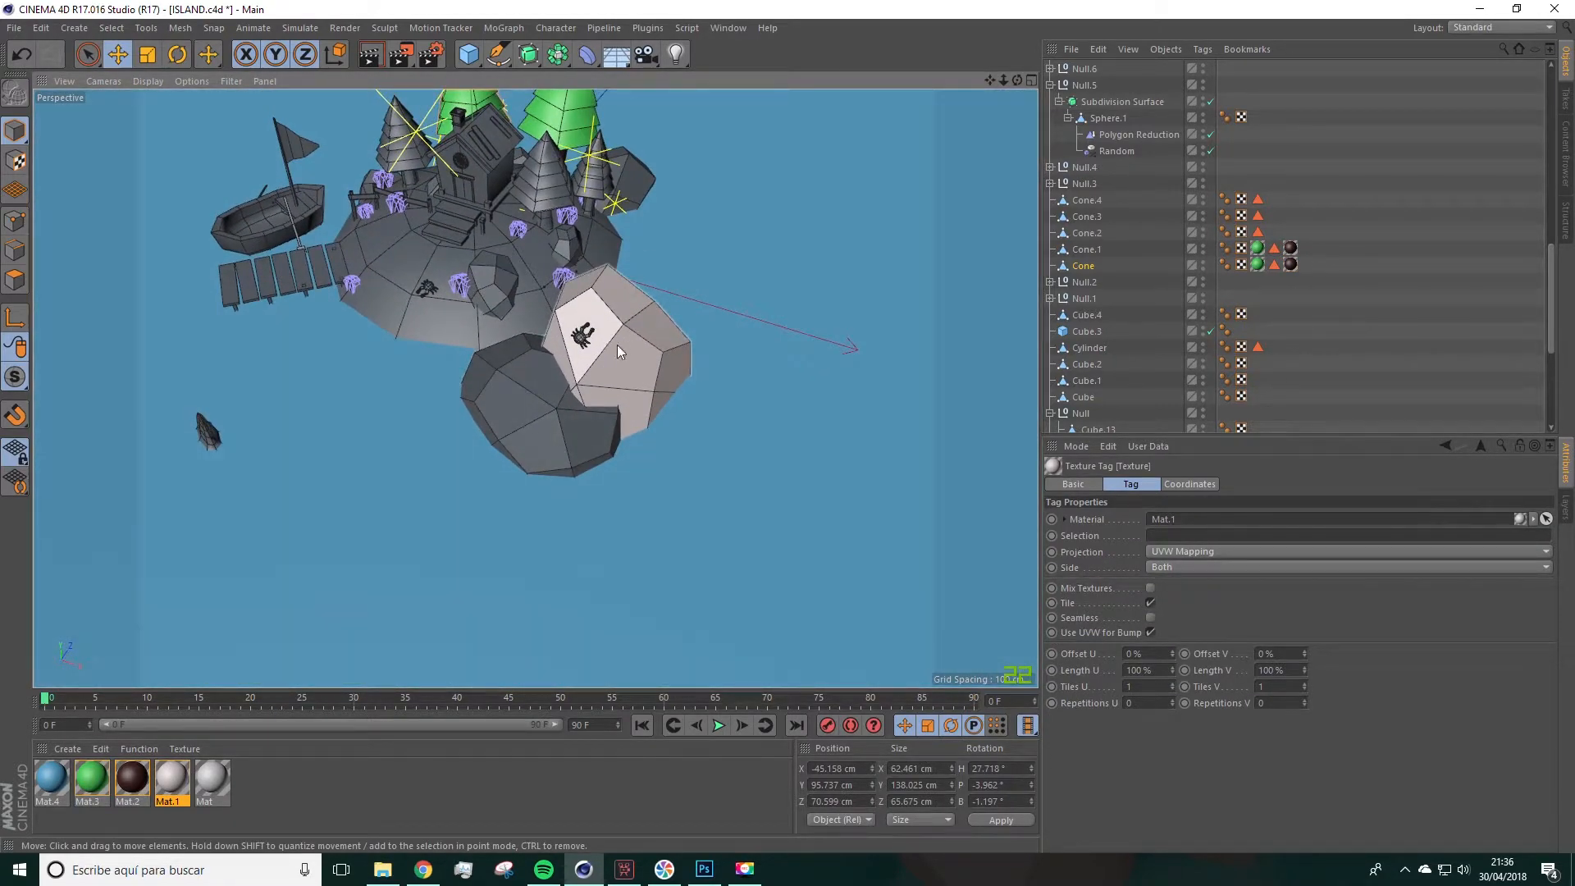
{"action": "left_click_drag", "start_coordinate": [170, 779], "coordinate": [514, 434]}
{"action": "middle_click_drag", "start_coordinate": [514, 435], "coordinate": [600, 620], "text": "alt"}
{"action": "left_click_drag", "start_coordinate": [167, 779], "coordinate": [565, 426]}
Step: Apply Mat.1 to the remaining rocks behind the trees, beside the fence and near the boat
{"action": "left_click_drag", "start_coordinate": [205, 787], "coordinate": [705, 289]}
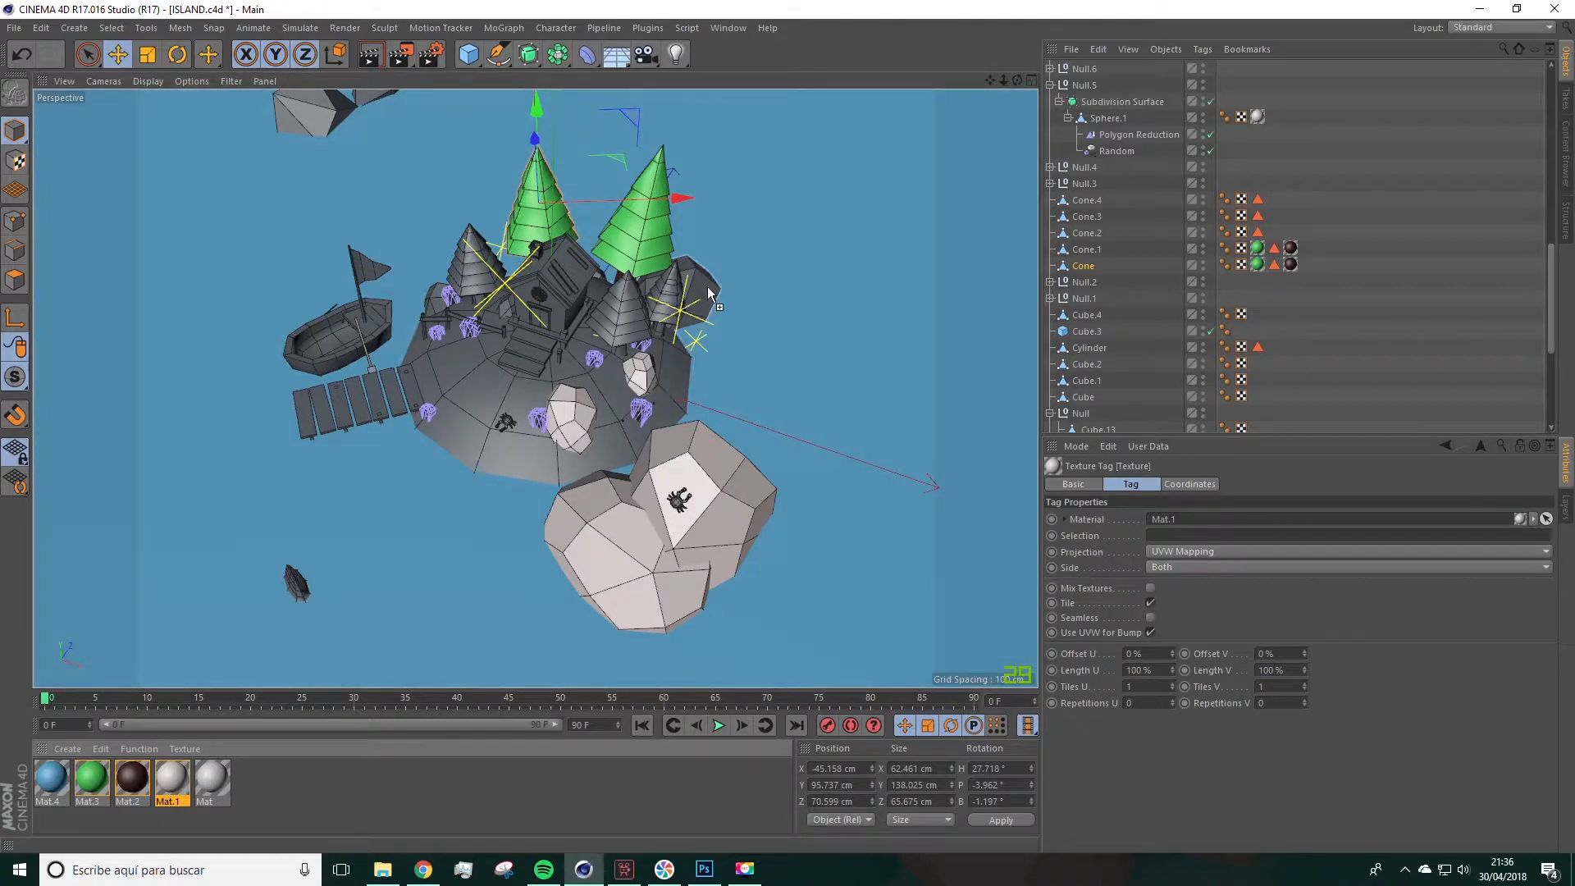
{"action": "left_click_drag", "start_coordinate": [180, 769], "coordinate": [430, 302]}
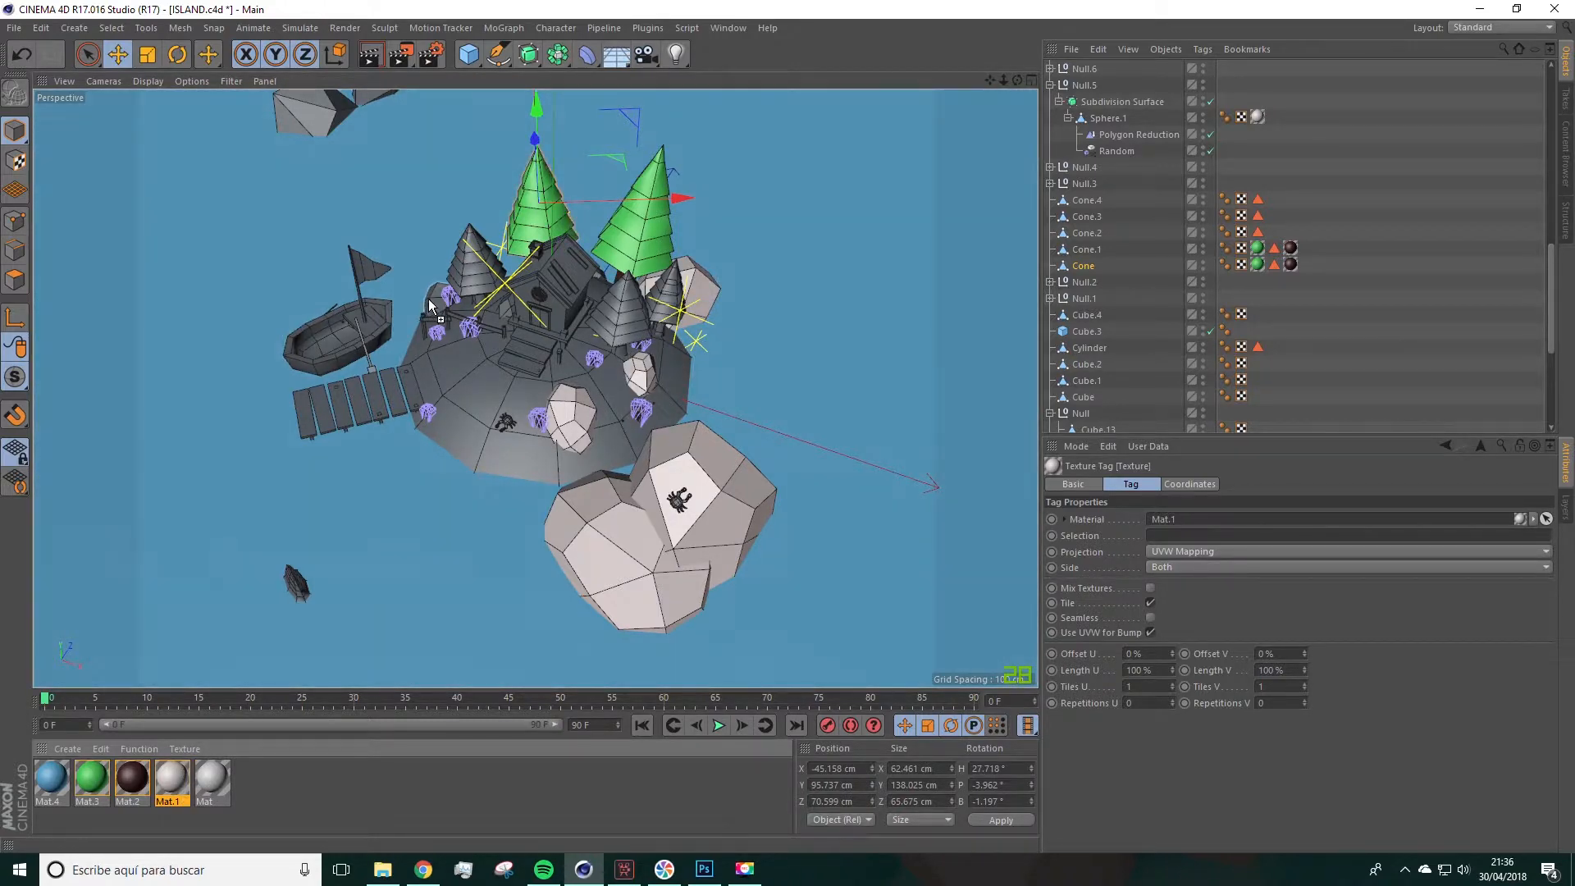
{"action": "left_click_drag", "start_coordinate": [372, 345], "coordinate": [717, 308], "text": "alt"}
{"action": "middle_click_drag", "start_coordinate": [436, 351], "coordinate": [844, 463], "text": "alt"}
{"action": "scroll", "coordinate": [619, 397], "scroll_direction": "up", "scroll_amount": 3}
{"action": "left_click_drag", "start_coordinate": [172, 778], "coordinate": [557, 373]}
{"action": "left_click_drag", "start_coordinate": [166, 777], "coordinate": [194, 593]}
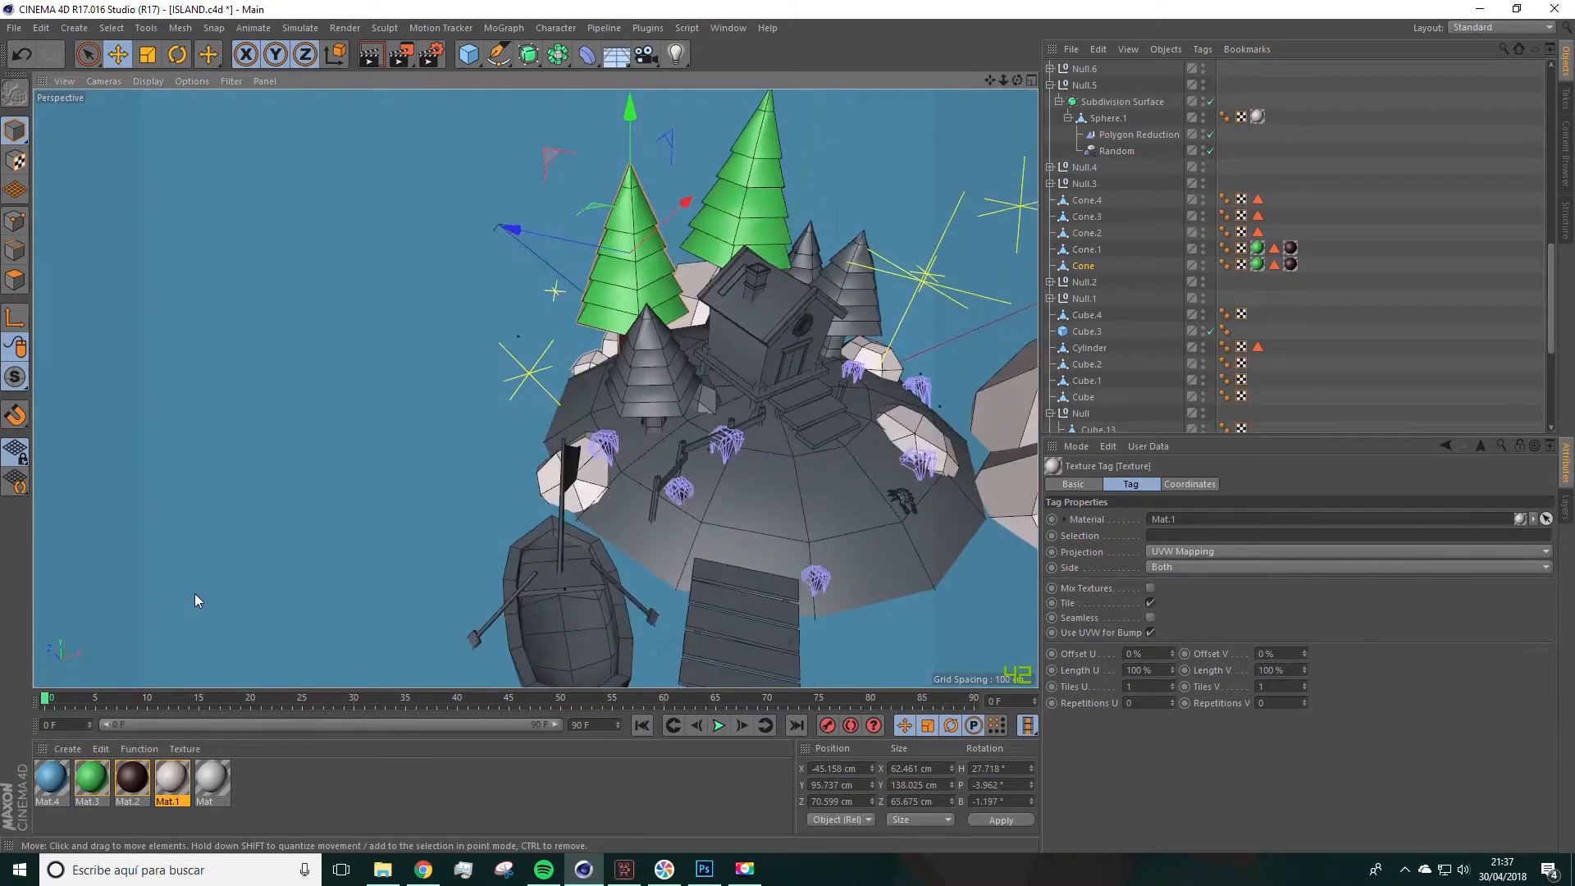
Step: Create Mat.5 and color it yellow-green with H 63°, S 56% and V 80%
{"action": "double_click", "coordinate": [264, 792]}
{"action": "double_click", "coordinate": [52, 776]}
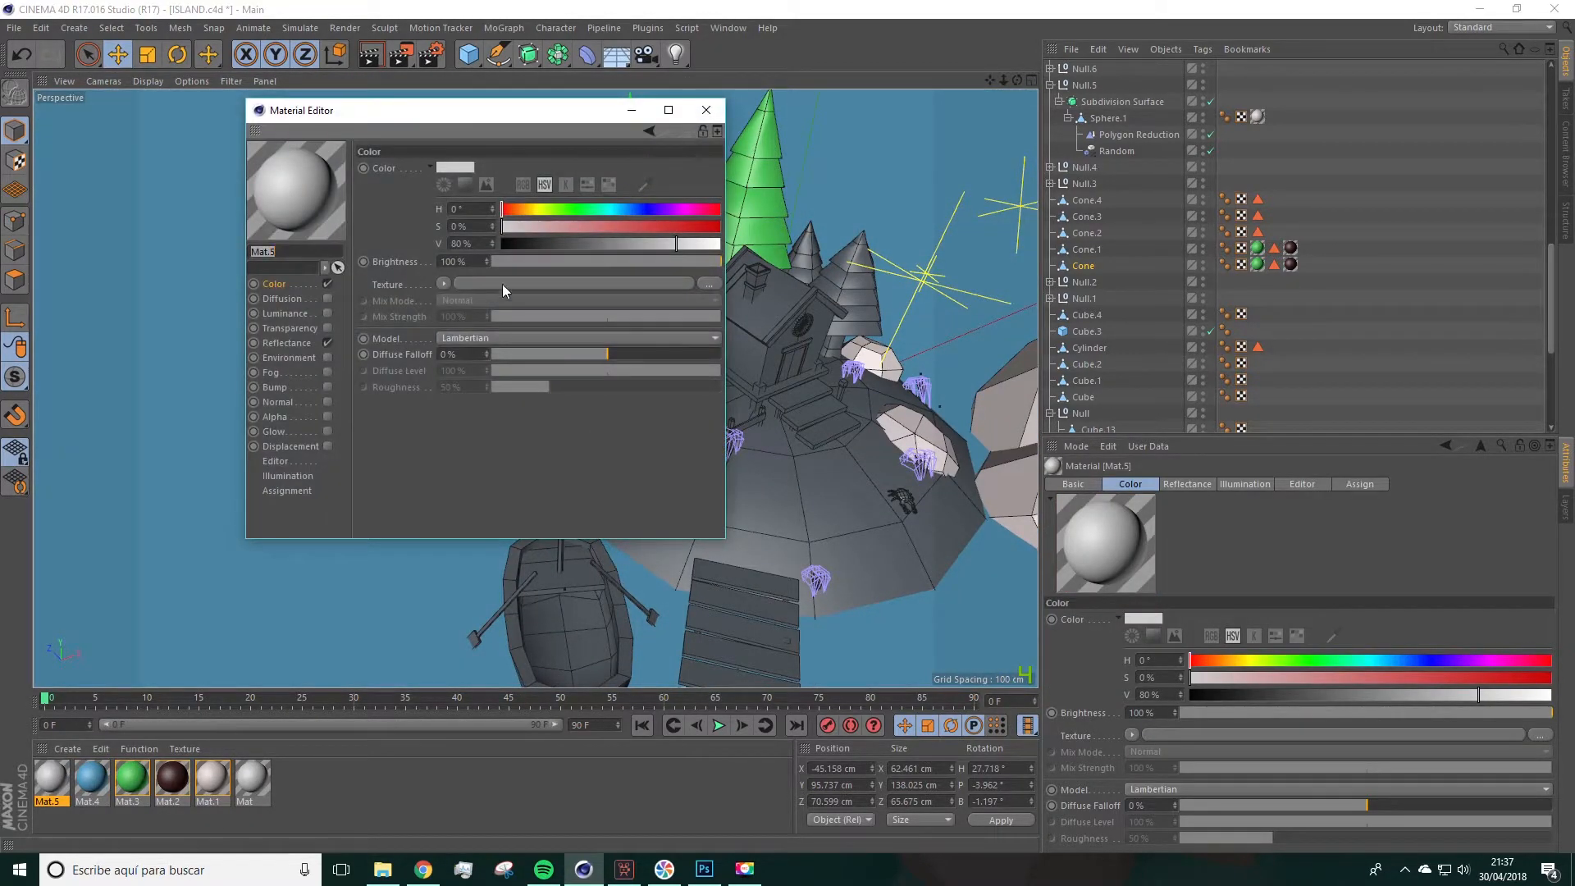
{"action": "left_click_drag", "start_coordinate": [533, 210], "coordinate": [624, 226]}
{"action": "left_click", "coordinate": [706, 110]}
Step: Apply the yellow-green Mat.5 to the island's ground
{"action": "scroll", "coordinate": [724, 446], "scroll_direction": "down", "scroll_amount": 5}
{"action": "left_click_drag", "start_coordinate": [724, 445], "coordinate": [697, 443], "text": "alt"}
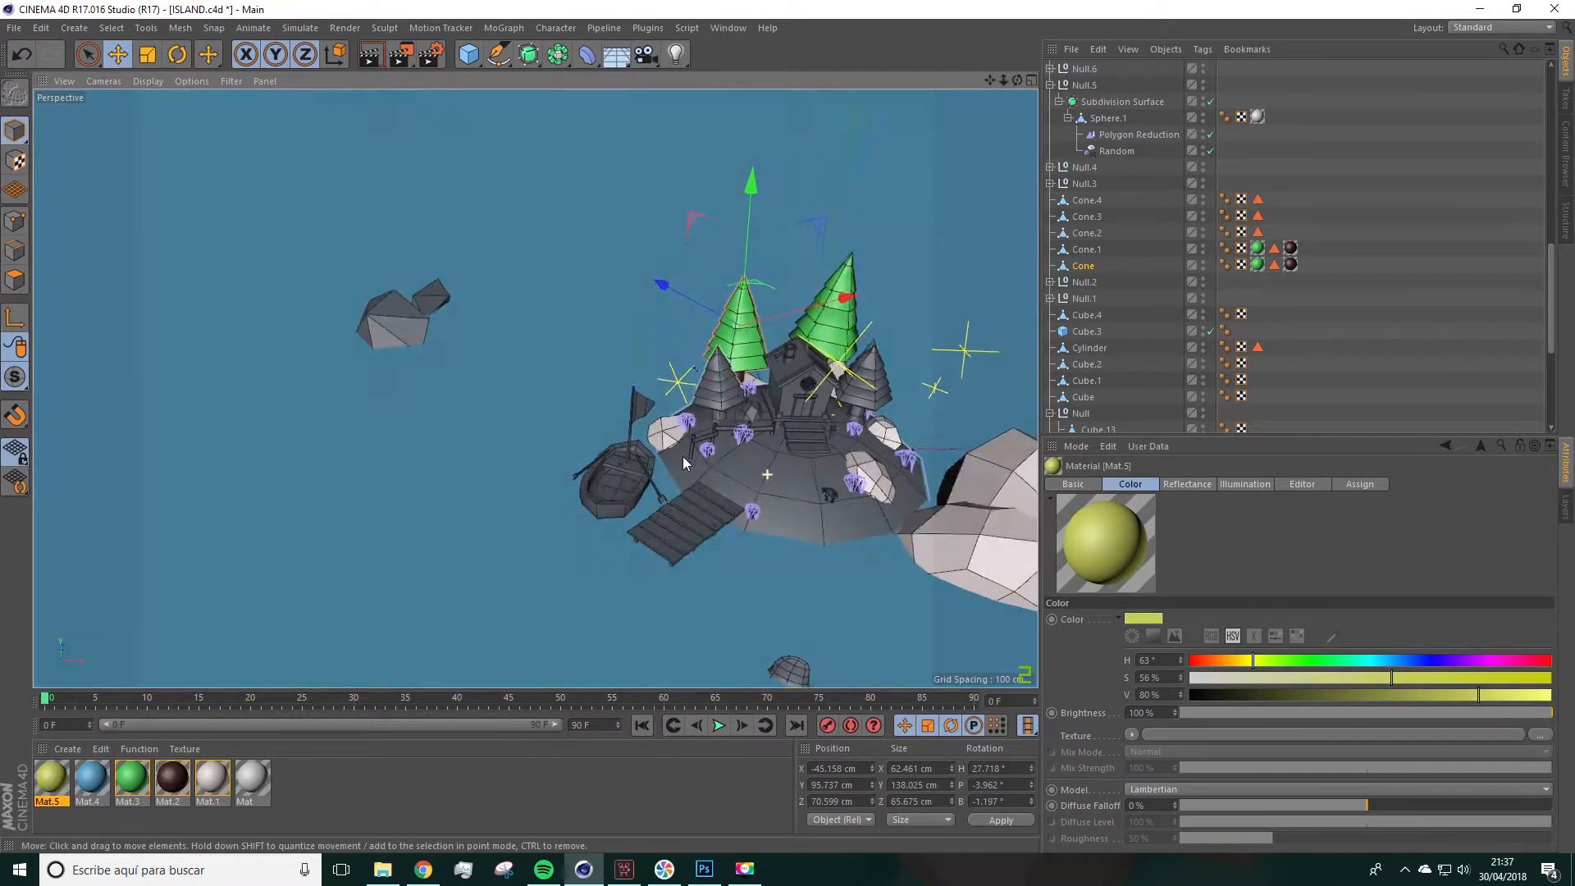
{"action": "middle_click_drag", "start_coordinate": [697, 443], "coordinate": [372, 451], "text": "alt"}
{"action": "left_click_drag", "start_coordinate": [50, 778], "coordinate": [481, 436]}
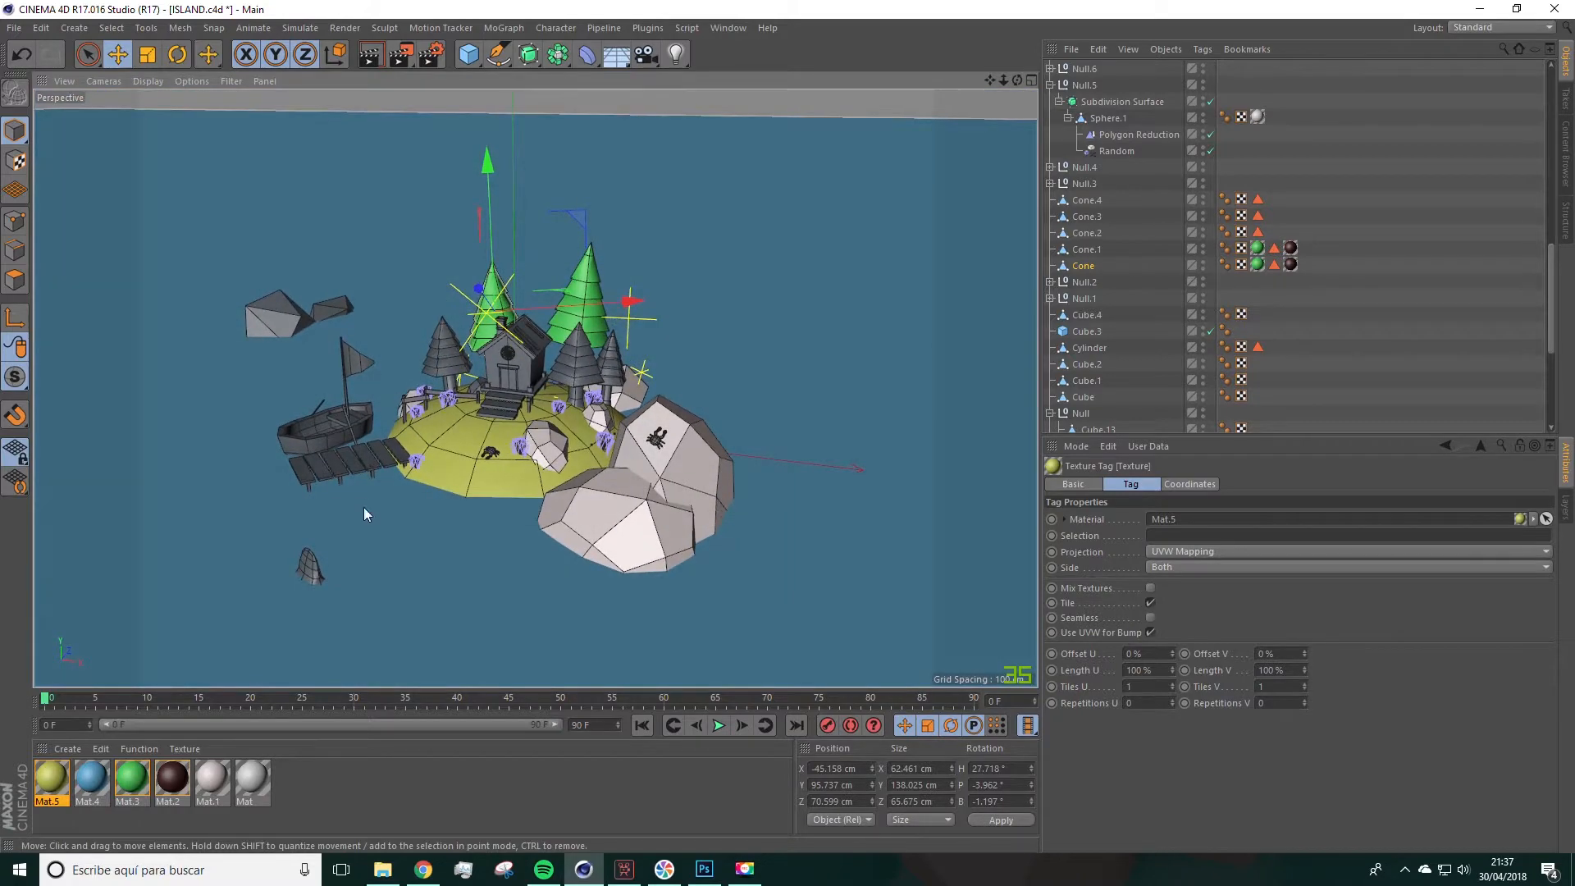
{"action": "scroll", "coordinate": [405, 413], "scroll_direction": "up", "scroll_amount": 2}
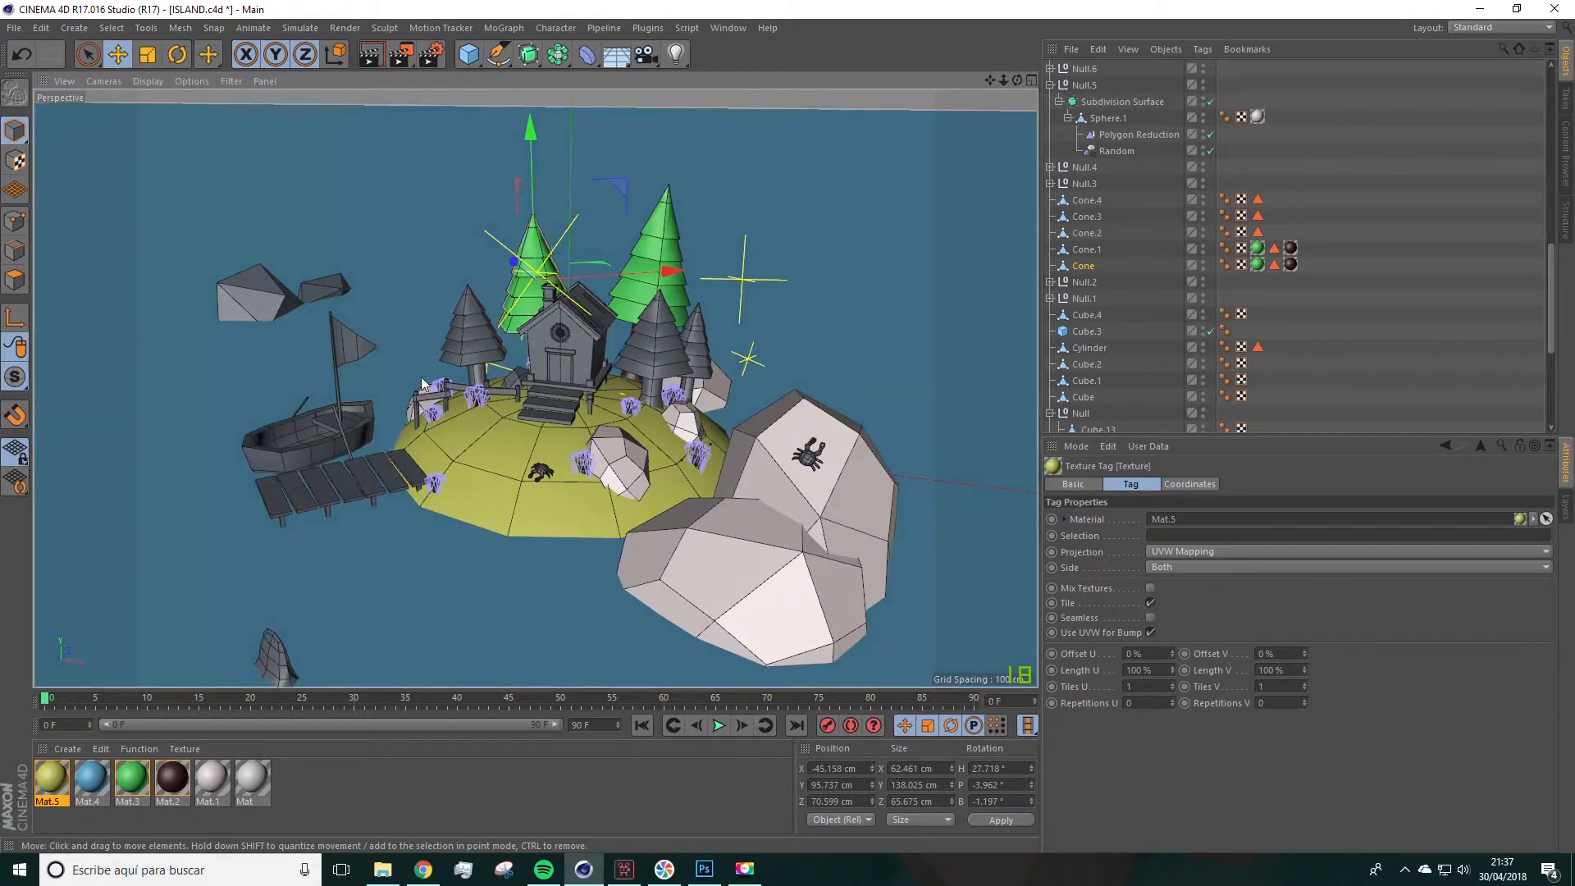
Step: Create further new materials, starting with Mat.6, for the remaining objects
{"action": "double_click", "coordinate": [284, 774]}
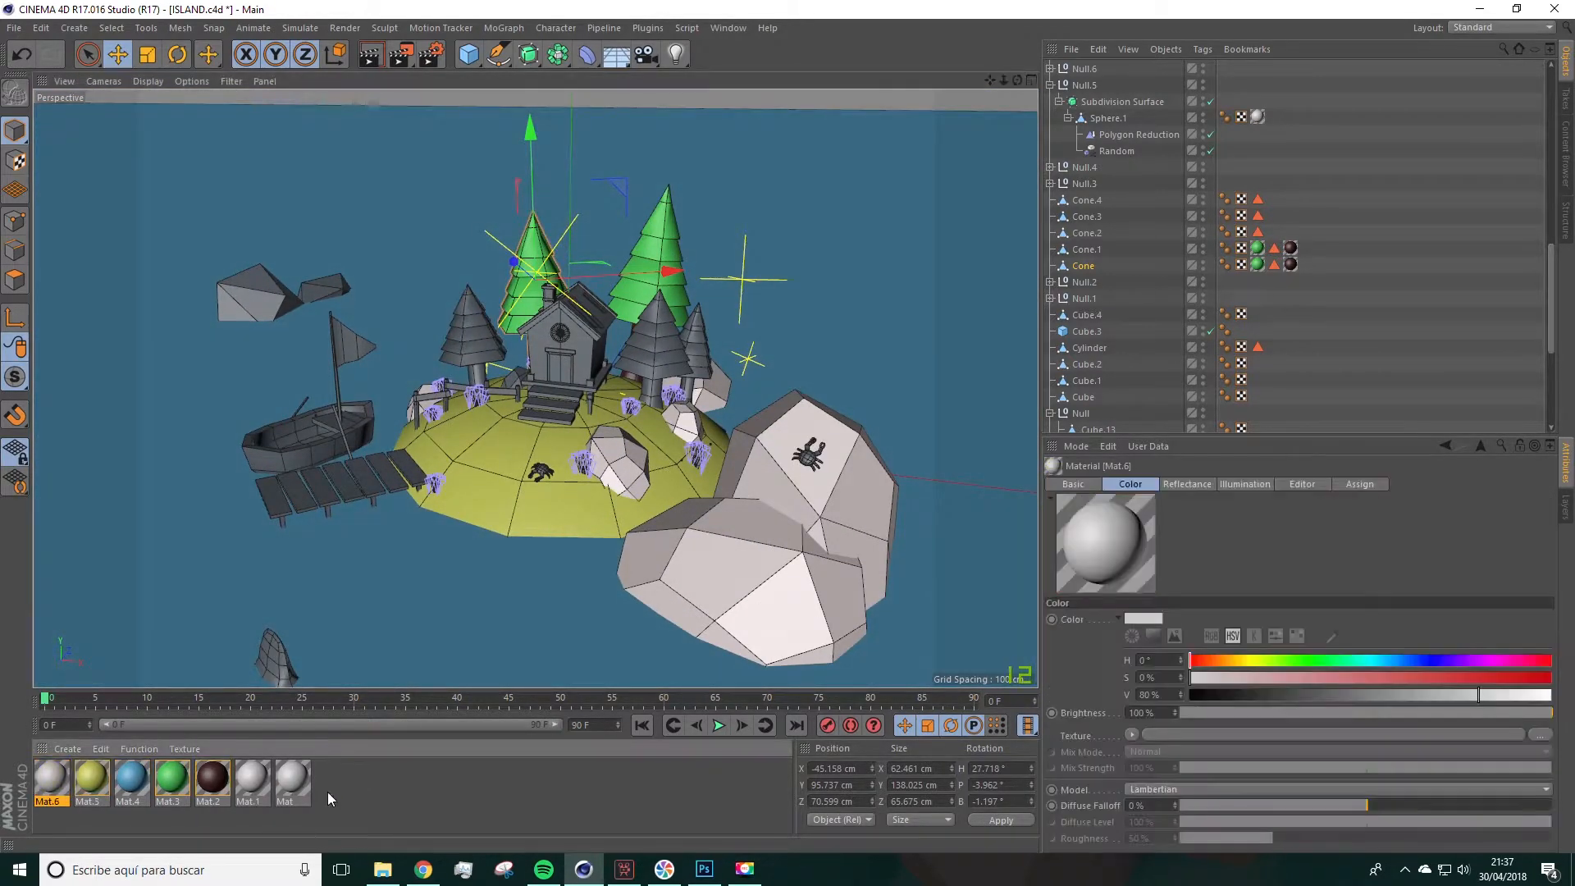
{"action": "double_click", "coordinate": [367, 794]}
{"action": "left_click", "coordinate": [409, 800]}
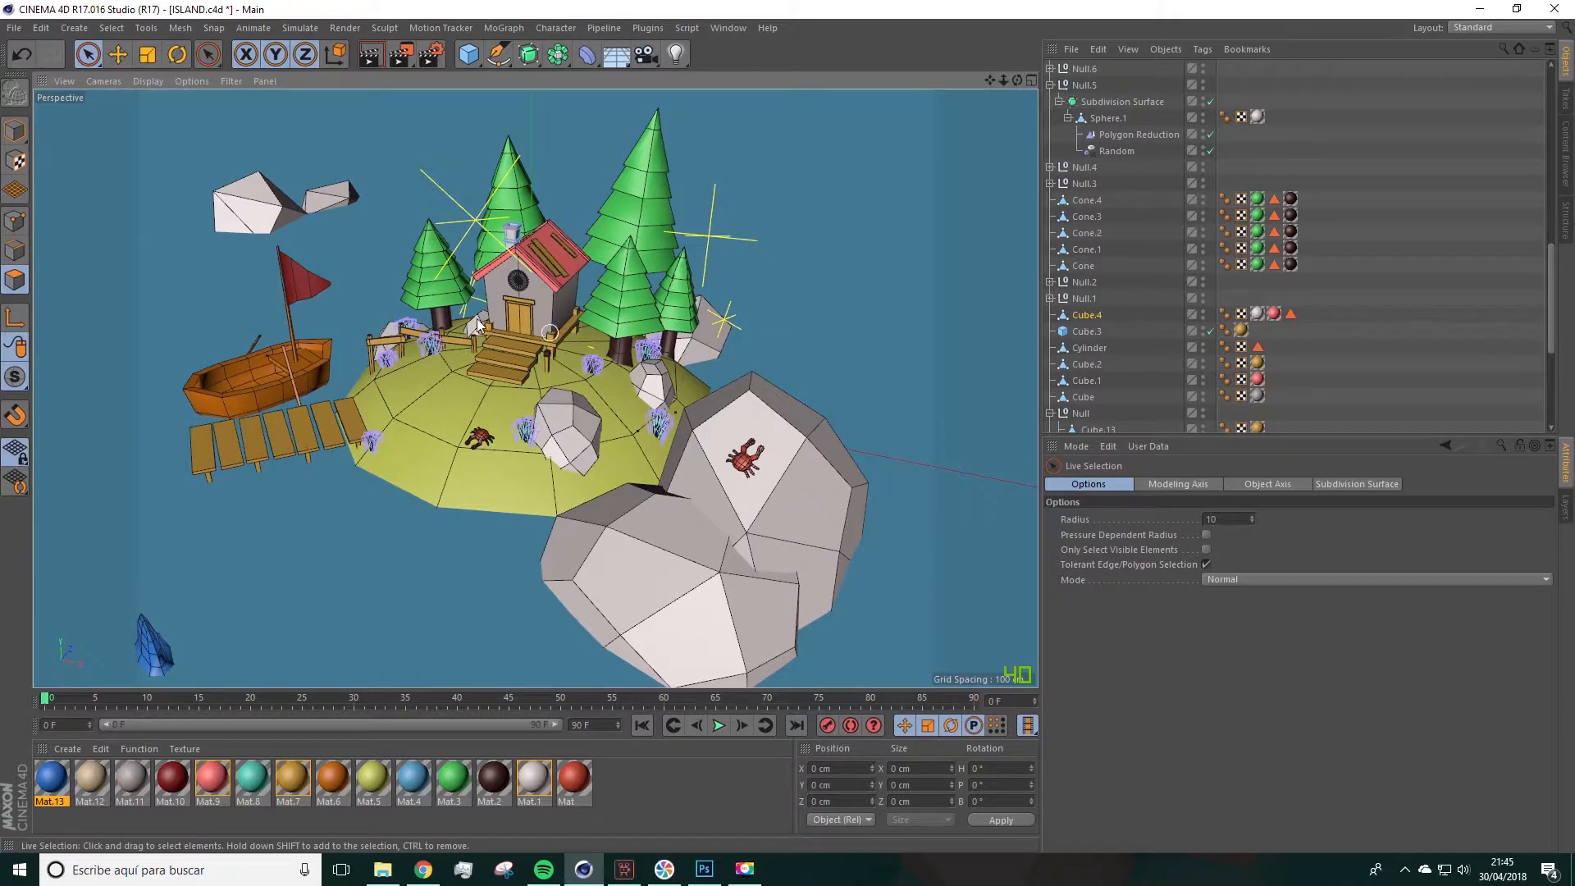
Step: Examine the colored island, including the boat, pier, trees, crabs, rocks and fish, from several angles
{"action": "scroll", "coordinate": [476, 318], "scroll_direction": "up", "scroll_amount": 1}
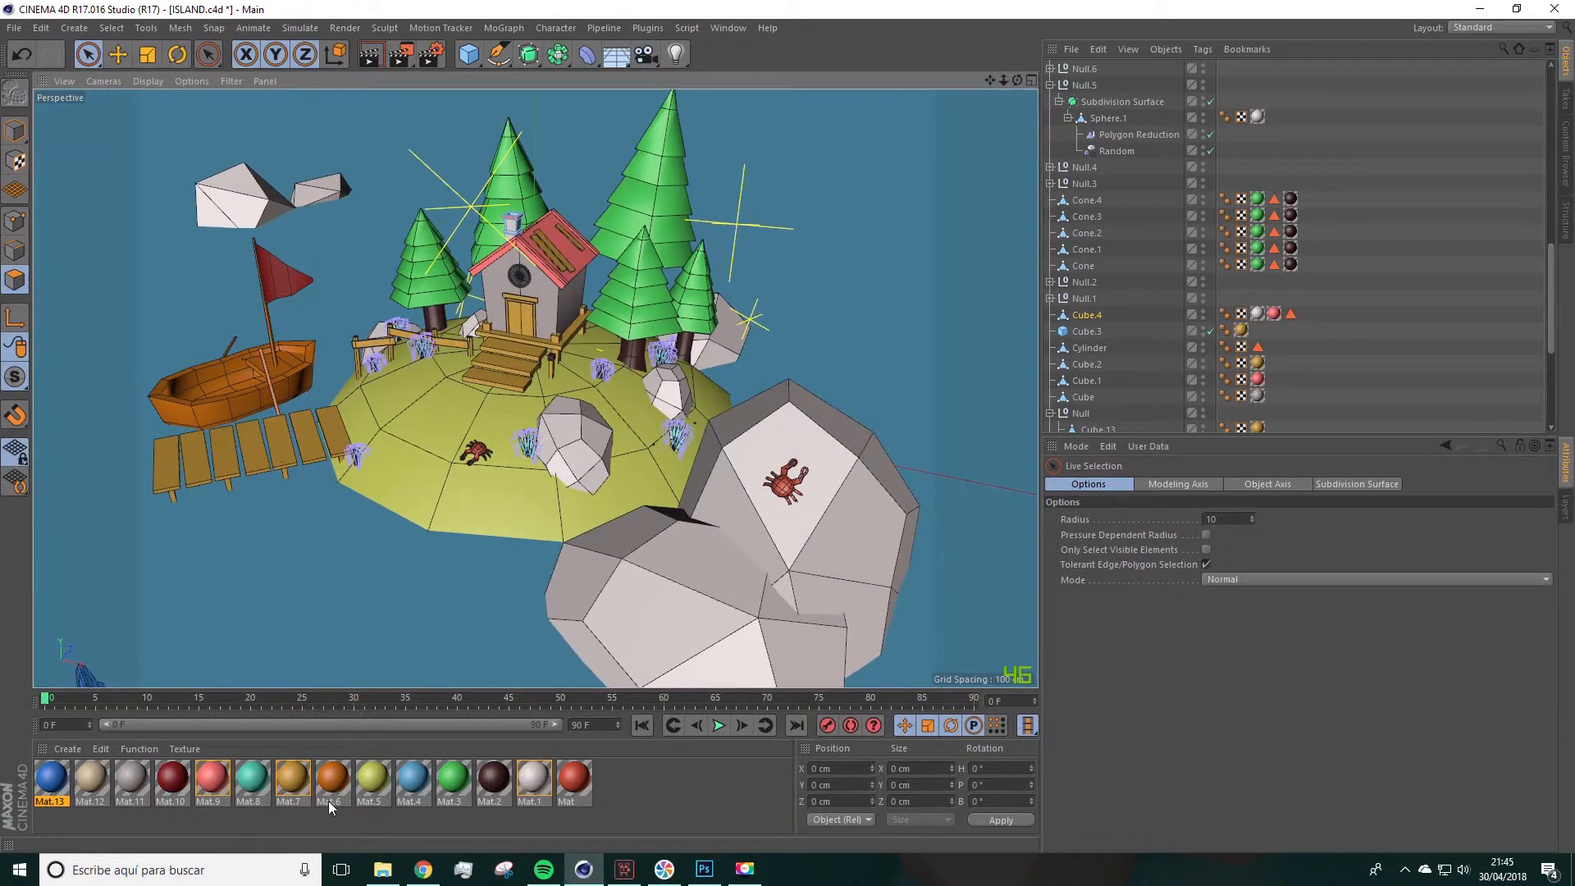
{"action": "middle_click_drag", "start_coordinate": [403, 526], "coordinate": [545, 341], "text": "alt"}
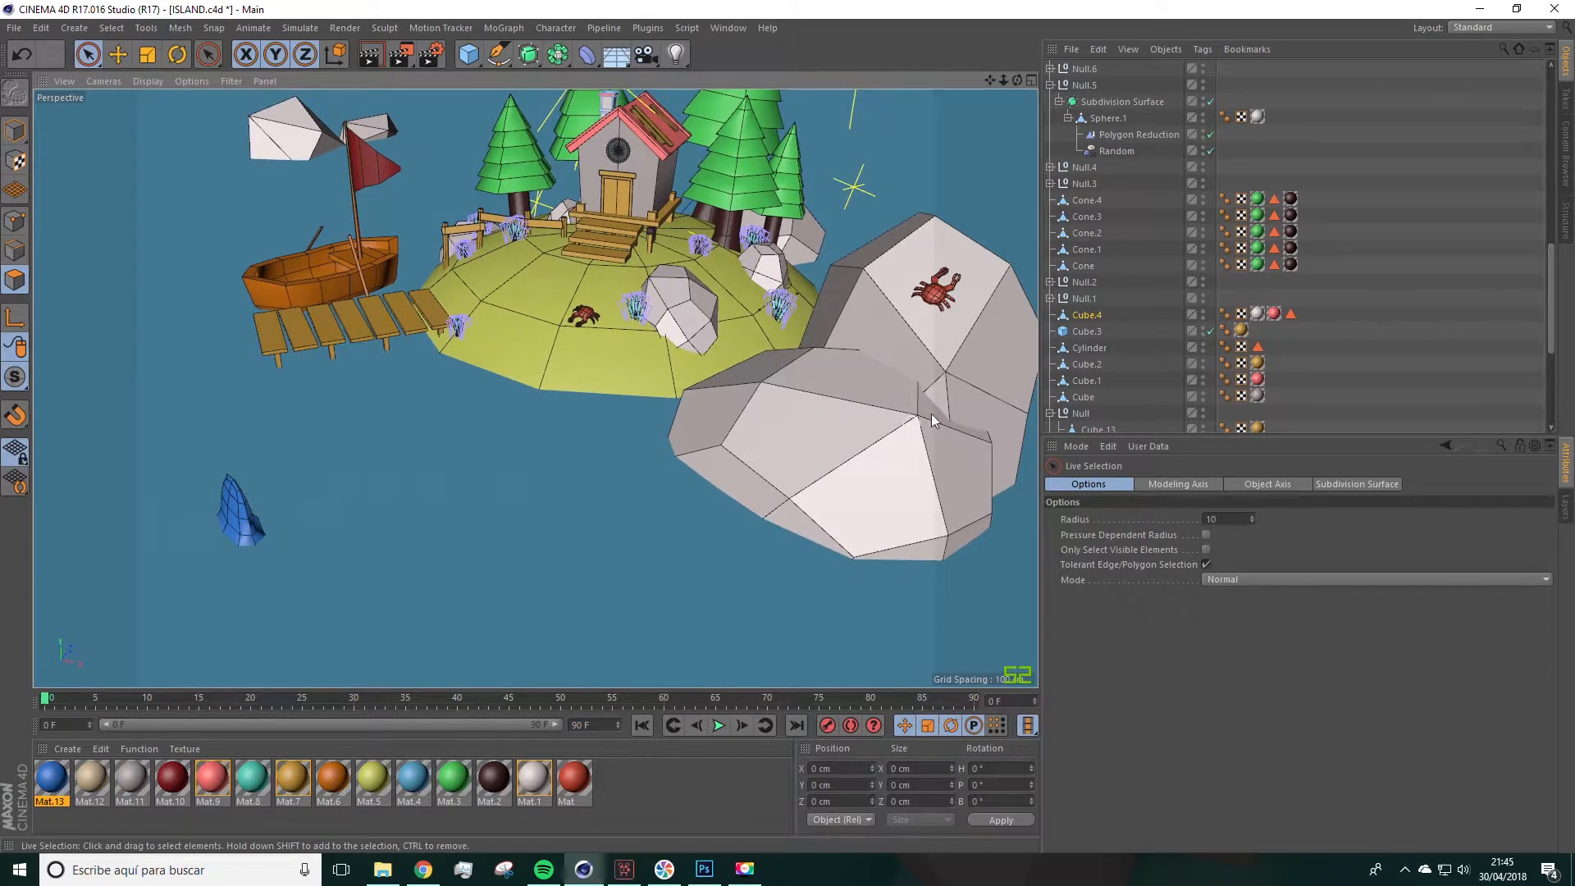
{"action": "left_click_drag", "start_coordinate": [345, 486], "coordinate": [357, 510], "text": "alt"}
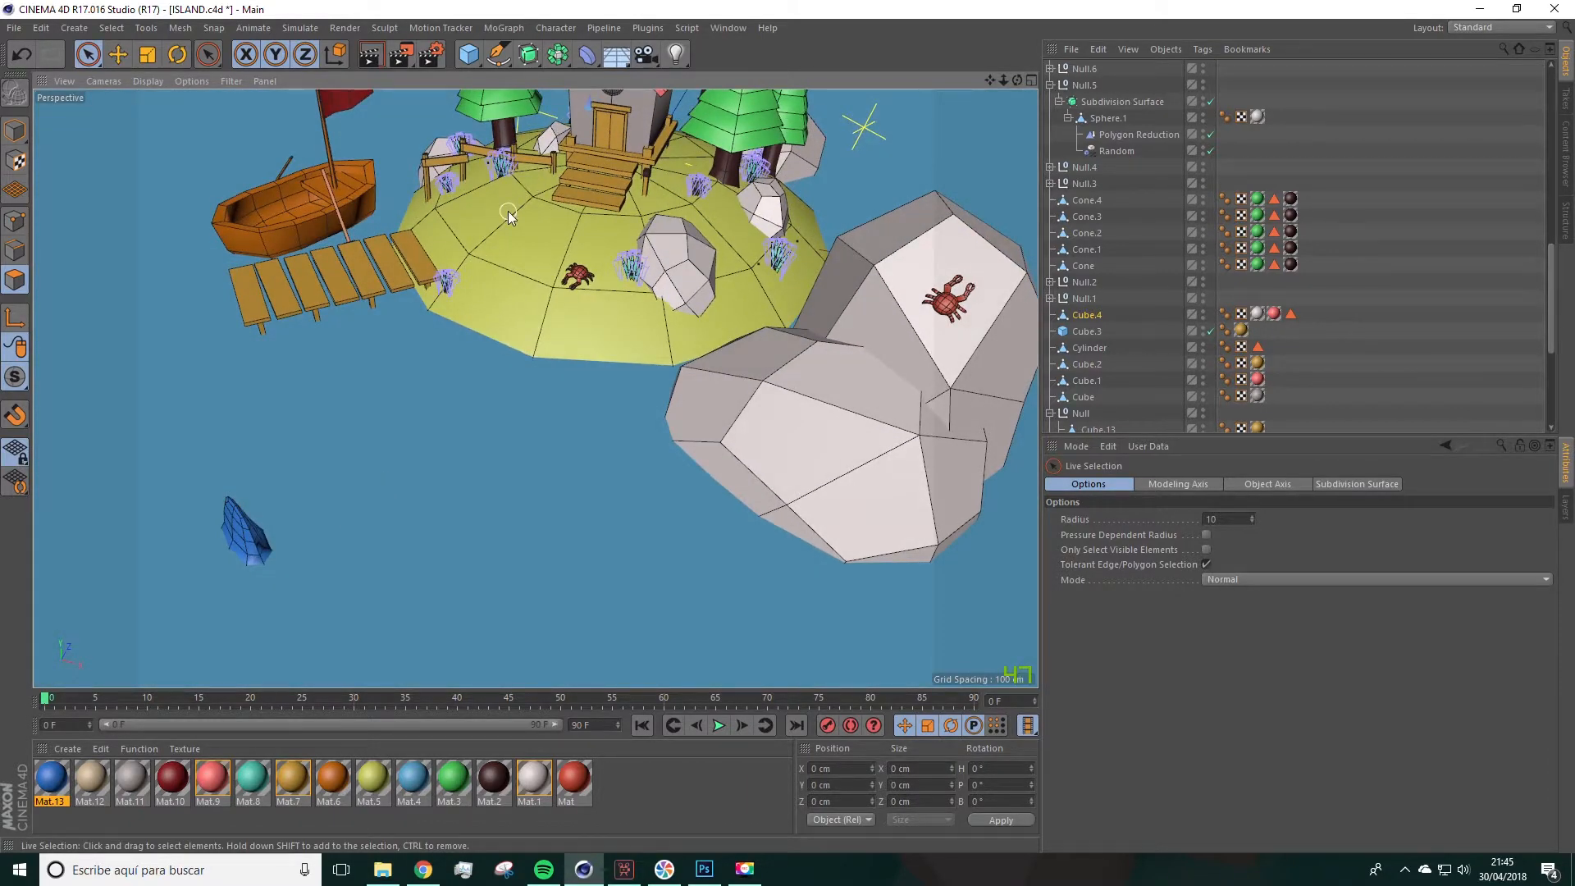
{"action": "middle_click_drag", "start_coordinate": [509, 212], "coordinate": [549, 328], "text": "alt"}
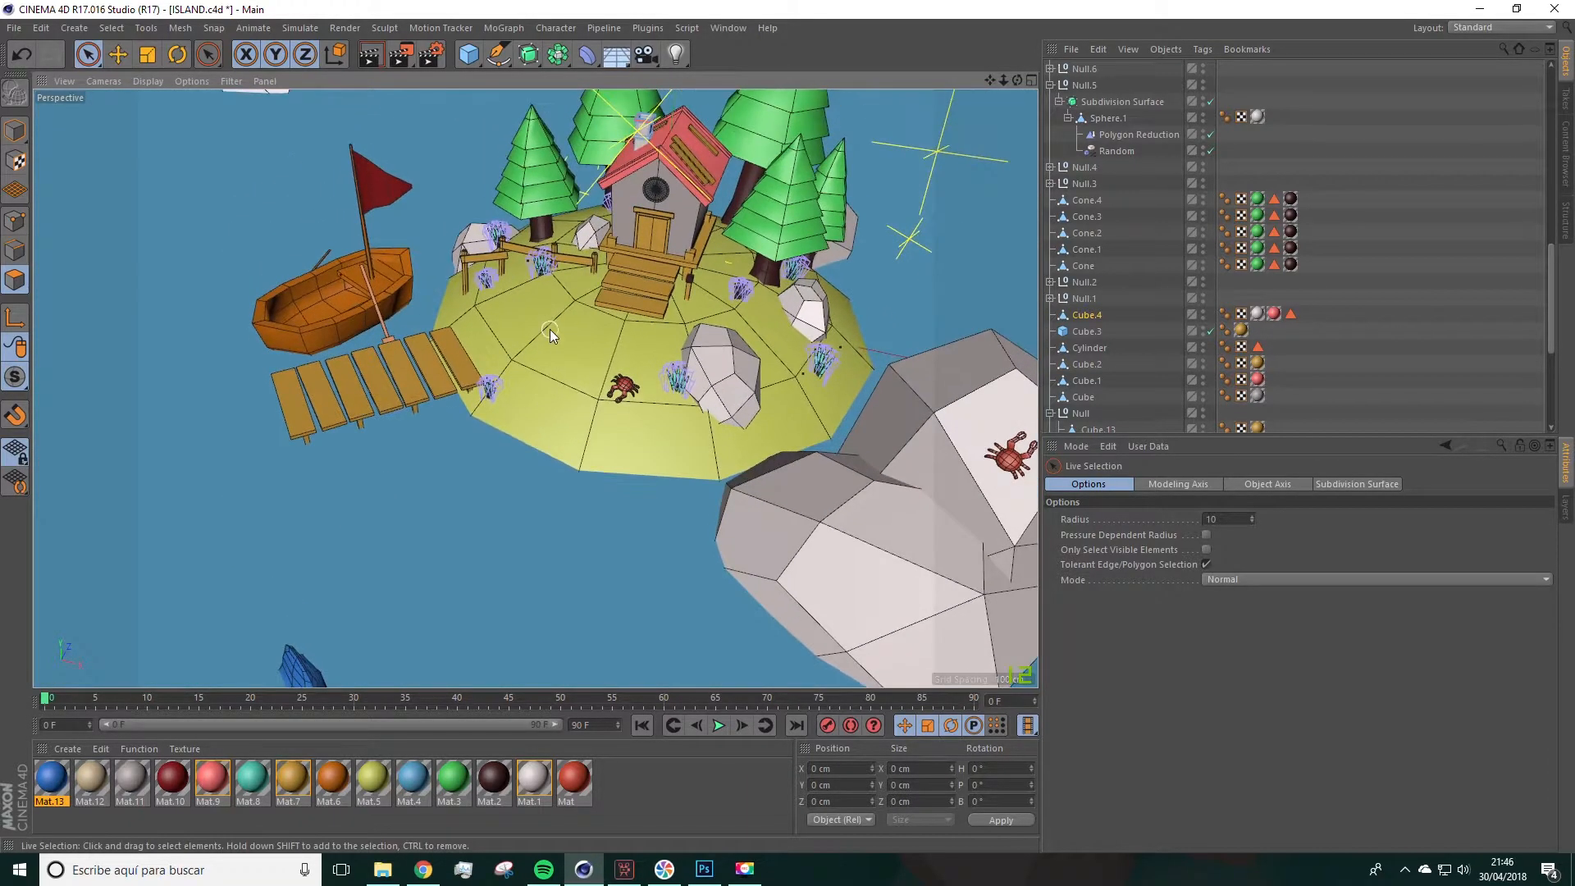
{"action": "left_click_drag", "start_coordinate": [387, 468], "coordinate": [442, 465], "text": "alt"}
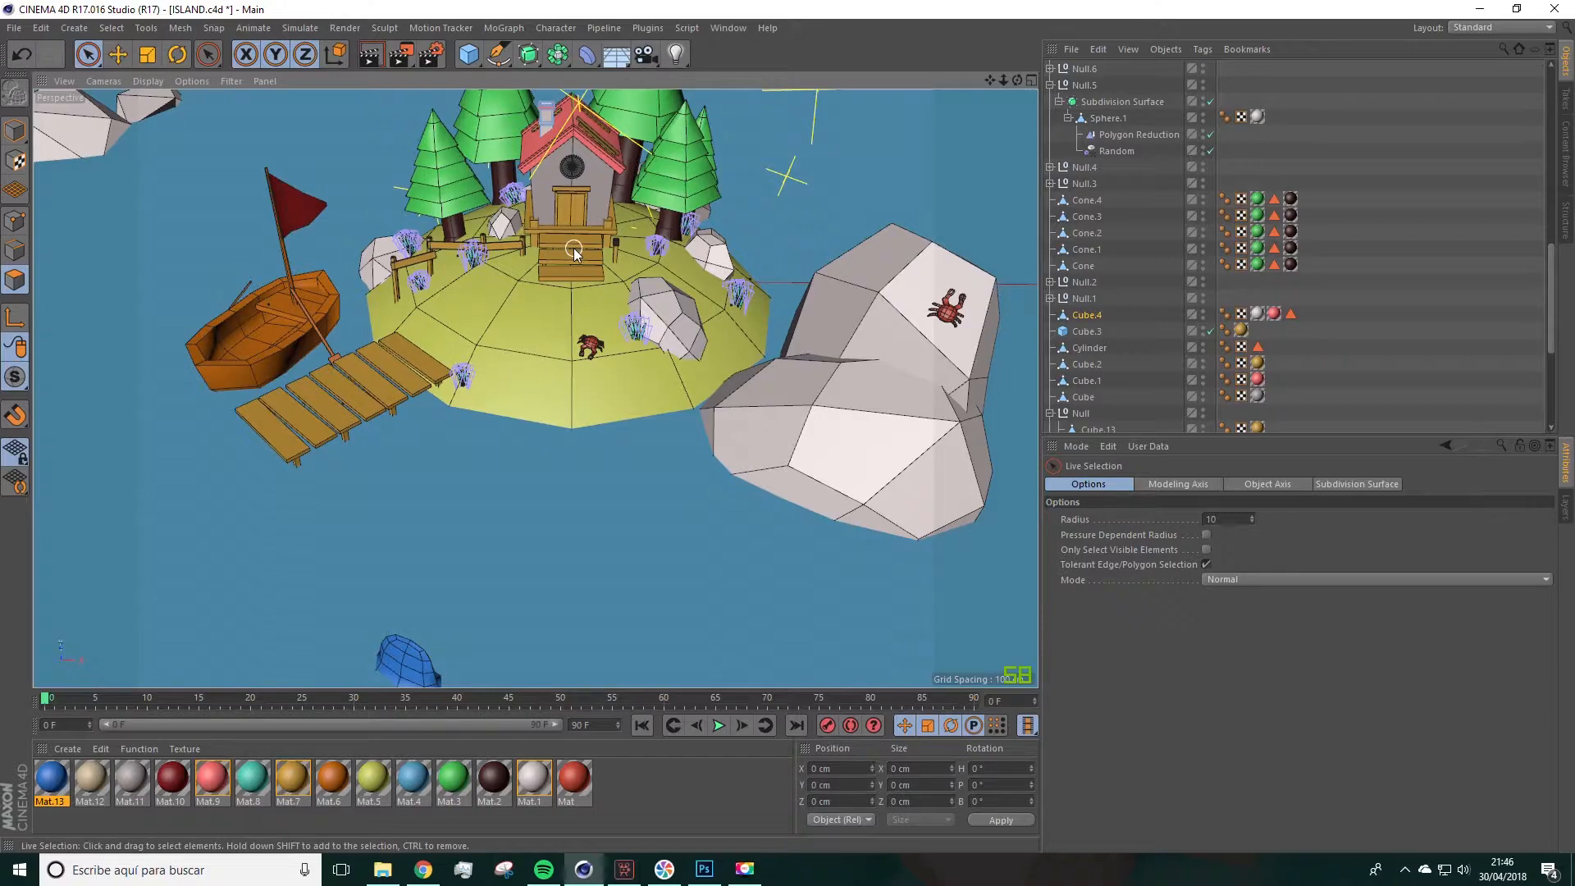
{"action": "left_click_drag", "start_coordinate": [575, 231], "coordinate": [526, 242], "text": "alt"}
Step: Inspect the materials on the house's chimney, roof and planks up close
{"action": "middle_click_drag", "start_coordinate": [604, 205], "coordinate": [612, 277], "text": "alt"}
{"action": "scroll", "coordinate": [611, 277], "scroll_direction": "up", "scroll_amount": 10}
{"action": "left_click_drag", "start_coordinate": [582, 334], "coordinate": [619, 361], "text": "alt"}
{"action": "scroll", "coordinate": [476, 333], "scroll_direction": "up", "scroll_amount": 8}
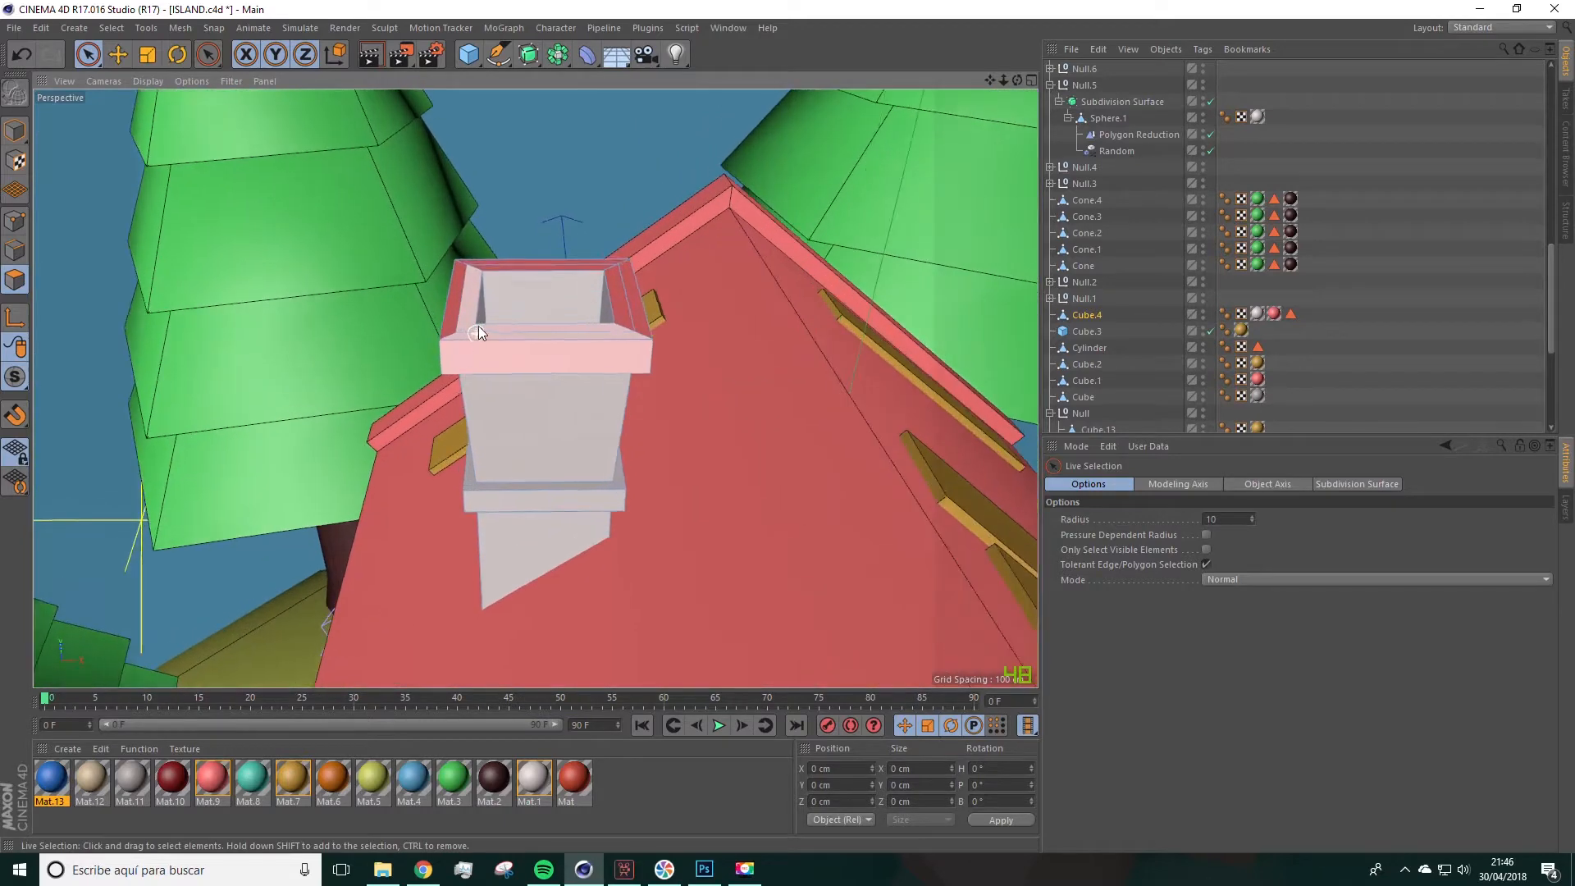
{"action": "mouse_move", "coordinate": [486, 330]}
{"action": "left_mouse_down", "text": "alt"}
{"action": "mouse_move", "coordinate": [506, 317]}
{"action": "mouse_move", "coordinate": [456, 314]}
{"action": "left_mouse_up", "text": "alt"}
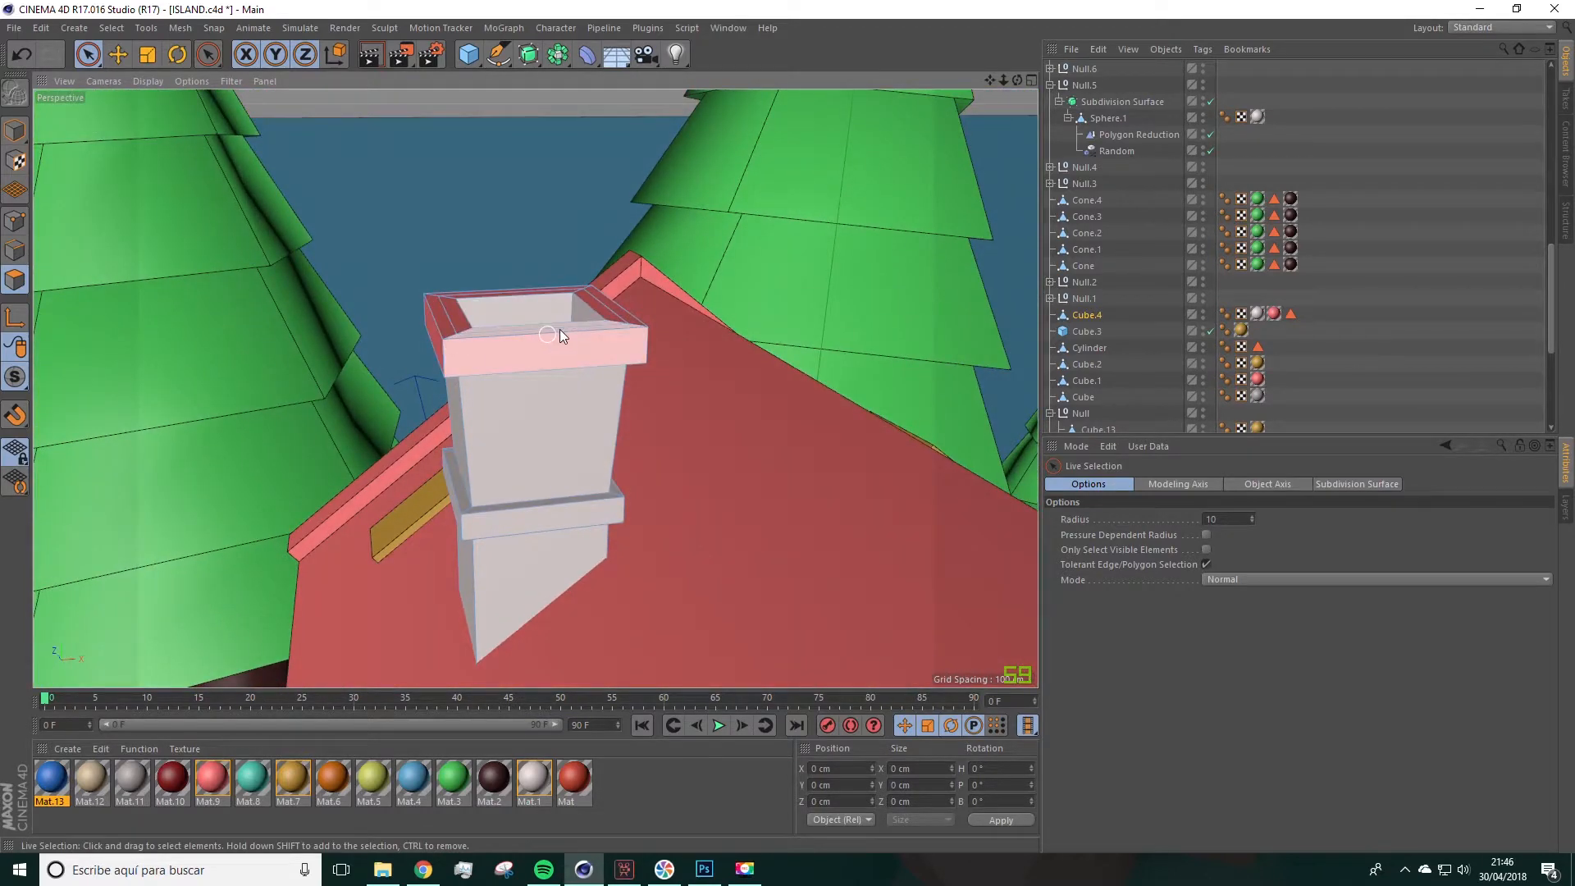
{"action": "scroll", "coordinate": [697, 497], "scroll_direction": "down", "scroll_amount": 9}
{"action": "left_click_drag", "start_coordinate": [733, 574], "coordinate": [742, 554], "text": "alt"}
{"action": "middle_click_drag", "start_coordinate": [652, 354], "coordinate": [601, 234], "text": "alt"}
{"action": "left_click_drag", "start_coordinate": [782, 412], "coordinate": [833, 386], "text": "alt"}
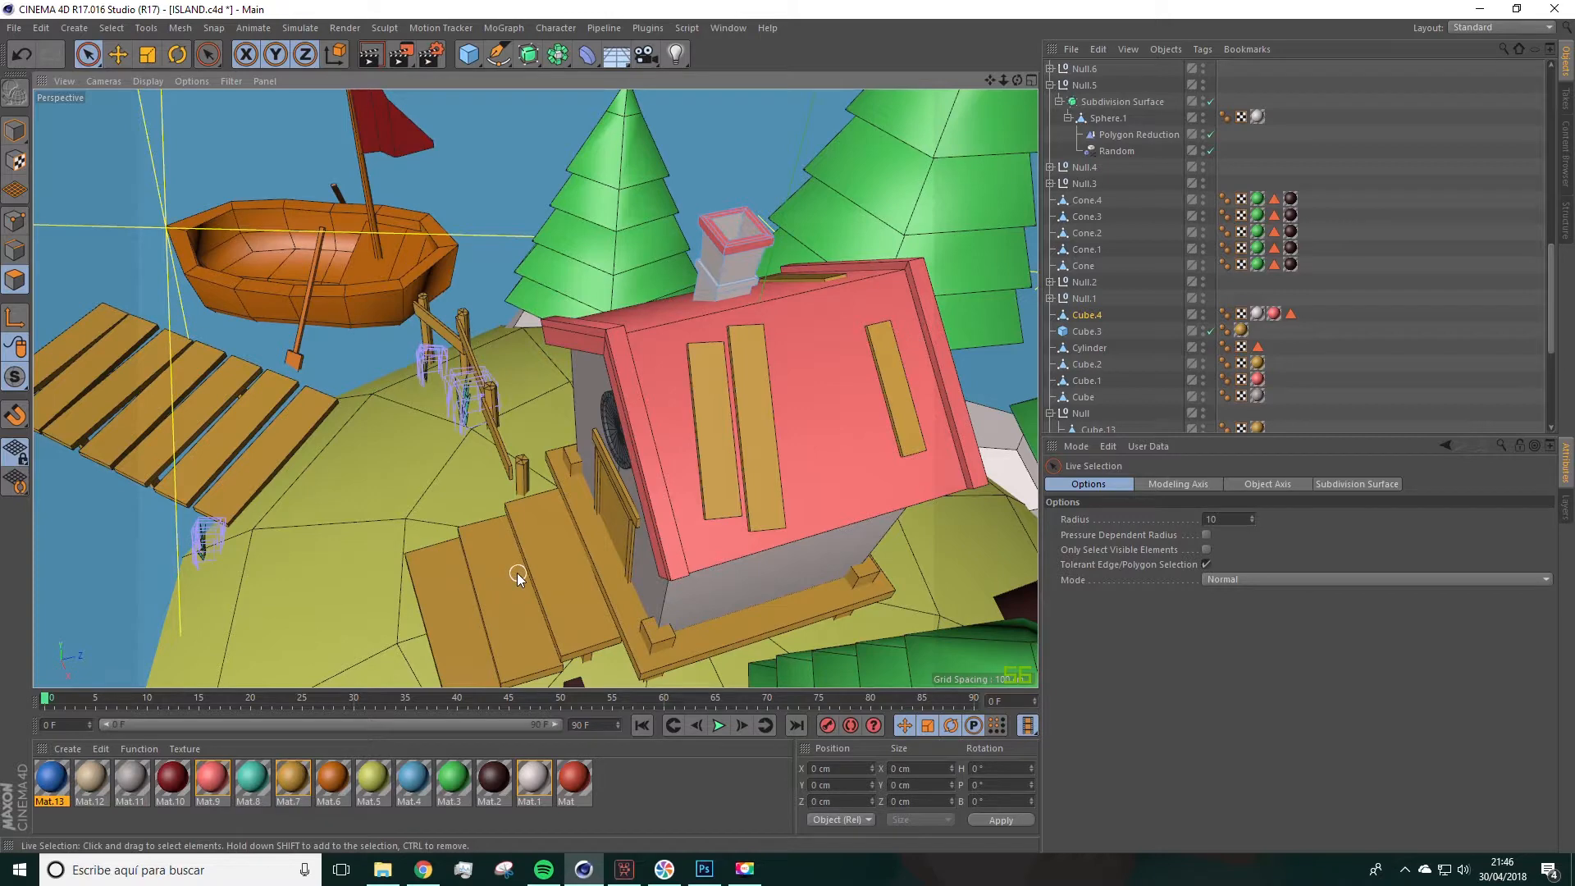
Step: Apply the turquoise Mat.8 to each uncolored blade of the grass tuft beside the house's steps
{"action": "left_click_drag", "start_coordinate": [510, 583], "coordinate": [571, 436], "text": "alt"}
{"action": "middle_click_drag", "start_coordinate": [571, 437], "coordinate": [570, 394], "text": "alt"}
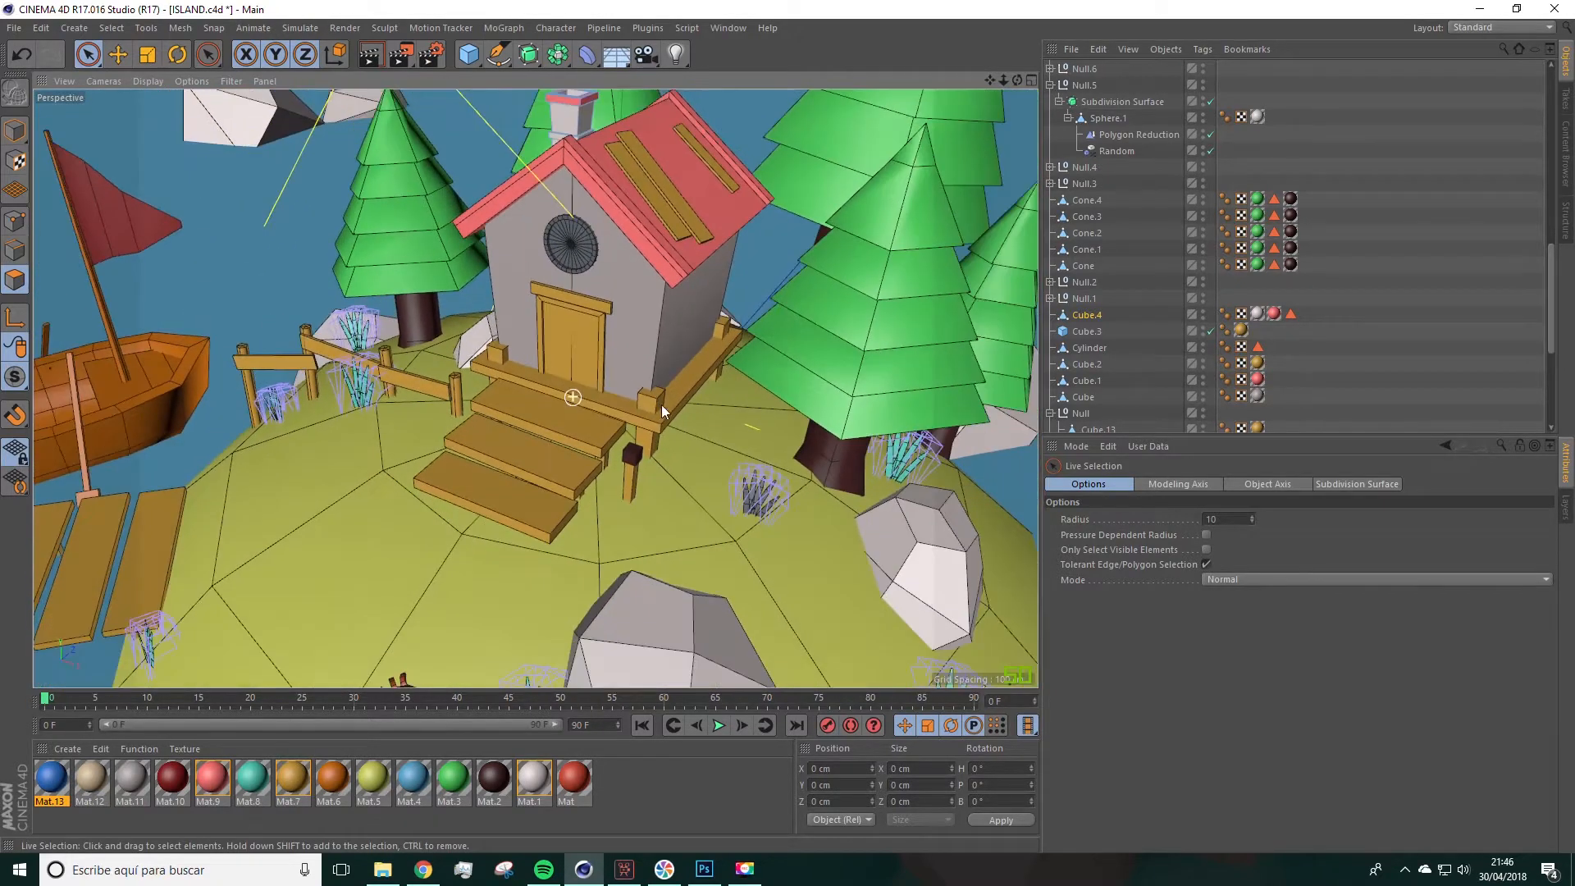
{"action": "scroll", "coordinate": [848, 538], "scroll_direction": "up", "scroll_amount": 4}
{"action": "scroll", "coordinate": [842, 548], "scroll_direction": "up", "scroll_amount": 3}
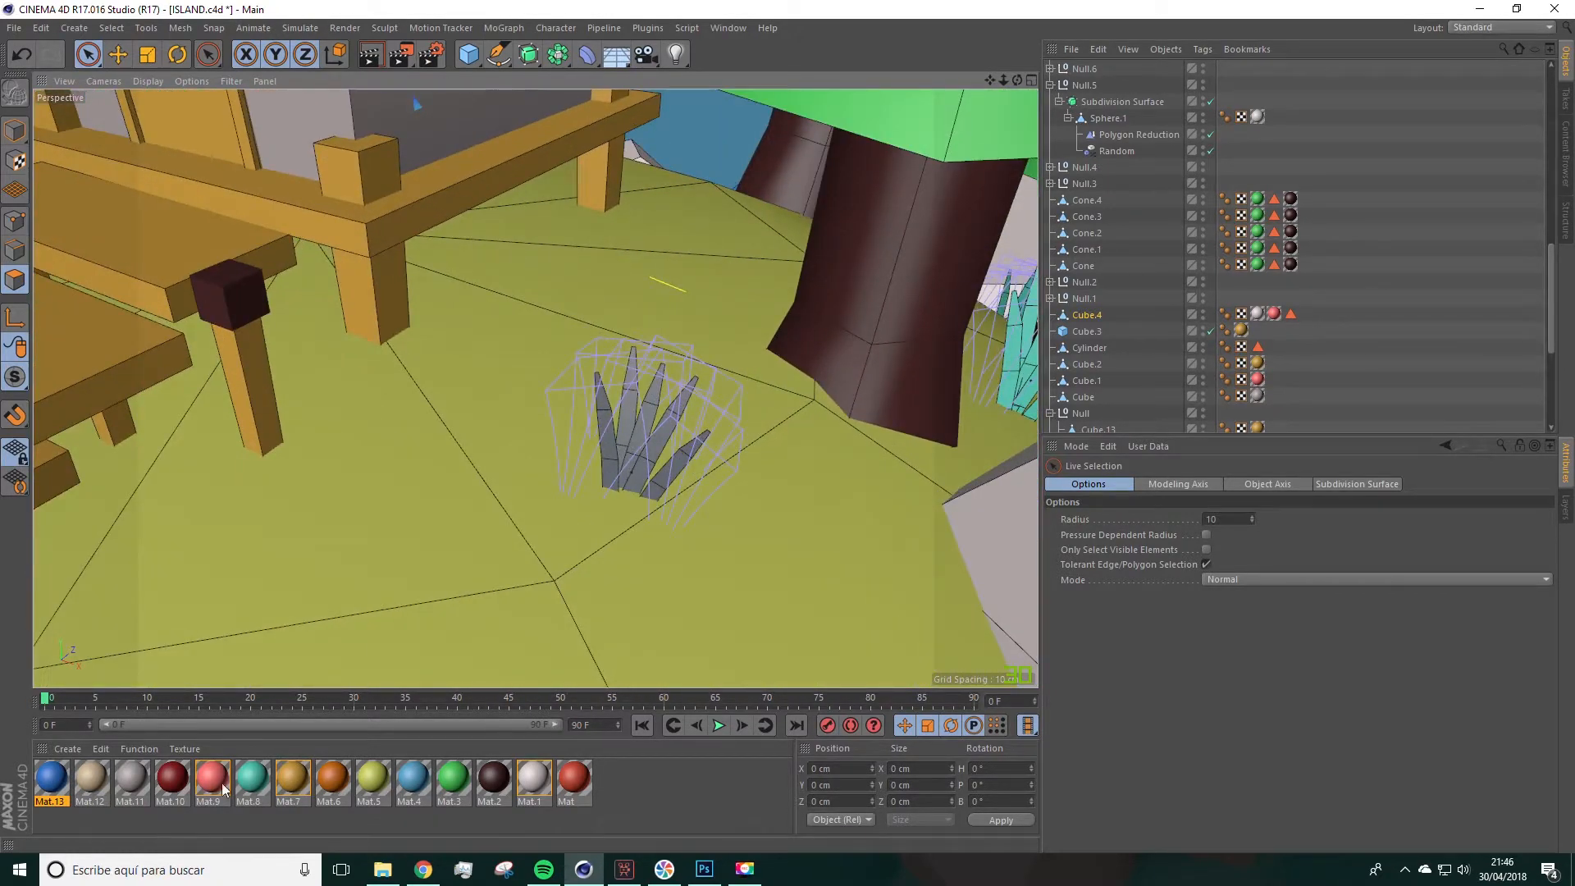
{"action": "left_click_drag", "start_coordinate": [599, 460], "coordinate": [601, 464]}
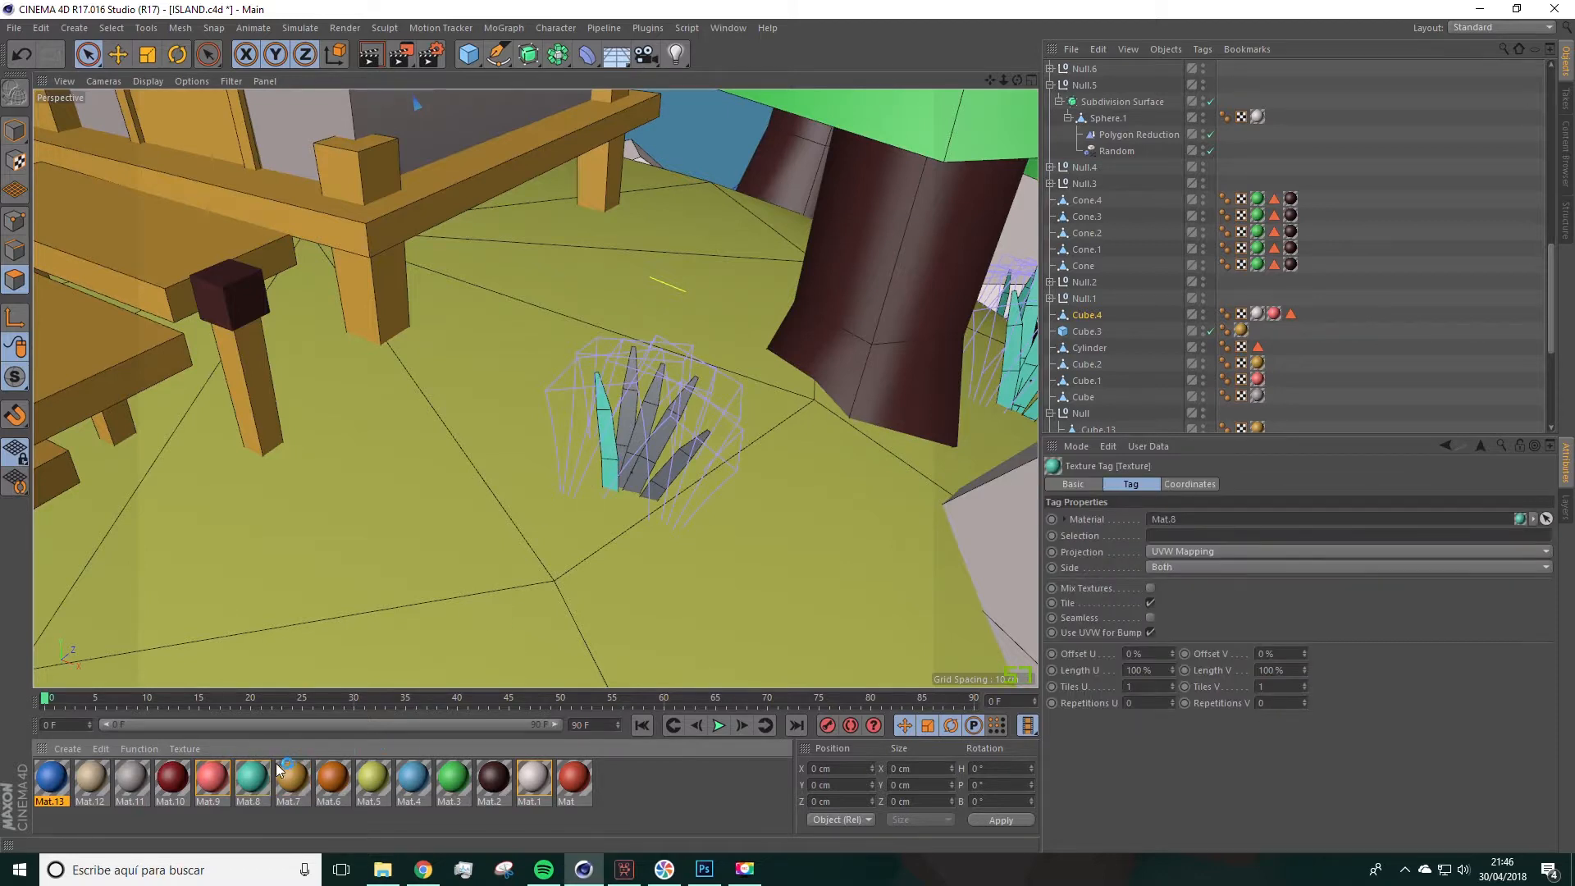
{"action": "left_click_drag", "start_coordinate": [632, 413], "coordinate": [633, 416]}
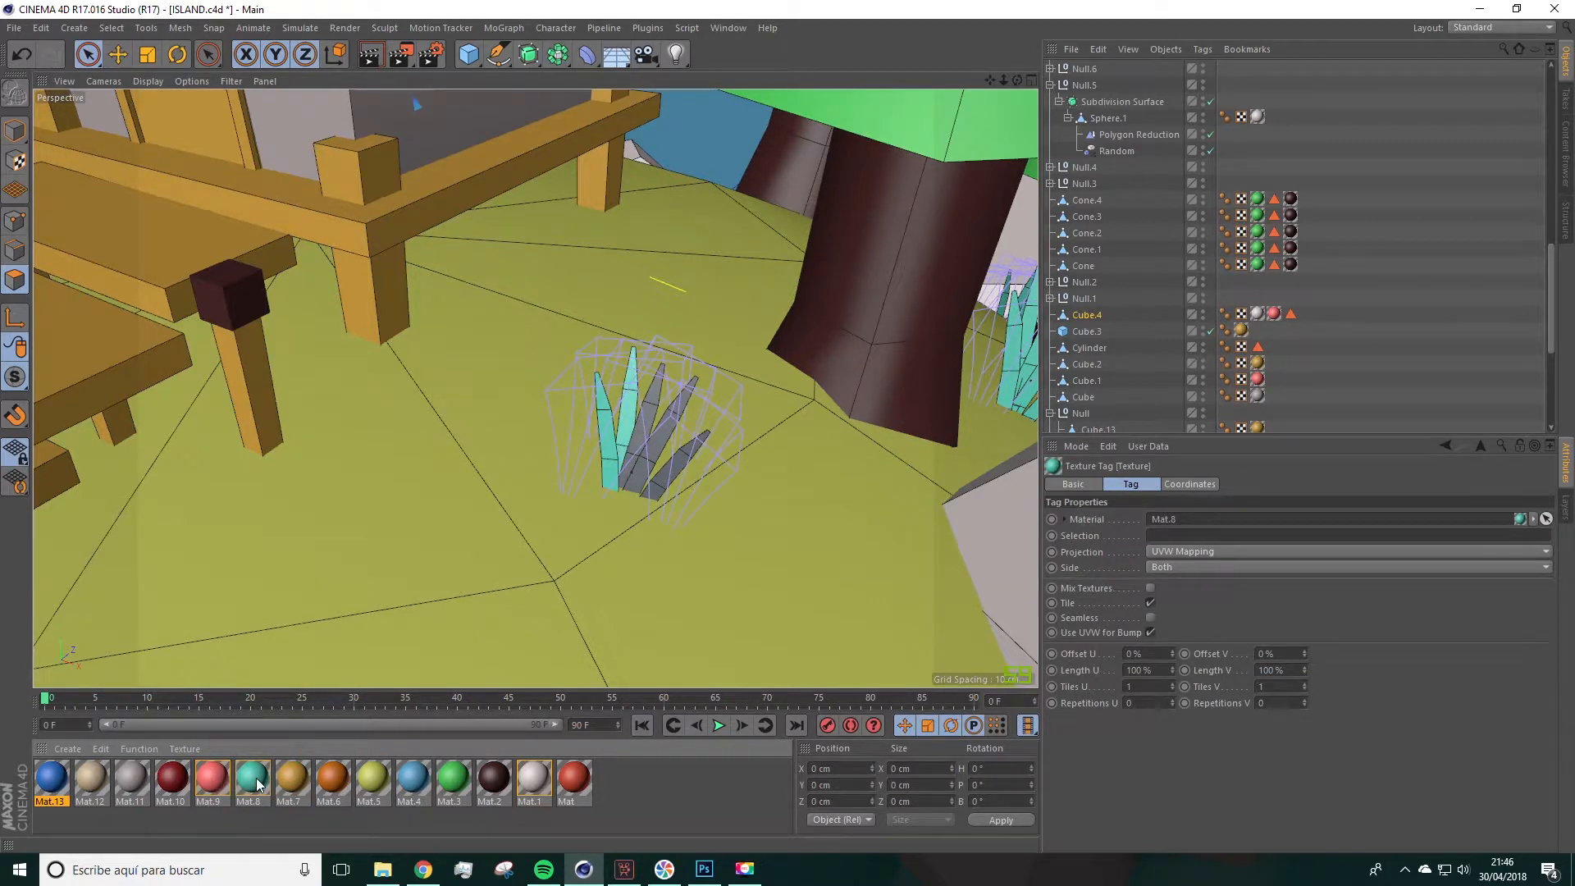
{"action": "left_click_drag", "start_coordinate": [248, 775], "coordinate": [666, 465]}
{"action": "left_click_drag", "start_coordinate": [271, 794], "coordinate": [632, 547]}
{"action": "left_click_drag", "start_coordinate": [667, 474], "coordinate": [668, 475]}
Step: Select the round window's Cylinder above the door and switch to its inner face polygons
{"action": "middle_click_drag", "start_coordinate": [457, 306], "coordinate": [607, 640], "text": "alt"}
{"action": "left_click_drag", "start_coordinate": [443, 357], "coordinate": [410, 252], "text": "alt"}
{"action": "middle_click_drag", "start_coordinate": [445, 521], "coordinate": [443, 330], "text": "alt"}
{"action": "mouse_move", "coordinate": [500, 517]}
{"action": "left_mouse_down", "text": "alt"}
{"action": "mouse_move", "coordinate": [499, 459]}
{"action": "mouse_move", "coordinate": [469, 517]}
{"action": "left_mouse_up", "text": "alt"}
{"action": "middle_click_drag", "start_coordinate": [468, 430], "coordinate": [681, 619], "text": "alt"}
{"action": "middle_click_drag", "start_coordinate": [564, 405], "coordinate": [697, 592], "text": "alt"}
{"action": "scroll", "coordinate": [617, 301], "scroll_direction": "up", "scroll_amount": 5}
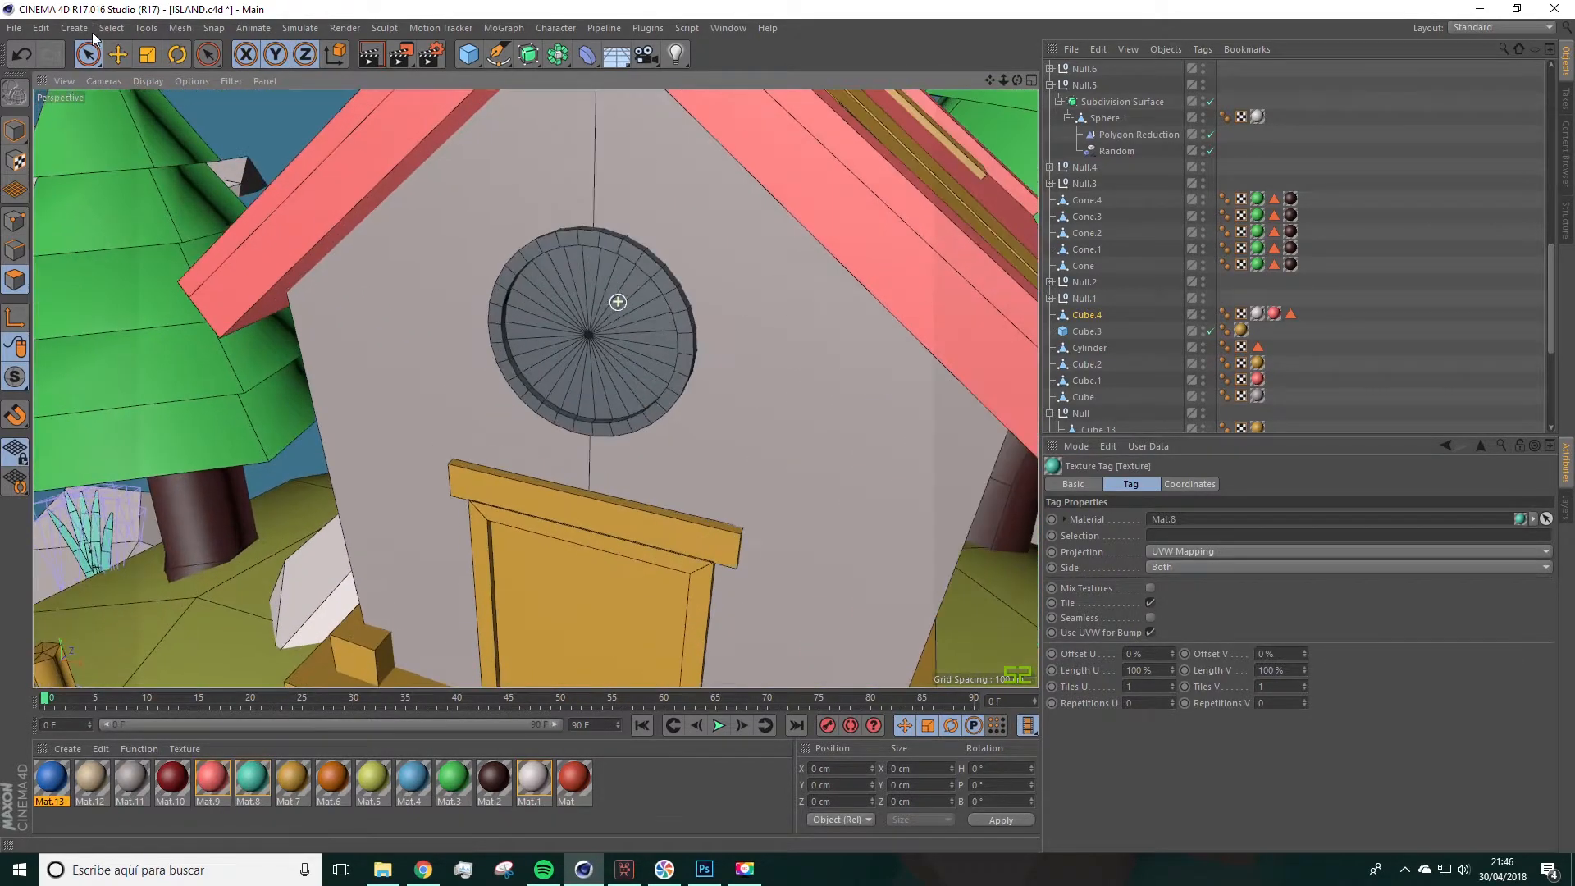
{"action": "left_click", "coordinate": [118, 54]}
{"action": "left_click", "coordinate": [14, 131]}
{"action": "left_click", "coordinate": [553, 253]}
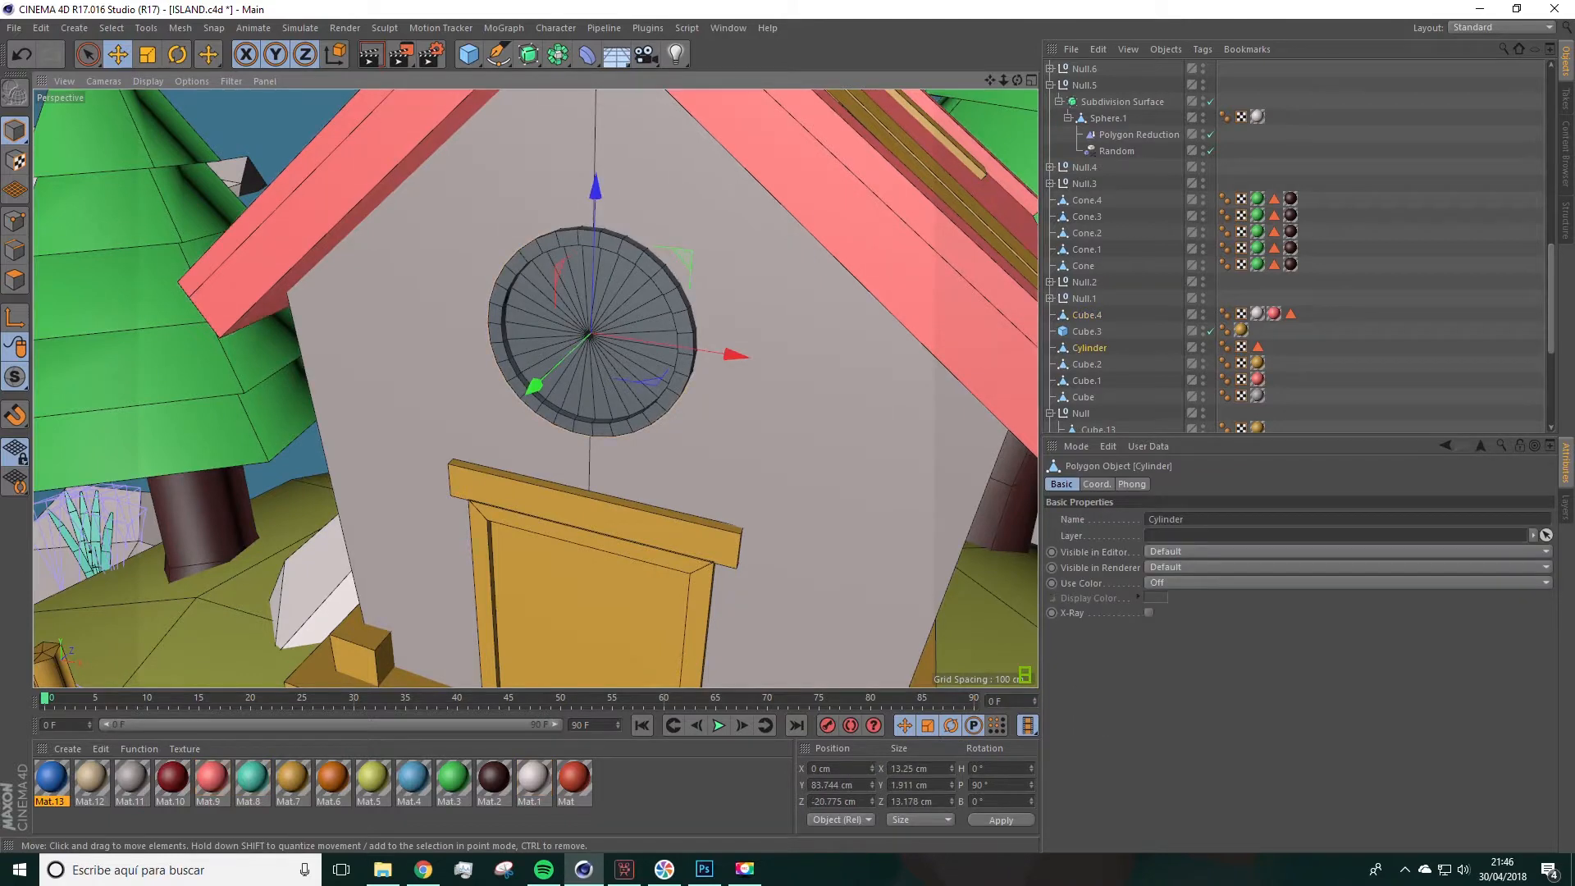
{"action": "left_click", "coordinate": [15, 279]}
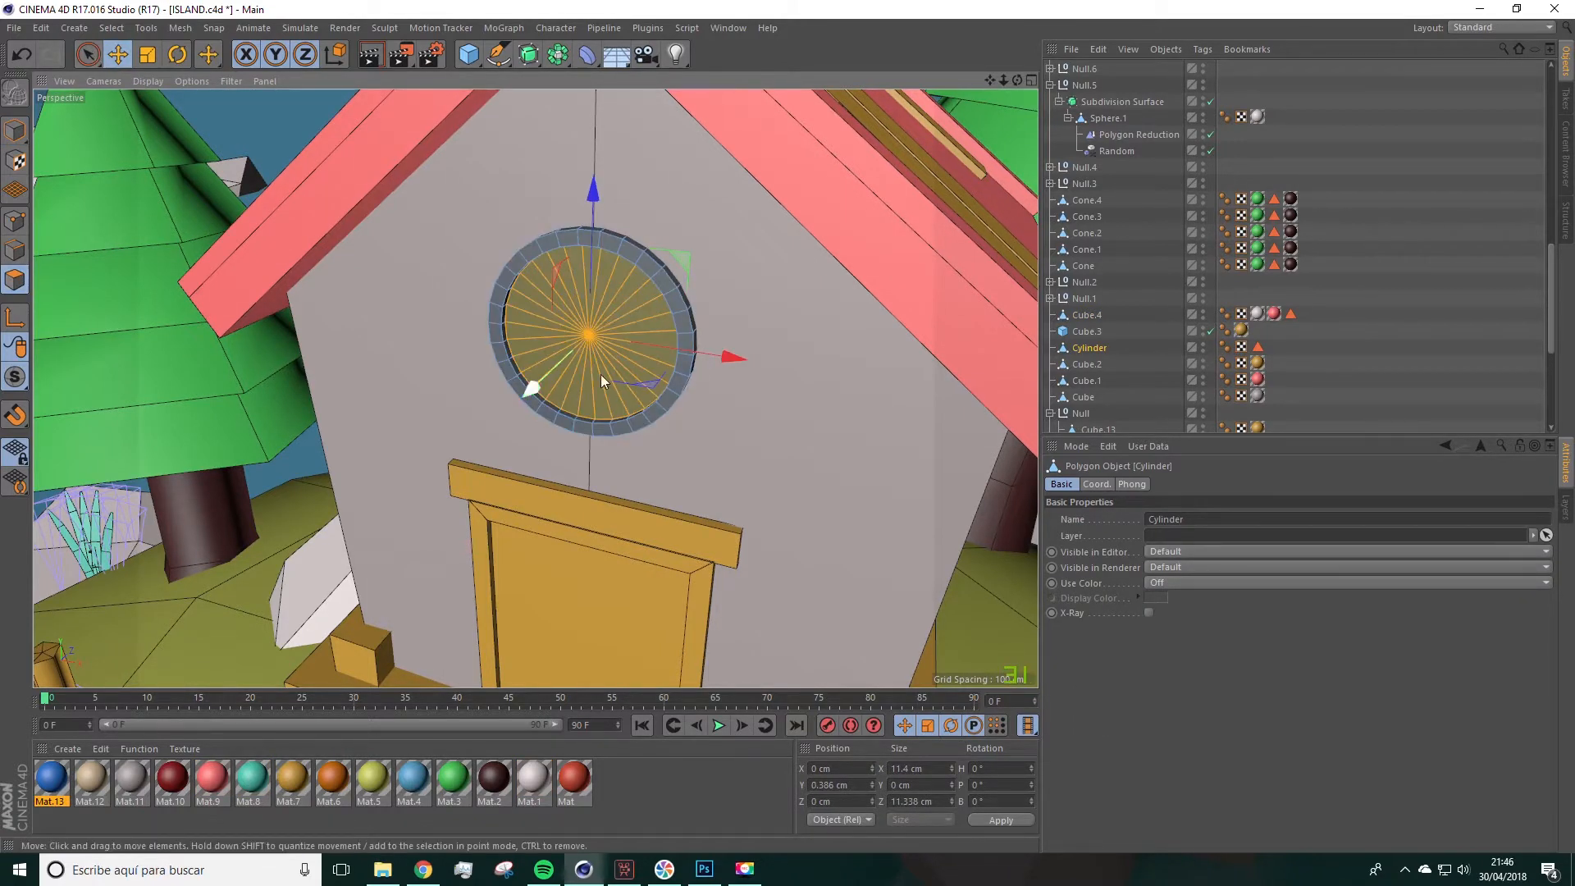
Step: Create Mat.14 and color it near-black with H 0°, S 9% and V 15%
{"action": "double_click", "coordinate": [618, 775]}
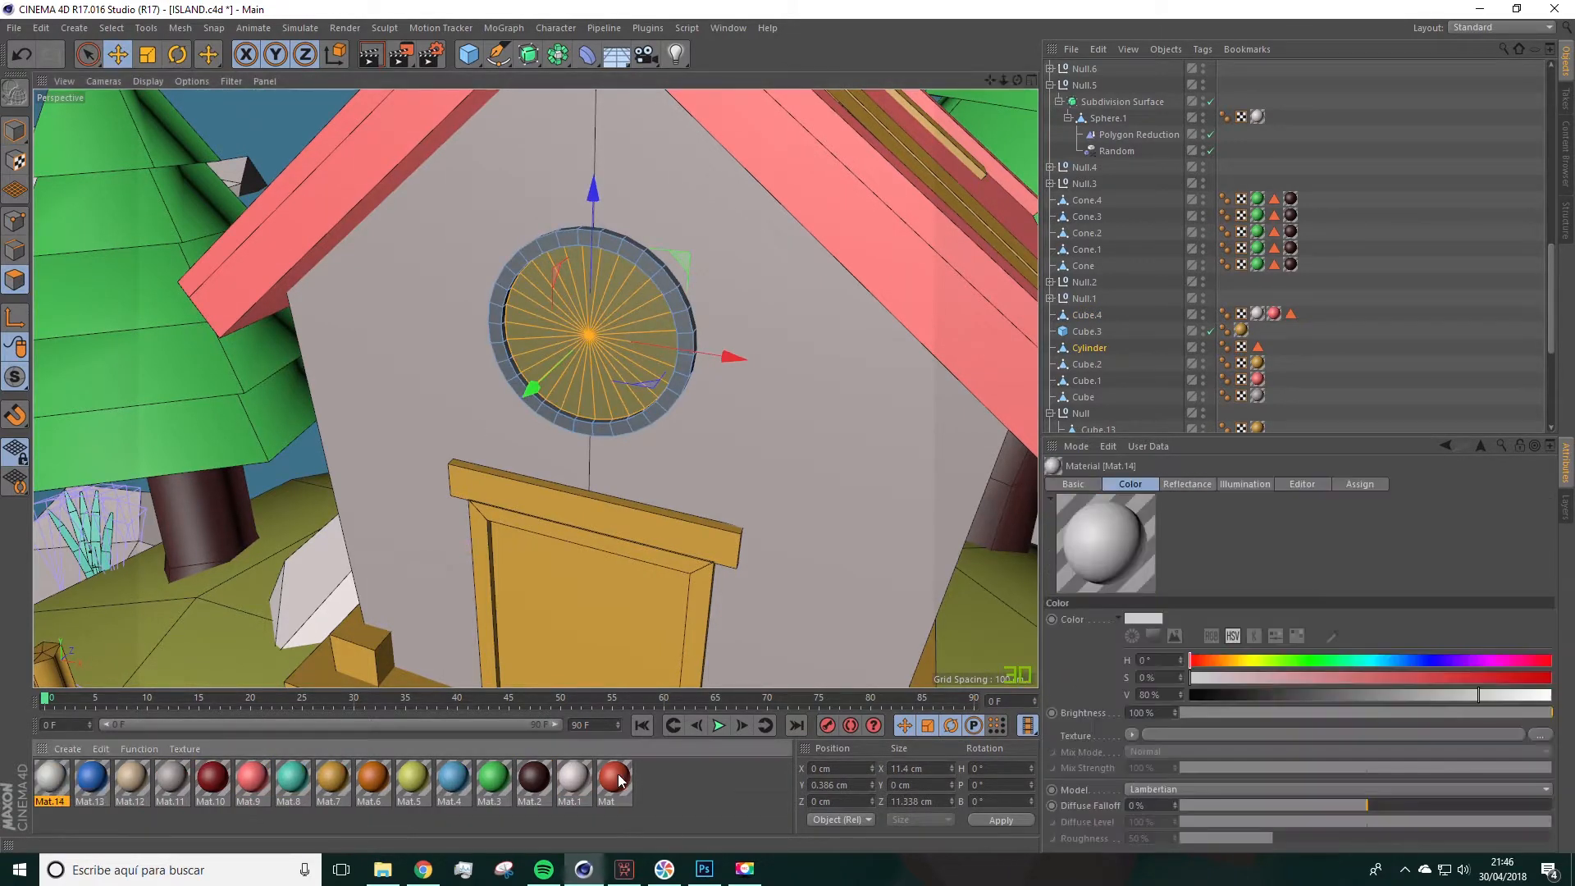
{"action": "double_click", "coordinate": [67, 771]}
{"action": "left_click_drag", "start_coordinate": [529, 243], "coordinate": [534, 243]}
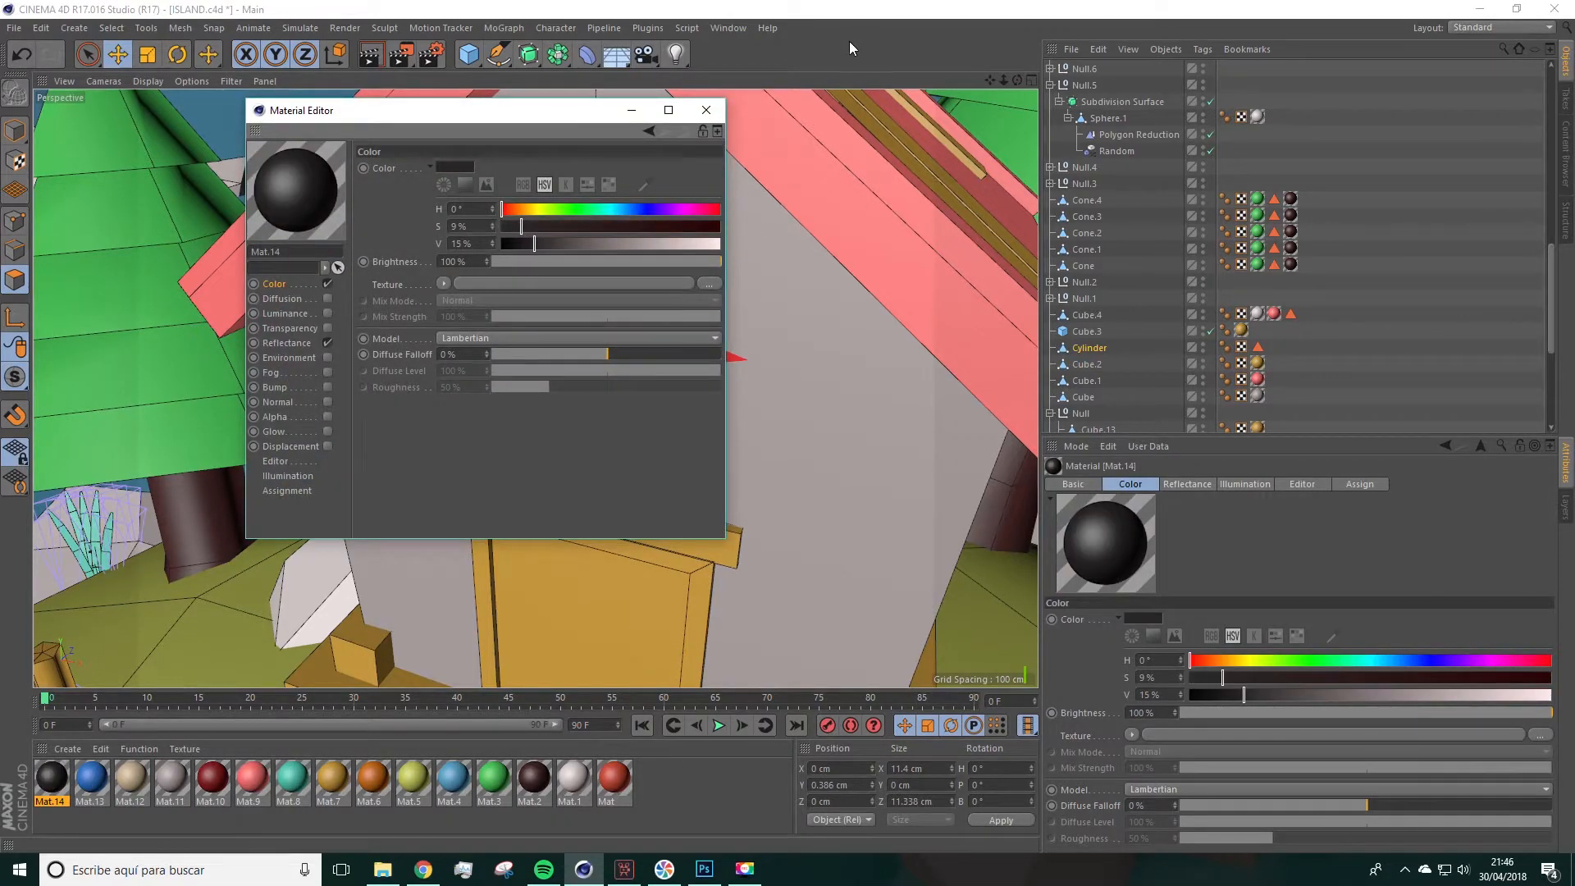
{"action": "left_click", "coordinate": [706, 111]}
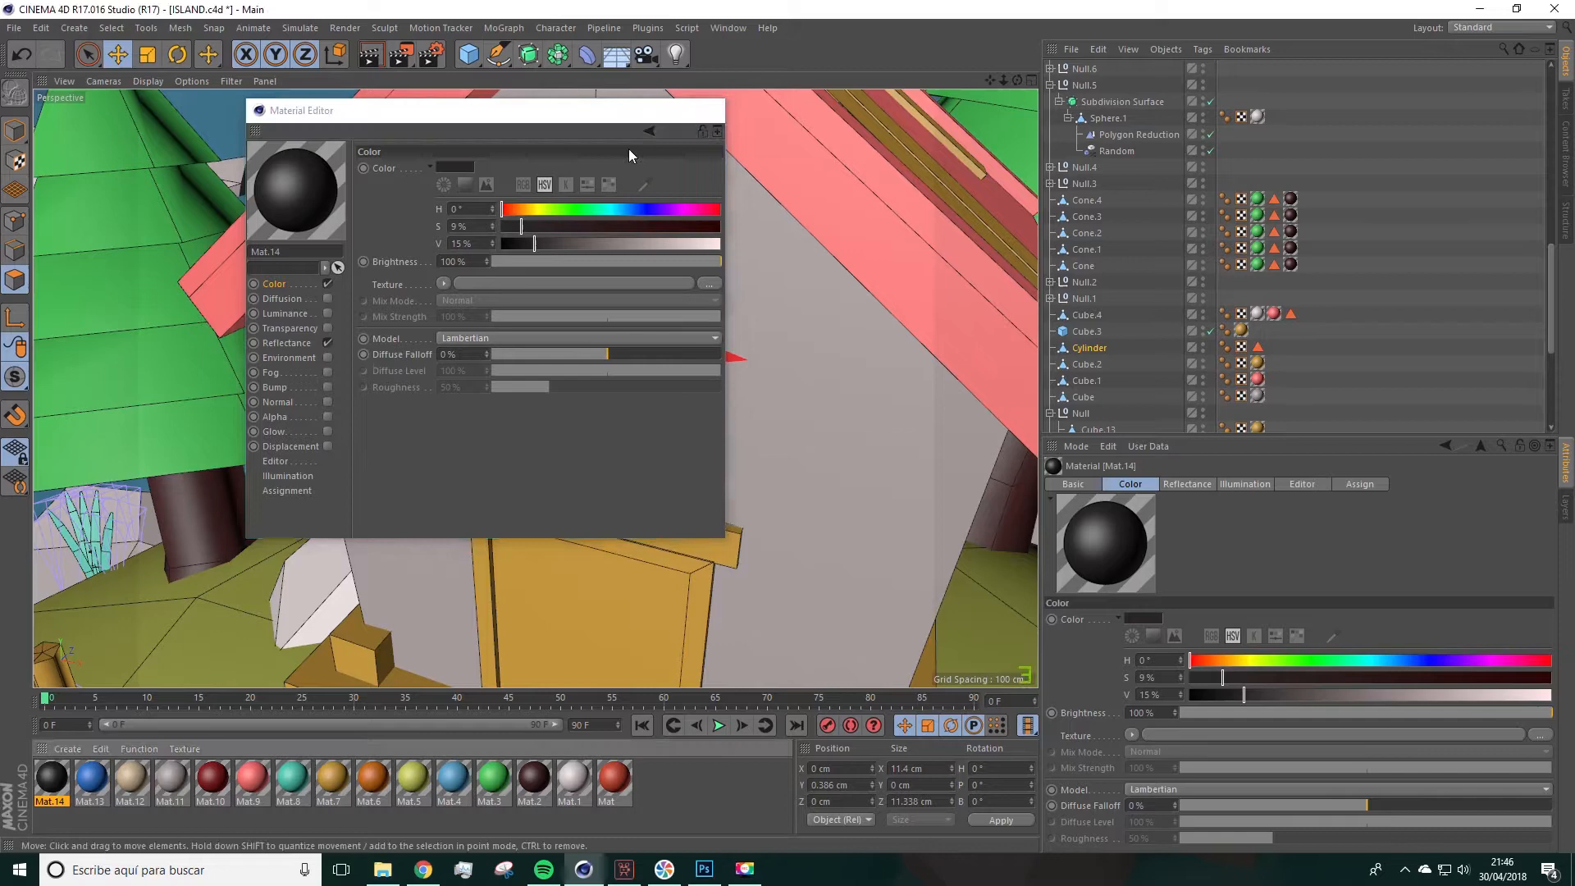
Step: Apply Mat.14 to the round window's inner faces, restricted to the Cylinder's Polygon Selection
{"action": "left_click_drag", "start_coordinate": [528, 330], "coordinate": [528, 328]}
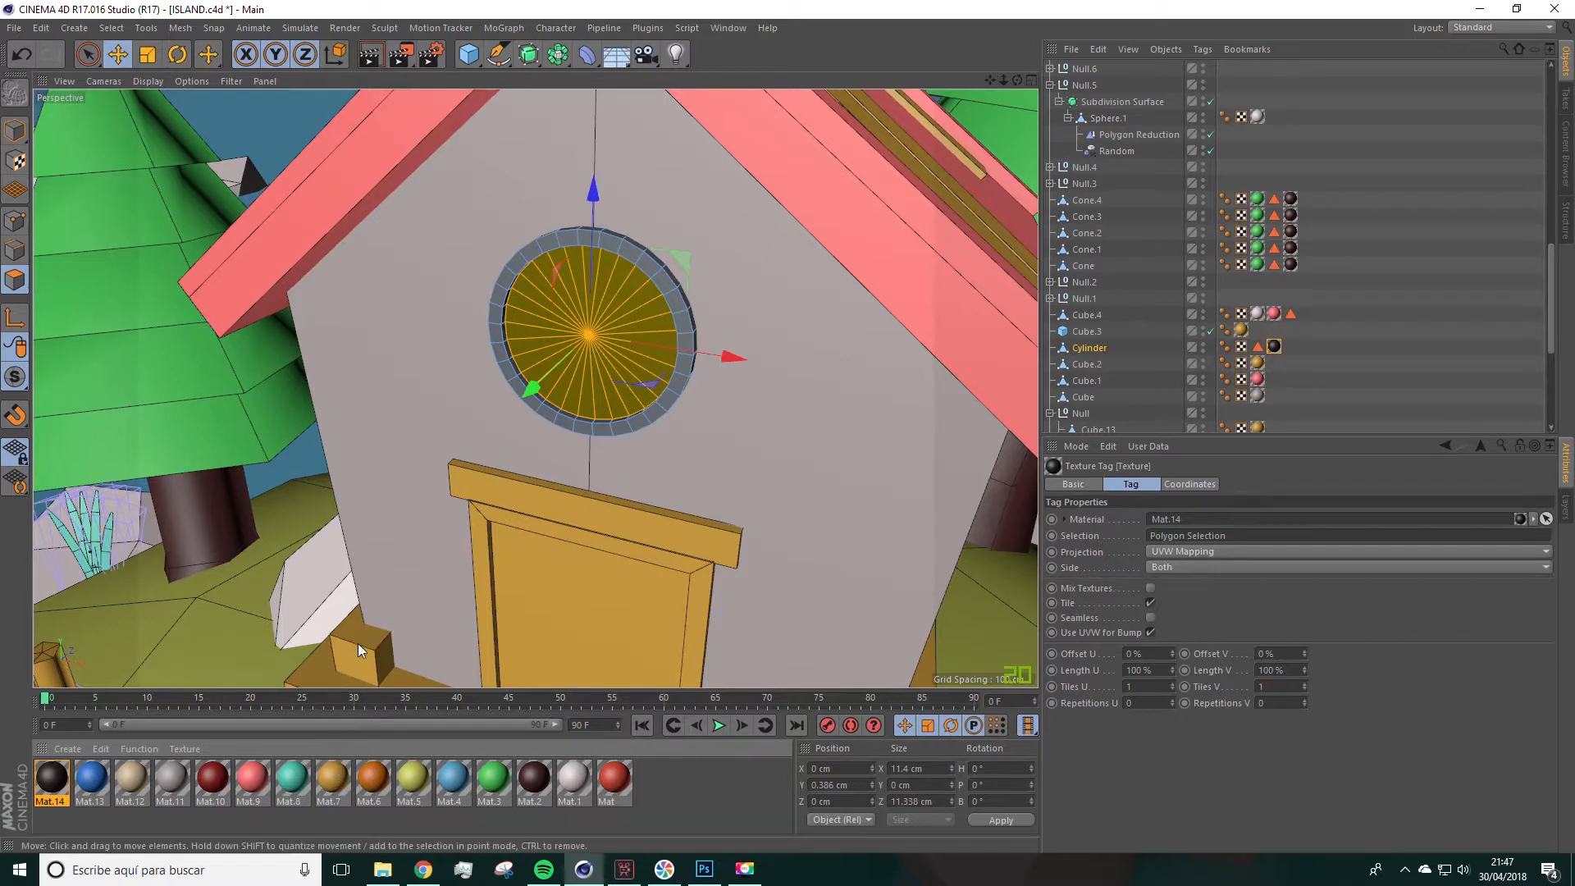
{"action": "middle_click_drag", "start_coordinate": [533, 545], "coordinate": [612, 530], "text": "alt"}
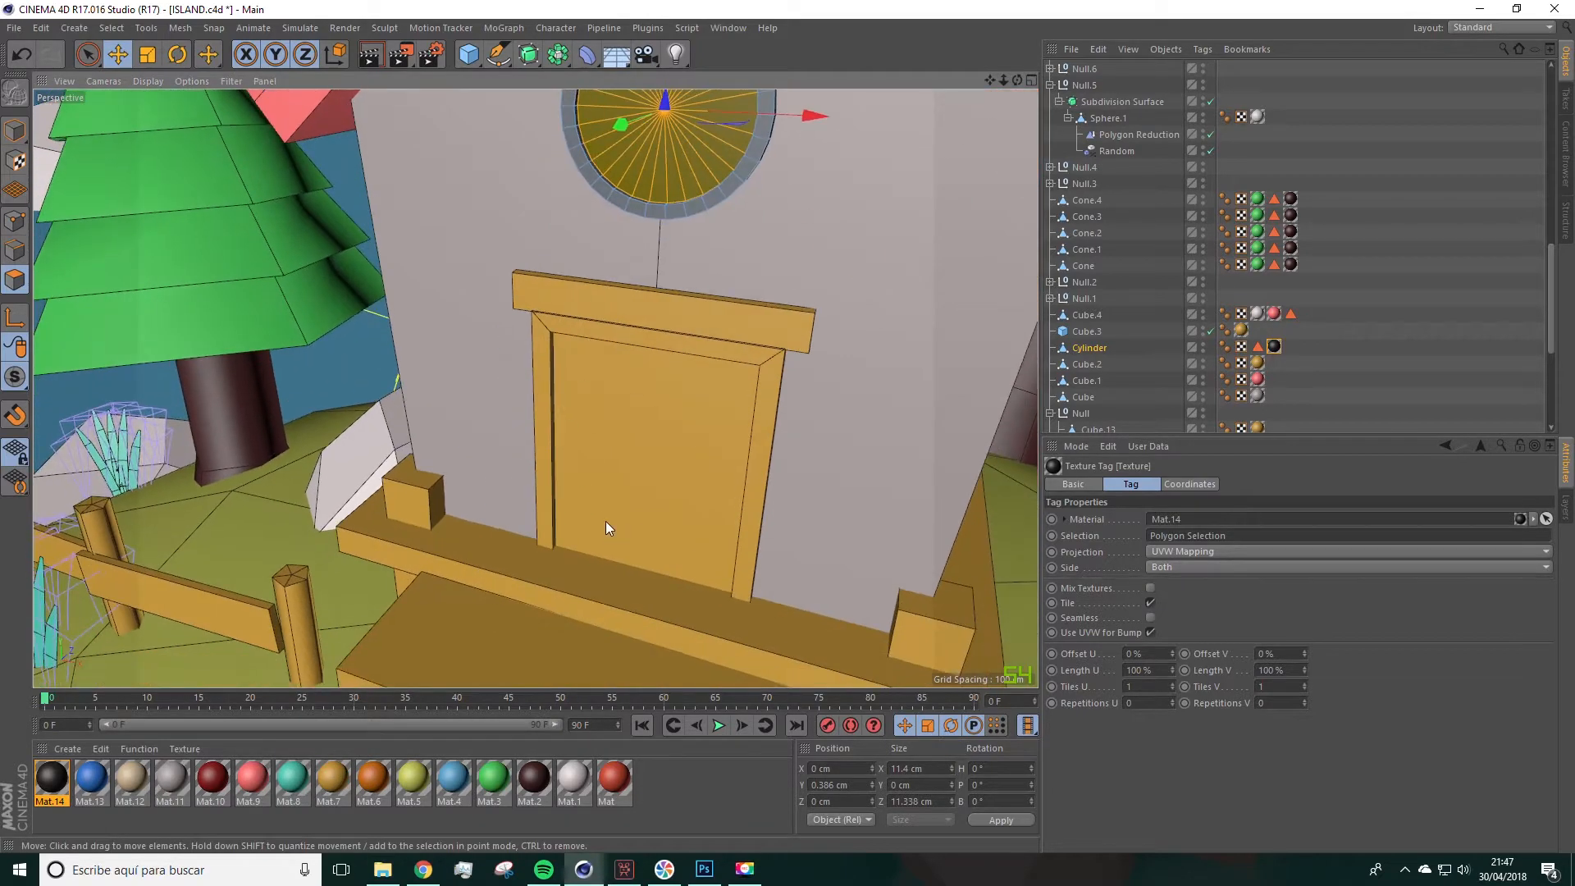
{"action": "middle_click_drag", "start_coordinate": [490, 603], "coordinate": [510, 497], "text": "alt"}
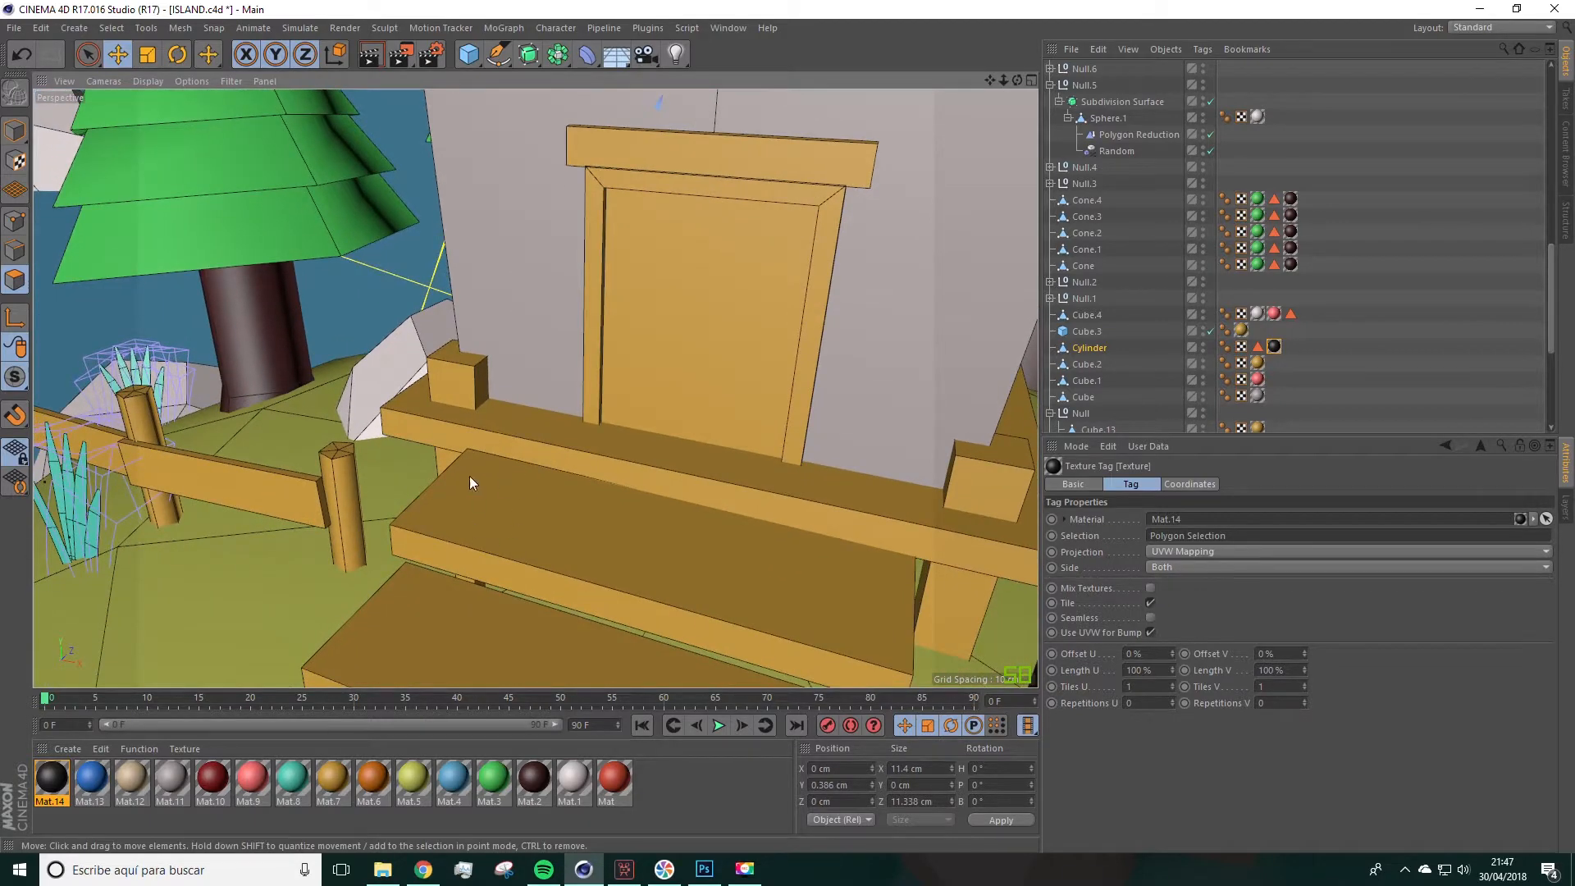
{"action": "middle_click_drag", "start_coordinate": [643, 321], "coordinate": [589, 633], "text": "alt"}
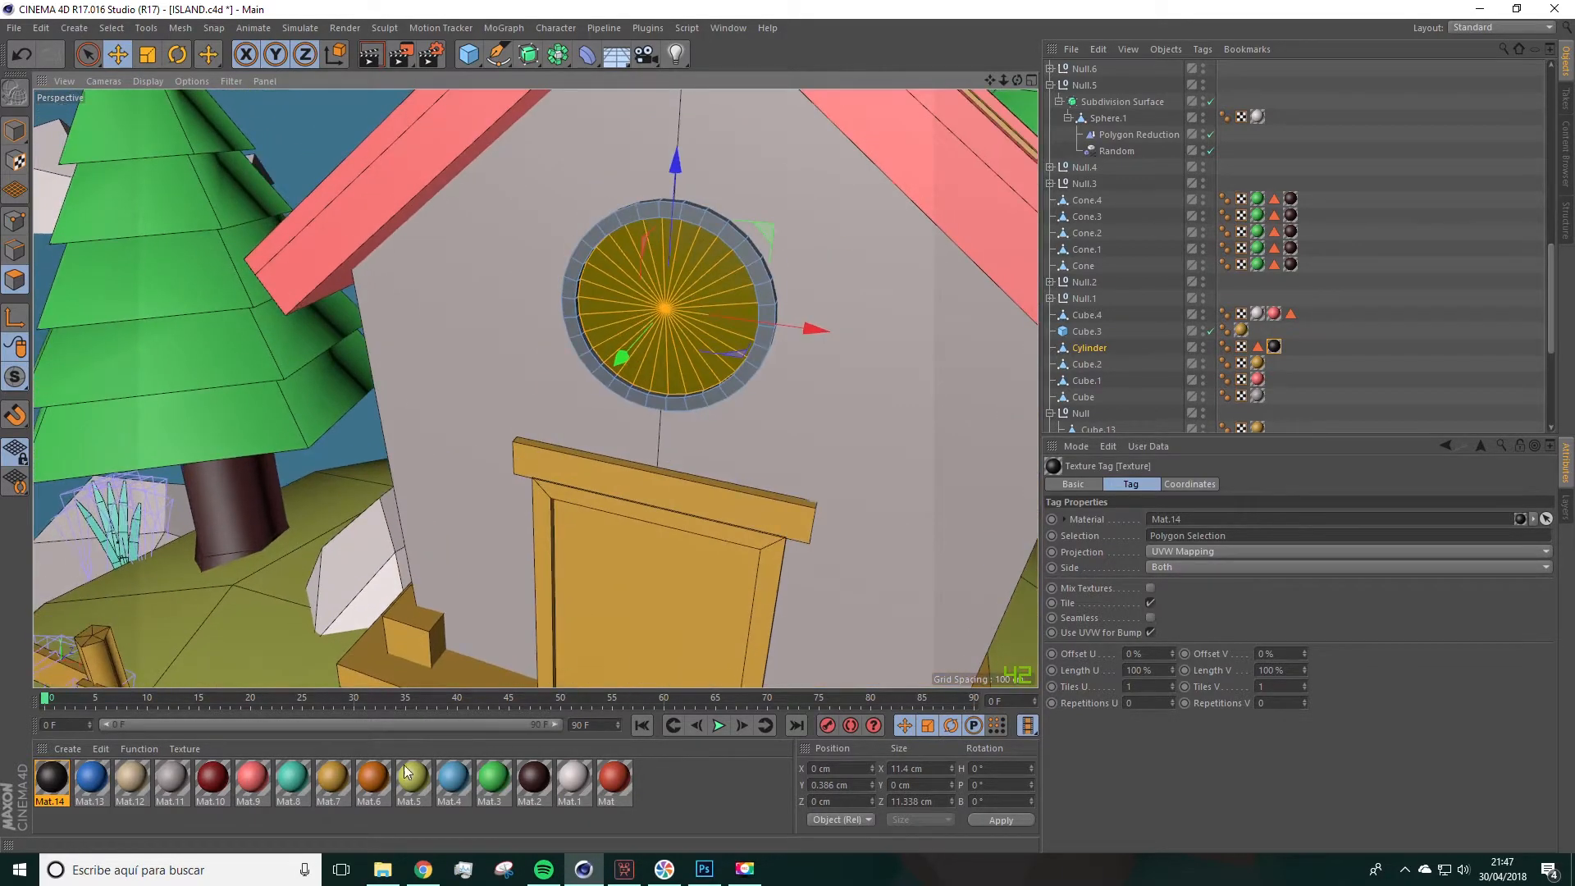
Step: Deselect the round window's inner faces and apply Mat.7 to its Cylinder, placing that tag before the Mat.14 tag
{"action": "left_click", "coordinate": [317, 99]}
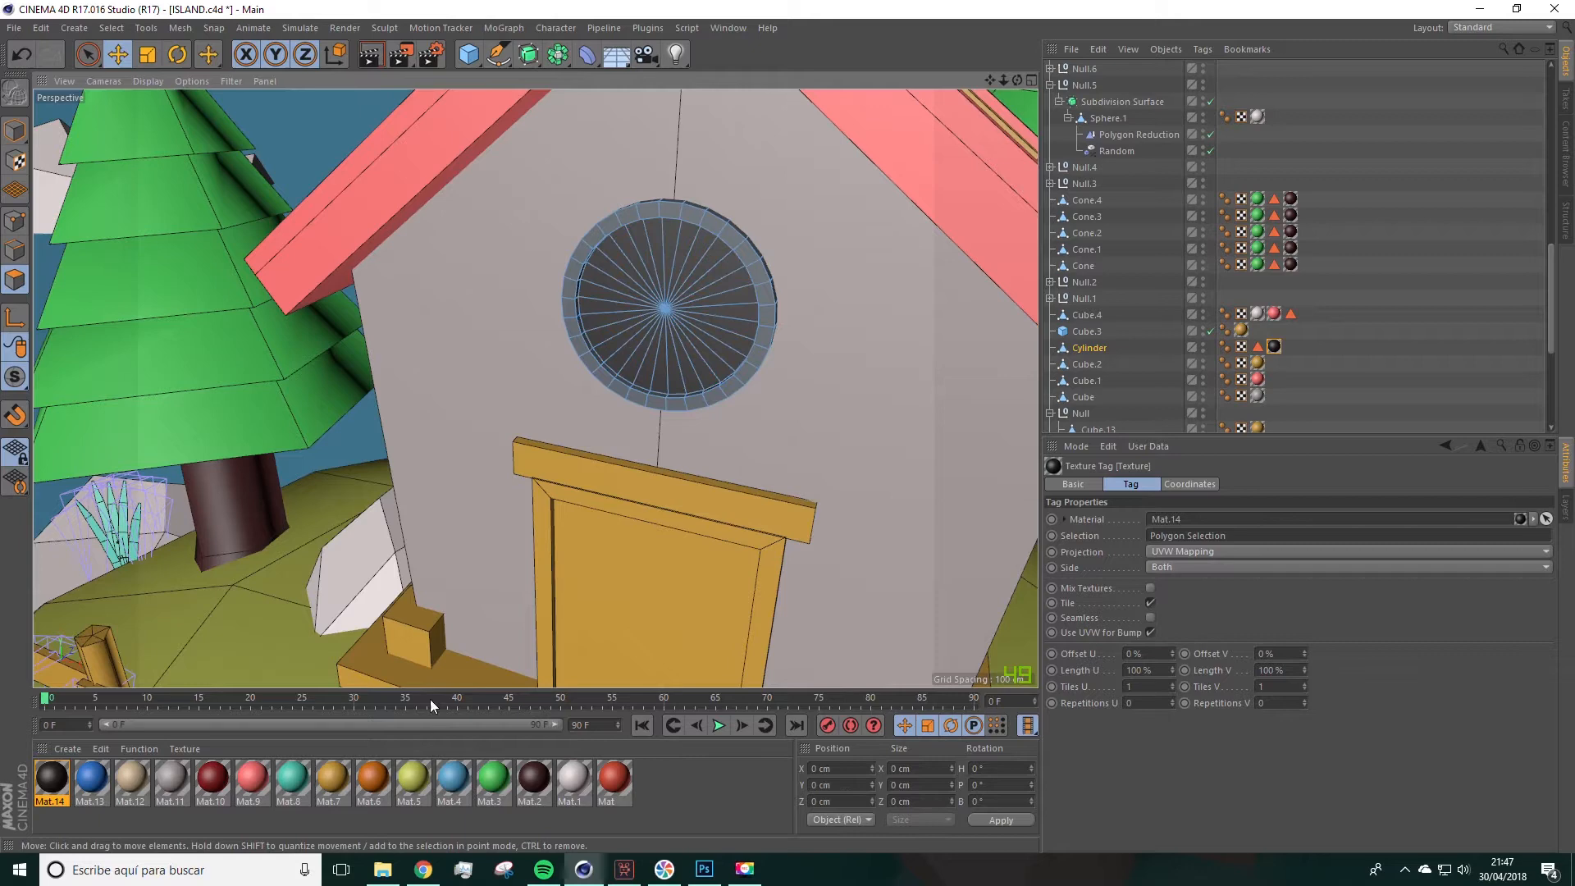
{"action": "left_click_drag", "start_coordinate": [615, 336], "coordinate": [570, 312]}
{"action": "left_click_drag", "start_coordinate": [1251, 347], "coordinate": [1251, 348]}
{"action": "scroll", "coordinate": [686, 276], "scroll_direction": "down", "scroll_amount": 6}
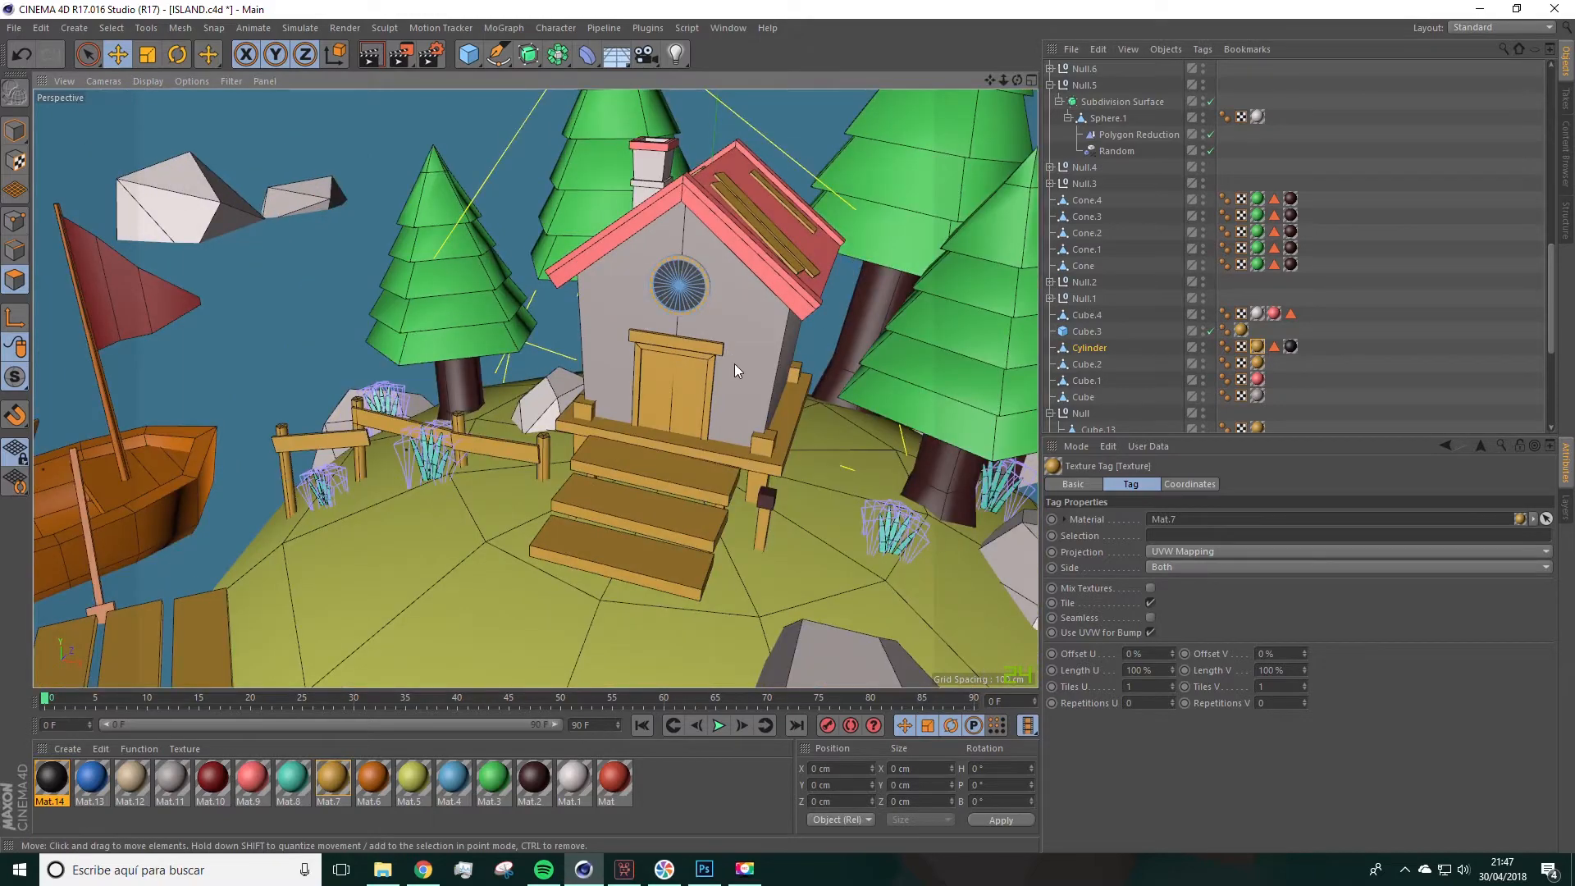
{"action": "scroll", "coordinate": [734, 363], "scroll_direction": "down", "scroll_amount": 10}
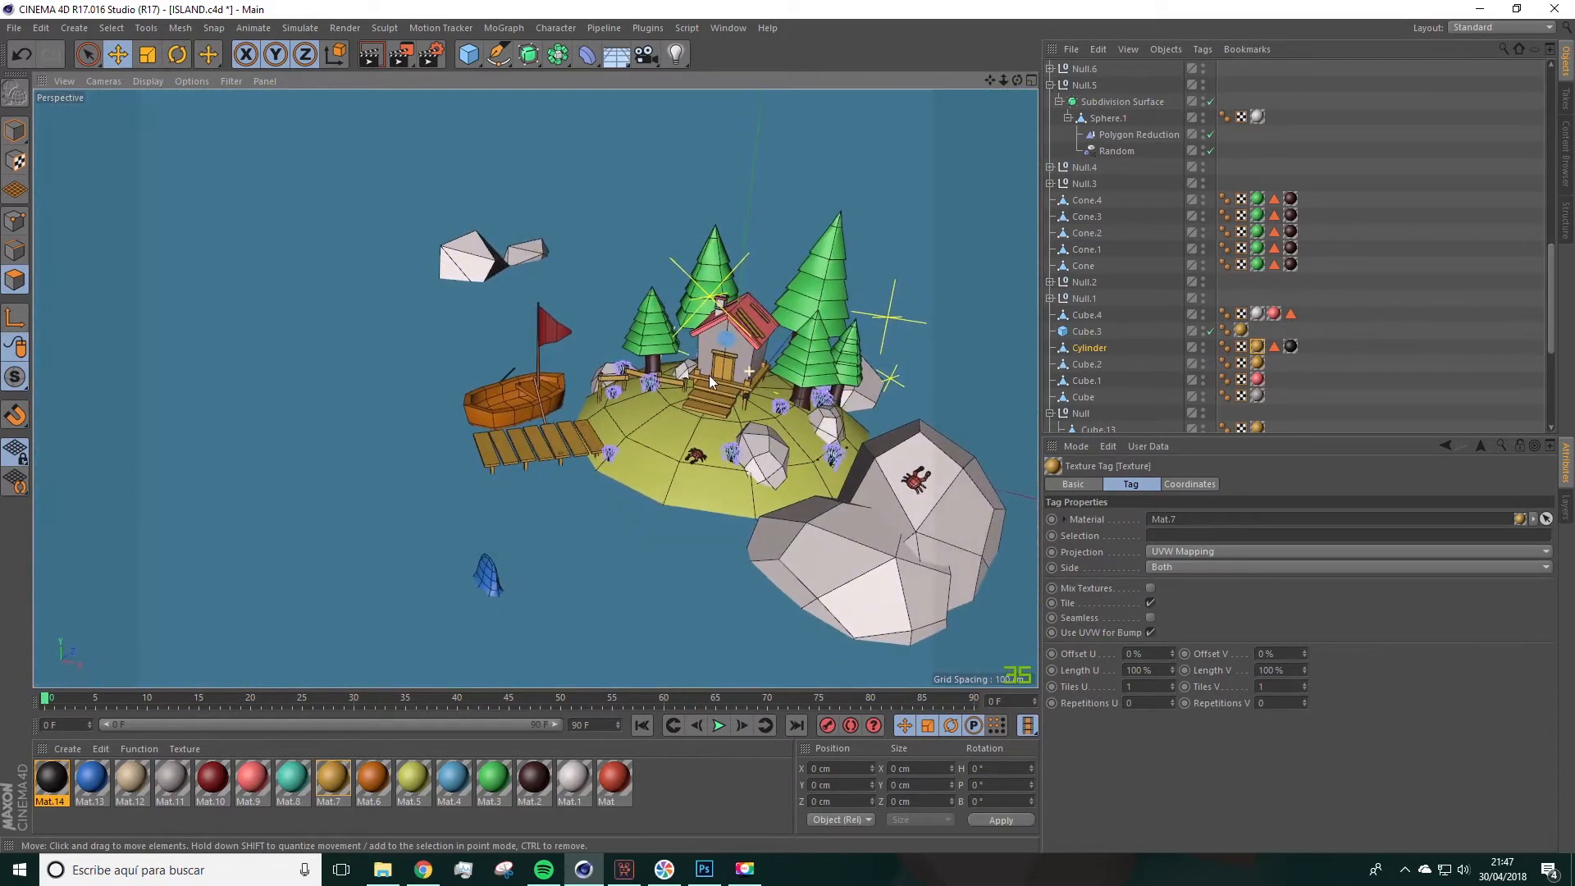
{"action": "middle_click_drag", "start_coordinate": [708, 375], "coordinate": [576, 308], "text": "alt"}
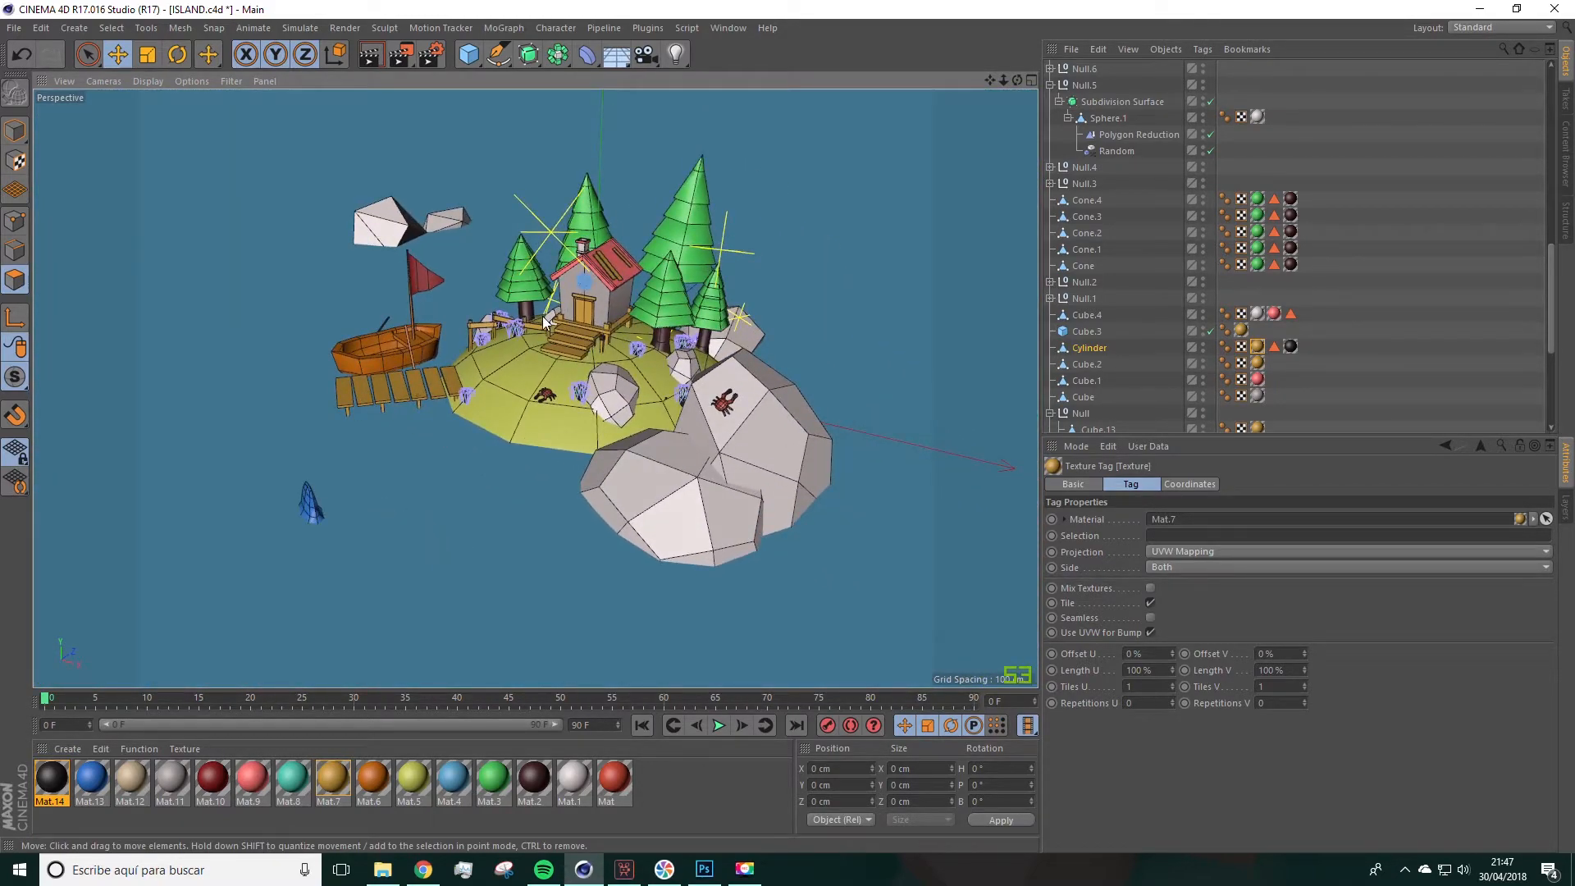
{"action": "scroll", "coordinate": [547, 323], "scroll_direction": "up", "scroll_amount": 7}
{"action": "scroll", "coordinate": [563, 328], "scroll_direction": "down", "scroll_amount": 4}
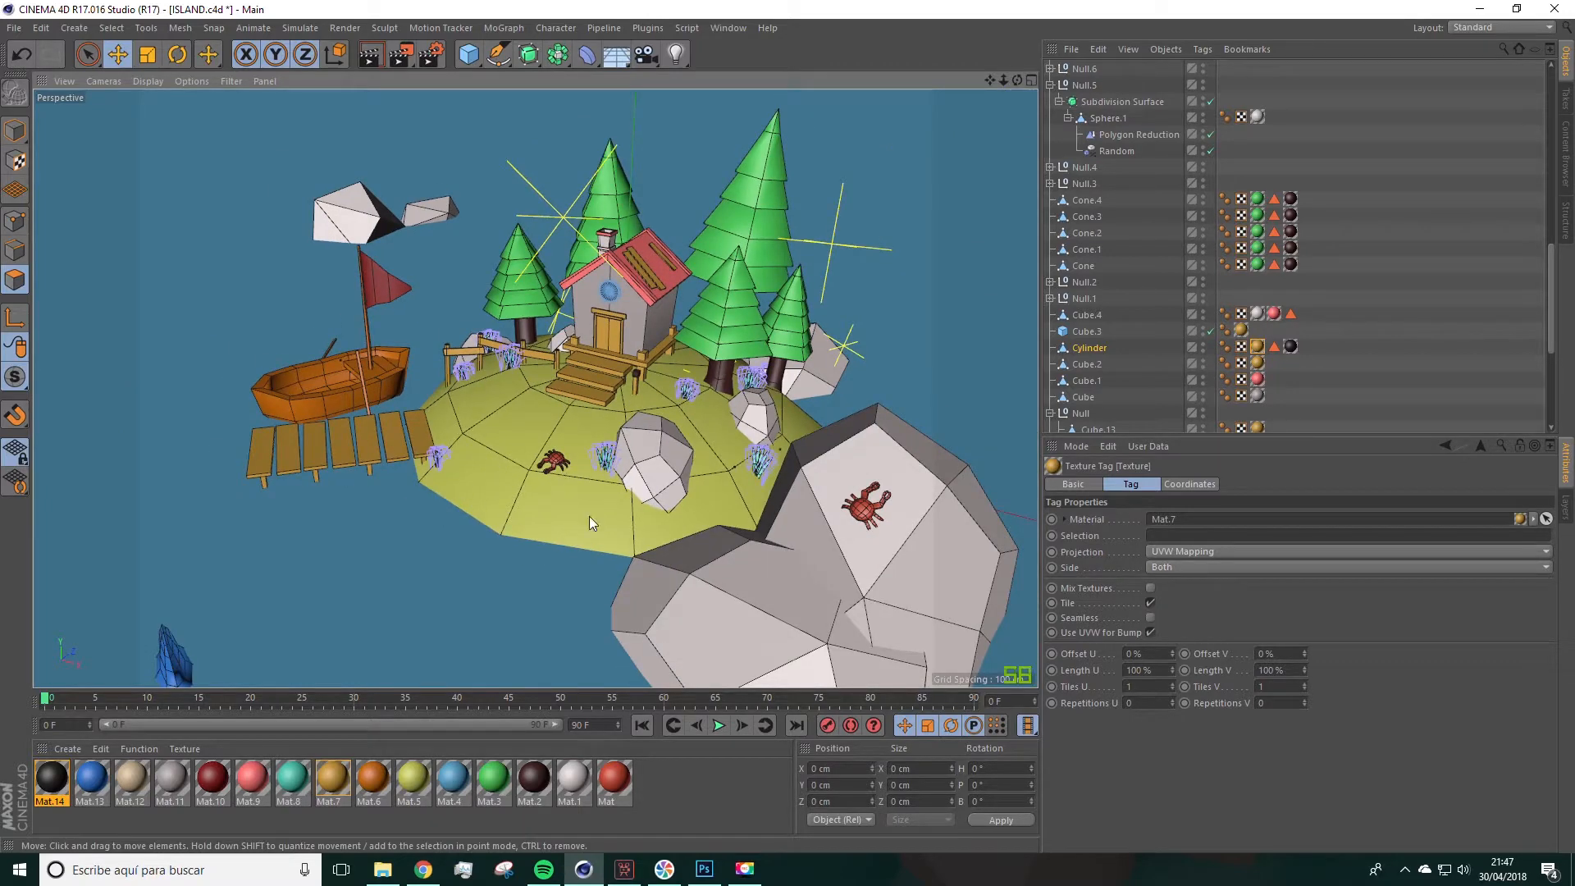
{"action": "scroll", "coordinate": [584, 437], "scroll_direction": "down", "scroll_amount": 4}
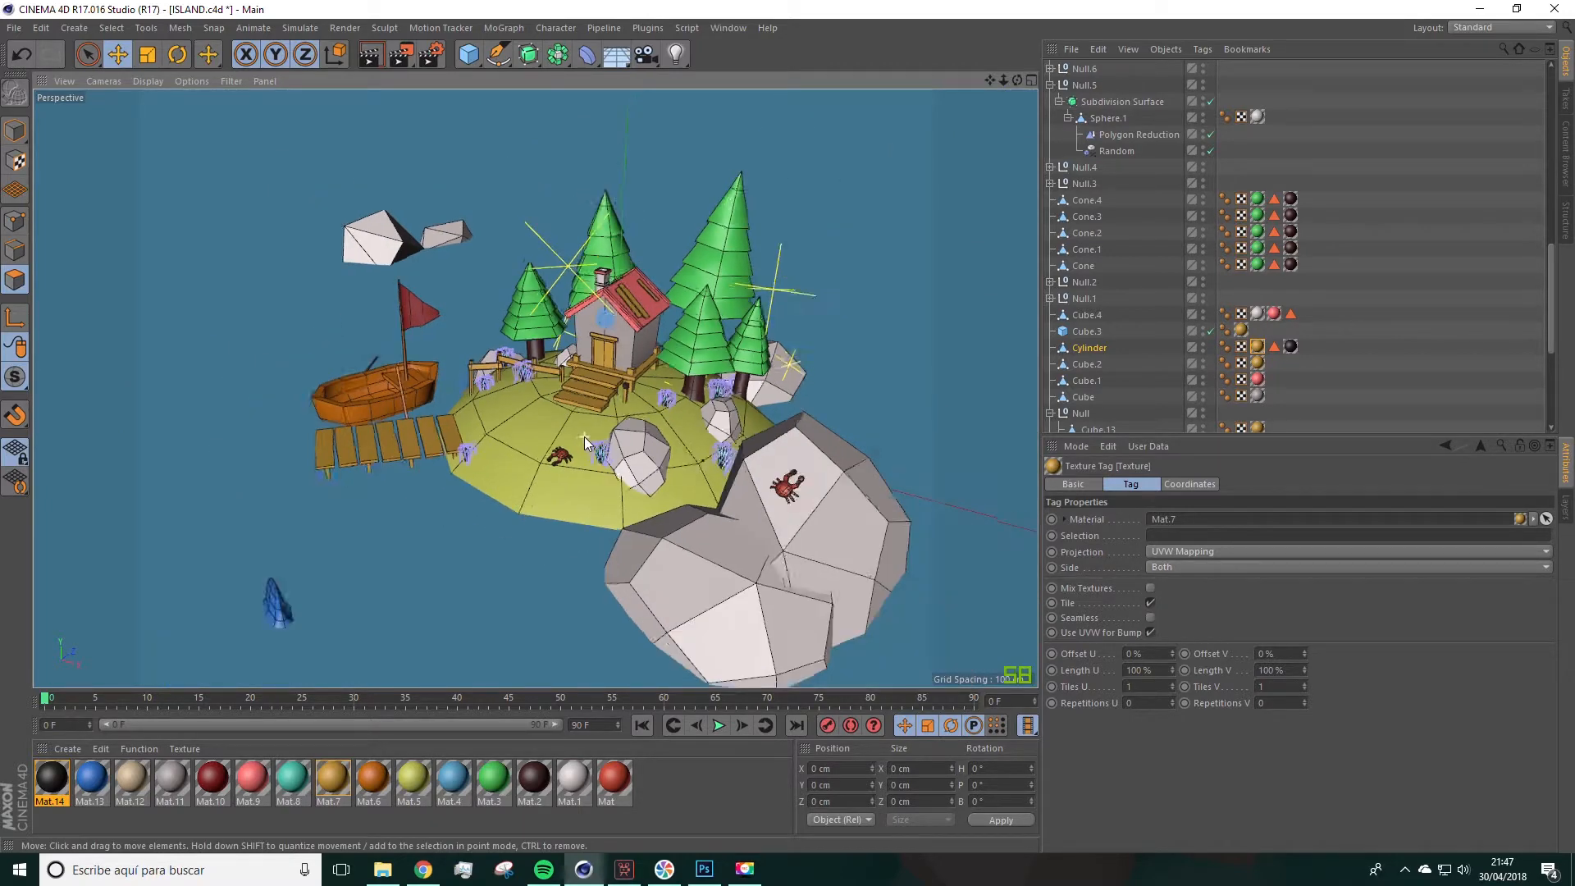
{"action": "left_click", "coordinate": [20, 27]}
{"action": "mouse_move", "coordinate": [49, 327]}
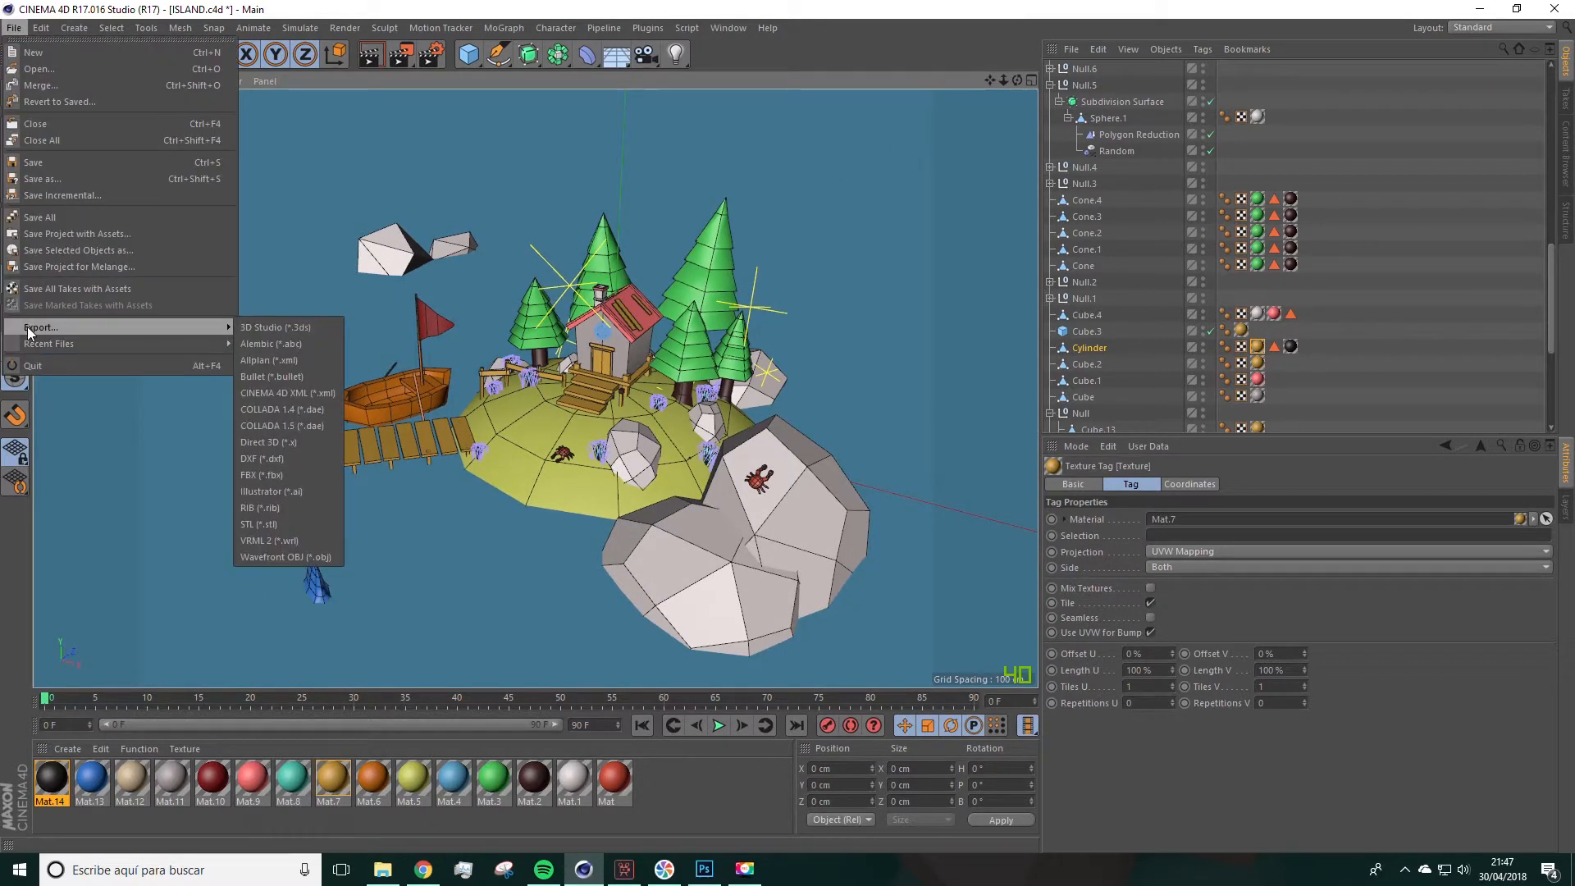
{"action": "left_click", "coordinate": [266, 474]}
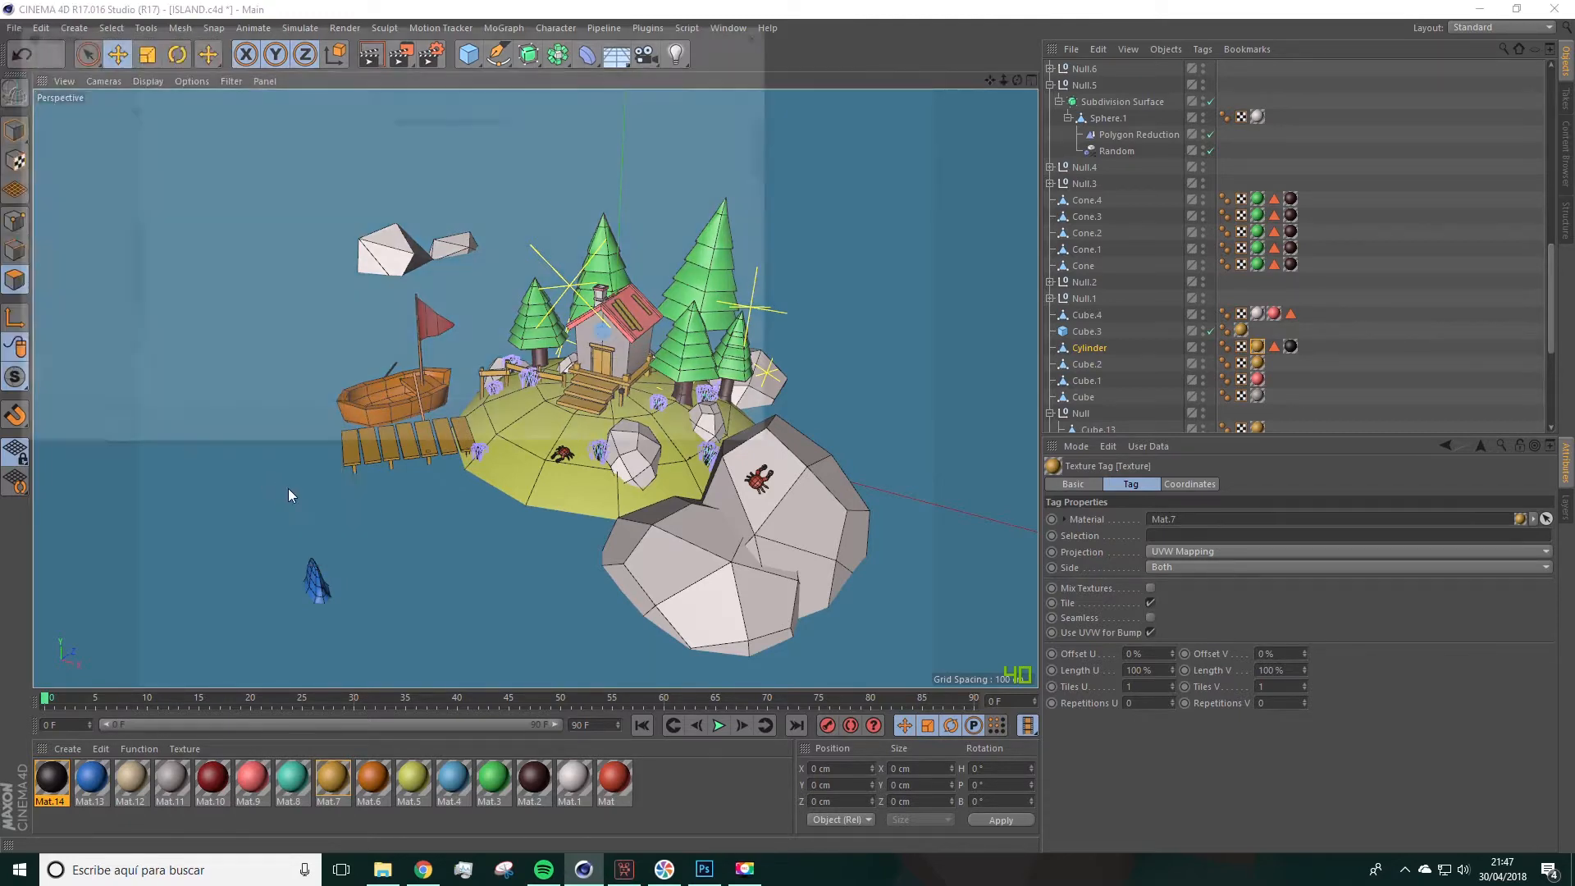
{"action": "key", "text": "End"}
{"action": "type", "text": "fbx"}
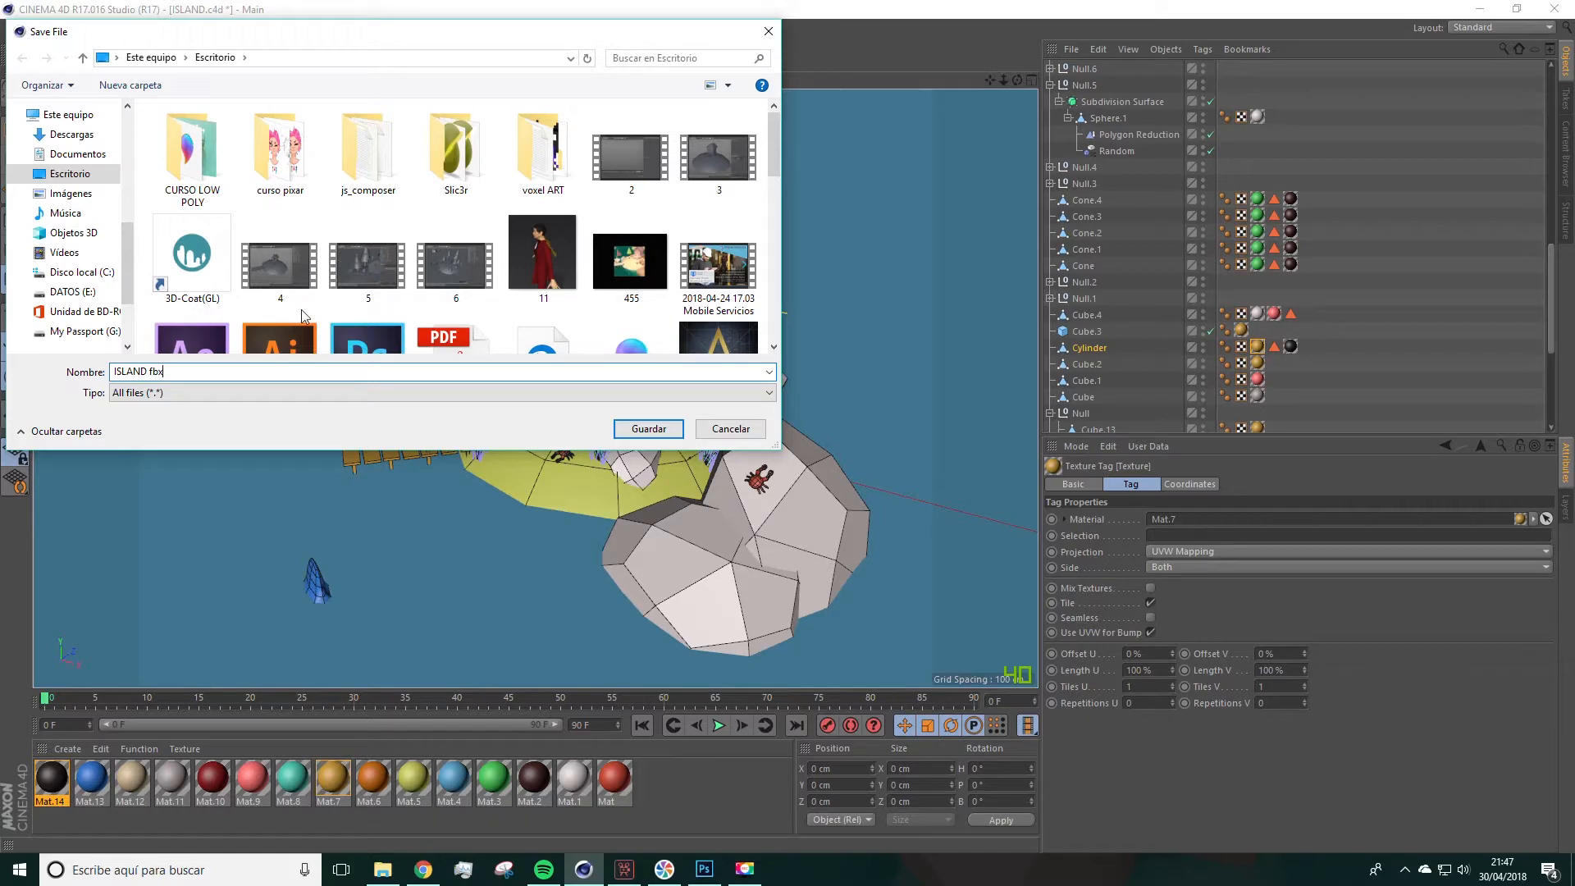
{"action": "left_click", "coordinate": [649, 428]}
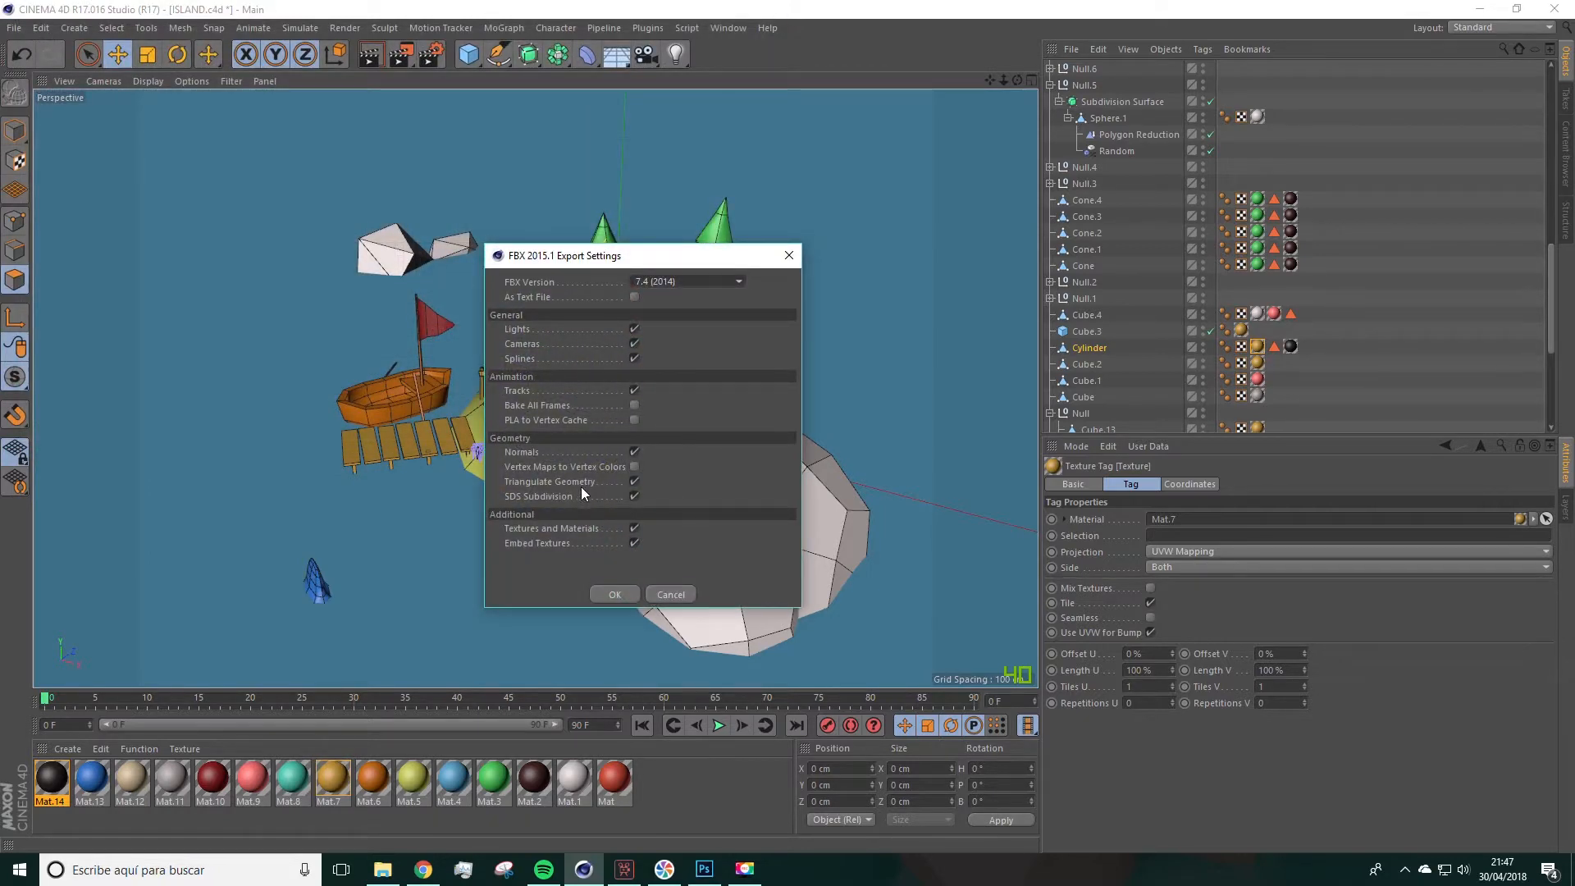
{"action": "left_click", "coordinate": [634, 496]}
{"action": "left_click", "coordinate": [635, 482]}
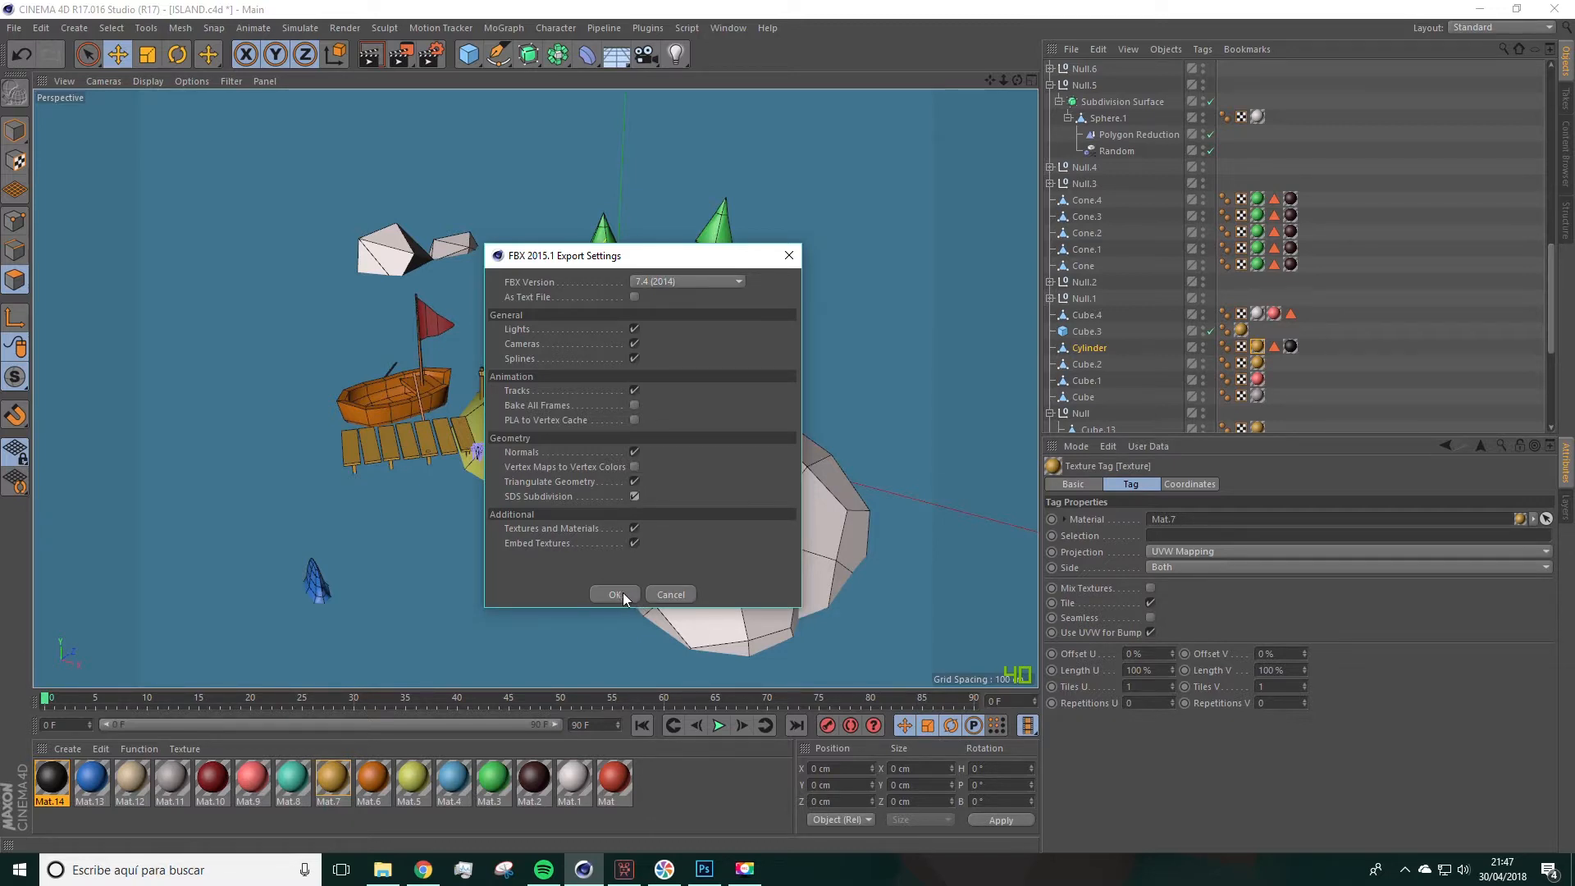
{"action": "left_click", "coordinate": [661, 593]}
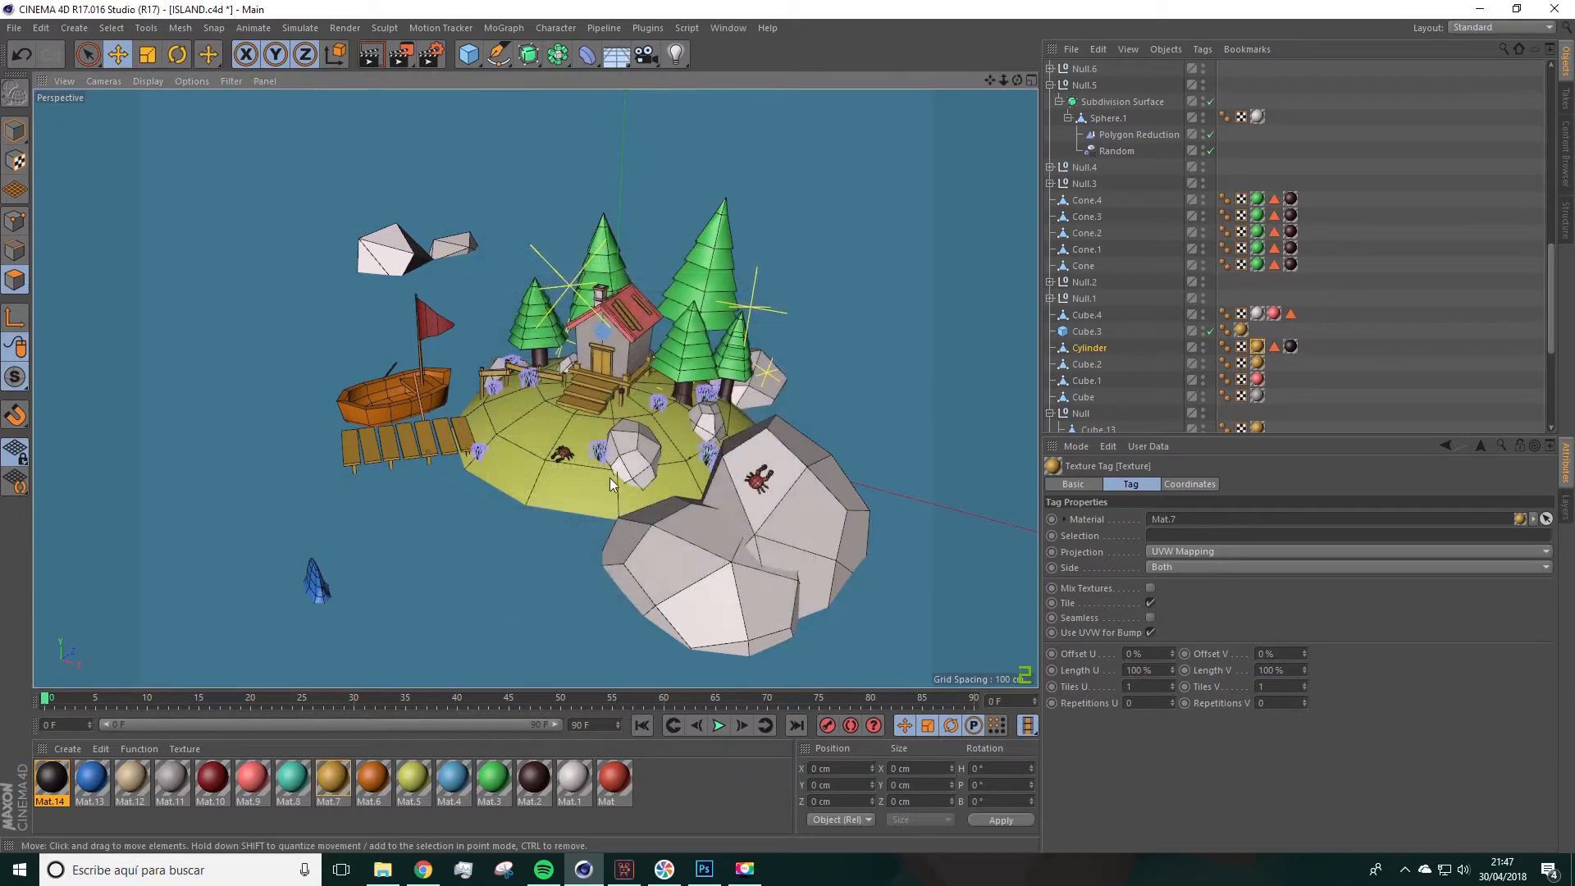
Step: Examine the colored scene up close, covering the blue object in the water, the ground, rocks, grass tufts, crabs and house steps
{"action": "scroll", "coordinate": [453, 492], "scroll_direction": "up", "scroll_amount": 5}
{"action": "left_click_drag", "start_coordinate": [490, 445], "coordinate": [538, 481], "text": "alt"}
{"action": "middle_click_drag", "start_coordinate": [538, 480], "coordinate": [637, 187], "text": "alt"}
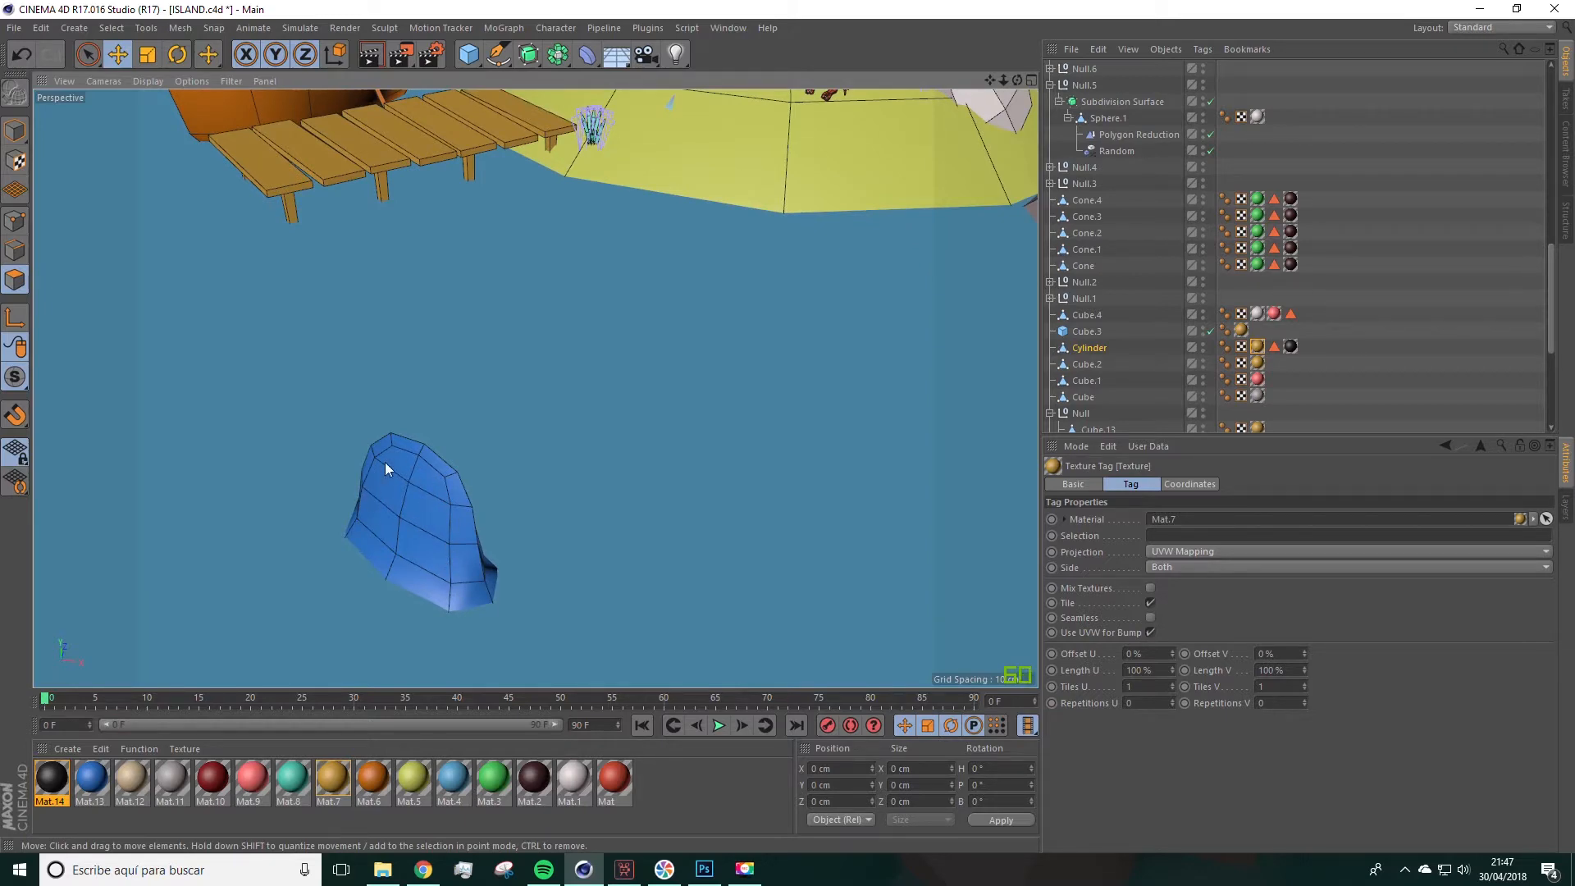
{"action": "scroll", "coordinate": [481, 371], "scroll_direction": "down", "scroll_amount": 5}
{"action": "middle_click_drag", "start_coordinate": [633, 319], "coordinate": [293, 578], "text": "alt"}
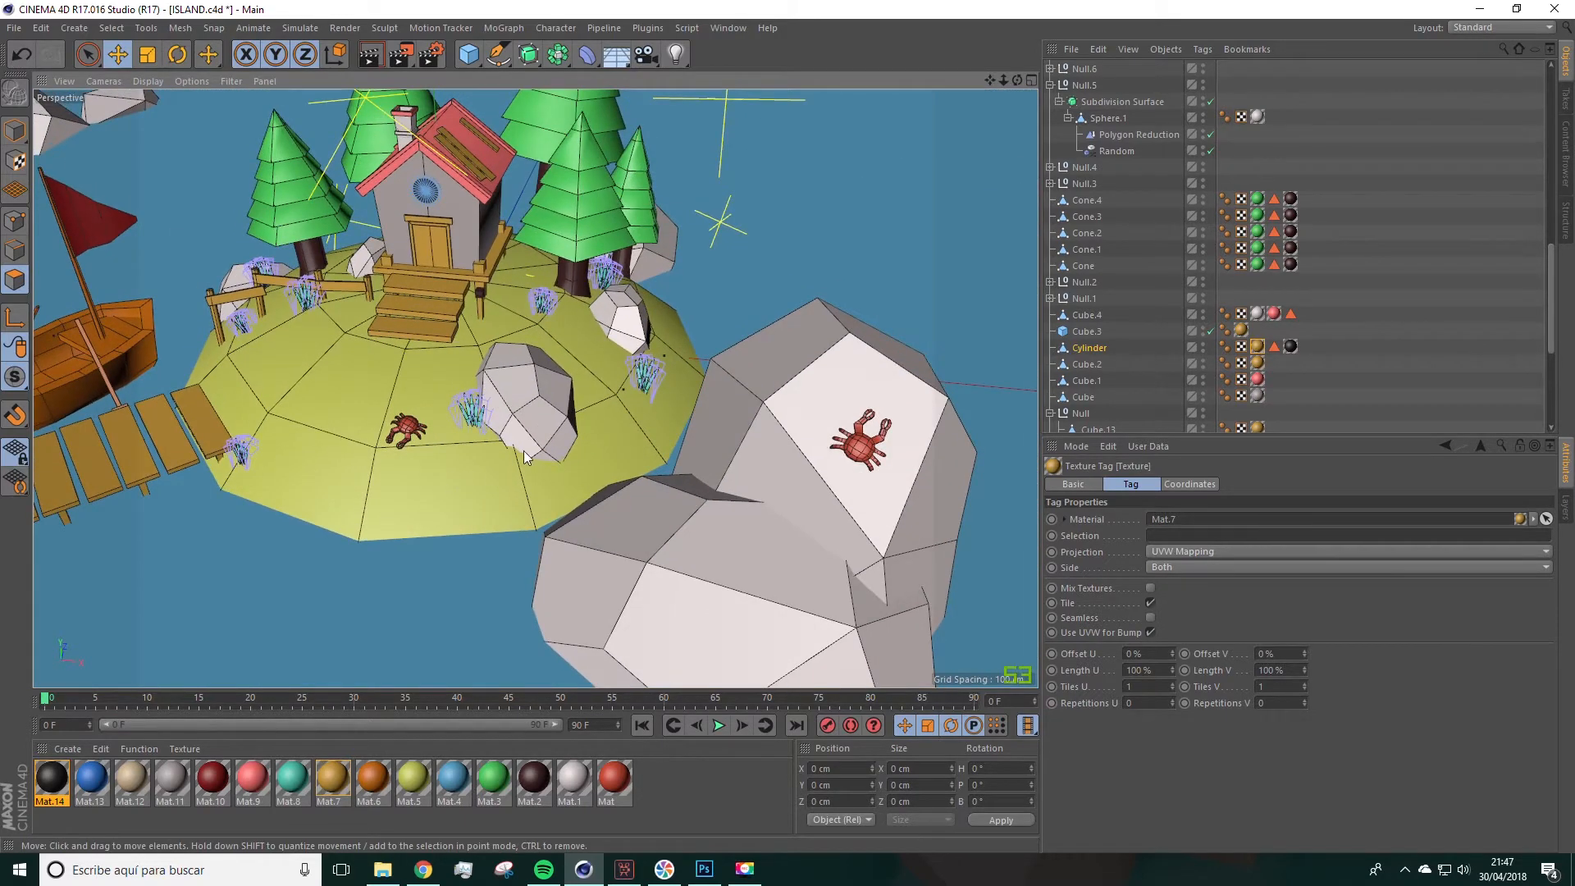
{"action": "scroll", "coordinate": [332, 380], "scroll_direction": "up", "scroll_amount": 2}
{"action": "middle_click_drag", "start_coordinate": [332, 381], "coordinate": [393, 422], "text": "alt"}
{"action": "scroll", "coordinate": [423, 359], "scroll_direction": "up", "scroll_amount": 5}
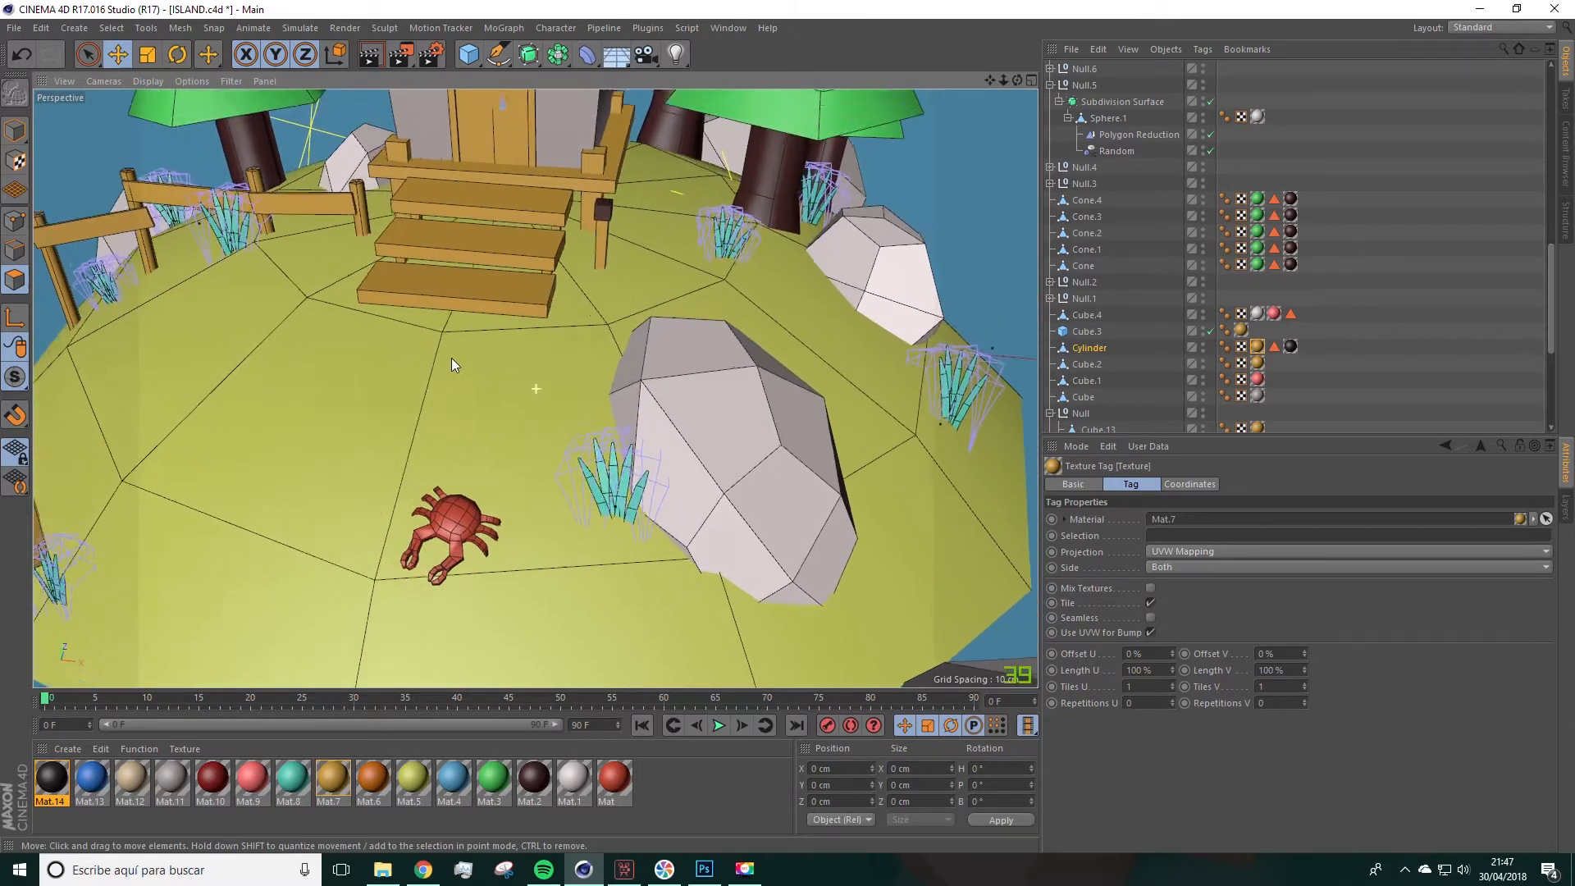
{"action": "scroll", "coordinate": [452, 364], "scroll_direction": "down", "scroll_amount": 2}
{"action": "scroll", "coordinate": [373, 270], "scroll_direction": "down", "scroll_amount": 5}
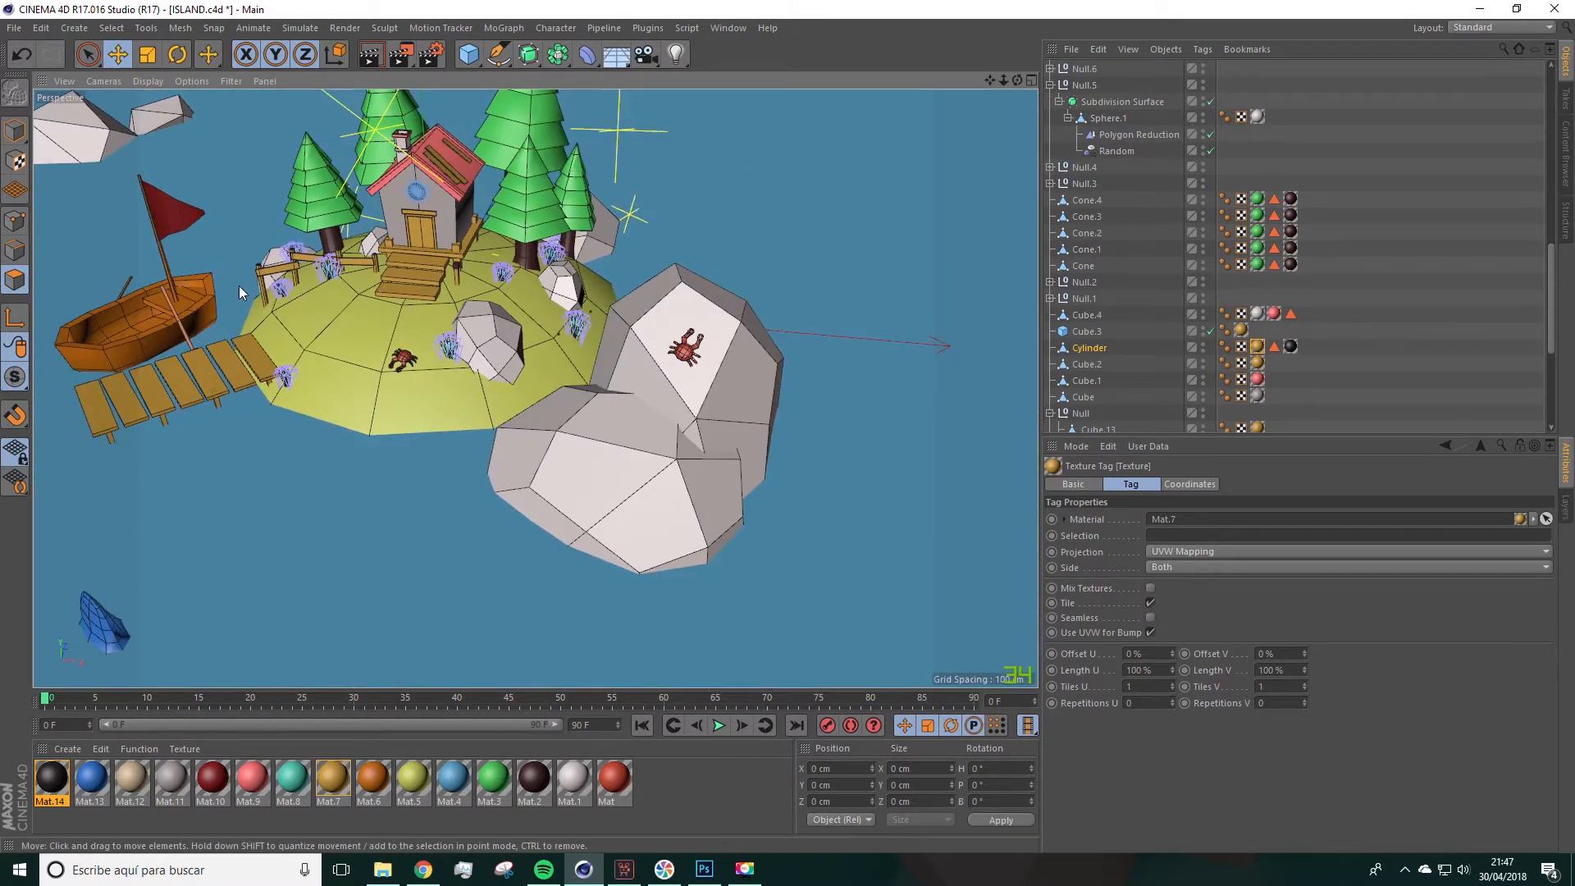
{"action": "middle_click_drag", "start_coordinate": [239, 285], "coordinate": [393, 346], "text": "alt"}
{"action": "scroll", "coordinate": [393, 346], "scroll_direction": "down", "scroll_amount": 3}
Step: Export the scene in FBX format to the desktop as "ISLAND fbx", accepting the current export settings
{"action": "left_click", "coordinate": [14, 28]}
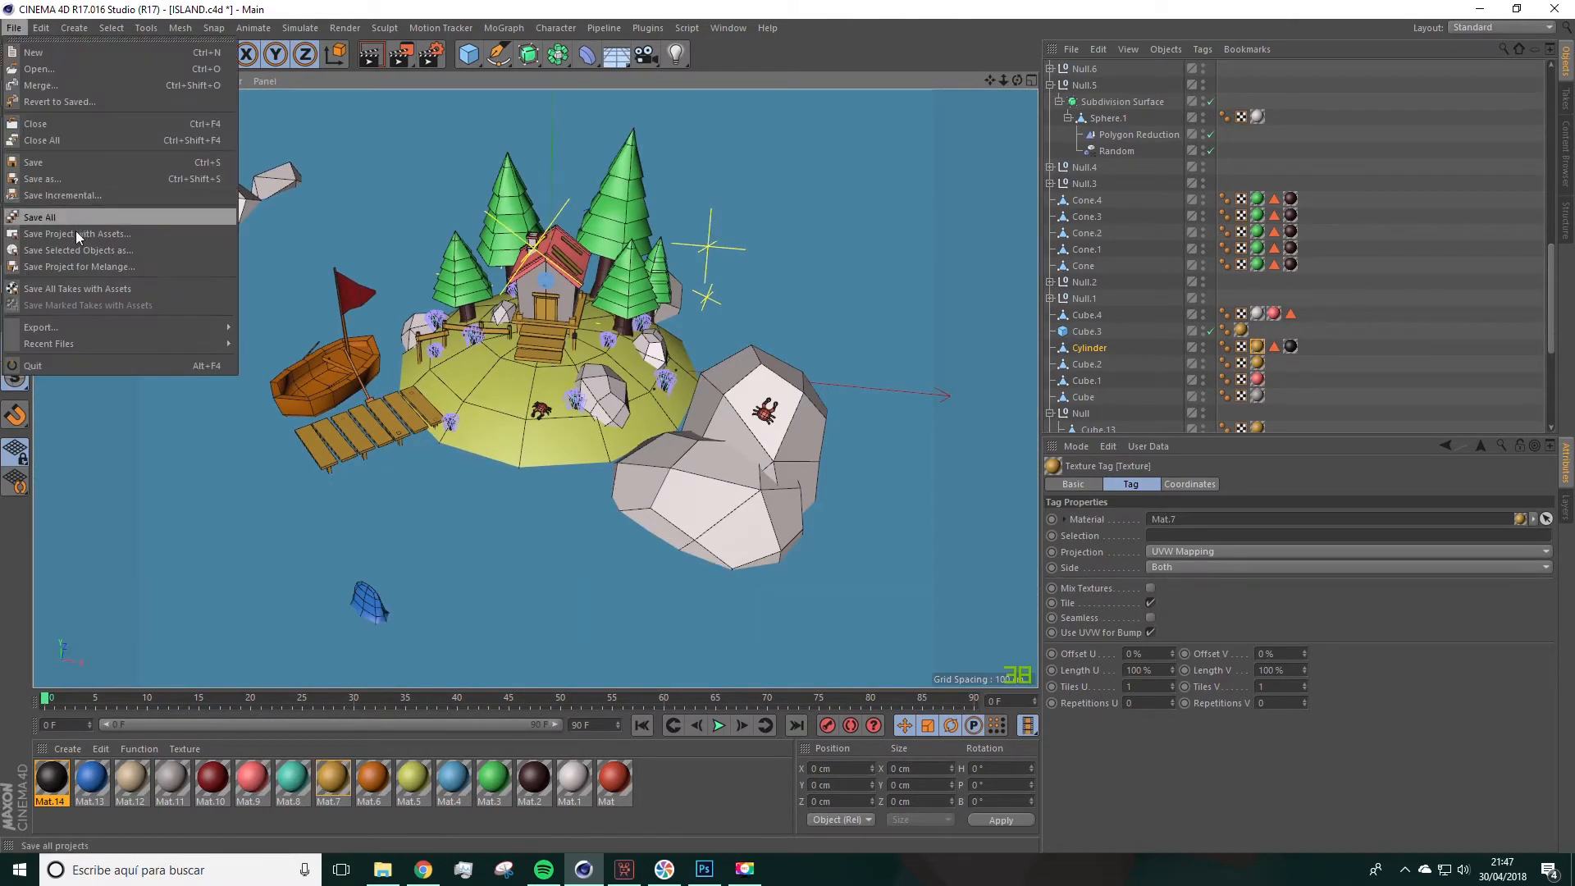
{"action": "mouse_move", "coordinate": [72, 324]}
{"action": "left_click", "coordinate": [283, 487]}
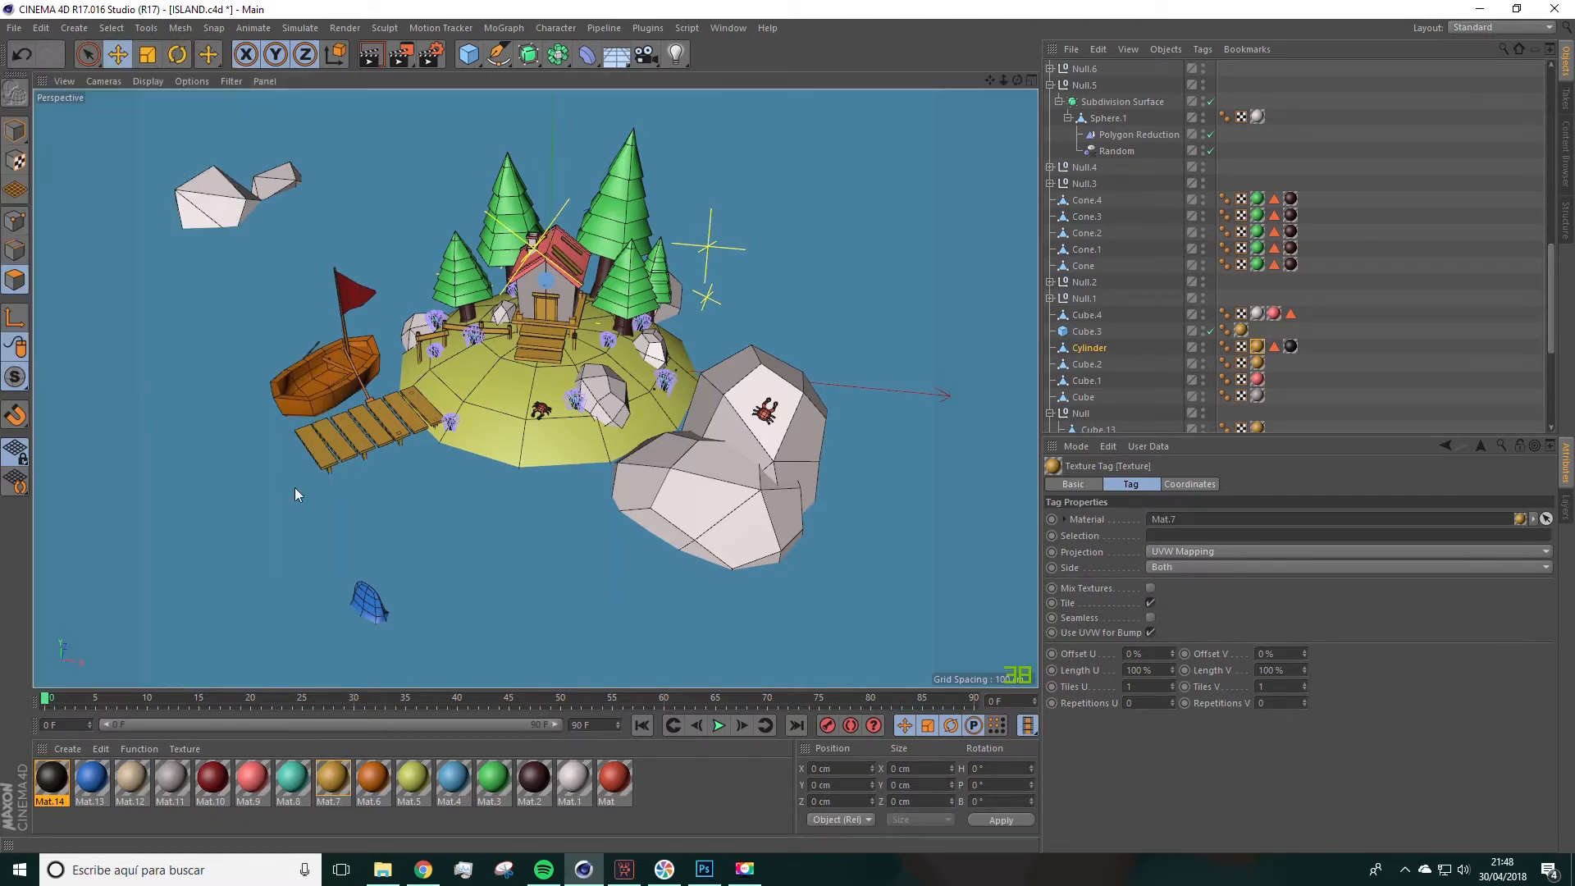
{"action": "left_click", "coordinate": [256, 369]}
{"action": "type", "text": "fbx"}
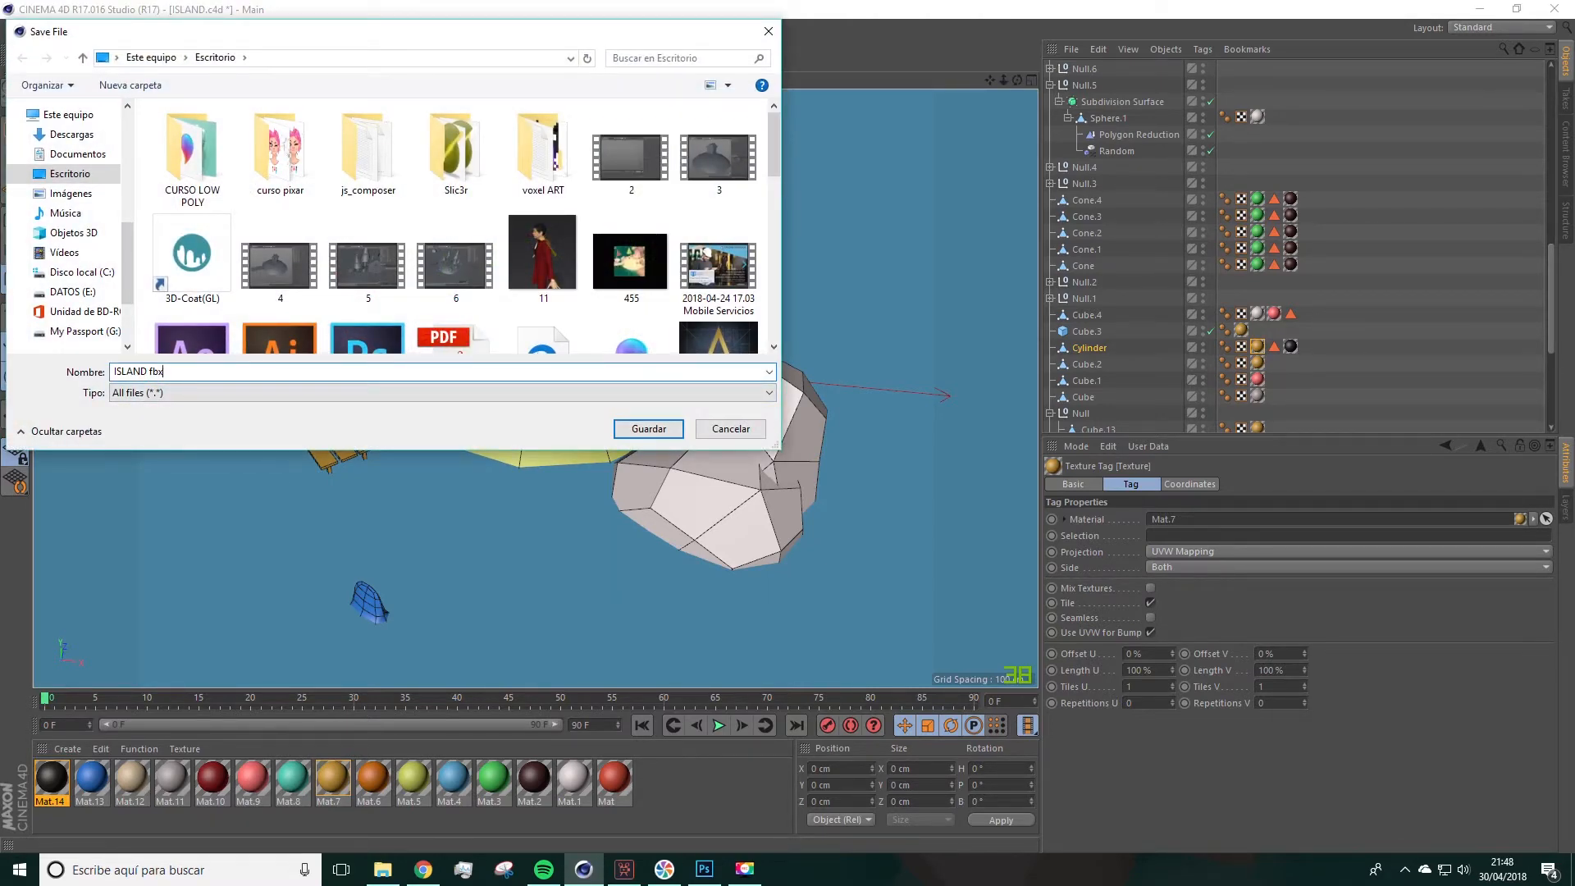
{"action": "left_click", "coordinate": [649, 429]}
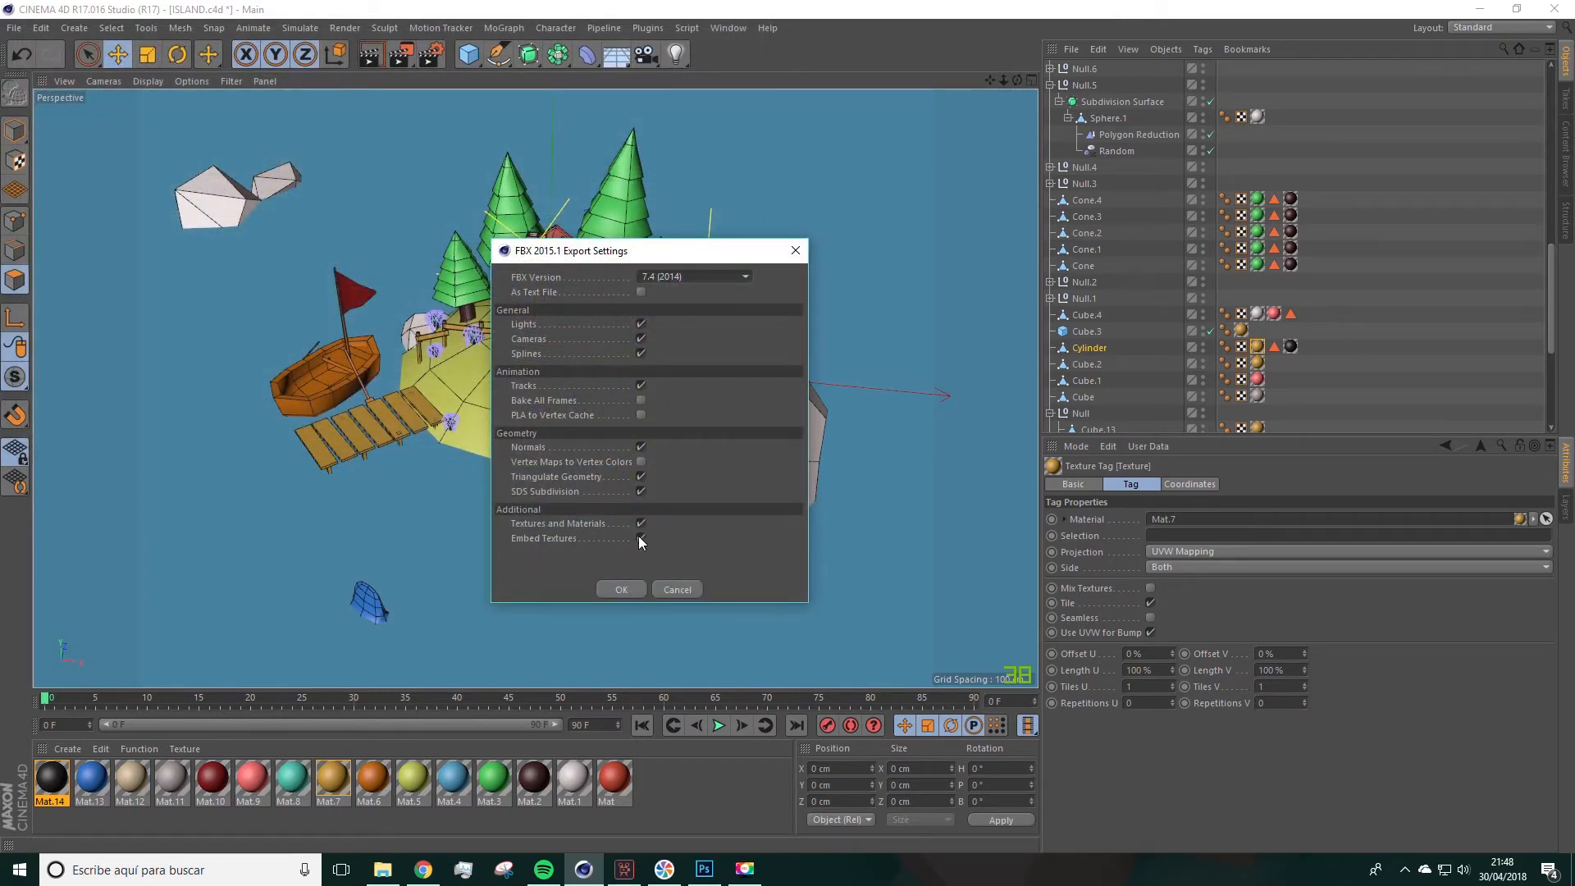
{"action": "left_click", "coordinate": [621, 589]}
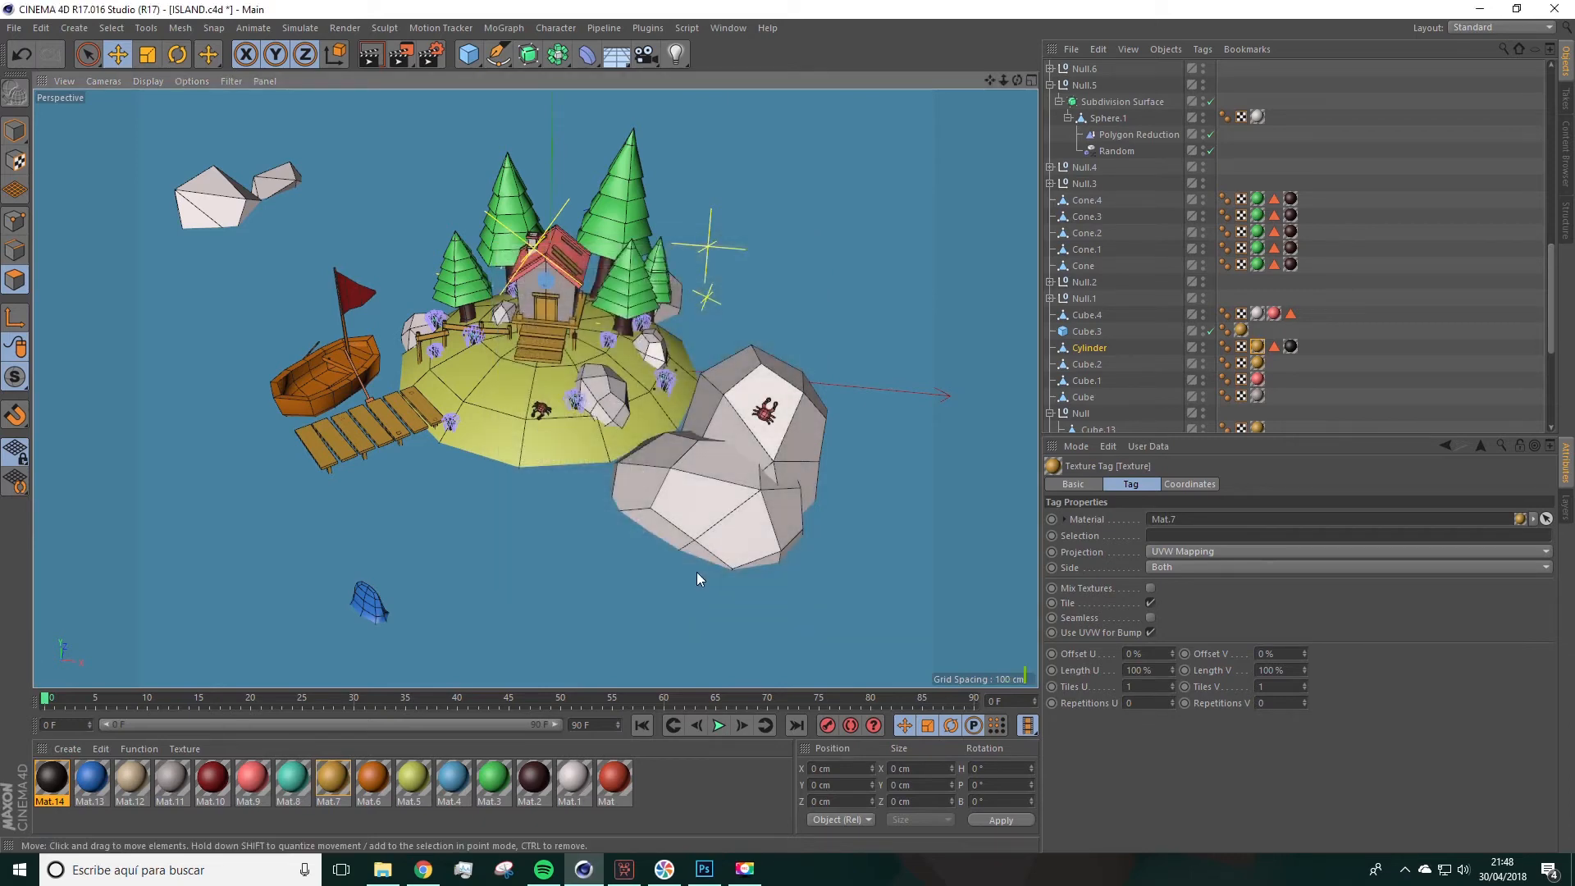
Step: Minimize Cinema 4D and switch to the color palette image in Photoshop
{"action": "left_click", "coordinate": [1486, 8]}
{"action": "left_click", "coordinate": [1050, 201]}
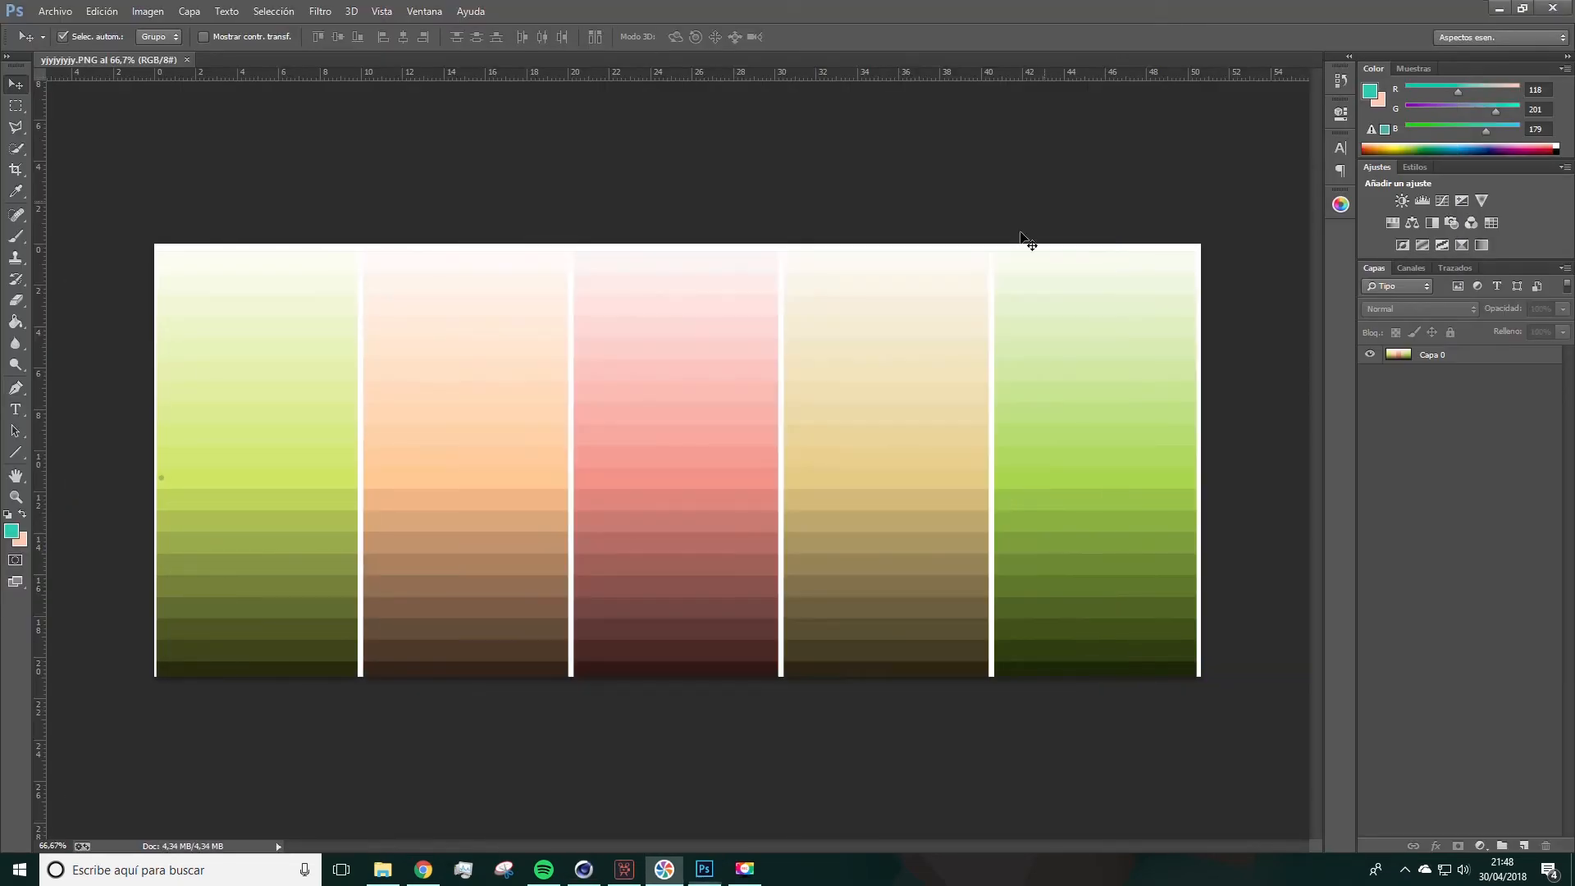